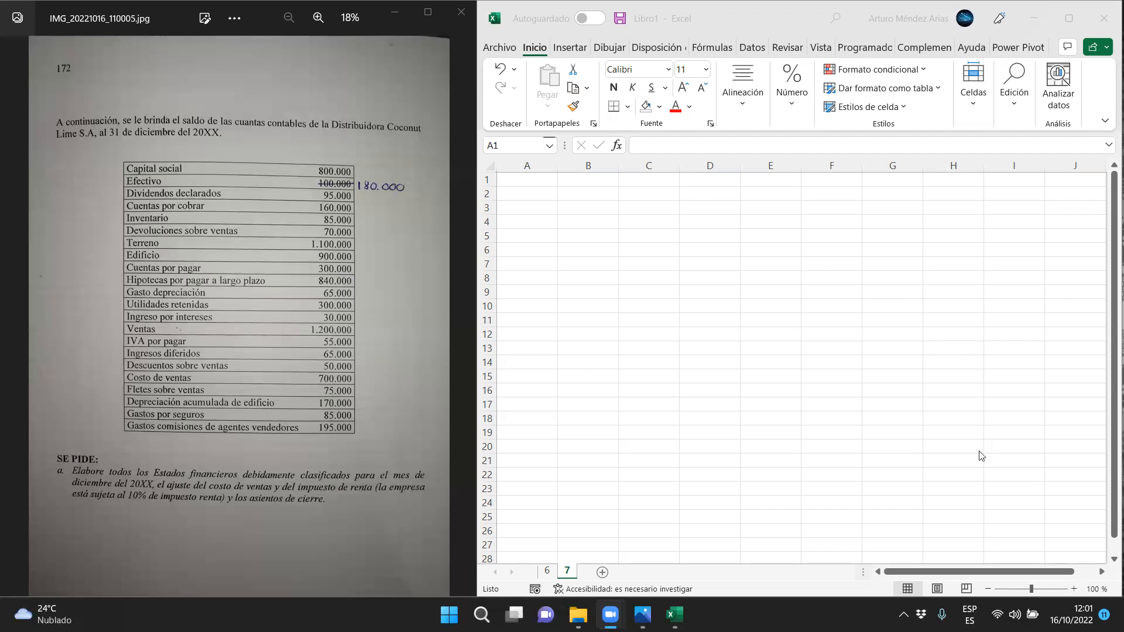
Widen column A, merge and centre A1:D1, and extend the merged formatting down through row 5
{"action": "left_click", "coordinate": [560, 169]}
{"action": "left_click_drag", "start_coordinate": [560, 169], "coordinate": [818, 178]}
{"action": "left_click", "coordinate": [744, 93]}
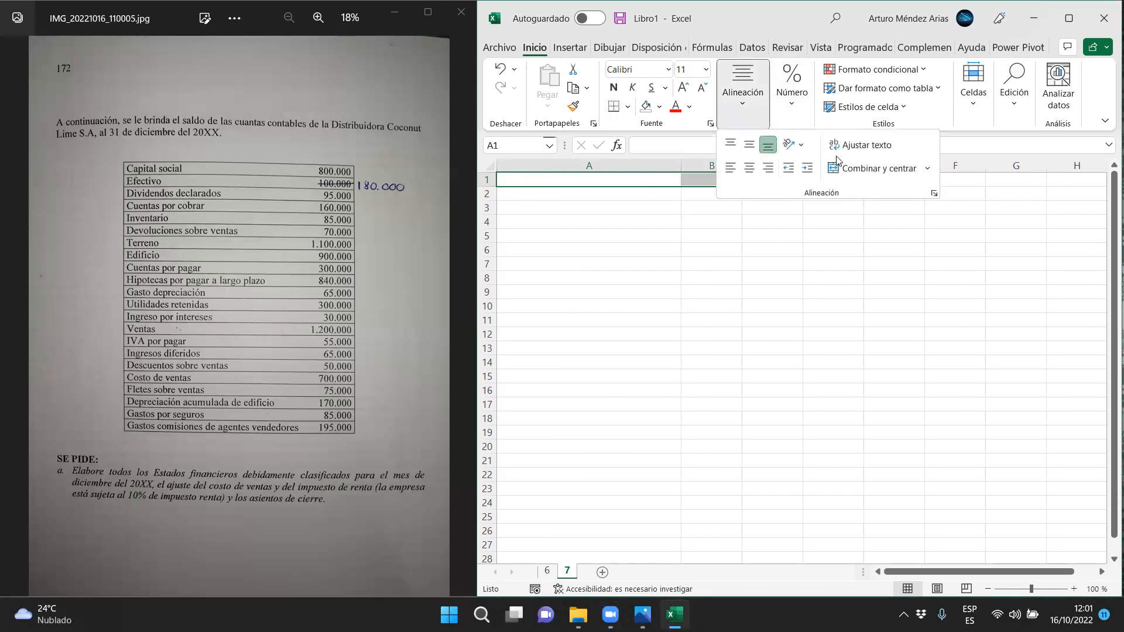
{"action": "left_click", "coordinate": [848, 170]}
{"action": "left_click_drag", "start_coordinate": [862, 187], "coordinate": [852, 234]}
Enter the company title "Distribuidora Coconut Lime S.A." in the merged cell of row 1
{"action": "left_click", "coordinate": [668, 181]}
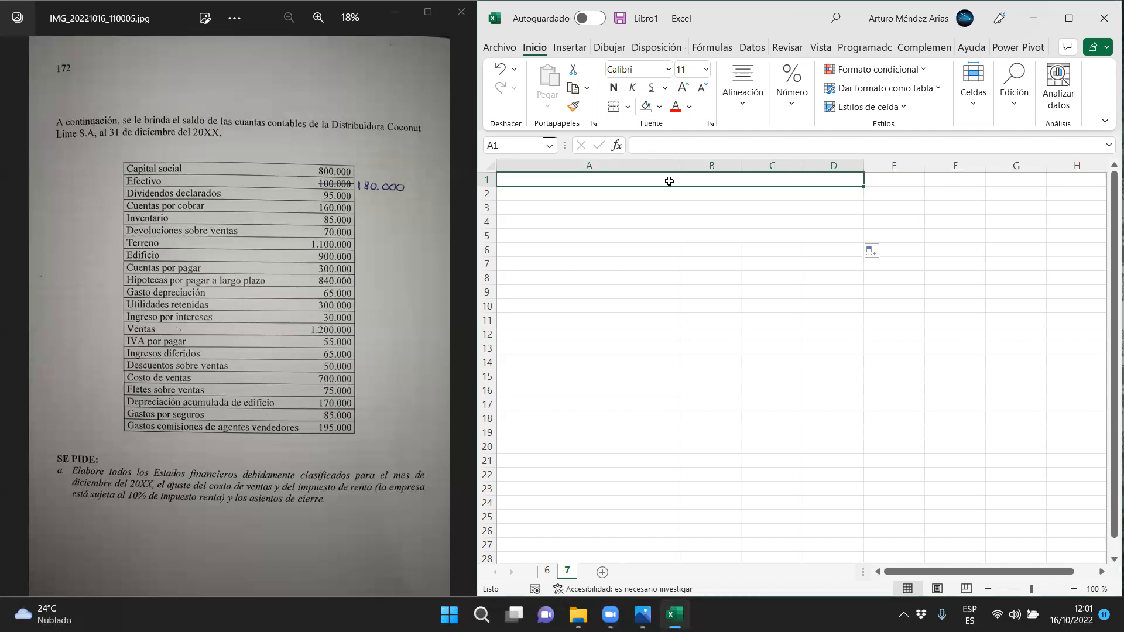
{"action": "type", "text": "Dist"}
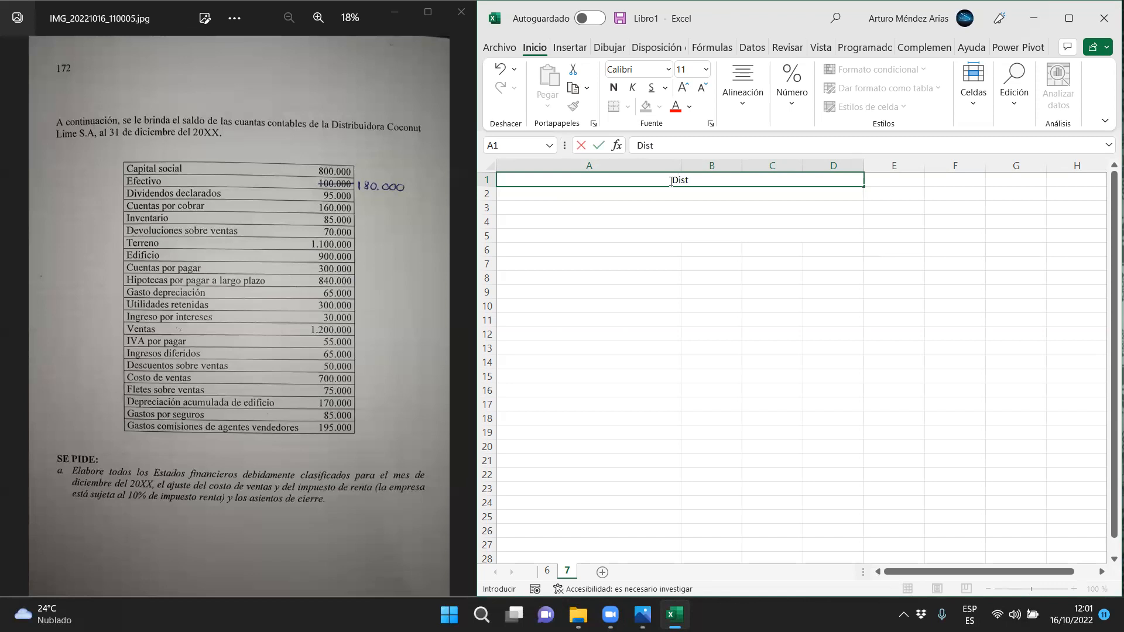
{"action": "type", "text": "ribuidora Coconu"}
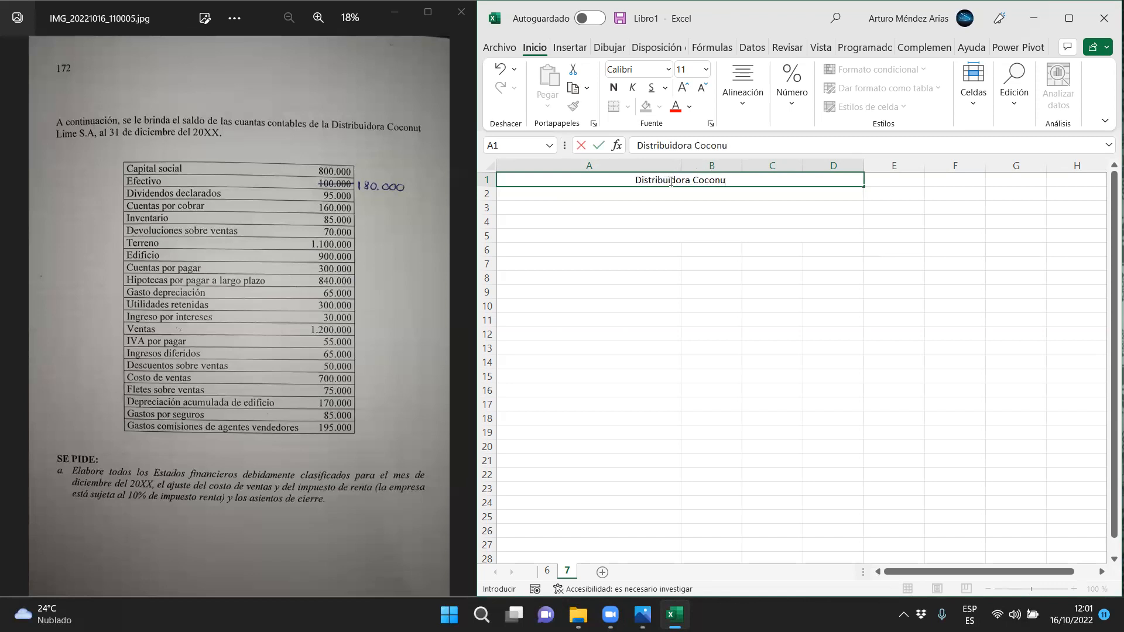
{"action": "type", "text": "t Lim"}
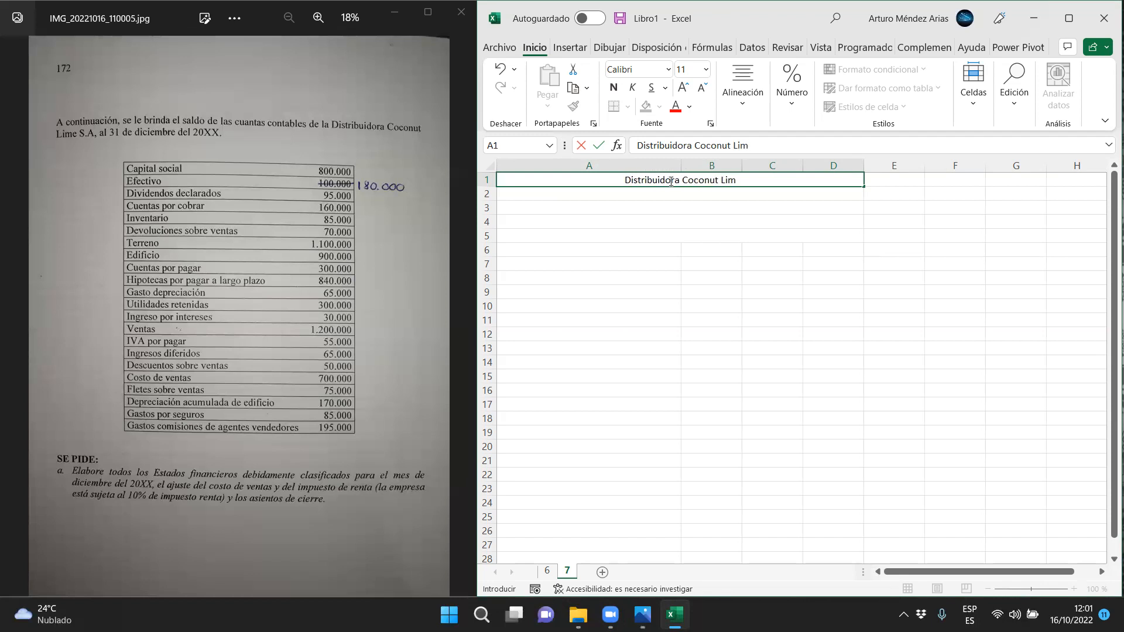
{"action": "type", "text": "e S"}
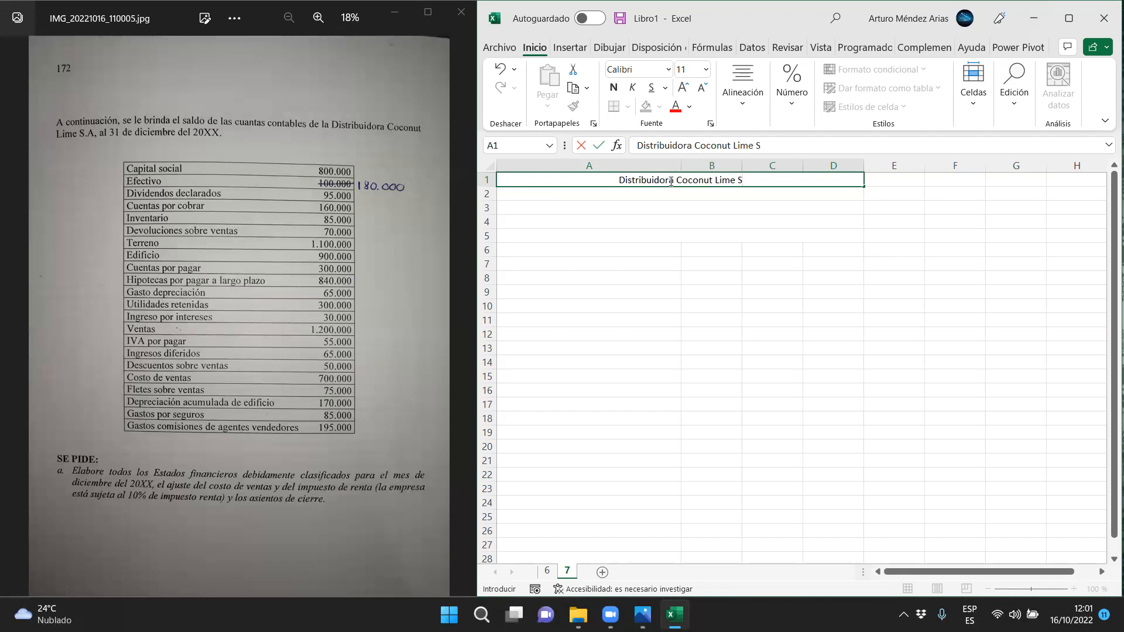
{"action": "type", "text": ".A."}
{"action": "key", "text": "Return"}
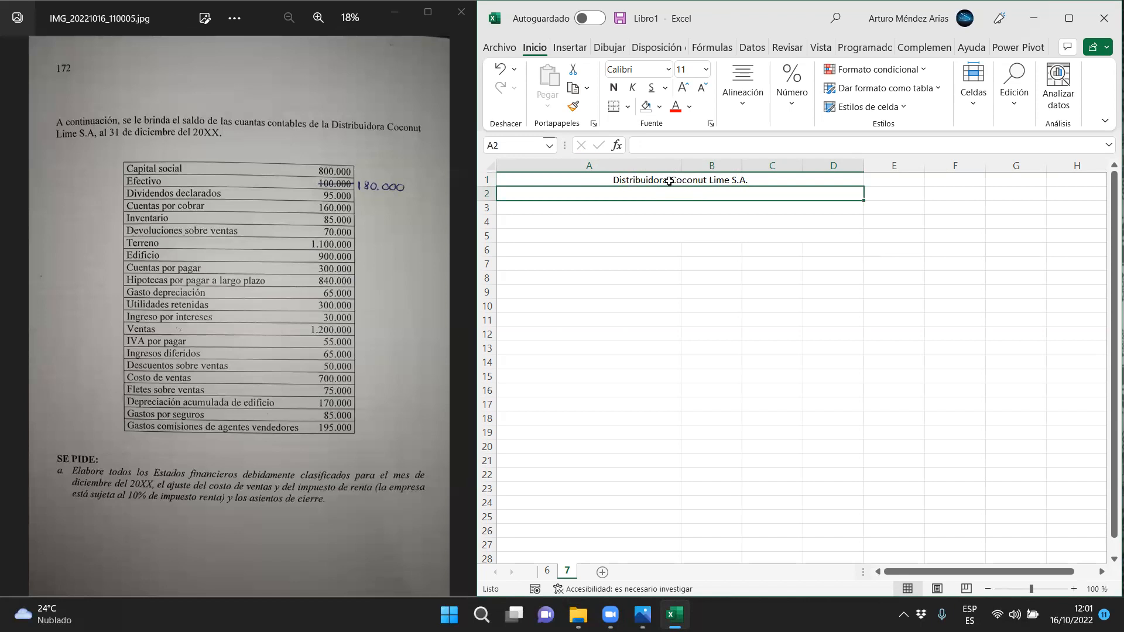
Enter the statement title "Estado de Resultado Integral" in row 2
{"action": "type", "text": "Es"}
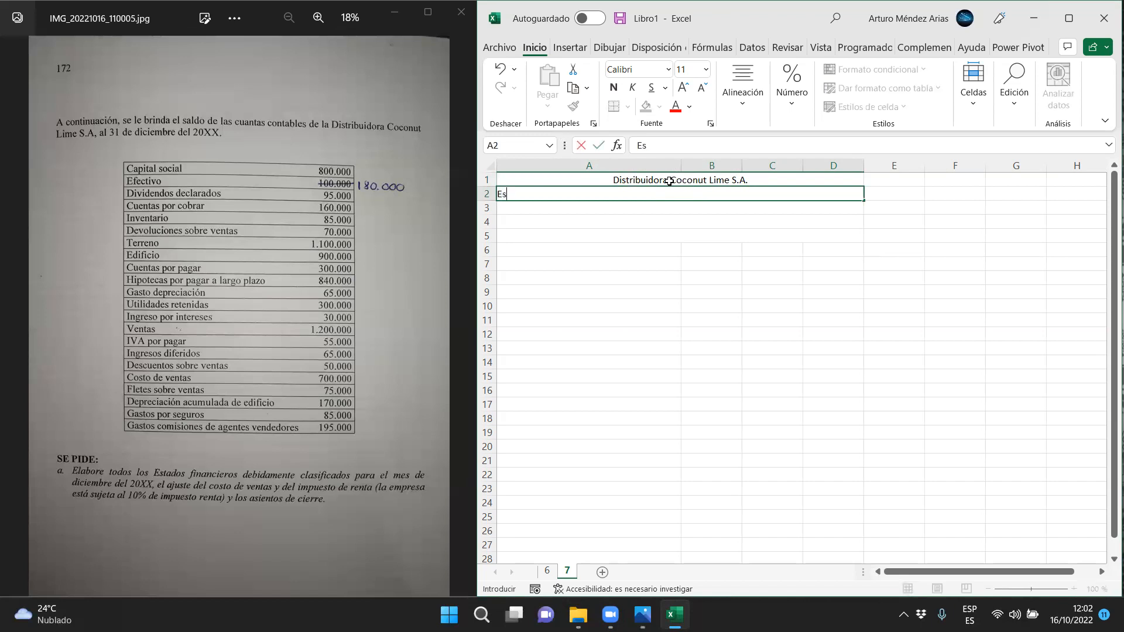
{"action": "type", "text": "tado de Resultado Integral"}
{"action": "key", "text": "Return"}
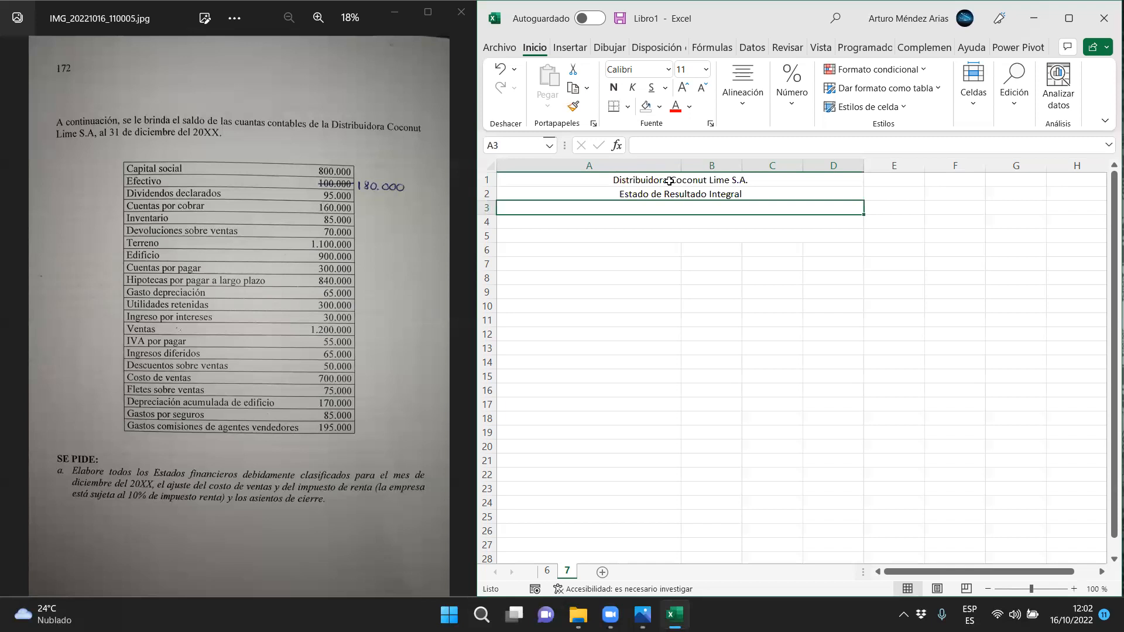
Enter the period line "Por el año terminado al 31-12-20XX" in row 3
{"action": "type", "text": "Por el año termin"}
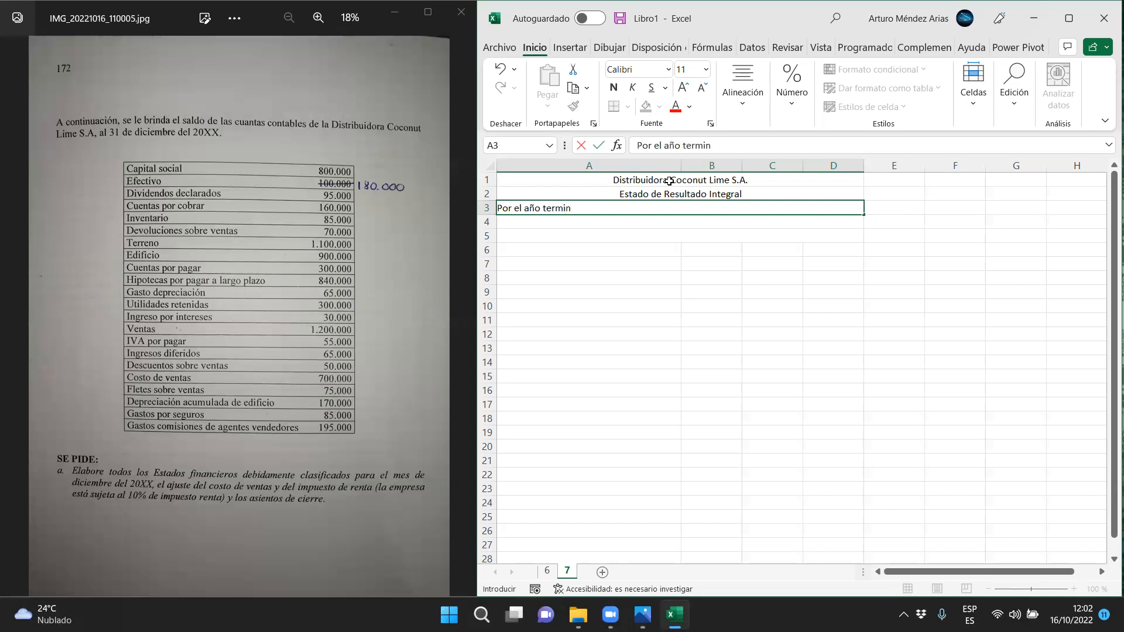
{"action": "type", "text": "ado al 31-12-20"}
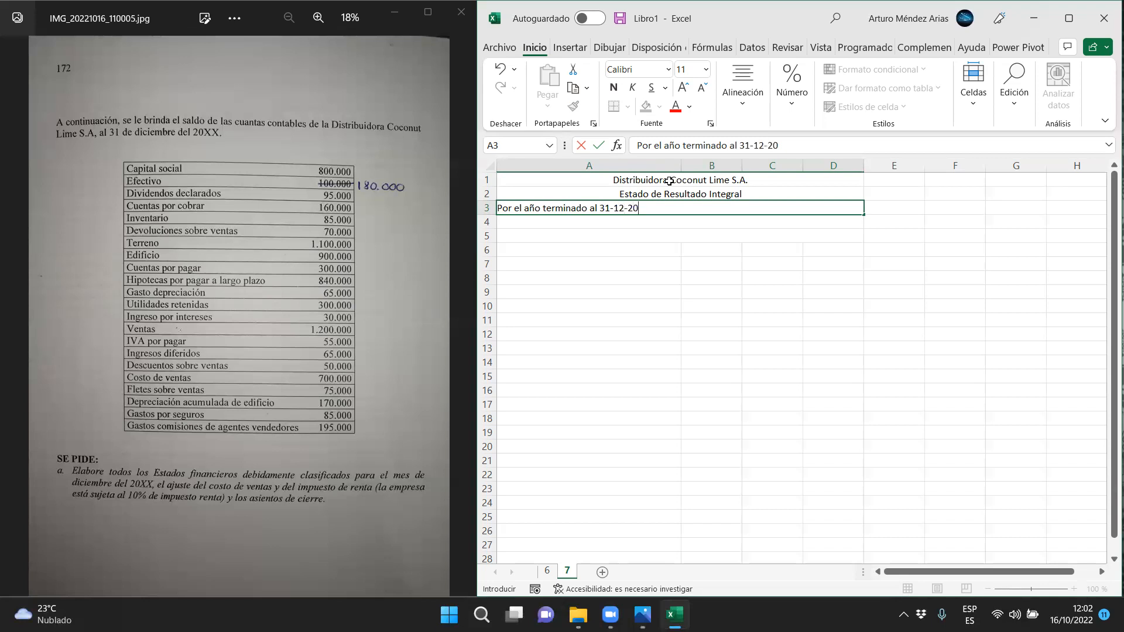
{"action": "type", "text": "XX"}
{"action": "key", "text": "Return"}
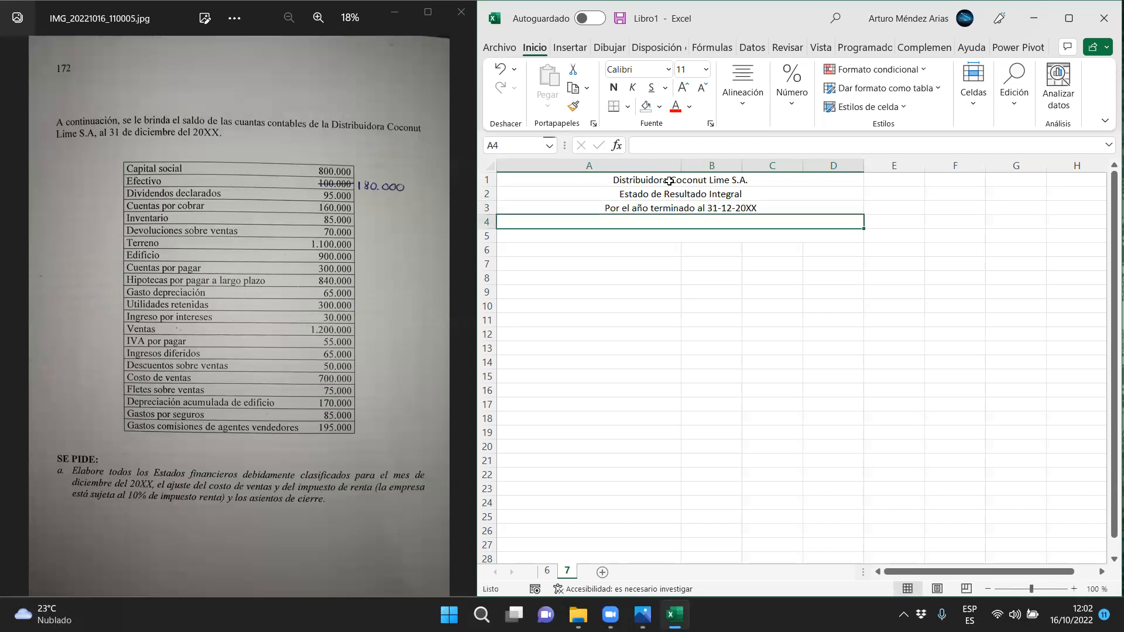
Enter the currency note "Saldos en colones" in row 4
{"action": "type", "text": "Saldos en"}
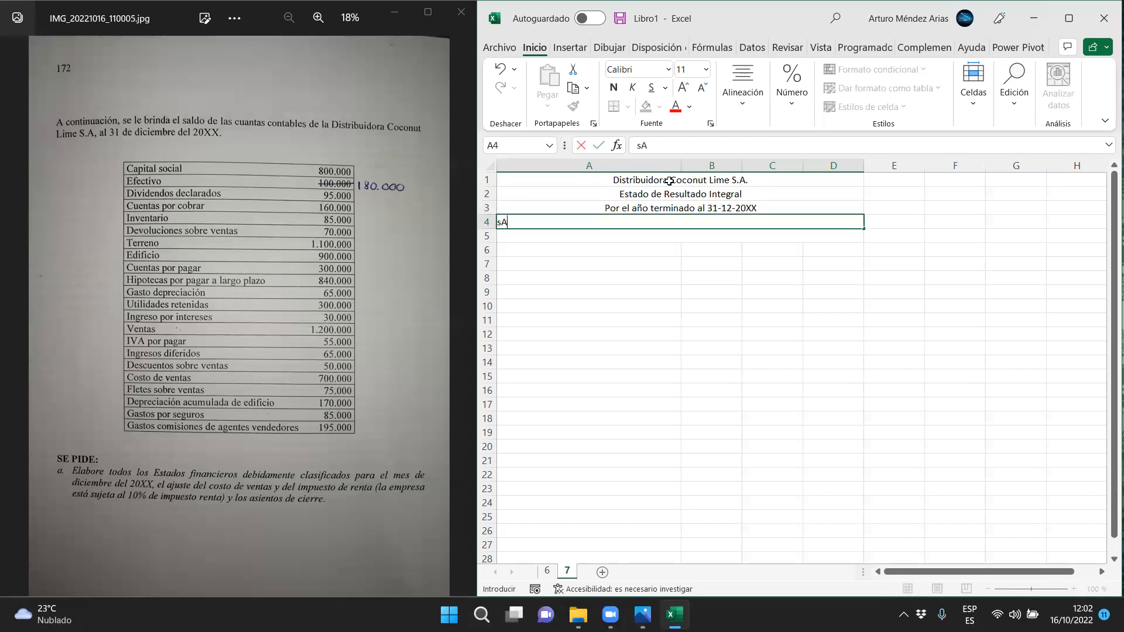
{"action": "type", "text": " colones"}
{"action": "key", "text": "Return"}
{"action": "key", "text": "Return"}
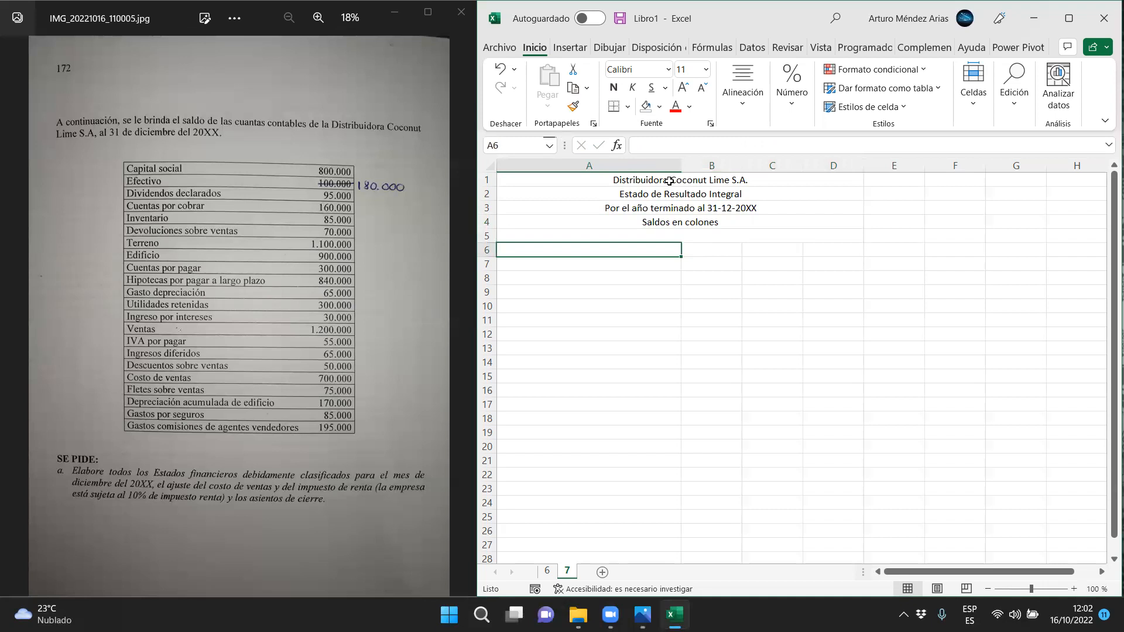
List the account labels "Ventas", "Descuentos sobre ventas" and "Devoluciones sobre ventas" in A6:A8
{"action": "type", "text": "Ventas"}
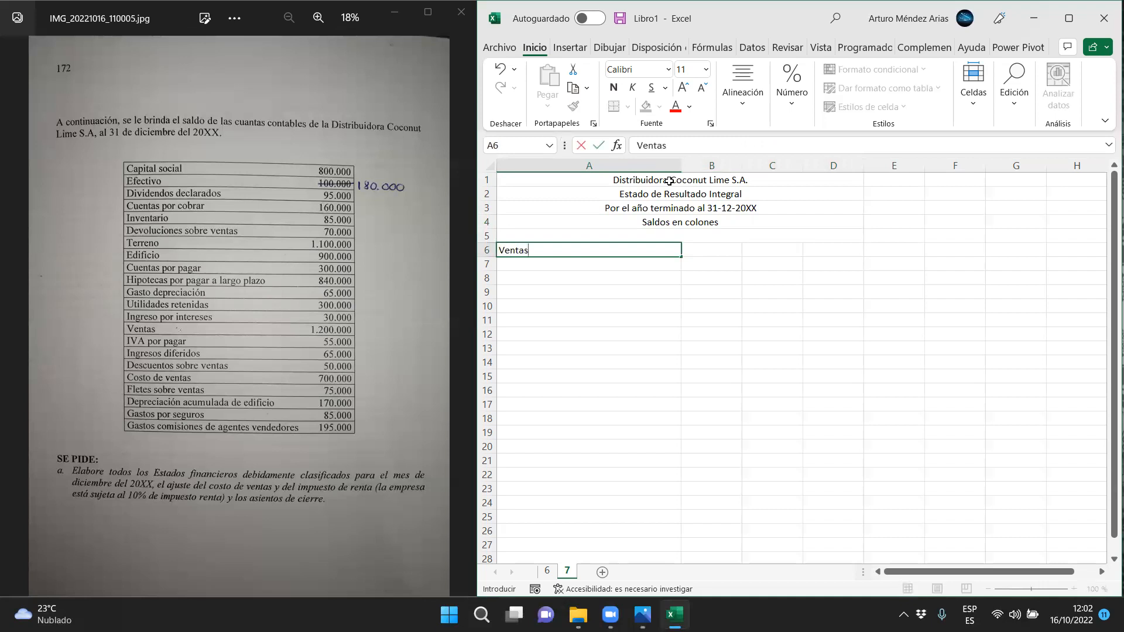
{"action": "key", "text": "Return"}
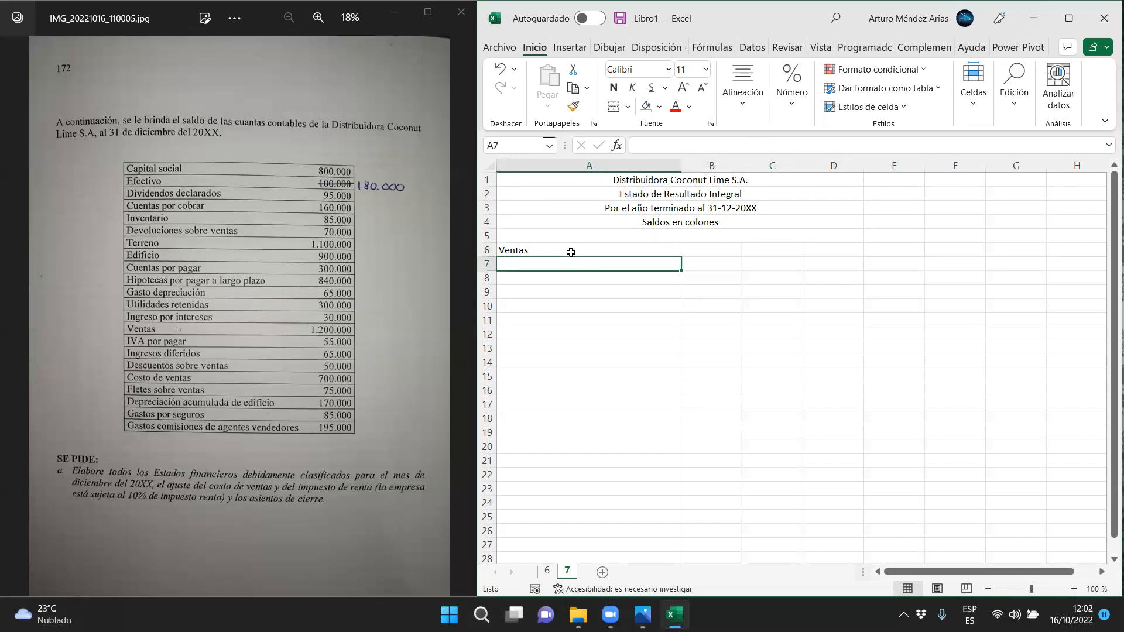
{"action": "type", "text": "Descuent"}
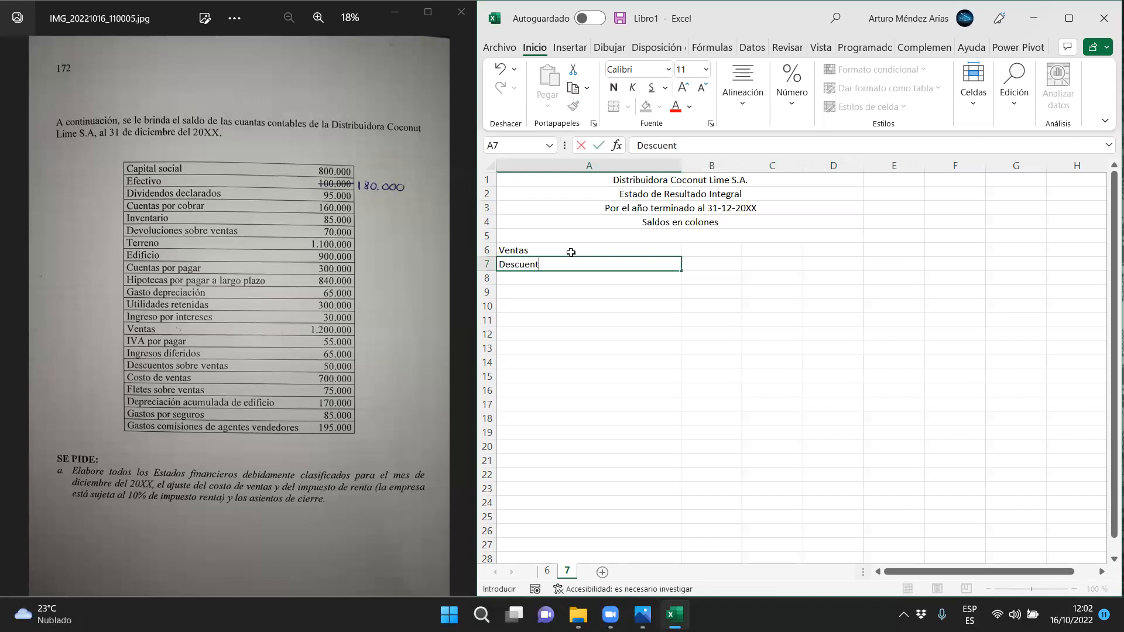
{"action": "type", "text": "os sobre ventas"}
{"action": "key", "text": "Return"}
{"action": "type", "text": "Devolu"}
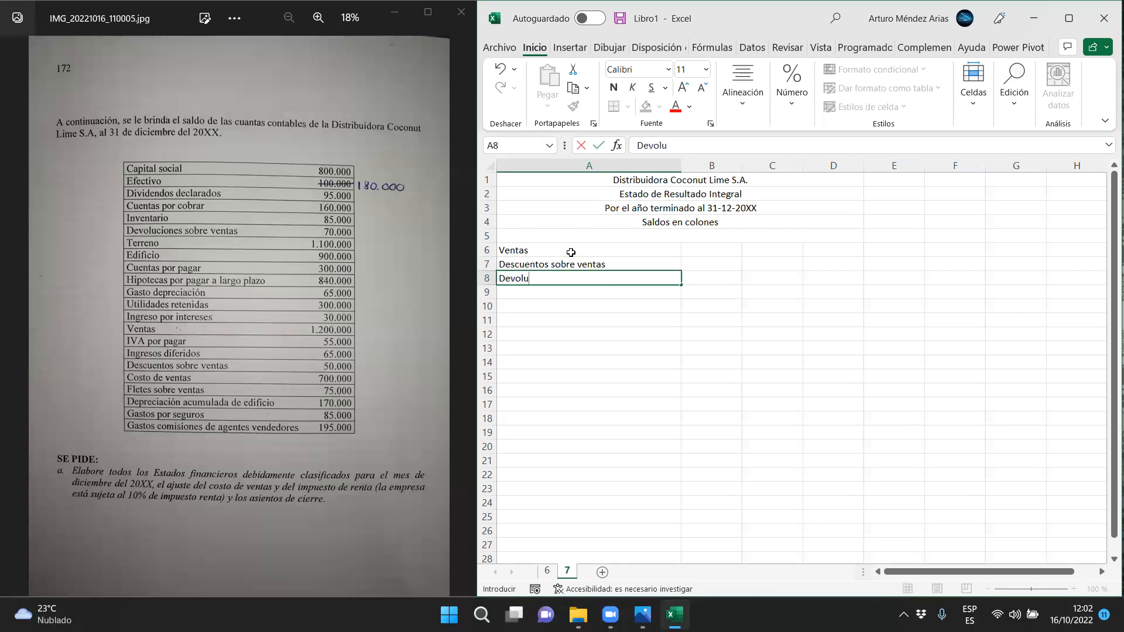
{"action": "type", "text": "ciones sobre ventas"}
{"action": "key", "text": "Return"}
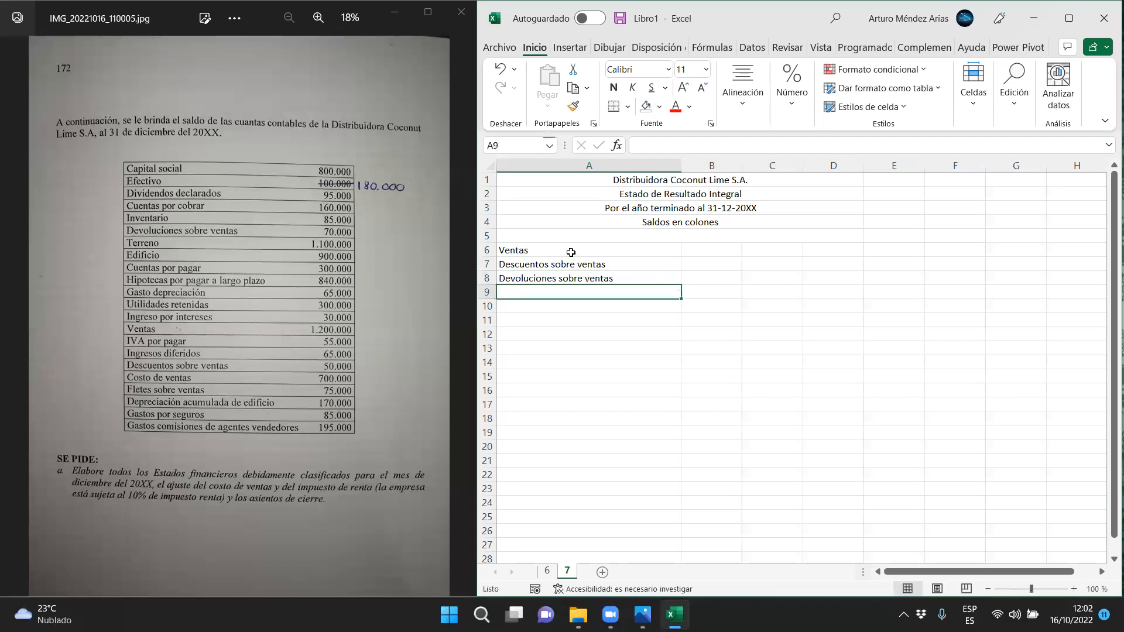
Enter 1200000 as the Ventas amount in C6
{"action": "left_click", "coordinate": [755, 252]}
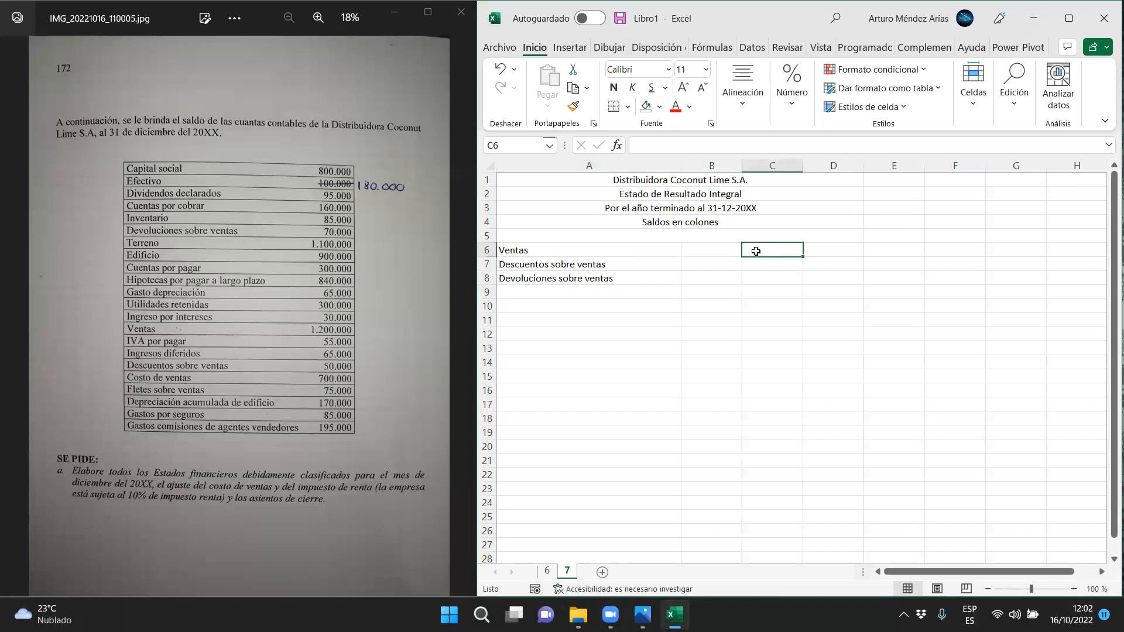
{"action": "type", "text": "1200000"}
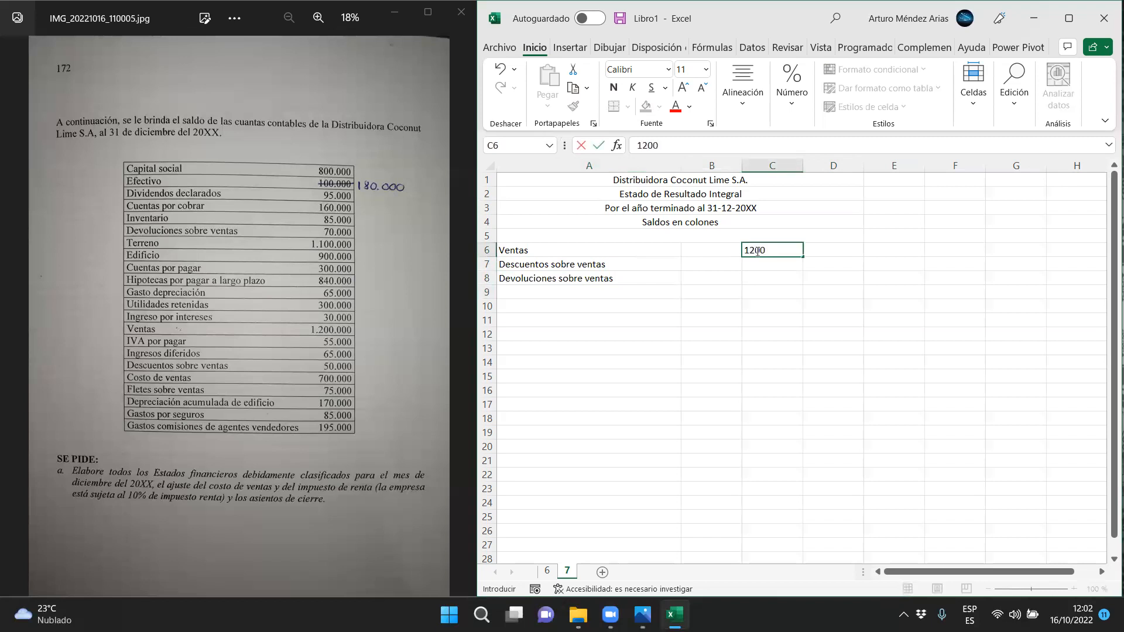
{"action": "key", "text": "Return"}
Centre columns B to D and give them the Número format with two decimals and a thousands separator
{"action": "left_click_drag", "start_coordinate": [825, 167], "coordinate": [721, 166]}
{"action": "left_click", "coordinate": [743, 101]}
{"action": "left_click", "coordinate": [748, 168]}
{"action": "left_click", "coordinate": [787, 102]}
{"action": "left_click", "coordinate": [876, 144]}
{"action": "left_click", "coordinate": [843, 202]}
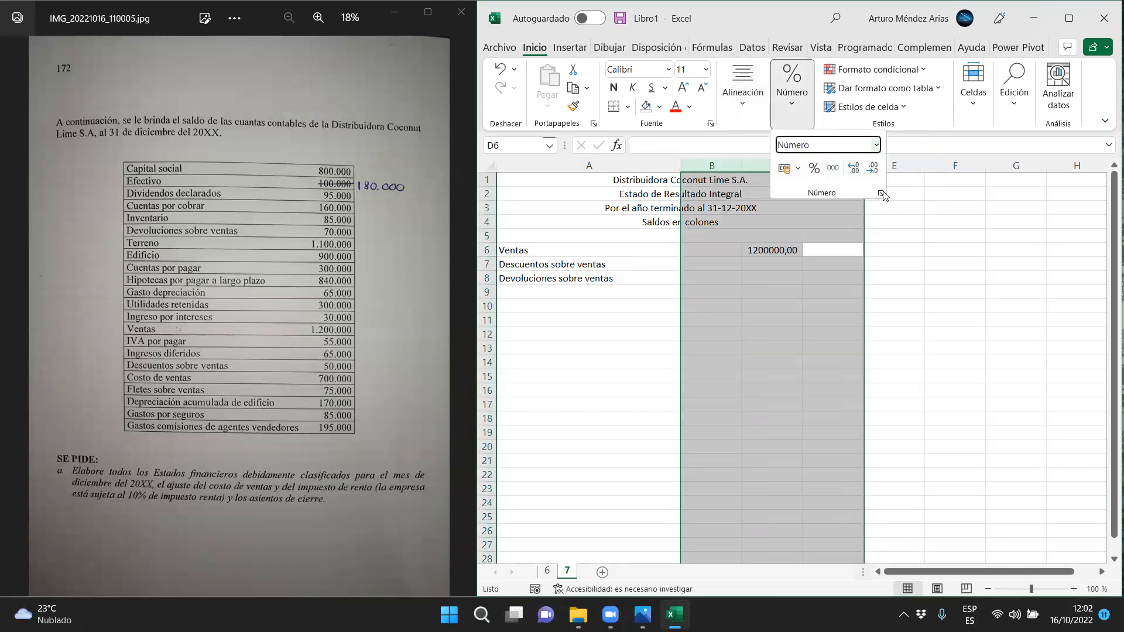
{"action": "left_click", "coordinate": [882, 192]}
{"action": "left_click", "coordinate": [707, 82]}
{"action": "left_click", "coordinate": [813, 171]}
{"action": "left_click", "coordinate": [799, 122]}
{"action": "key", "text": "Return"}
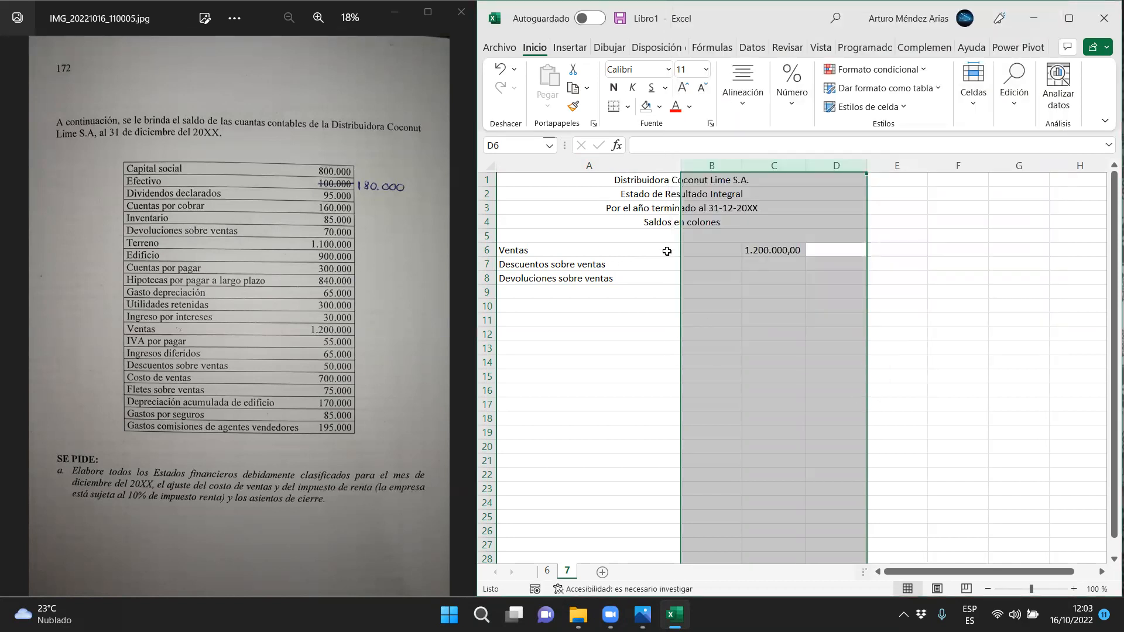
Enter 50000 for Descuentos sobre ventas in C7 and 70000 for Devoluciones sobre ventas in C8
{"action": "left_click", "coordinate": [747, 263]}
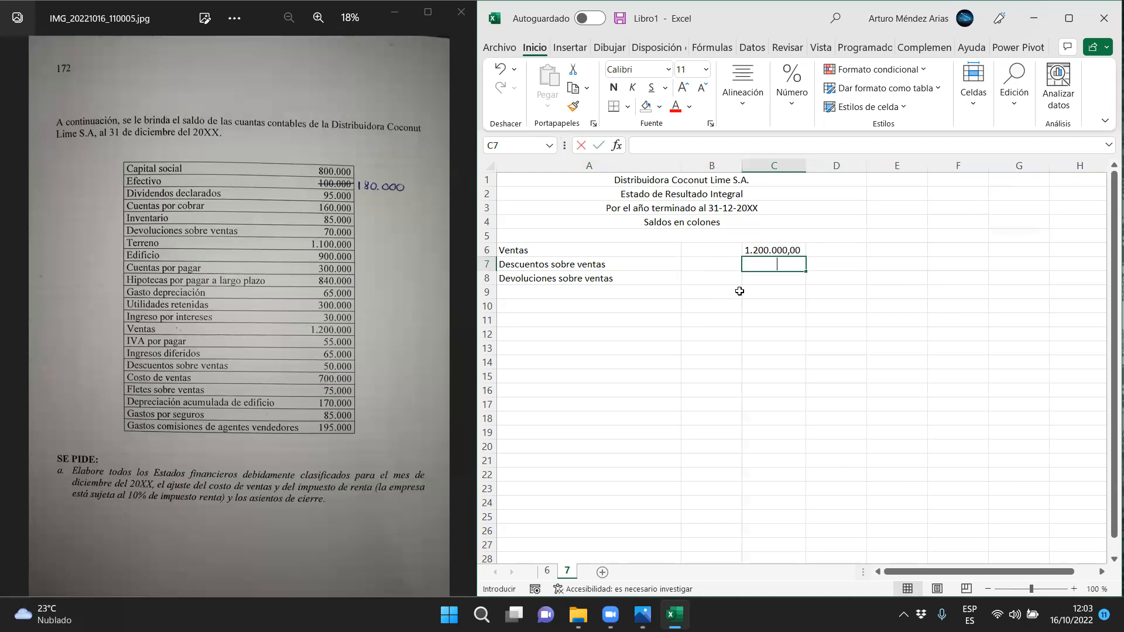
{"action": "type", "text": "50000"}
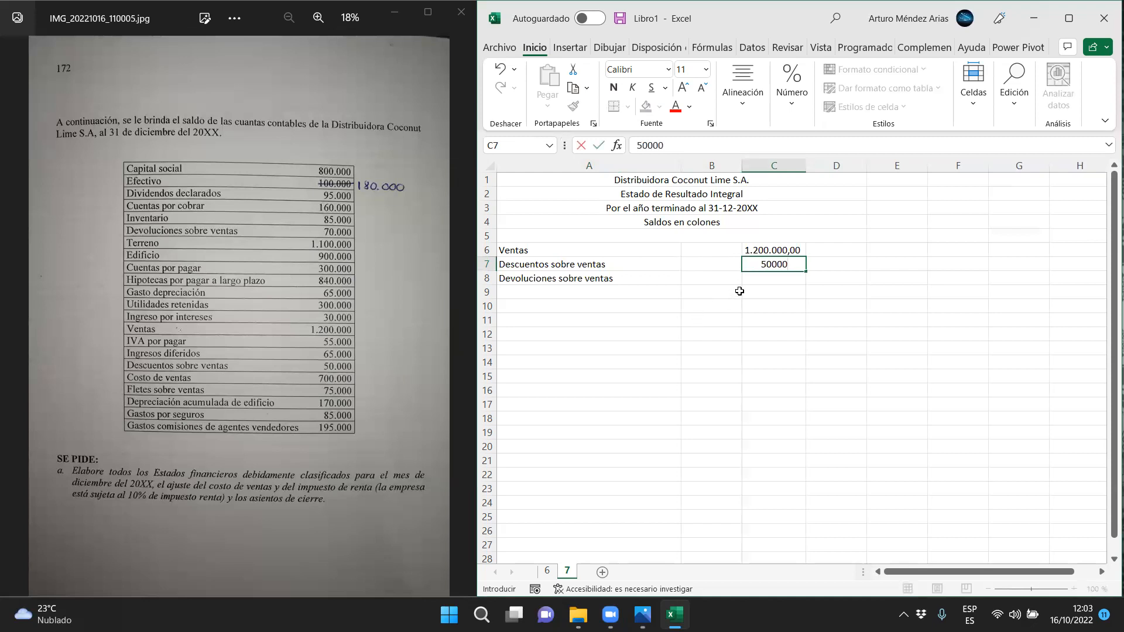
{"action": "key", "text": "Return"}
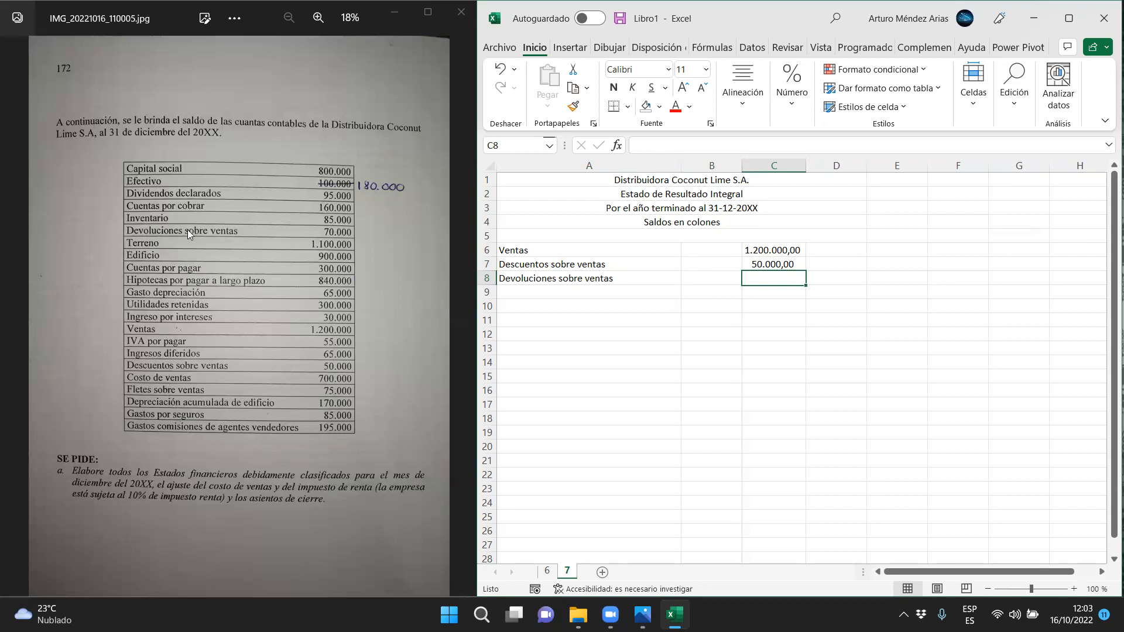
{"action": "type", "text": "70000"}
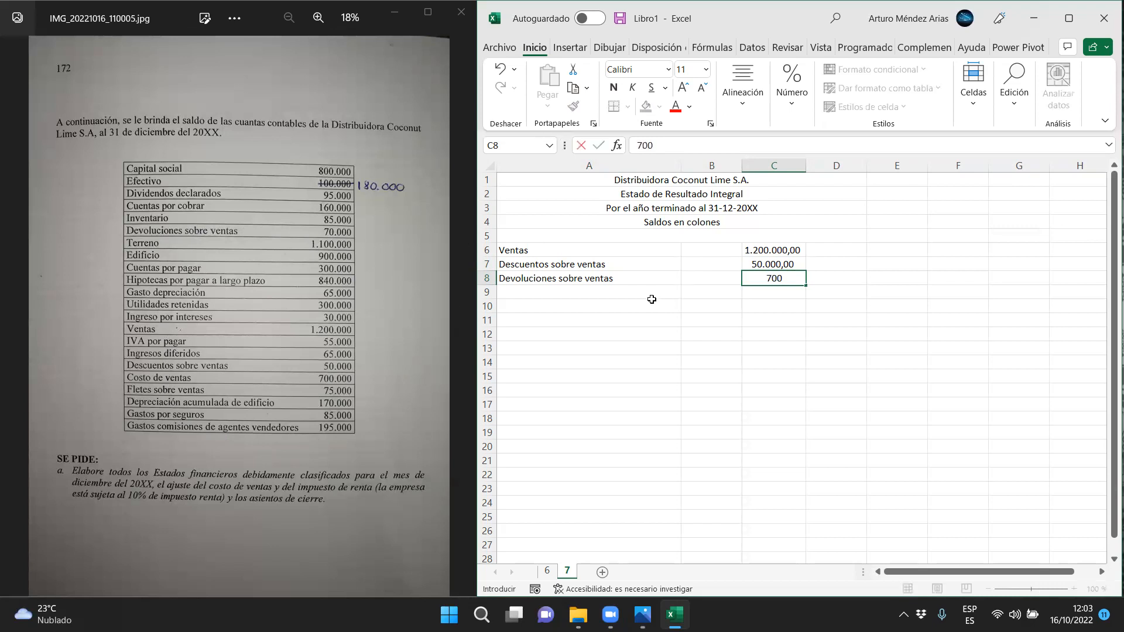
{"action": "key", "text": "Return"}
Enter the subtotal label "Ventas netas" in A9
{"action": "left_click", "coordinate": [565, 298]}
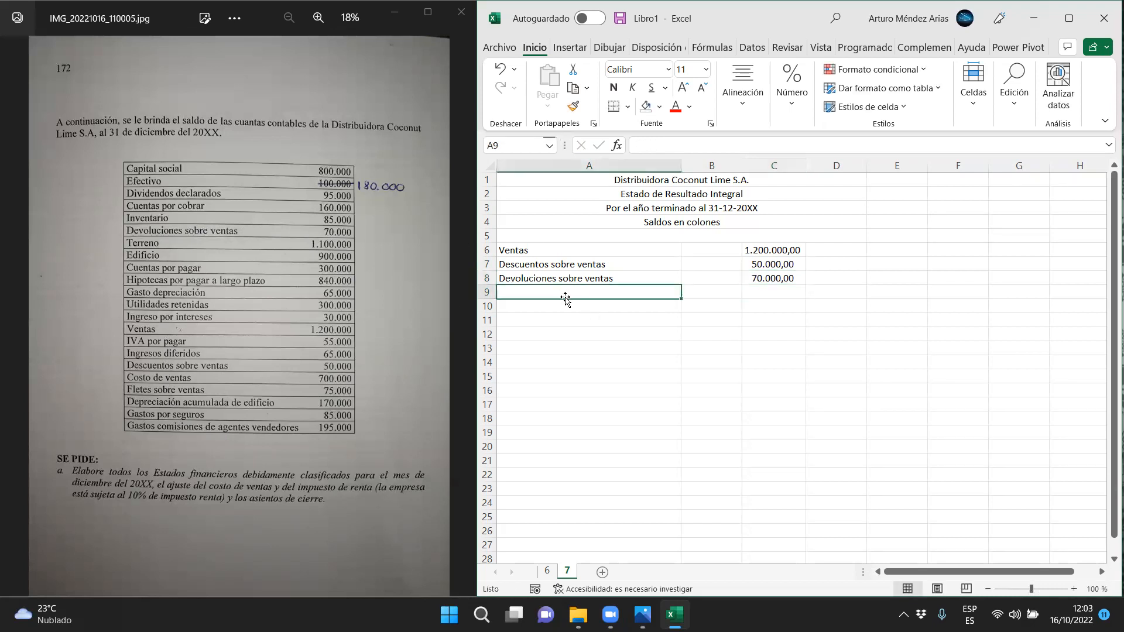
{"action": "type", "text": "Ventas"}
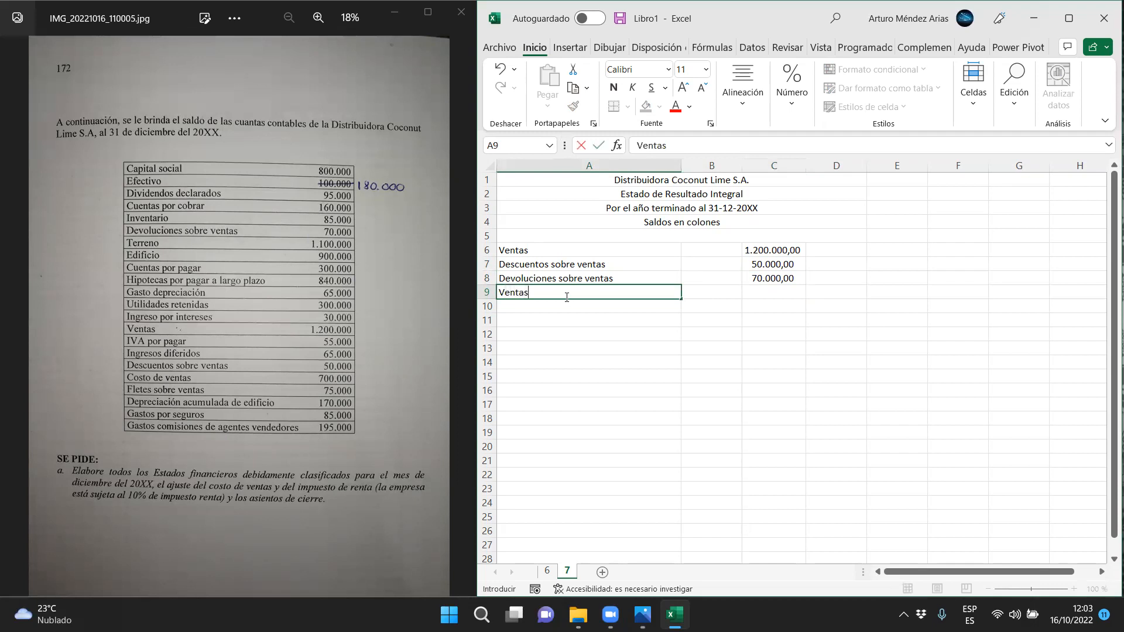
{"action": "key", "text": "Tab"}
{"action": "left_click", "coordinate": [564, 296]}
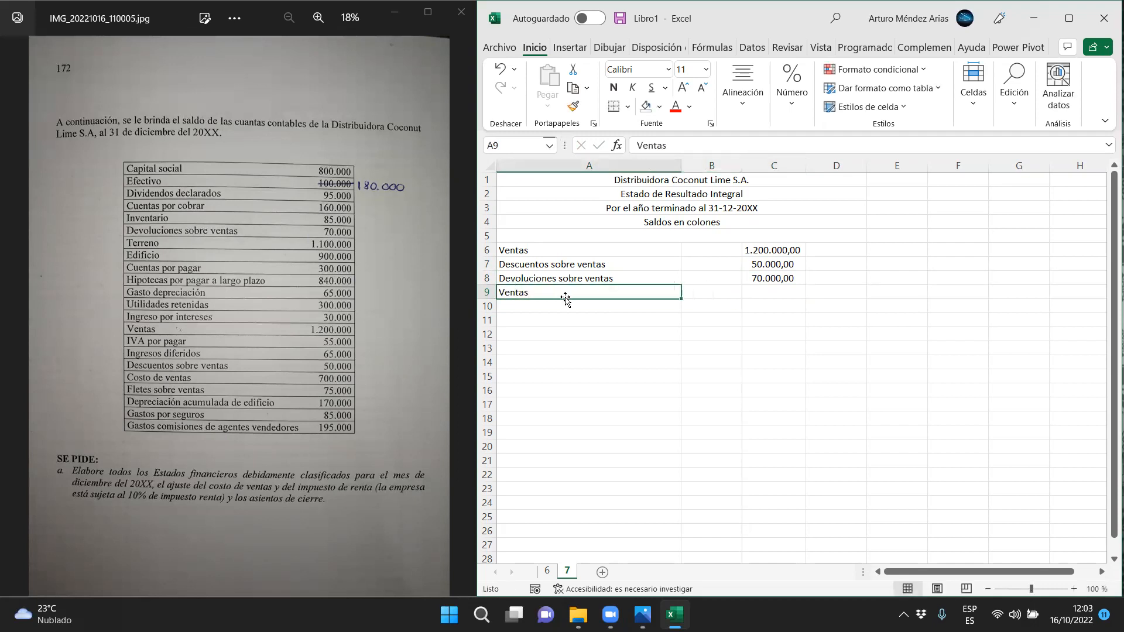
{"action": "left_click", "coordinate": [681, 151]}
{"action": "type", "text": "netas"}
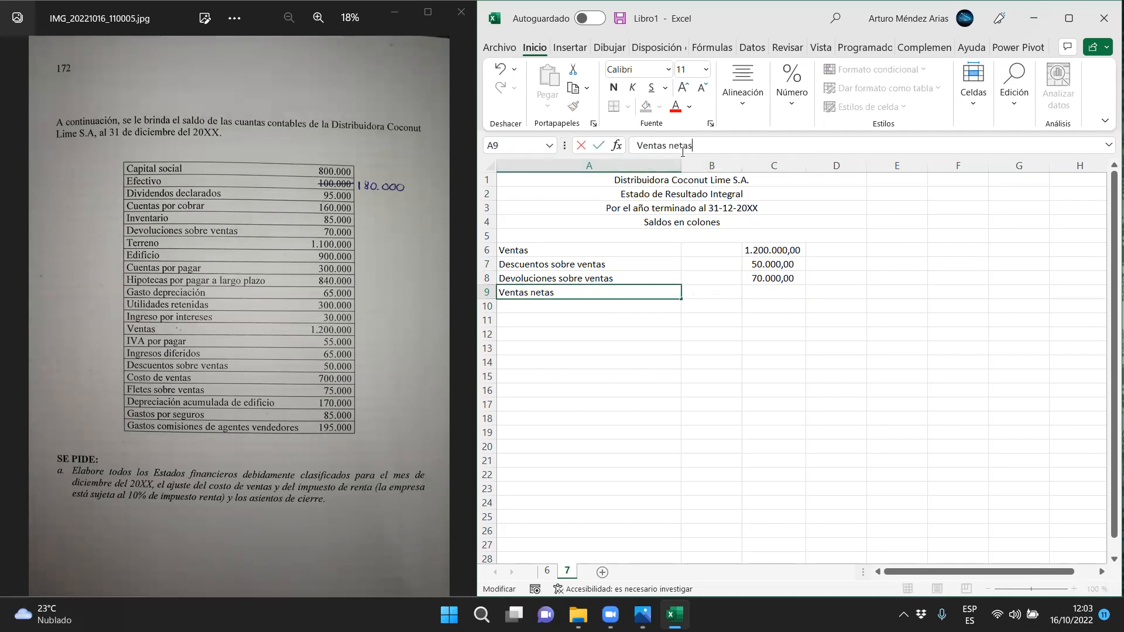
{"action": "key", "text": "Return"}
Calculate Ventas netas in D9 with the formula =C6-C7-C8
{"action": "key", "text": "Up"}
{"action": "key", "text": "Right"}
{"action": "key", "text": "Right"}
{"action": "key", "text": "Right"}
{"action": "type", "text": "="}
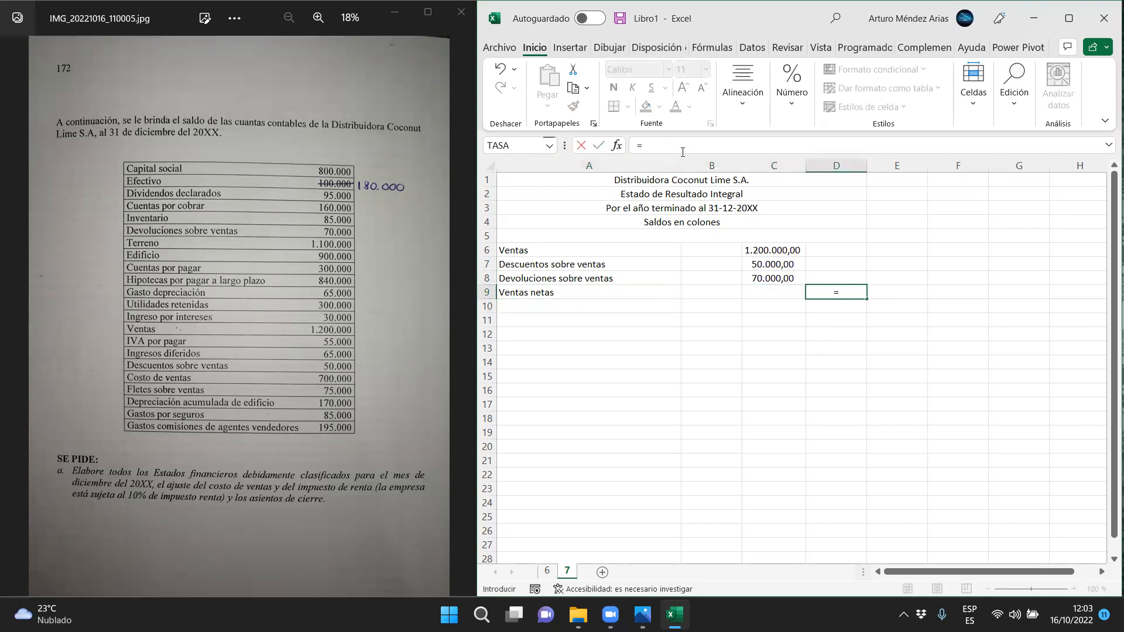
{"action": "left_click", "coordinate": [766, 246]}
{"action": "type", "text": "-"}
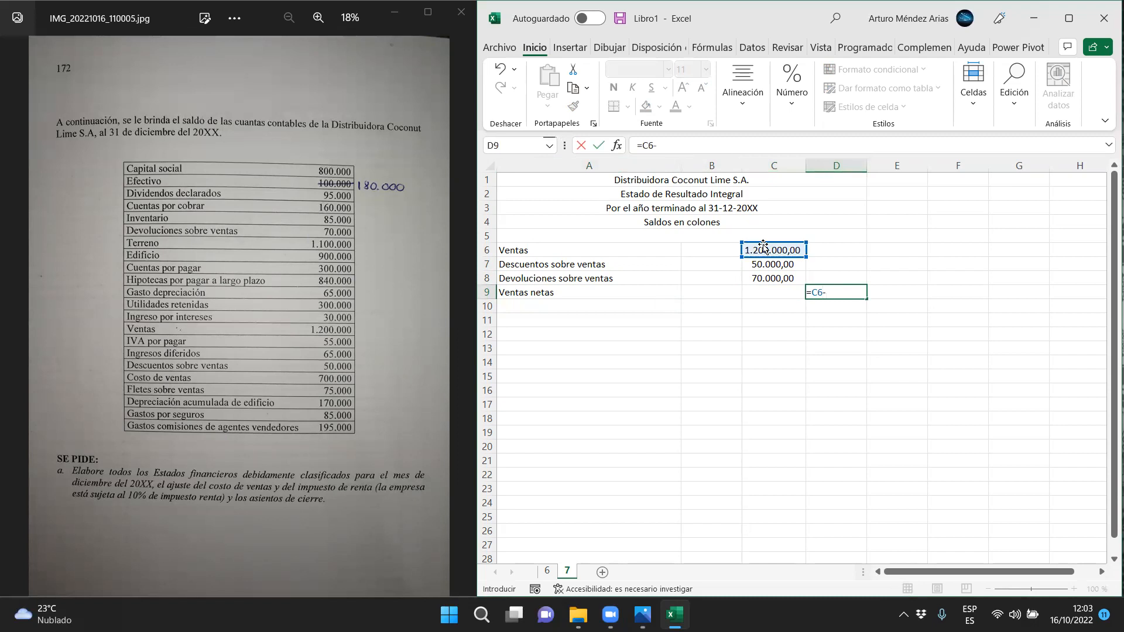
{"action": "left_click", "coordinate": [757, 266]}
{"action": "type", "text": "-"}
{"action": "left_click", "coordinate": [772, 280]}
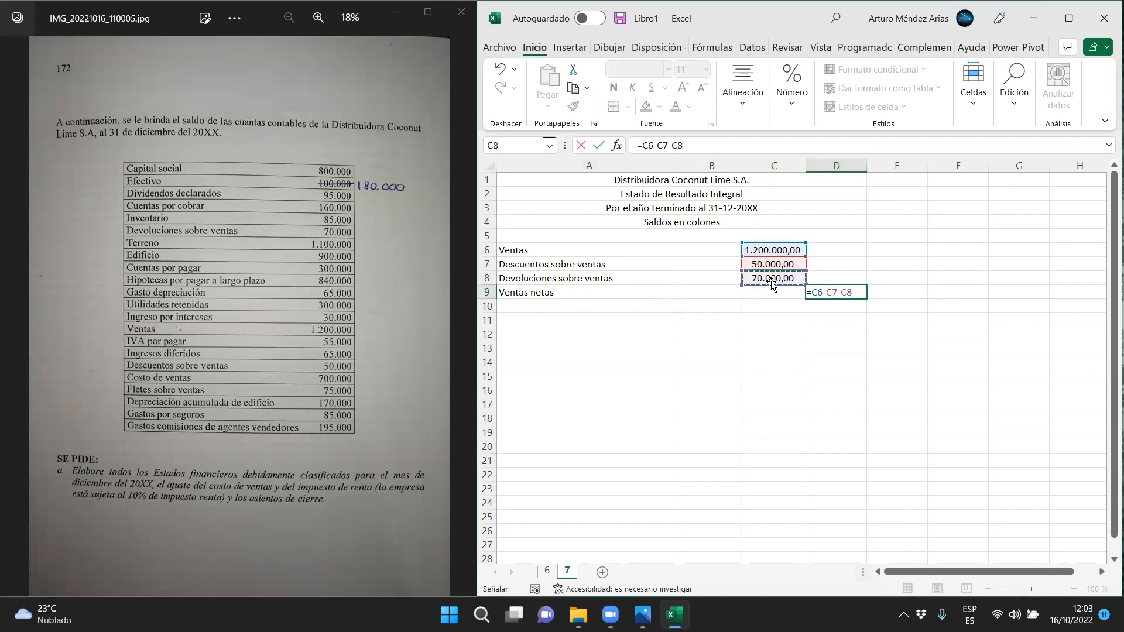
{"action": "key", "text": "Return"}
Apply a bottom border to the Devoluciones sobre ventas amount in C8
{"action": "left_click", "coordinate": [772, 281]}
{"action": "left_click", "coordinate": [613, 106]}
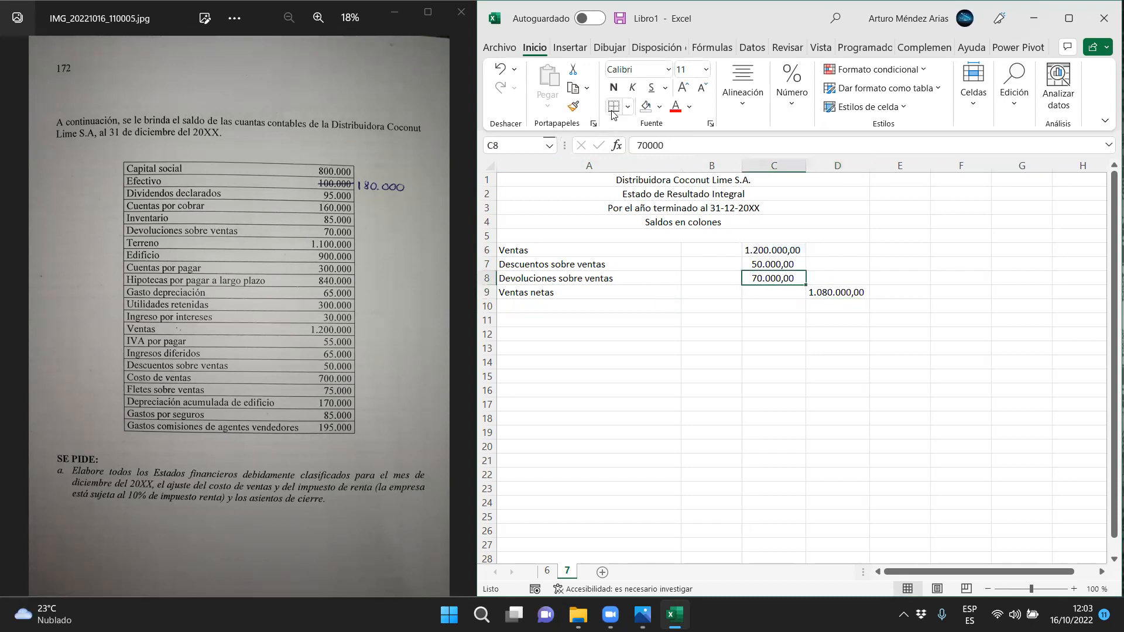
Add a "Costo de ventas" row with the label in A10 and 700000 in D10
{"action": "left_click", "coordinate": [691, 392]}
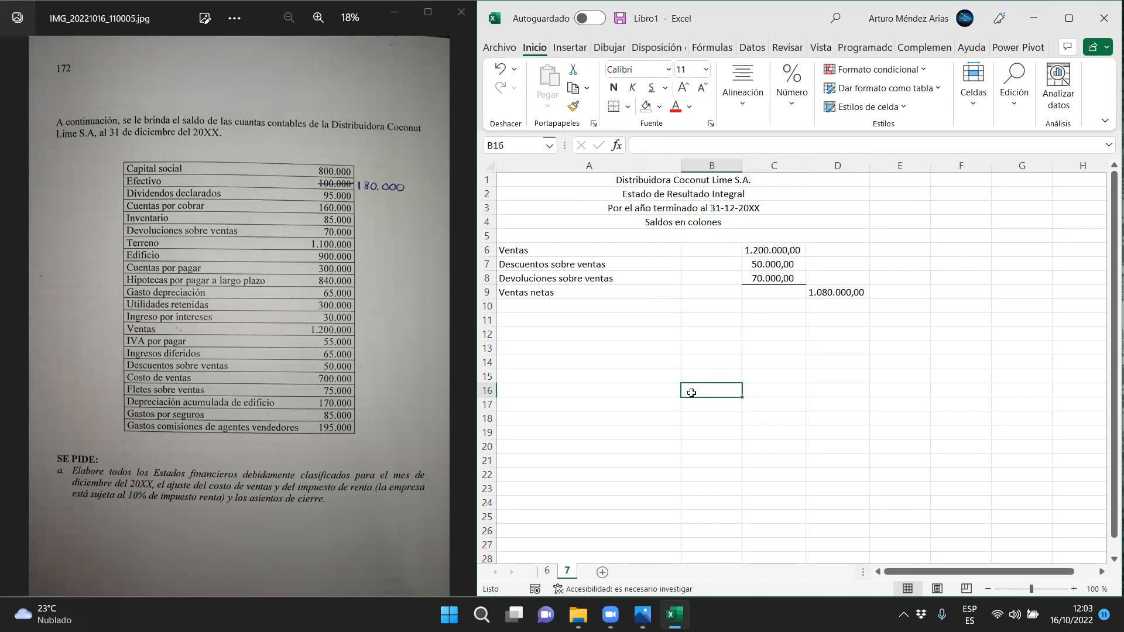
{"action": "left_click", "coordinate": [549, 303]}
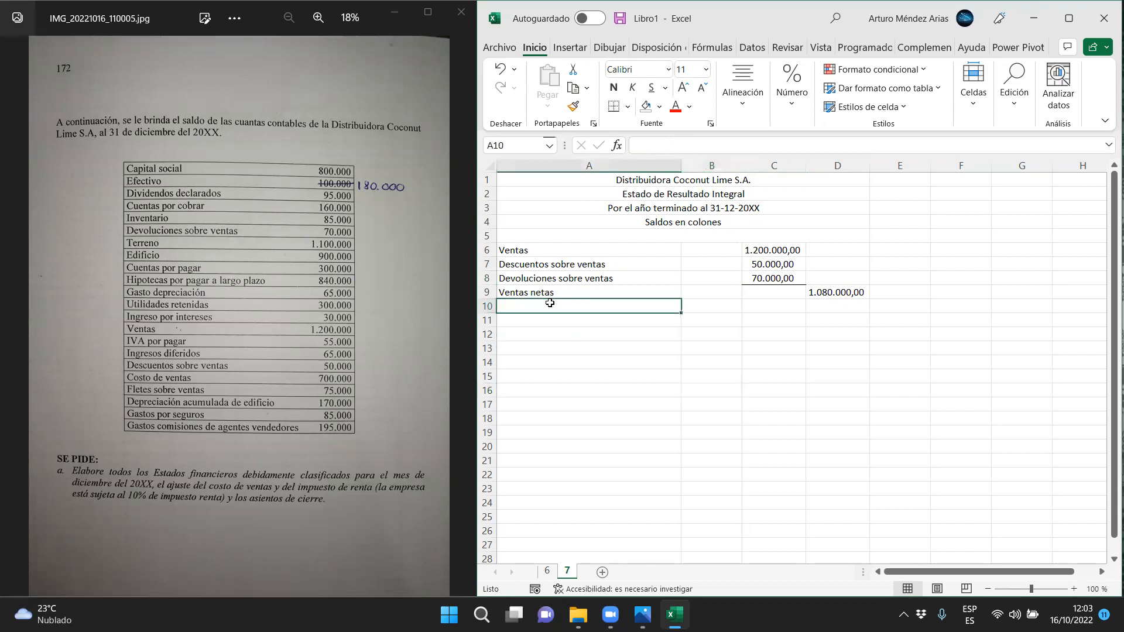
{"action": "type", "text": "Costo de ventas"}
{"action": "key", "text": "Tab"}
{"action": "key", "text": "Tab"}
{"action": "key", "text": "Tab"}
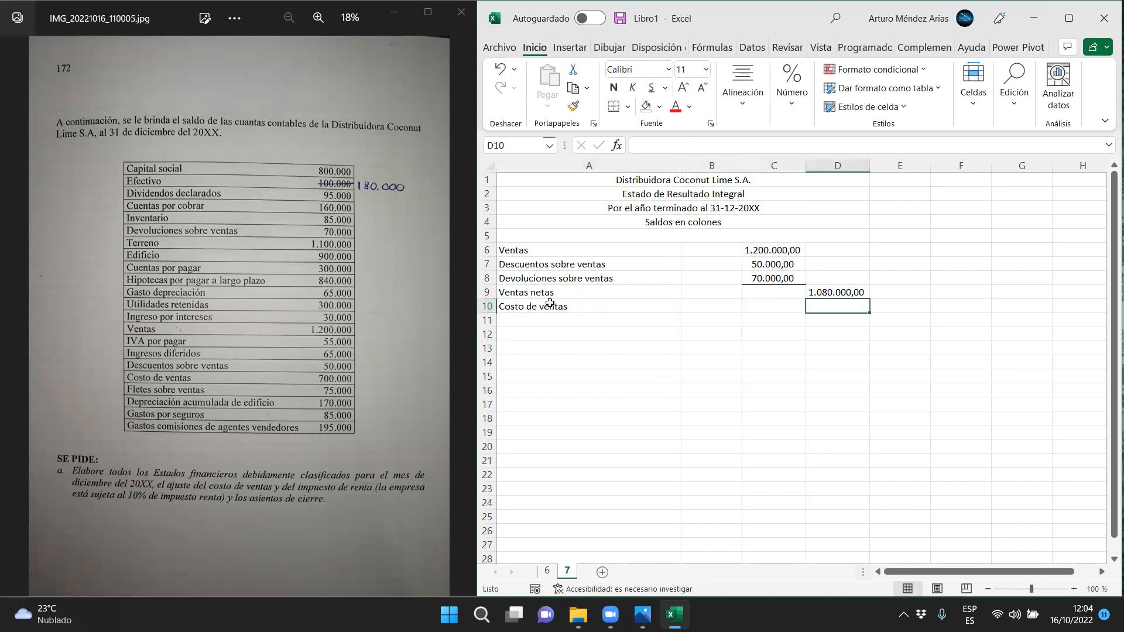
{"action": "type", "text": "70000"}
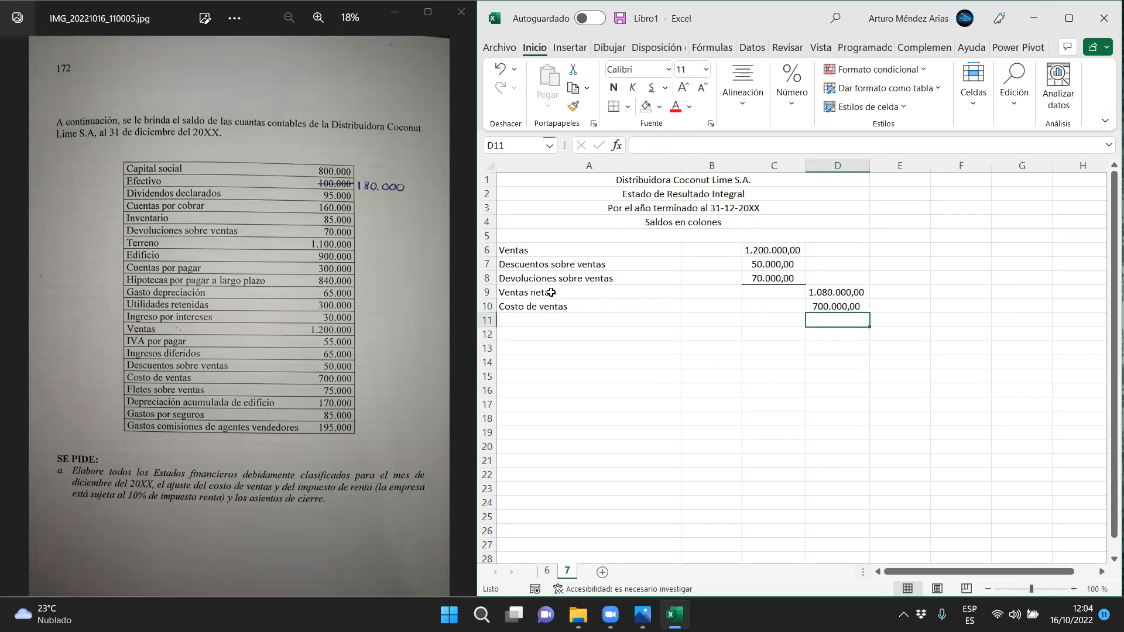
Enter the subtotal label "Utilidad bruta sobre ventas" in A11
{"action": "left_click", "coordinate": [526, 316]}
{"action": "type", "text": "Utilidad bru"}
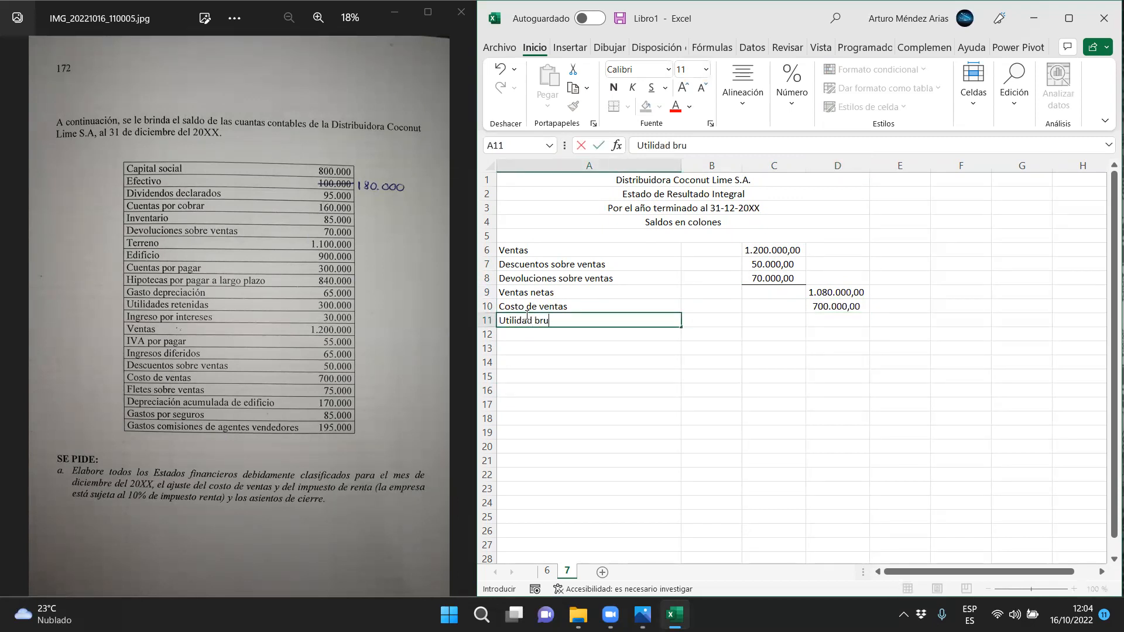
{"action": "type", "text": "ta sobre ventas"}
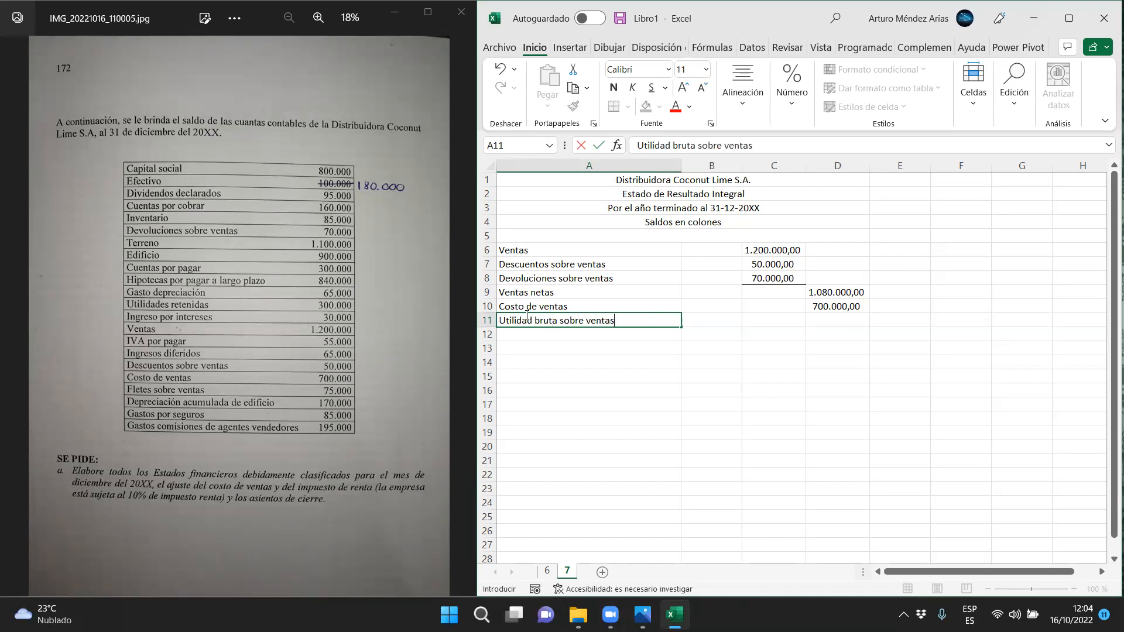
Calculate Utilidad bruta sobre ventas in D11 with the formula =D9-D10
{"action": "key", "text": "Tab"}
{"action": "key", "text": "Tab"}
{"action": "key", "text": "Tab"}
{"action": "type", "text": "="}
{"action": "key", "text": "Up"}
{"action": "key", "text": "Up"}
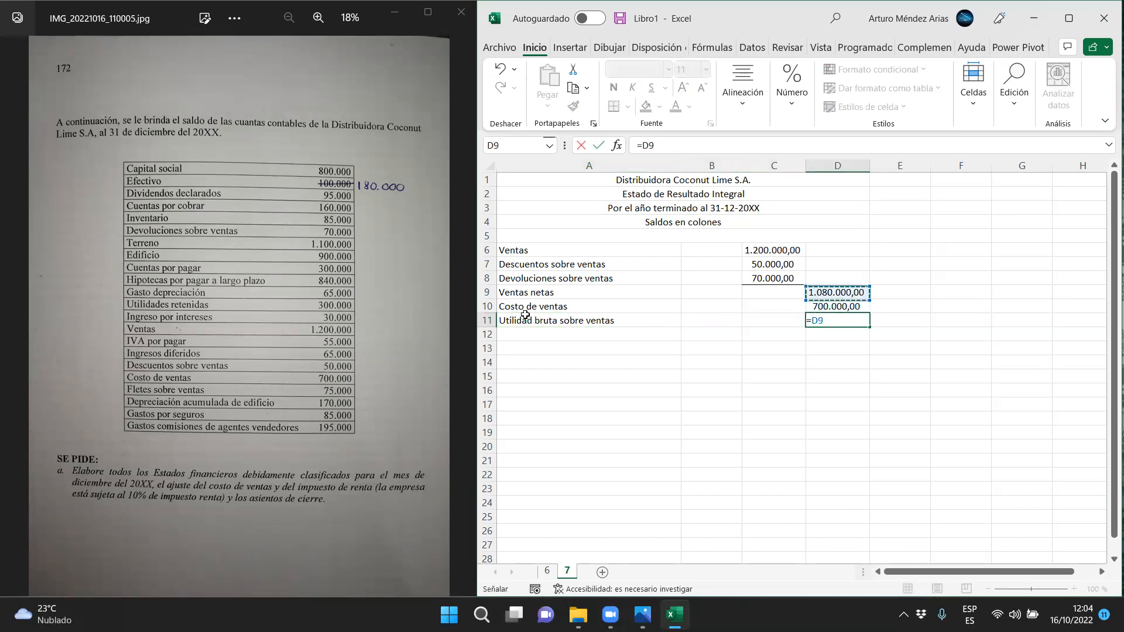
{"action": "type", "text": "-"}
{"action": "key", "text": "Up"}
{"action": "key", "text": "Return"}
Apply a bottom border to the Costo de ventas amount in D10
{"action": "key", "text": "Up"}
{"action": "key", "text": "Up"}
{"action": "left_click", "coordinate": [614, 106]}
{"action": "left_click", "coordinate": [756, 387]}
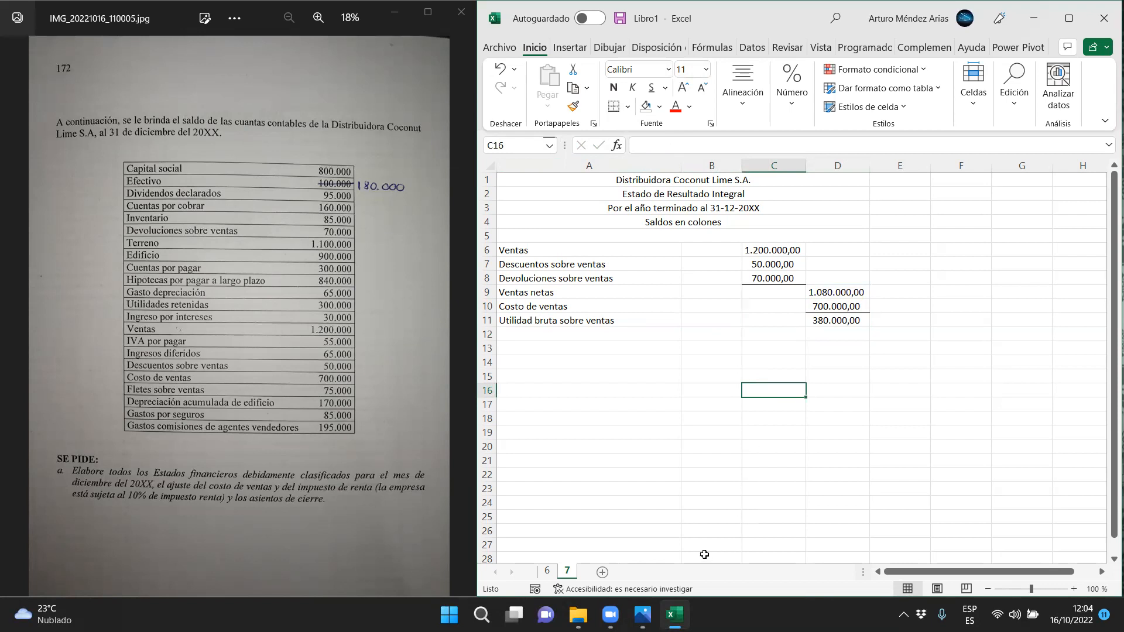
Enter the headings "Gastos de operación" in A12 and "Gastos de administración" in A13
{"action": "left_click", "coordinate": [520, 334]}
{"action": "type", "text": "G"}
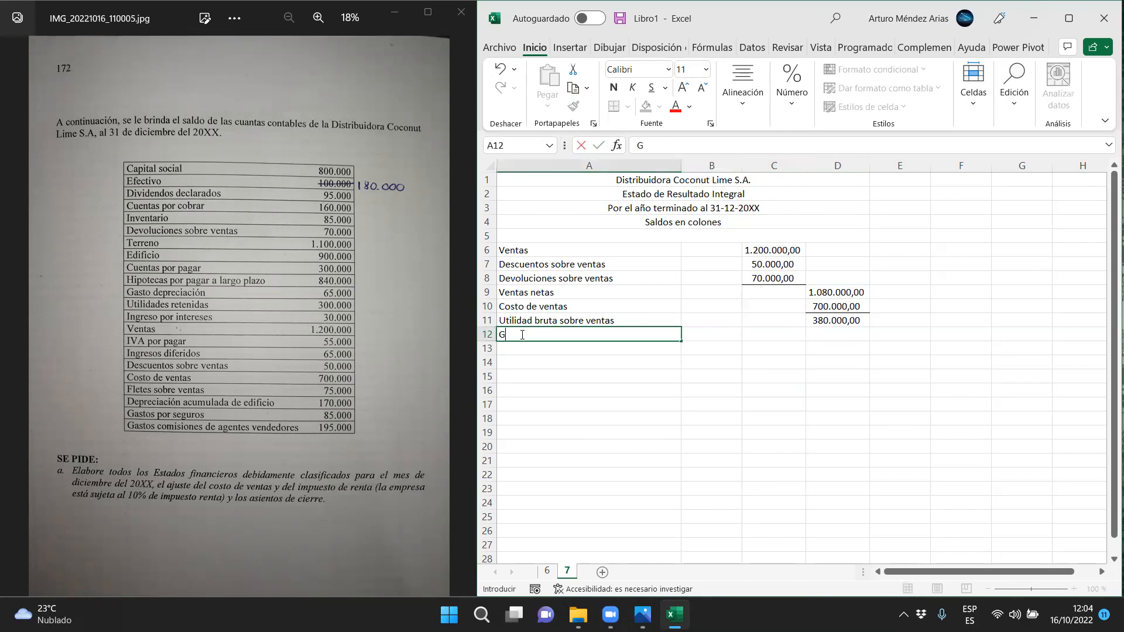
{"action": "type", "text": "astos de operación"}
{"action": "key", "text": "Return"}
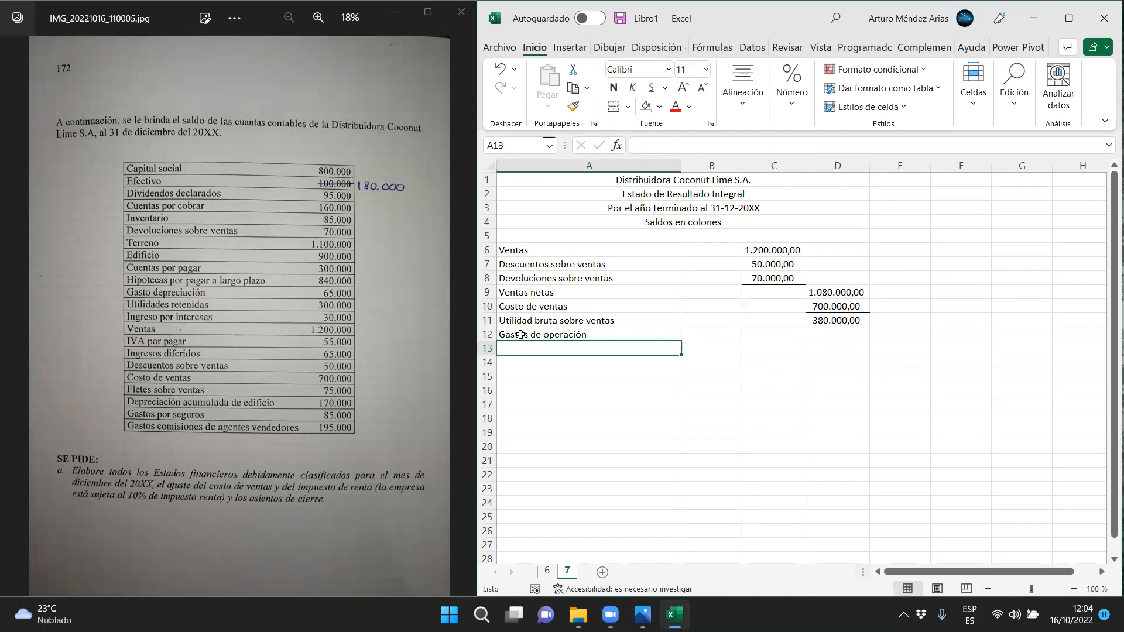
{"action": "type", "text": "Gastos de a"}
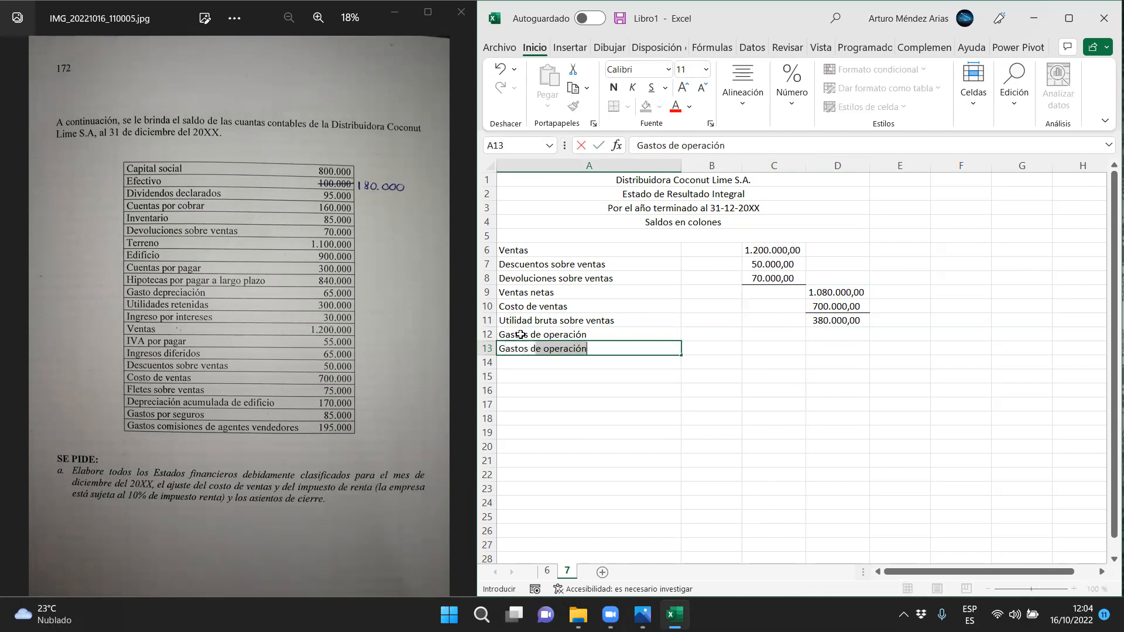
{"action": "type", "text": "dministra"}
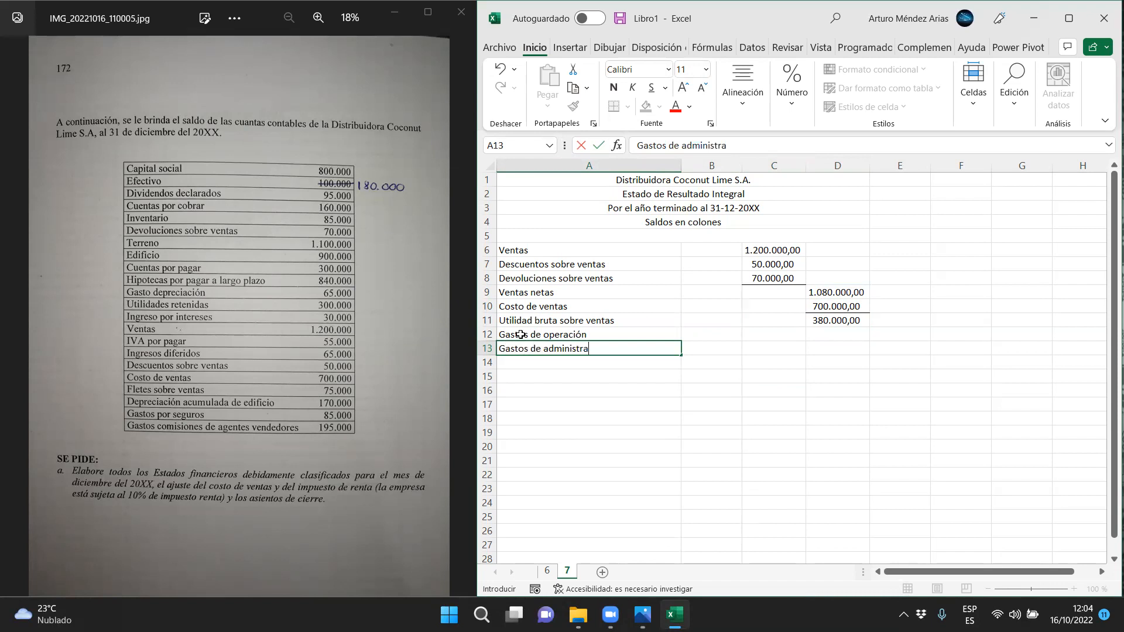
{"action": "type", "text": "ción"}
{"action": "key", "text": "Return"}
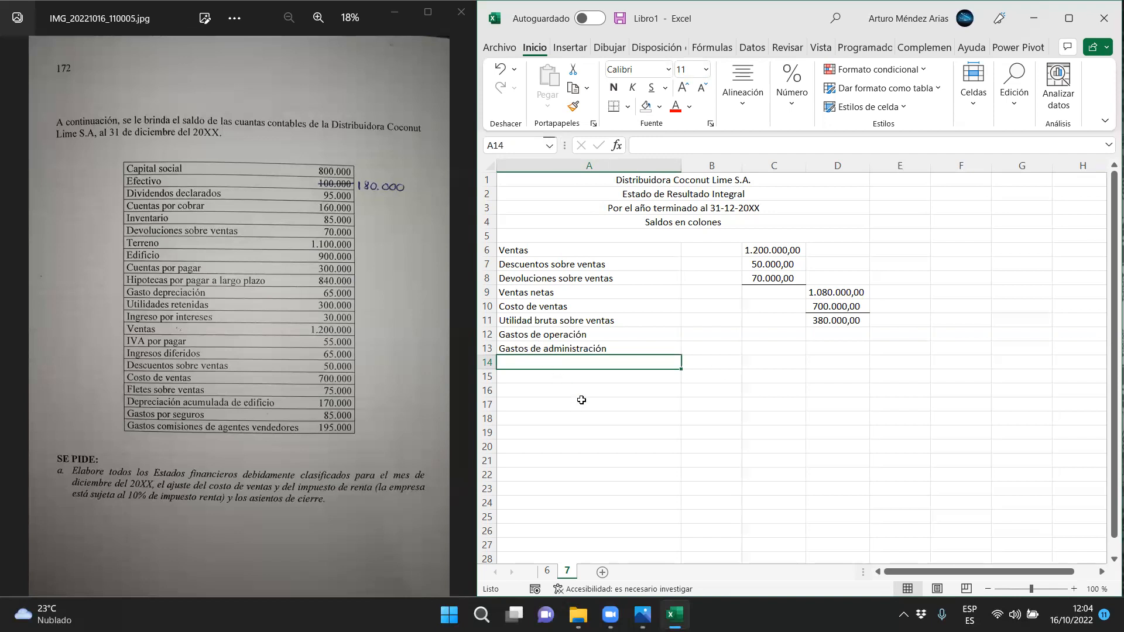
Enter the expense labels "Gasto por depreciación" in A14 and "Gasto por seguros" in A15
{"action": "type", "text": "Gast"}
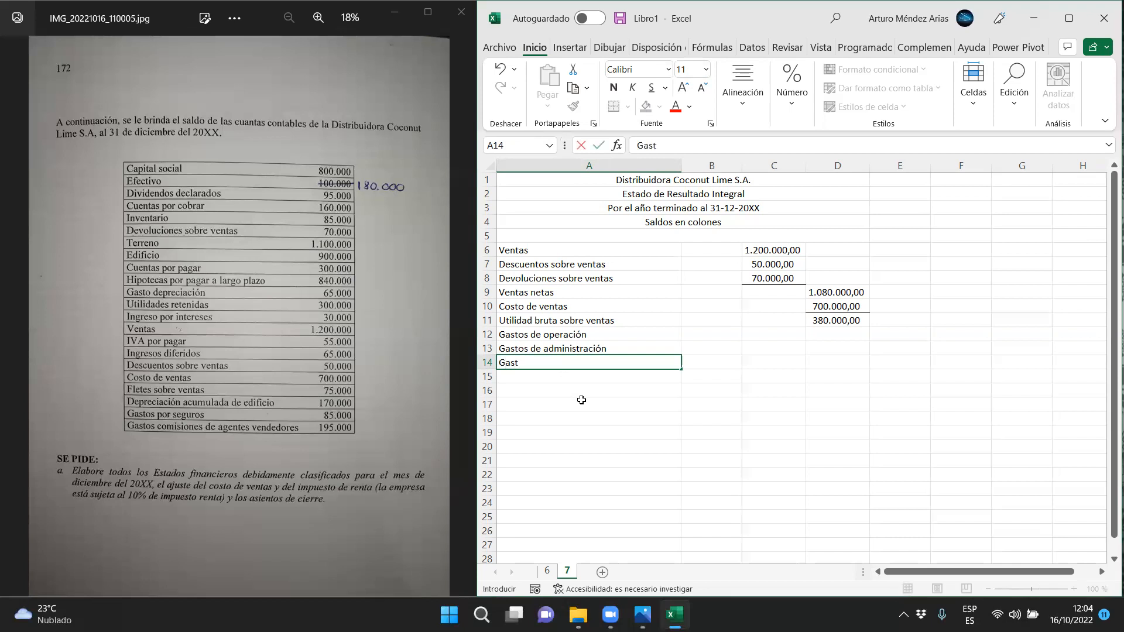
{"action": "type", "text": "o por depreci"}
{"action": "key", "text": "BackSpace"}
{"action": "type", "text": "ciación"}
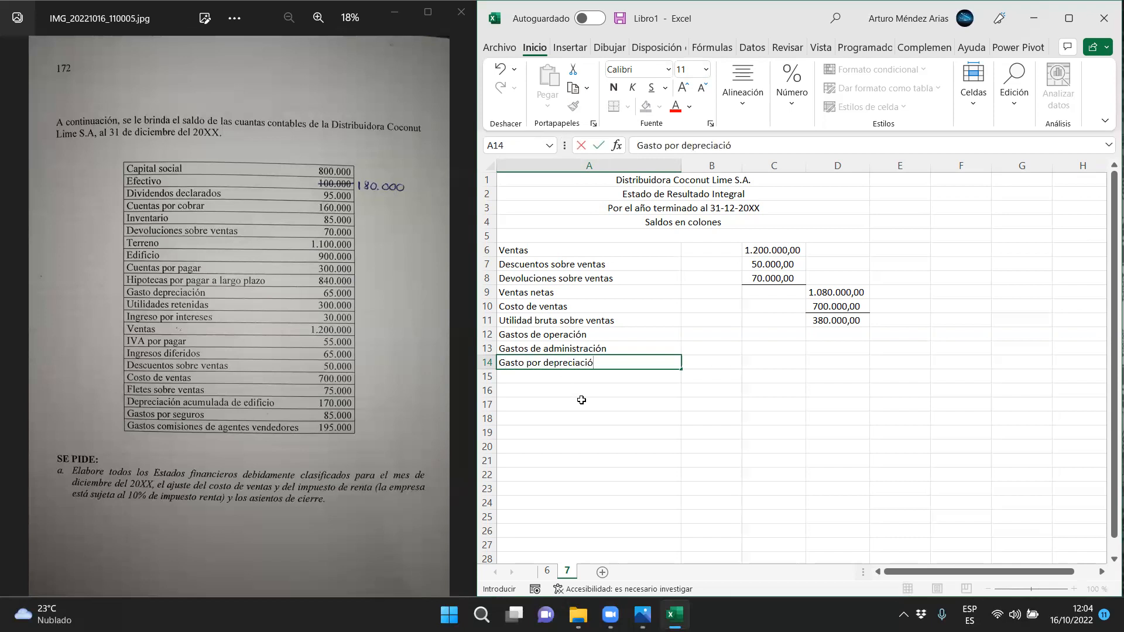
{"action": "key", "text": "Return"}
{"action": "type", "text": "Gasto por "}
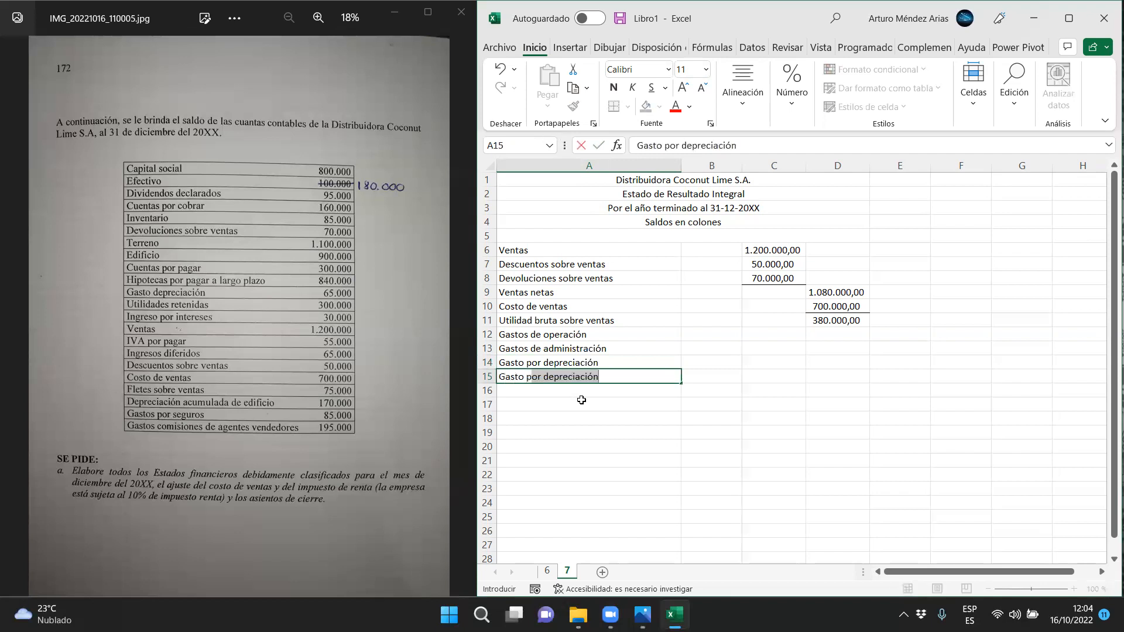
{"action": "type", "text": "seguros"}
{"action": "key", "text": "Return"}
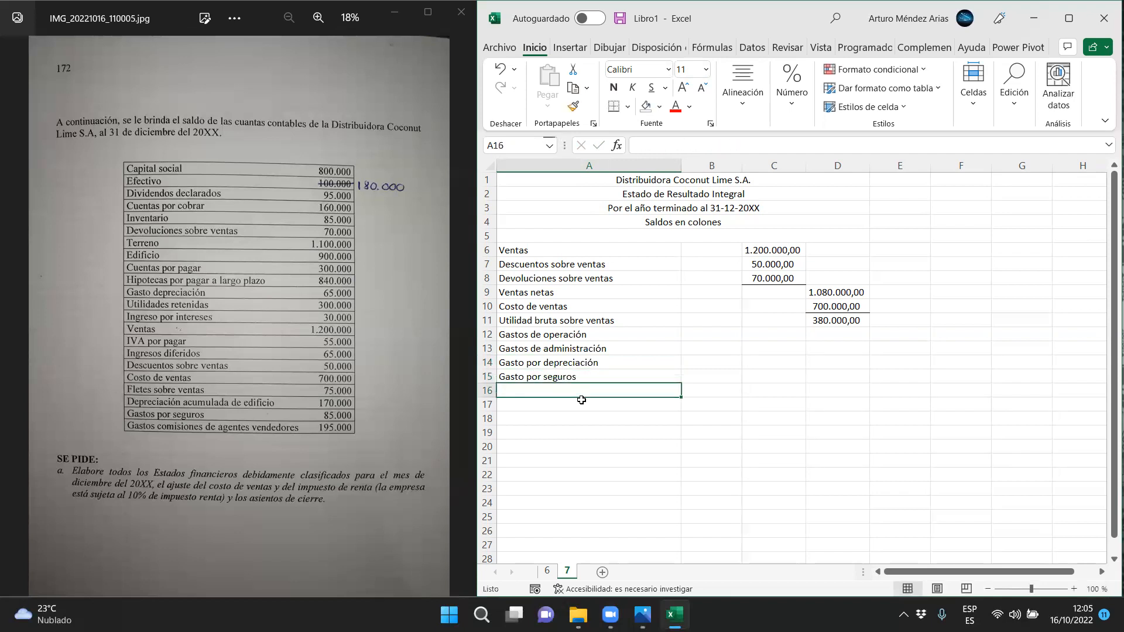
Enter 65000 for Gasto por depreciación in B14 and 85000 for Gasto por seguros in B15
{"action": "left_click", "coordinate": [698, 361]}
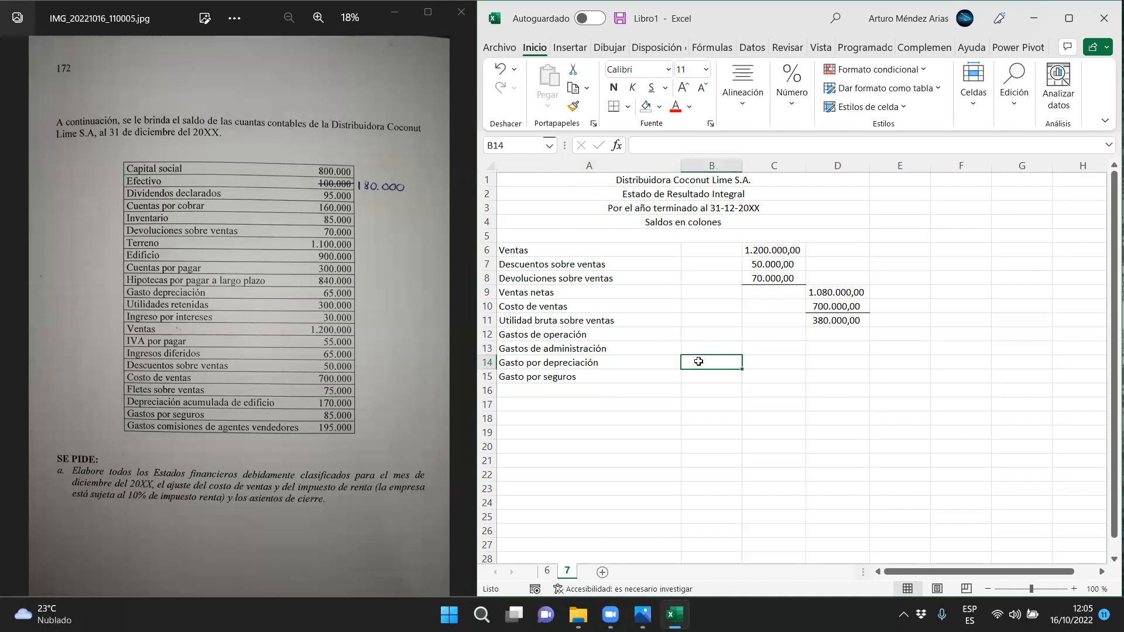
{"action": "type", "text": "65000"}
{"action": "key", "text": "Return"}
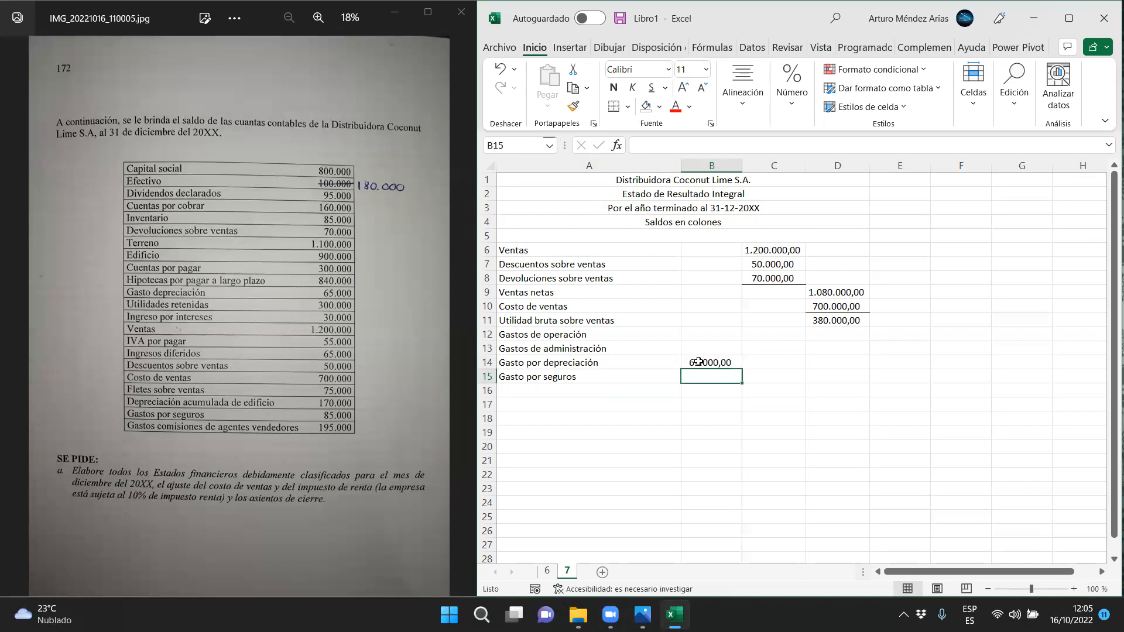
{"action": "type", "text": "85000"}
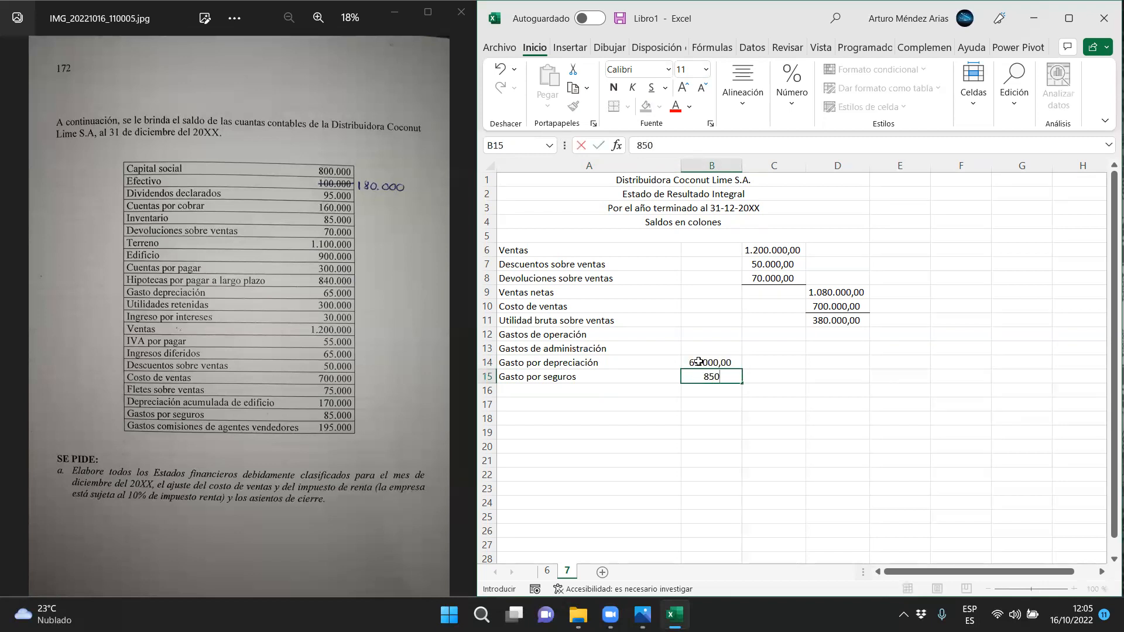
{"action": "key", "text": "Return"}
Enter the subtotal label "Total gastos de administración" in A16
{"action": "left_click", "coordinate": [520, 393]}
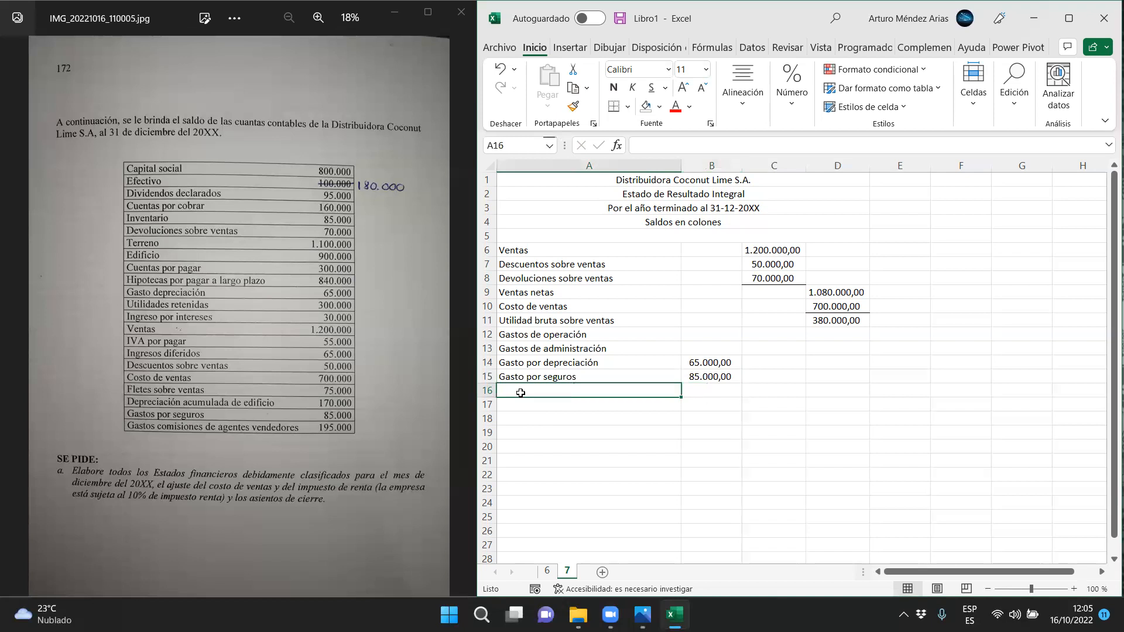
{"action": "type", "text": "Total gastos de"}
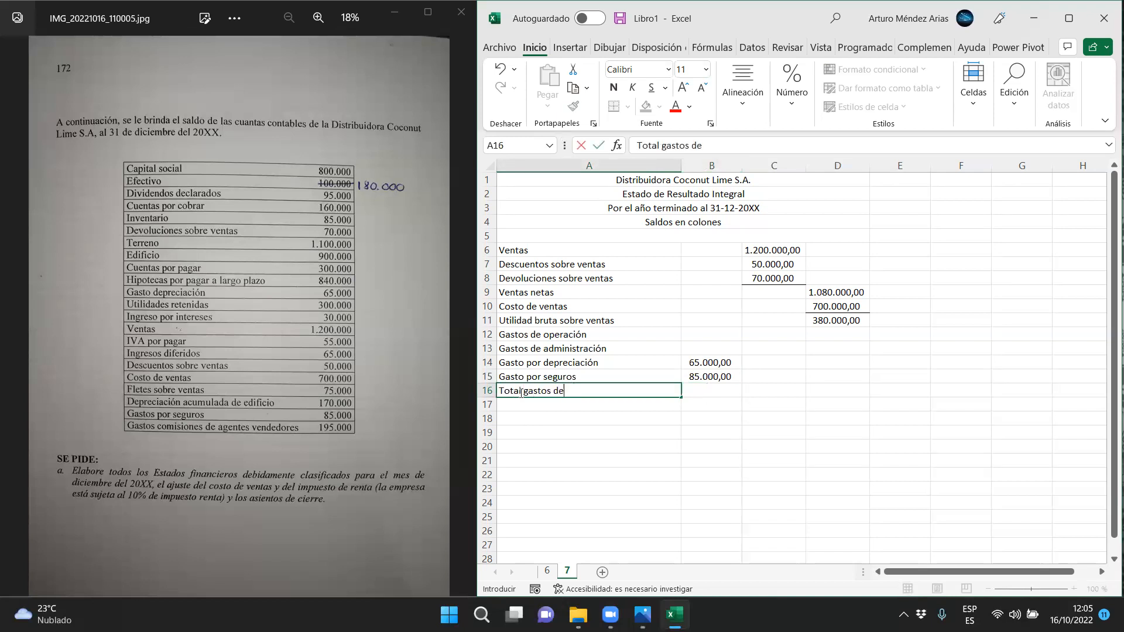
{"action": "type", "text": " administración"}
Calculate Total gastos de administración in C16 with the formula =B14+B15
{"action": "key", "text": "Tab"}
{"action": "key", "text": "Tab"}
{"action": "type", "text": "="}
{"action": "key", "text": "Left"}
{"action": "key", "text": "Up"}
{"action": "key", "text": "Up"}
{"action": "type", "text": "+"}
{"action": "key", "text": "Left"}
{"action": "key", "text": "Up"}
{"action": "key", "text": "Return"}
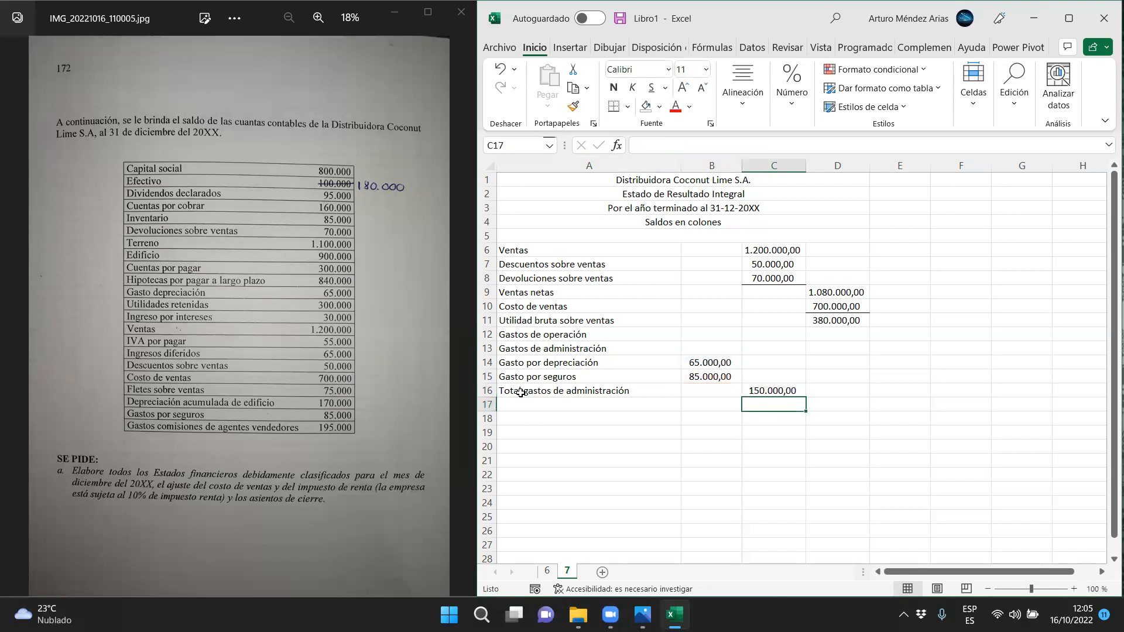
Enter the section heading "Gastos de ventas" in A17
{"action": "left_click", "coordinate": [540, 401]}
{"action": "type", "text": "Gas"}
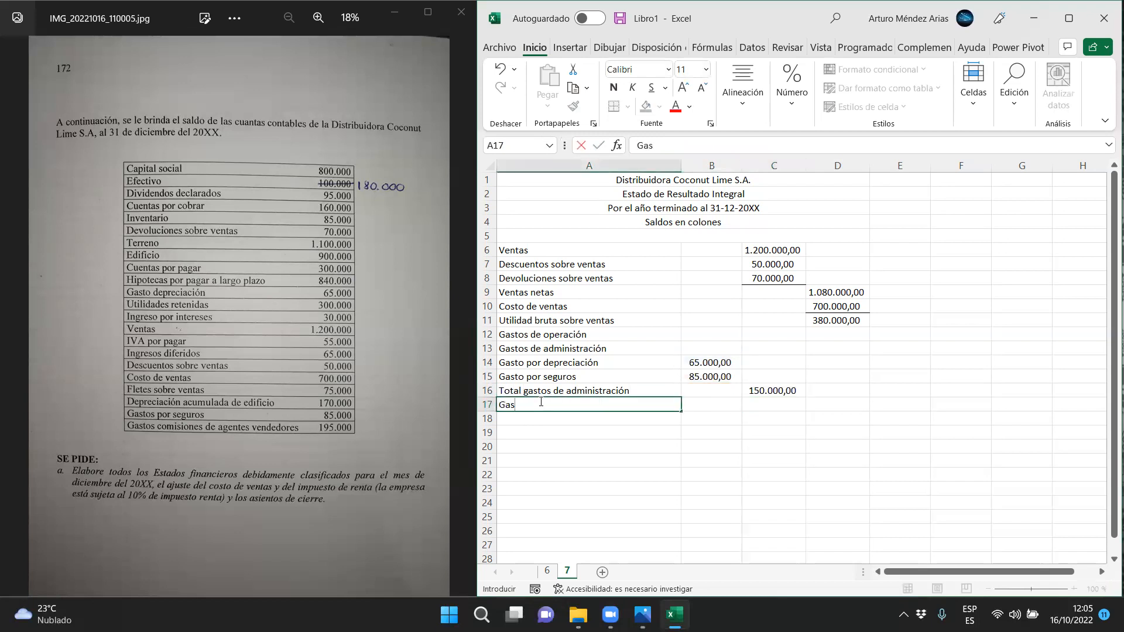
{"action": "type", "text": "tos de ventas"}
{"action": "key", "text": "Tab"}
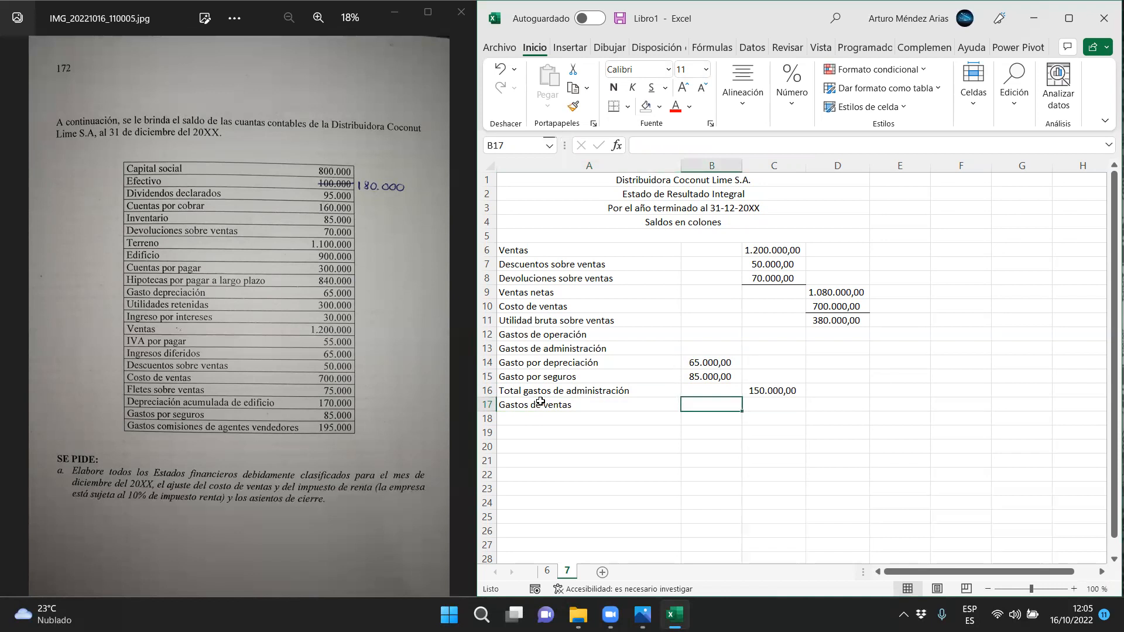
Enter the expense labels "Gasto comisiones de agentes vendedores" in A18 and "Fletes sobre ventas" in A19
{"action": "left_click", "coordinate": [524, 414]}
{"action": "type", "text": "Gas"}
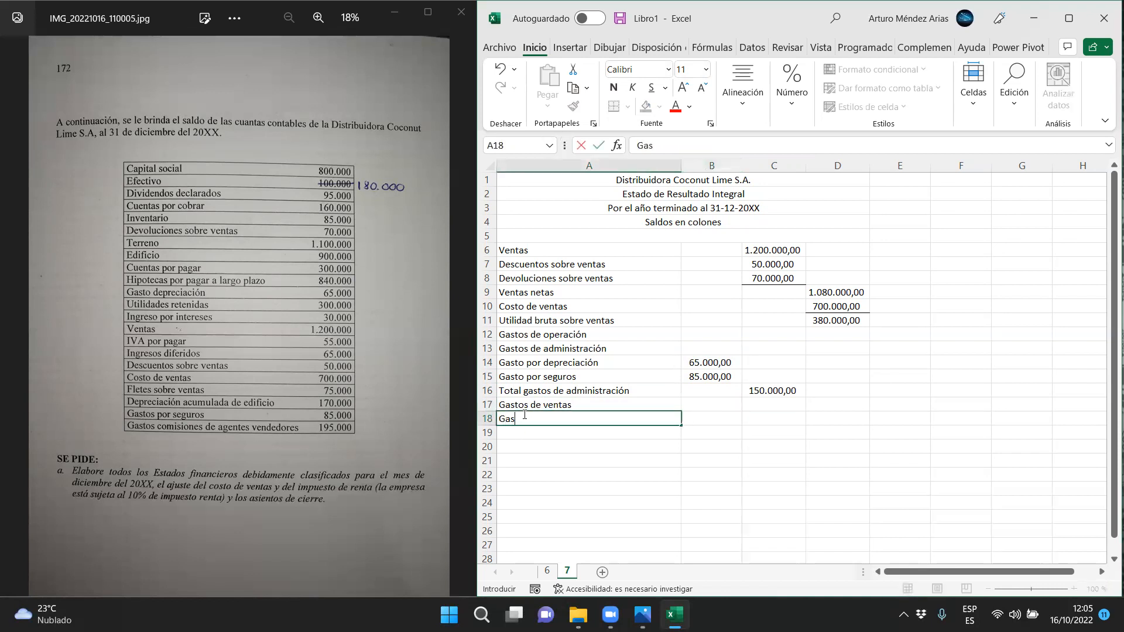
{"action": "type", "text": "to comisiones e"}
{"action": "key", "text": "BackSpace"}
{"action": "type", "text": "de "}
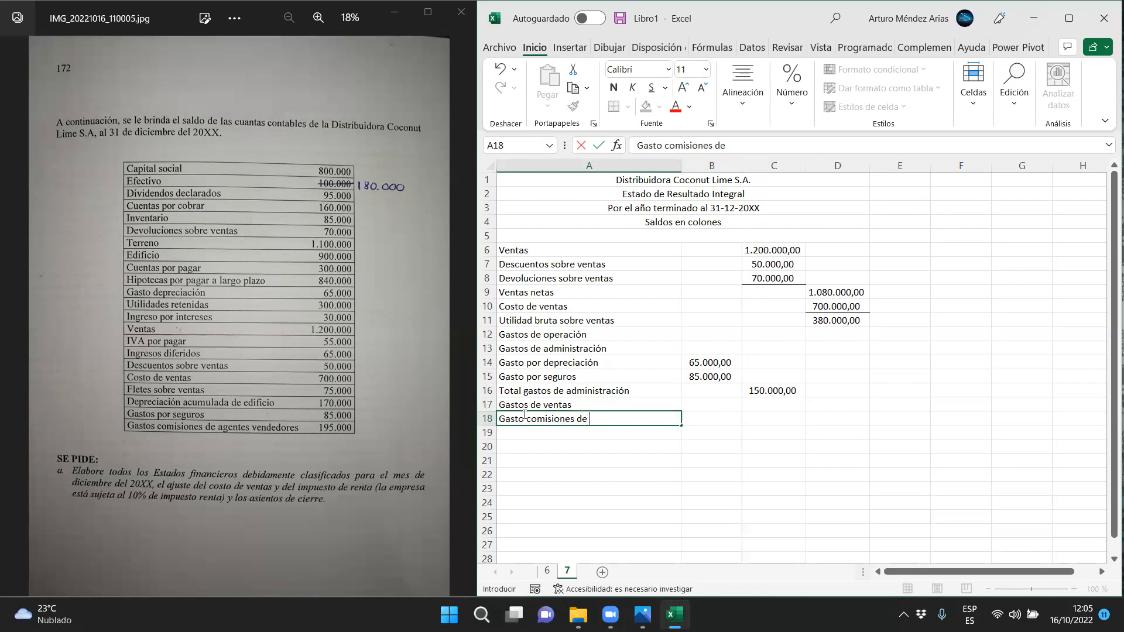
{"action": "type", "text": "agentes vendedores"}
{"action": "key", "text": "Return"}
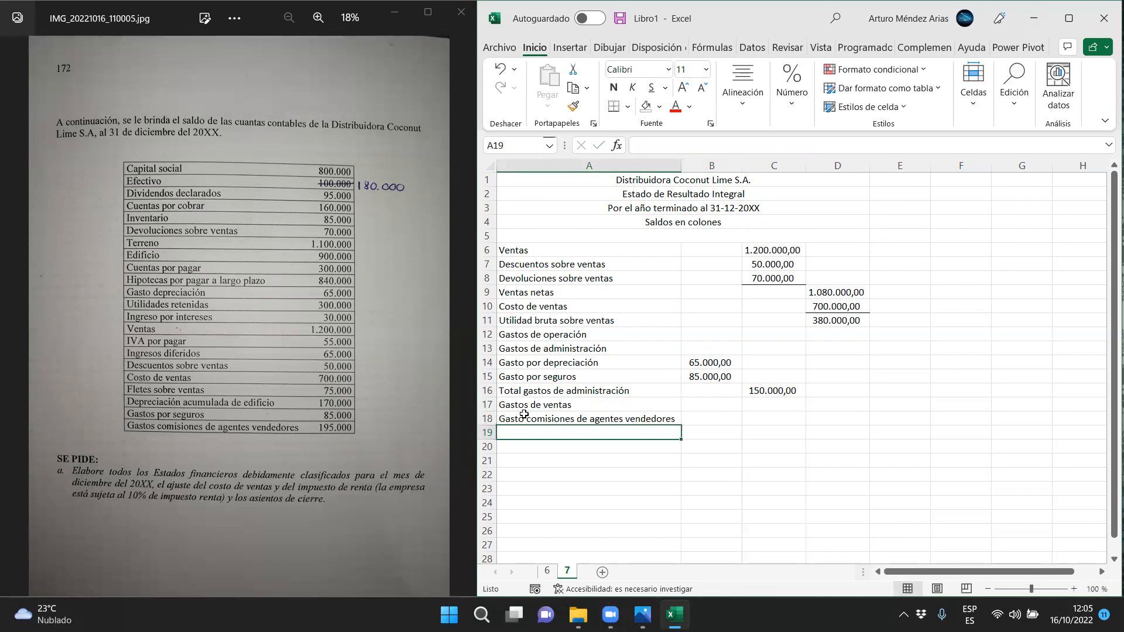
{"action": "type", "text": "Fle"}
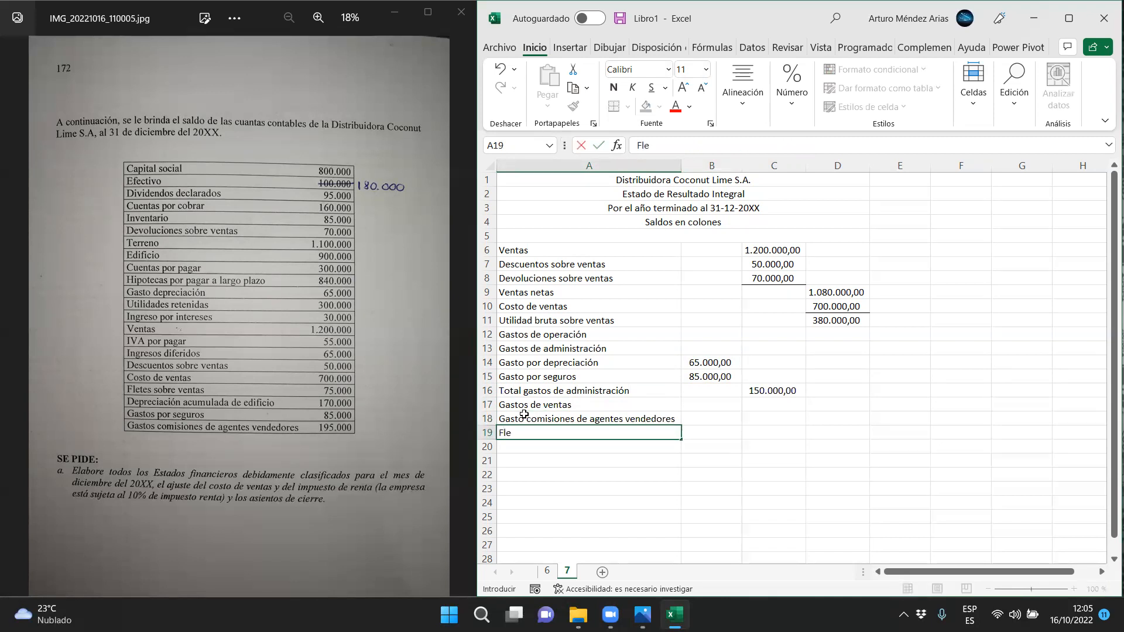
{"action": "type", "text": "tes sobre ventas"}
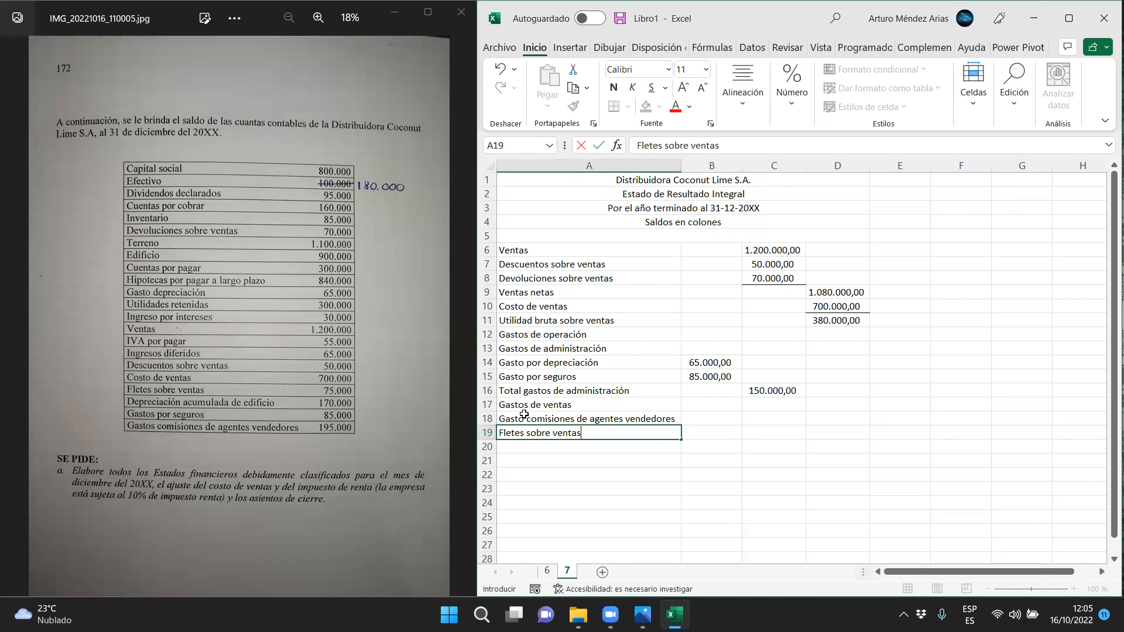
{"action": "key", "text": "Return"}
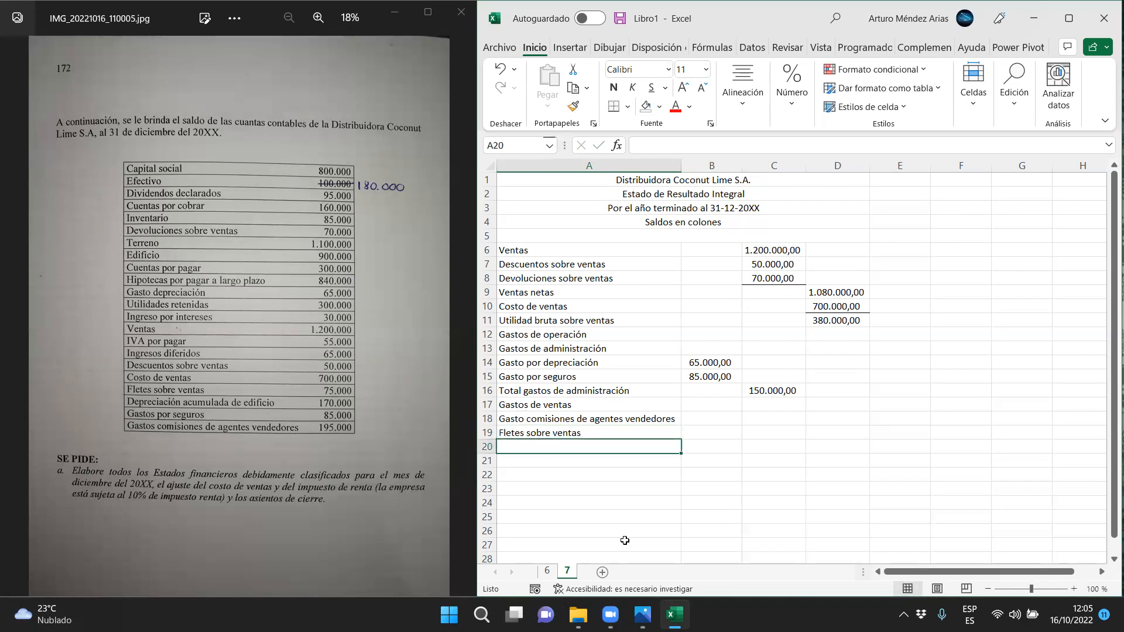
Enter 195000 for the agent commissions in B18 and 75000 for Fletes sobre ventas in B19
{"action": "left_click", "coordinate": [697, 419]}
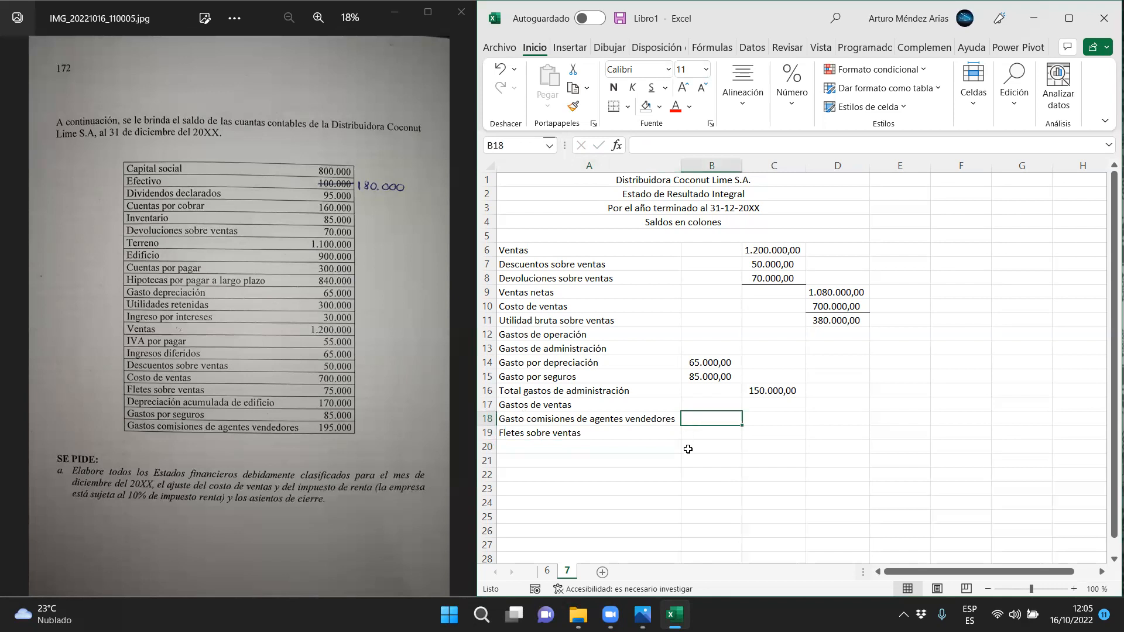
{"action": "type", "text": "195000"}
{"action": "key", "text": "Return"}
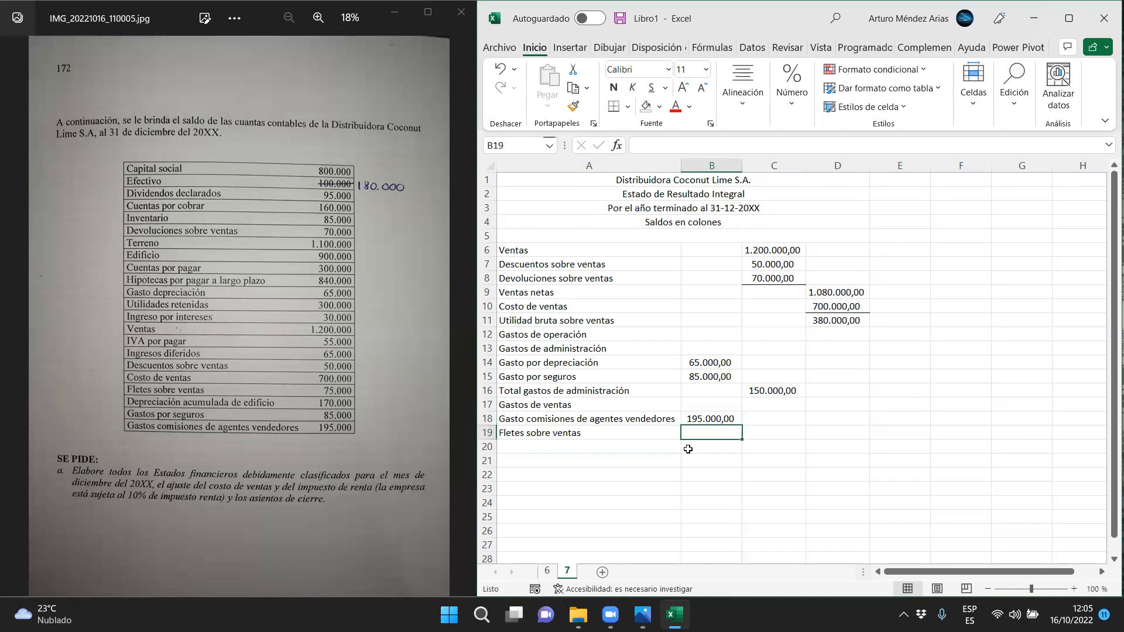
{"action": "type", "text": "75000"}
{"action": "key", "text": "Return"}
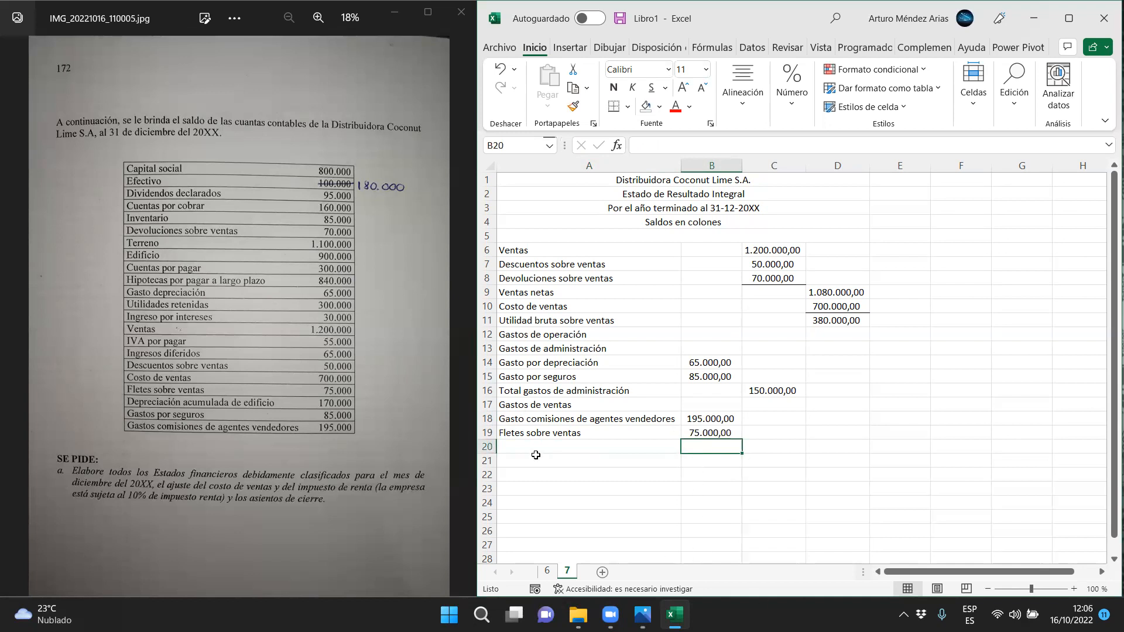
Enter the label "Total gastos de ventas" in A20
{"action": "left_click", "coordinate": [519, 446]}
{"action": "type", "text": "Total gas"}
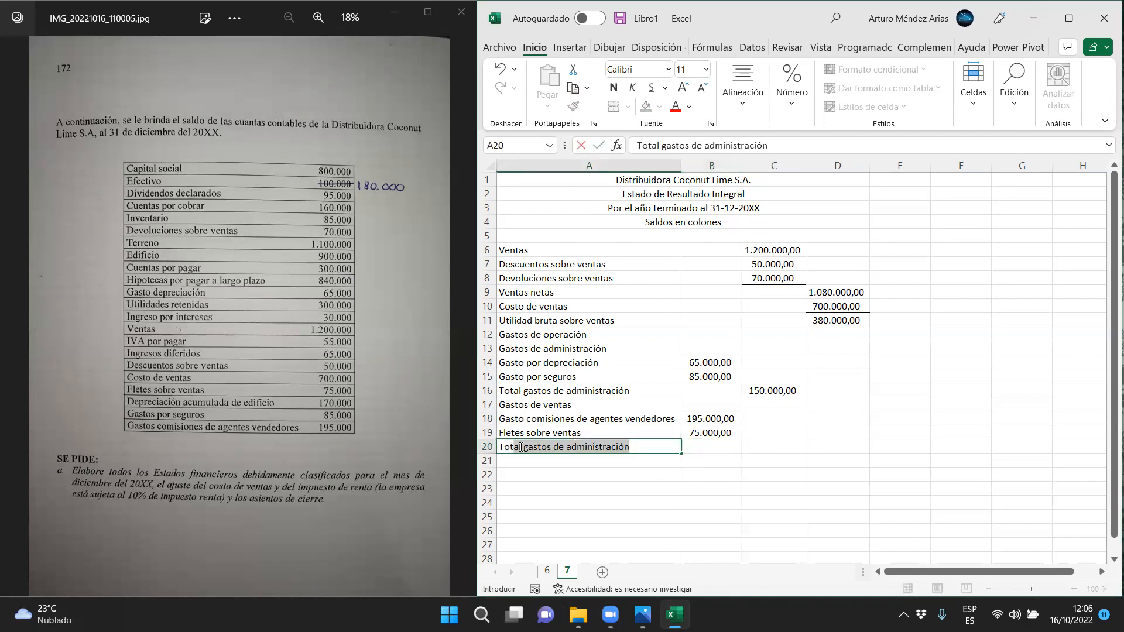
{"action": "type", "text": "tos de ventas"}
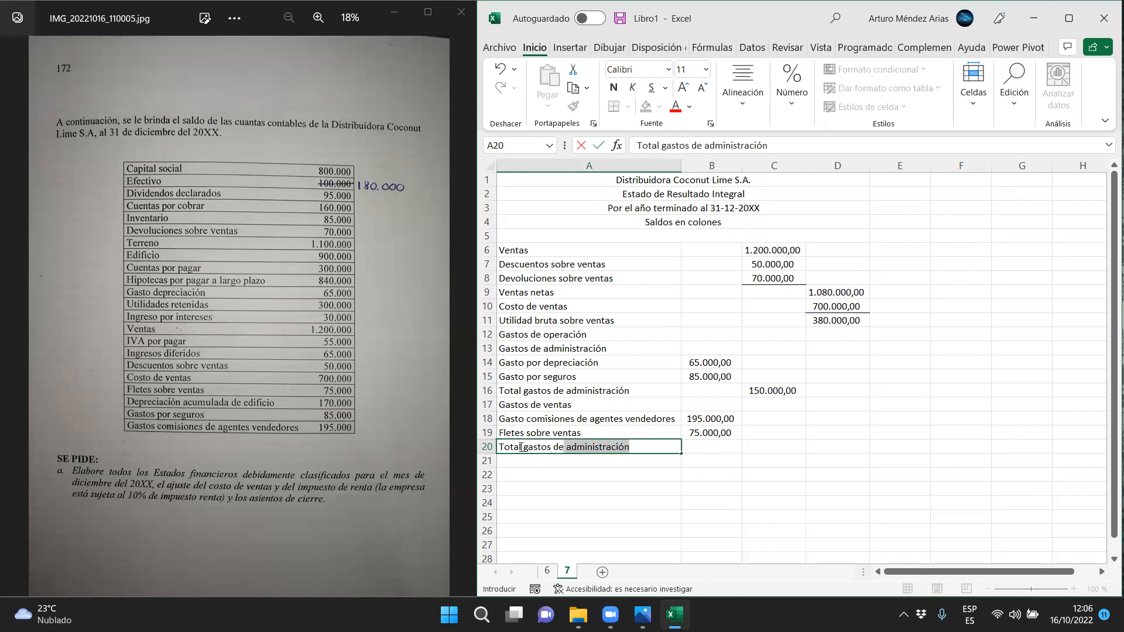
{"action": "key", "text": "BackSpace"}
{"action": "key", "text": "BackSpace"}
{"action": "key", "text": "BackSpace"}
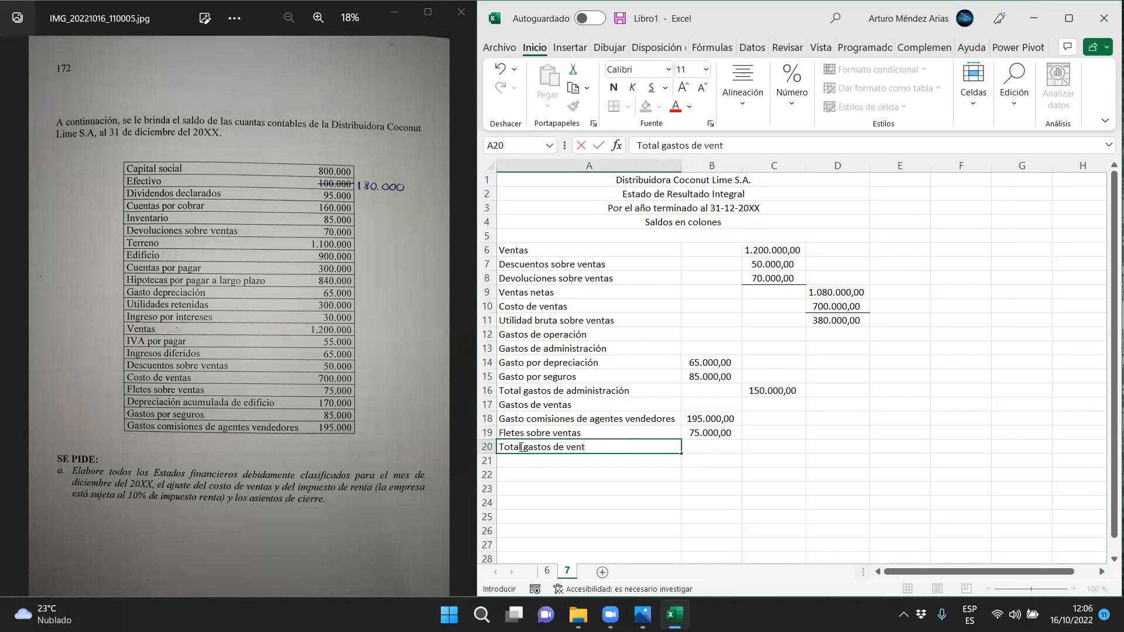
{"action": "key", "text": "BackSpace"}
{"action": "key", "text": "BackSpace"}
{"action": "type", "text": "ventas"}
Calculate Total gastos de ventas in C20 with the formula =B18+B19
{"action": "key", "text": "Tab"}
{"action": "key", "text": "Right"}
{"action": "type", "text": "="}
{"action": "left_click", "coordinate": [702, 419]}
{"action": "type", "text": "+"}
{"action": "left_click", "coordinate": [706, 432]}
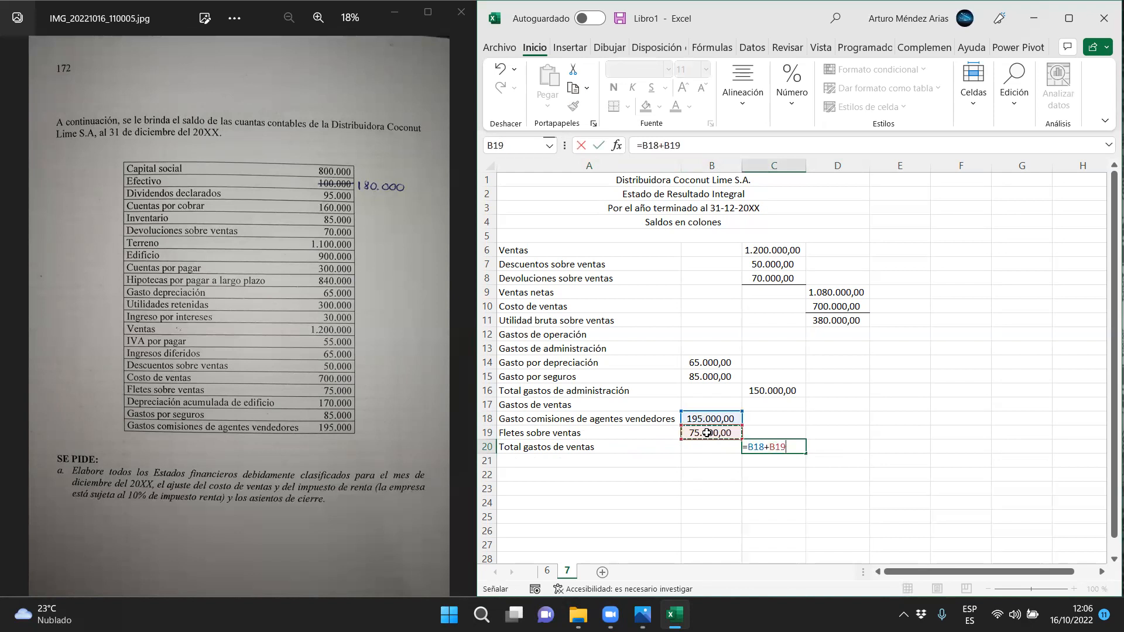
{"action": "key", "text": "Return"}
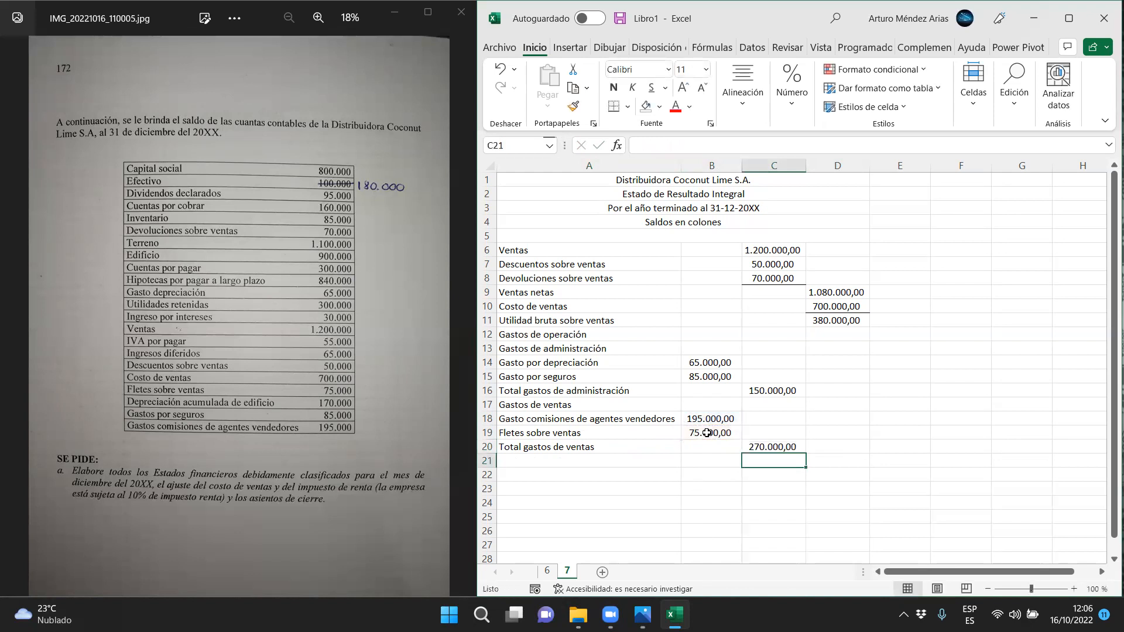
Add a bottom border under the last expense amount of each group, in B15 and B19
{"action": "left_click", "coordinate": [730, 378]}
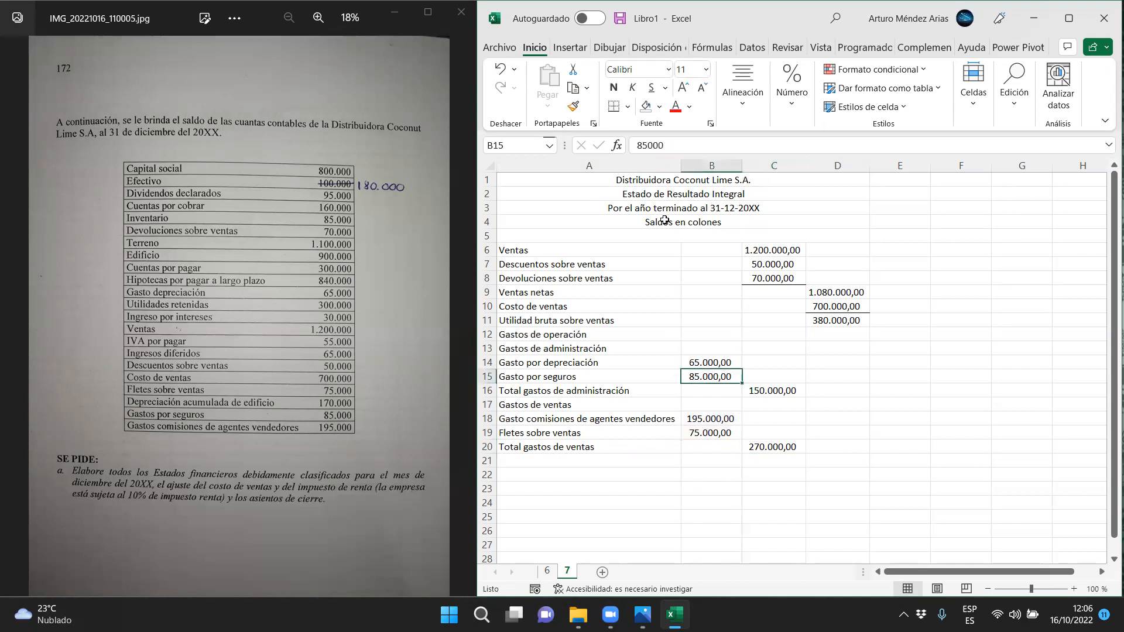
{"action": "left_click", "coordinate": [695, 436], "text": "ctrl"}
{"action": "left_click", "coordinate": [614, 106]}
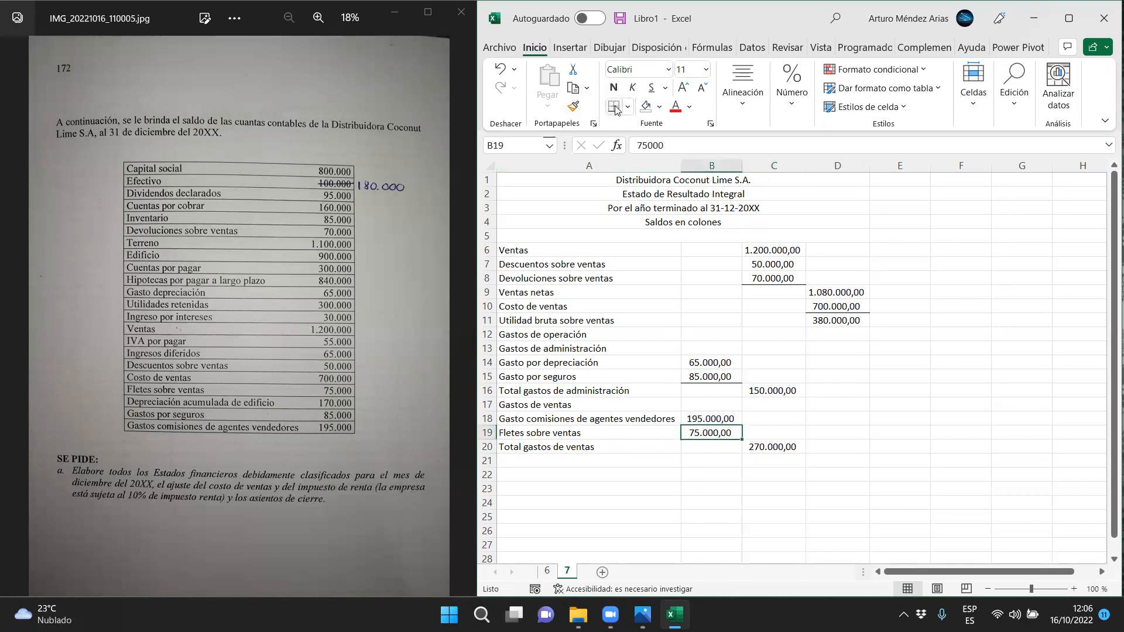
{"action": "left_click", "coordinate": [688, 486]}
{"action": "left_click_drag", "start_coordinate": [570, 393], "coordinate": [772, 391]}
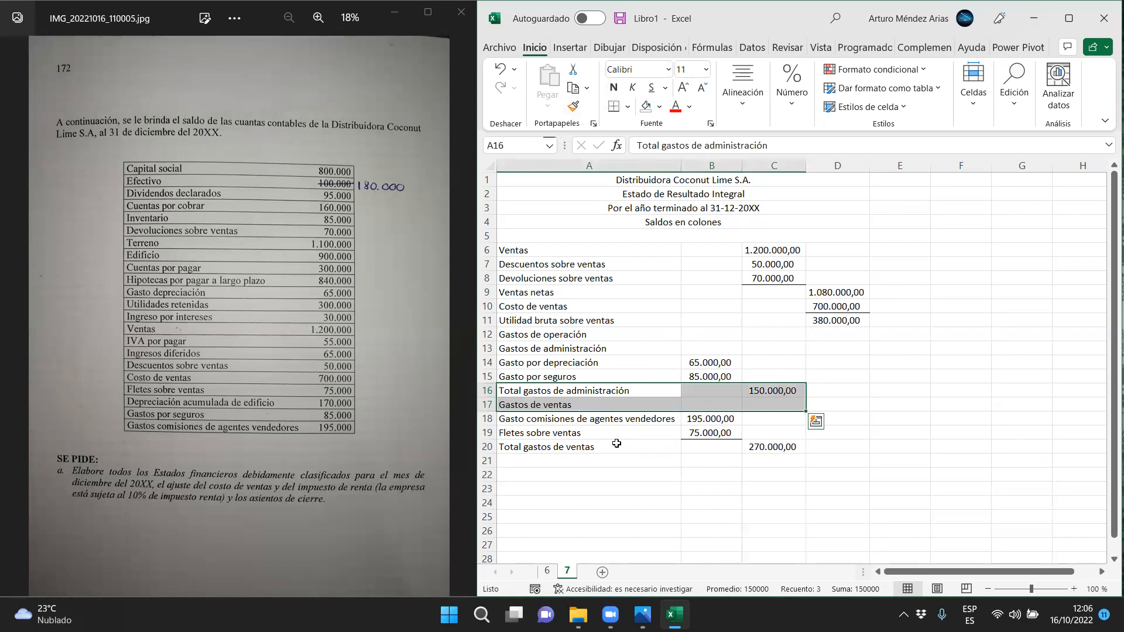
{"action": "left_click_drag", "start_coordinate": [544, 447], "coordinate": [773, 447]}
Enter the label "Total gastos de operación" in A21
{"action": "left_click", "coordinate": [538, 461]}
{"action": "type", "text": "Toatl"}
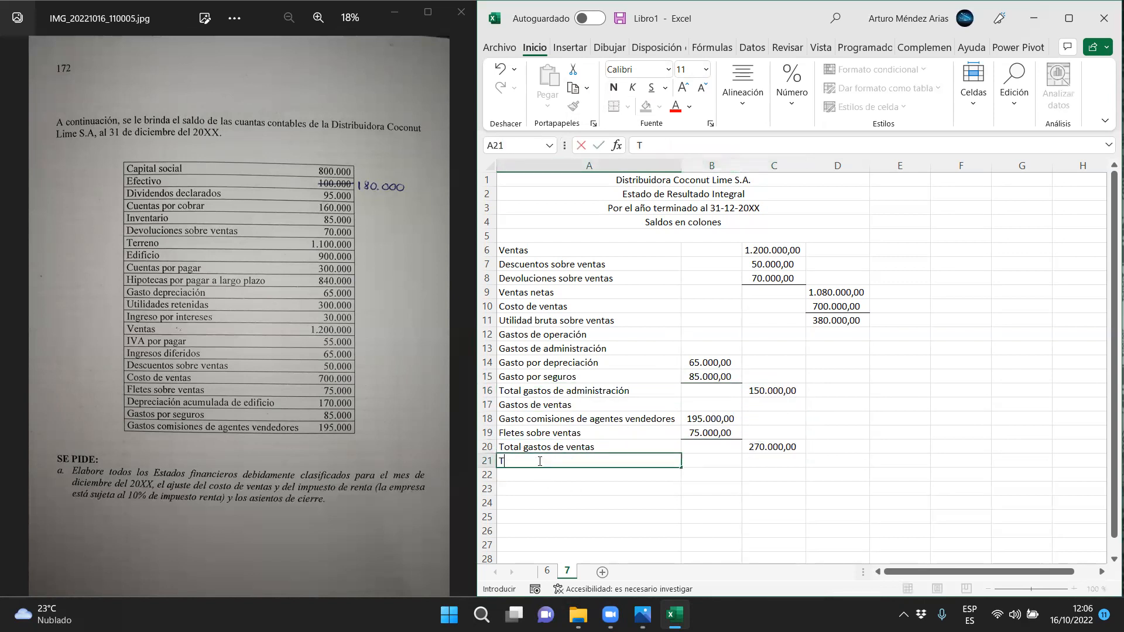
{"action": "key", "text": "BackSpace"}
{"action": "key", "text": "BackSpace"}
{"action": "key", "text": "BackSpace"}
{"action": "type", "text": "tal gastos de operació"}
Calculate Total gastos de operación in D21 with =C16+C20 and add a bottom border under C20
{"action": "key", "text": "Tab"}
{"action": "key", "text": "Tab"}
{"action": "key", "text": "Tab"}
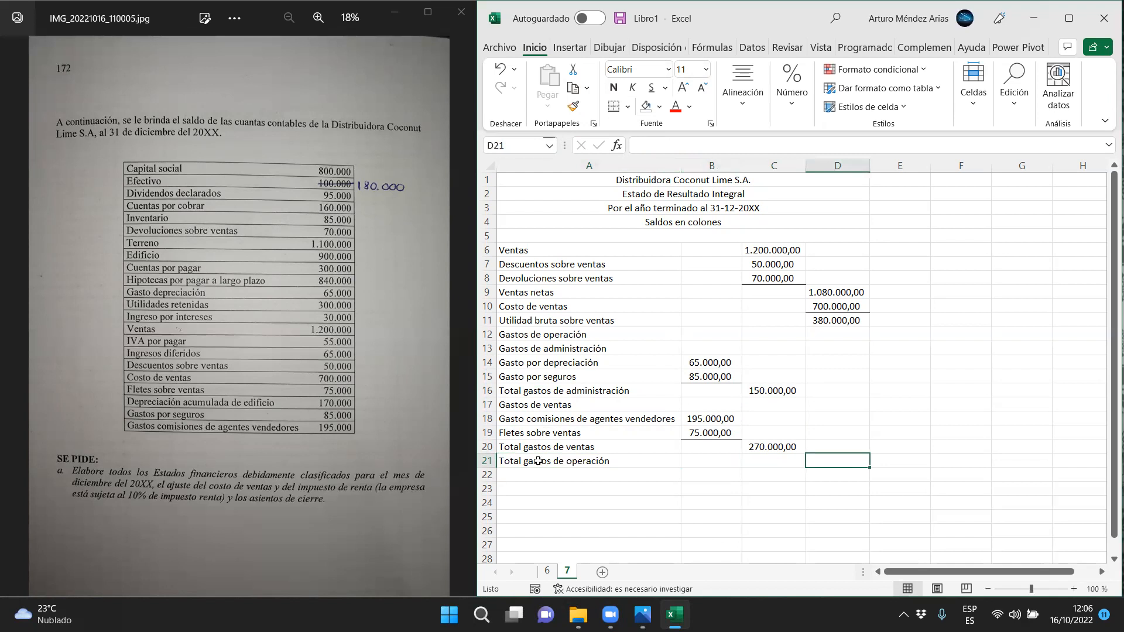
{"action": "type", "text": "="}
{"action": "left_click", "coordinate": [763, 392]}
{"action": "type", "text": "+"}
{"action": "left_click", "coordinate": [766, 448]}
{"action": "key", "text": "Return"}
{"action": "left_click", "coordinate": [766, 447]}
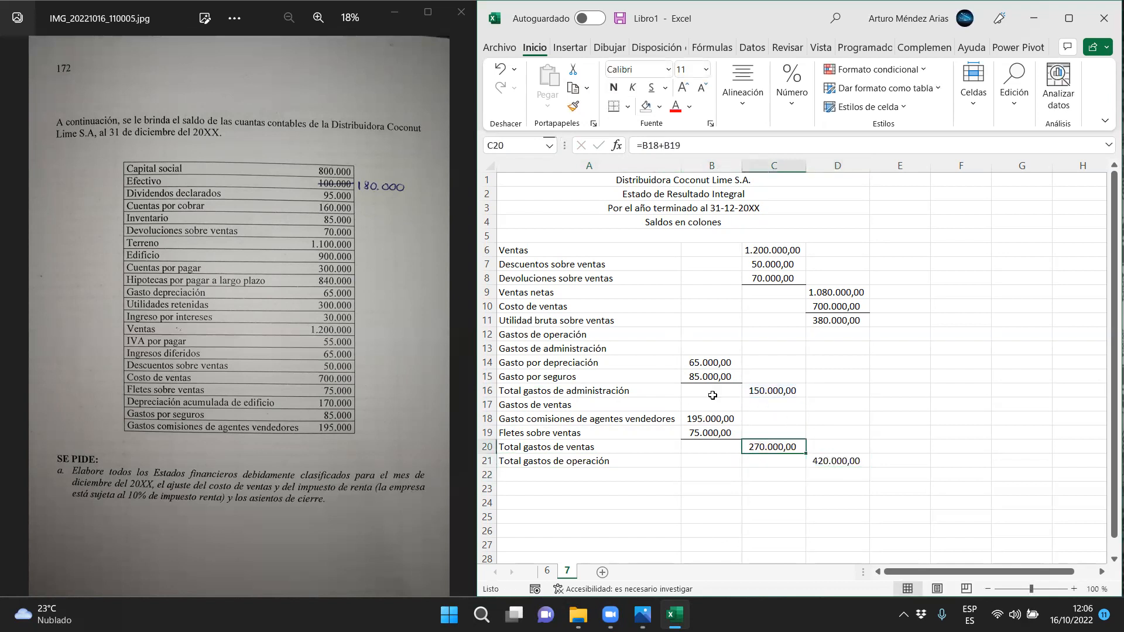
{"action": "left_click", "coordinate": [831, 347]}
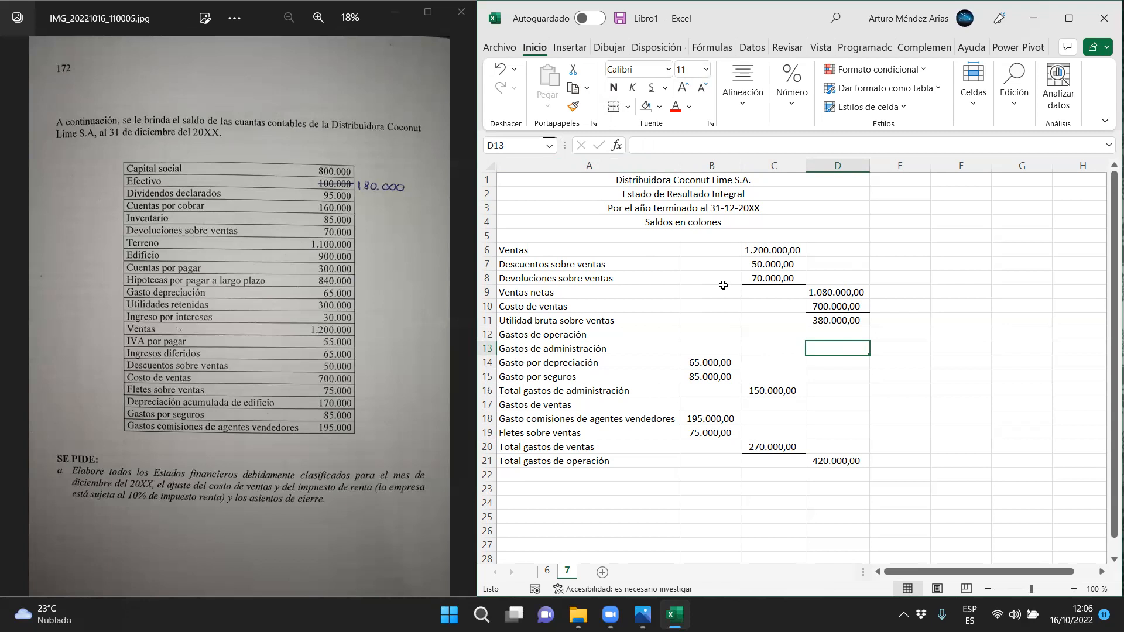
Review the rows from Ventas to Utilidad bruta sobre ventas and compare the gross profit with Total gastos de operación
{"action": "left_click_drag", "start_coordinate": [537, 250], "coordinate": [835, 291]}
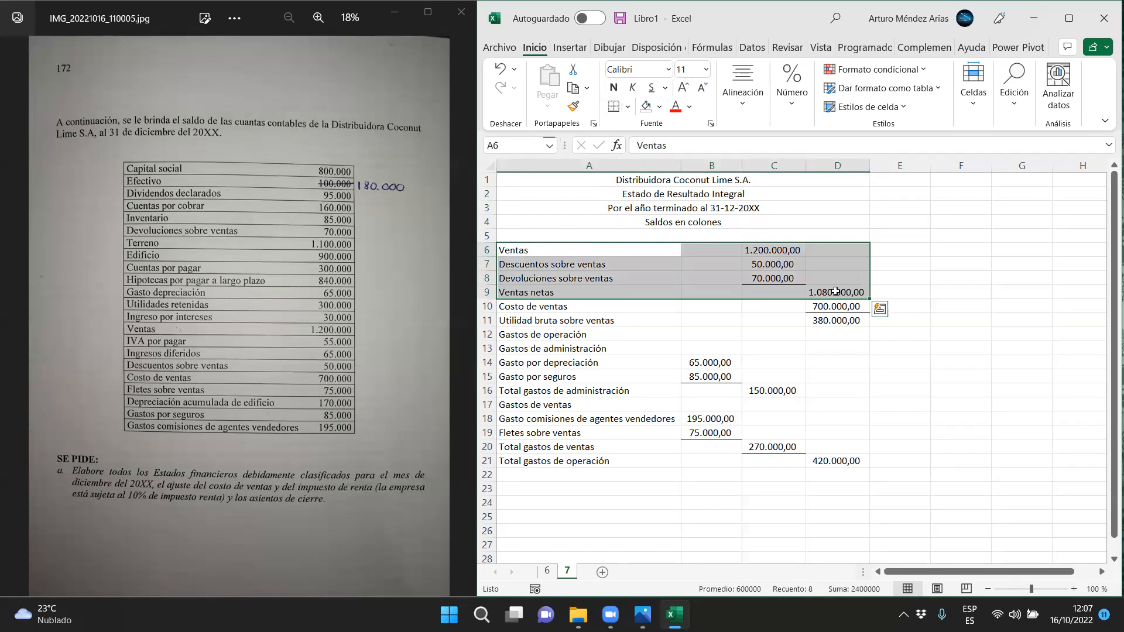
{"action": "left_click_drag", "start_coordinate": [585, 309], "coordinate": [838, 298]}
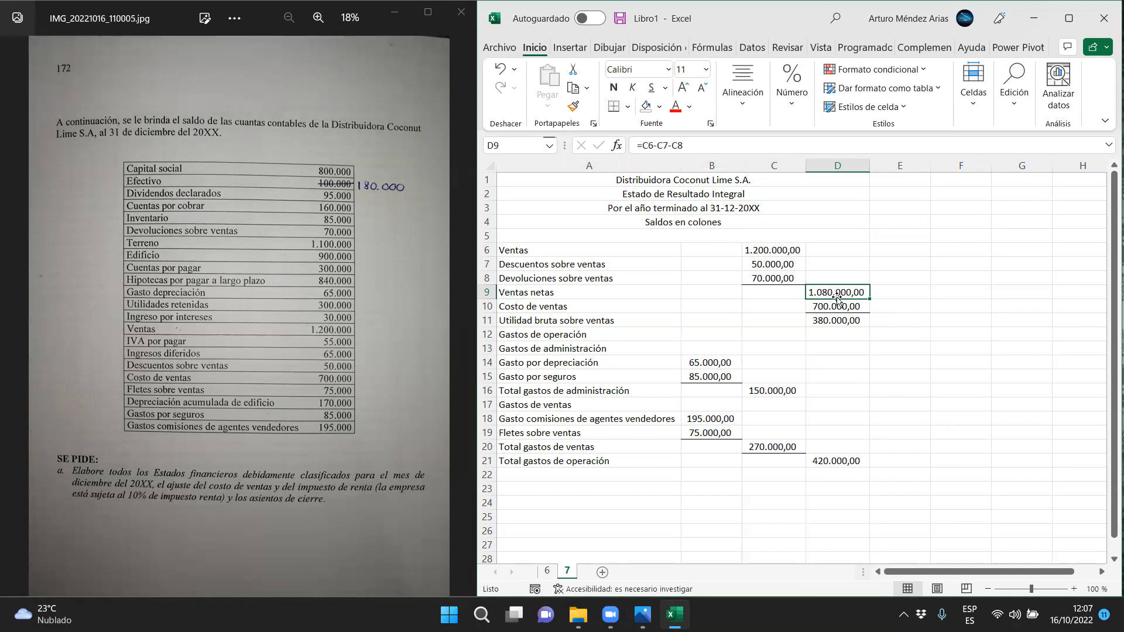
{"action": "left_click_drag", "start_coordinate": [838, 305], "coordinate": [620, 302]}
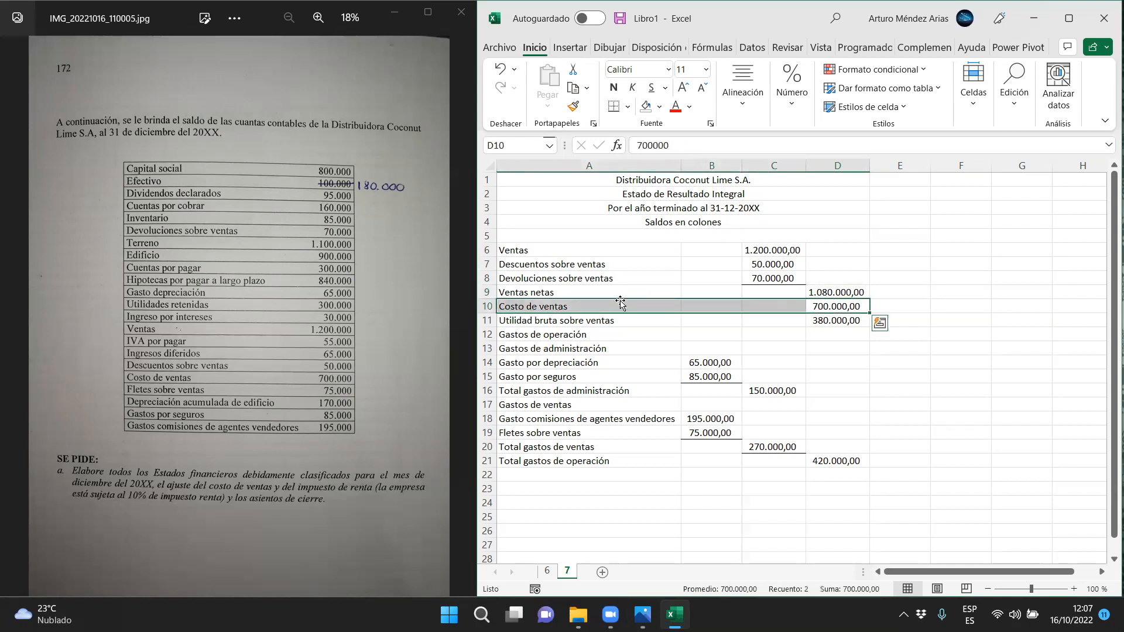
{"action": "mouse_move", "coordinate": [831, 321]}
{"action": "left_mouse_down"}
{"action": "mouse_move", "coordinate": [615, 321]}
{"action": "mouse_move", "coordinate": [617, 304]}
{"action": "mouse_move", "coordinate": [833, 323]}
{"action": "left_mouse_up"}
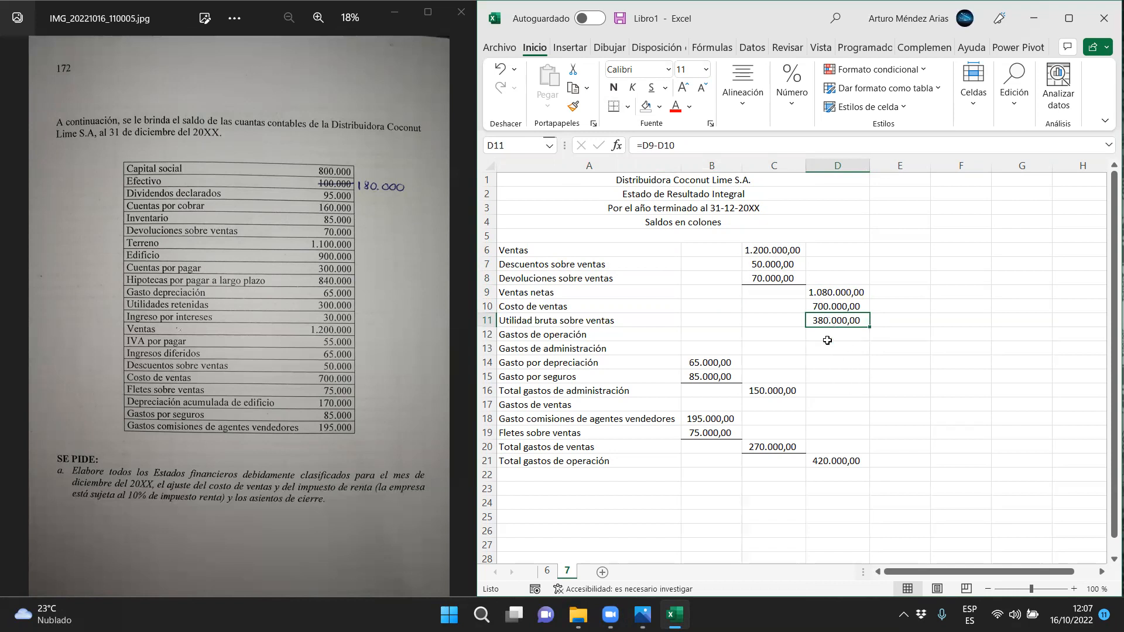
{"action": "left_click_drag", "start_coordinate": [519, 460], "coordinate": [837, 461]}
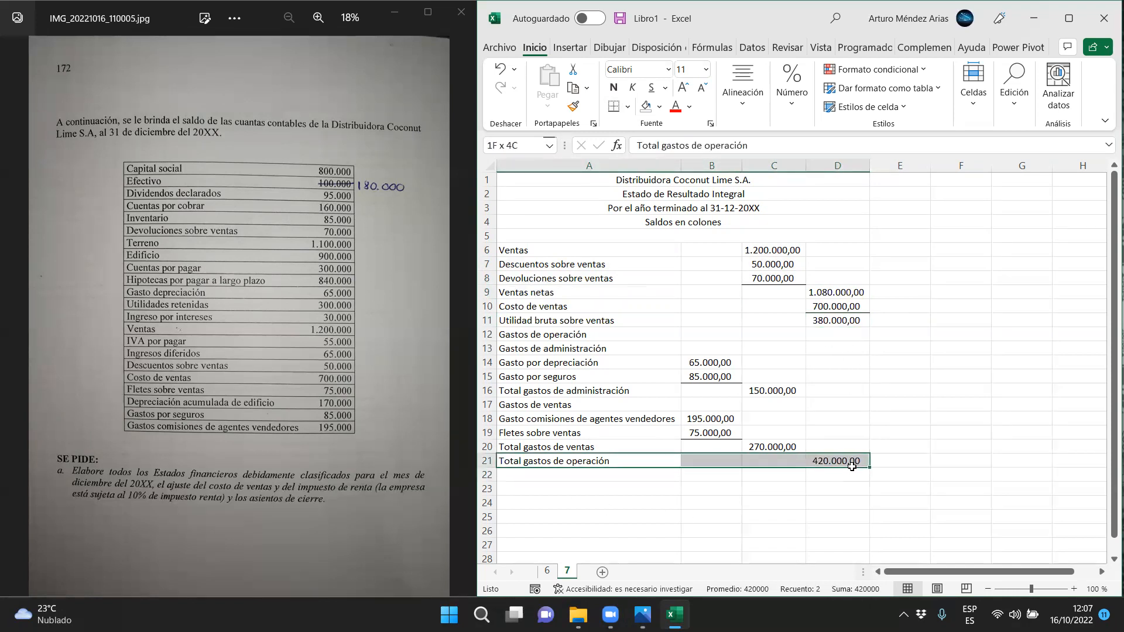
{"action": "left_click_drag", "start_coordinate": [607, 321], "coordinate": [837, 321]}
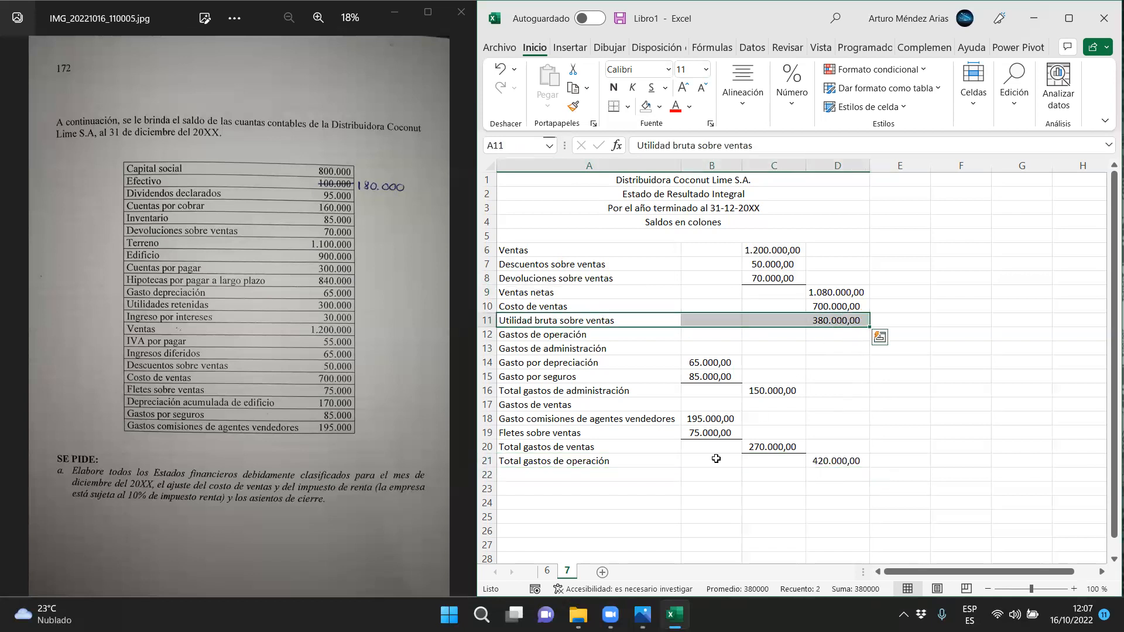
{"action": "left_click_drag", "start_coordinate": [582, 461], "coordinate": [875, 460]}
Enter the label "Utilidad de operación" in A22
{"action": "left_click", "coordinate": [578, 475]}
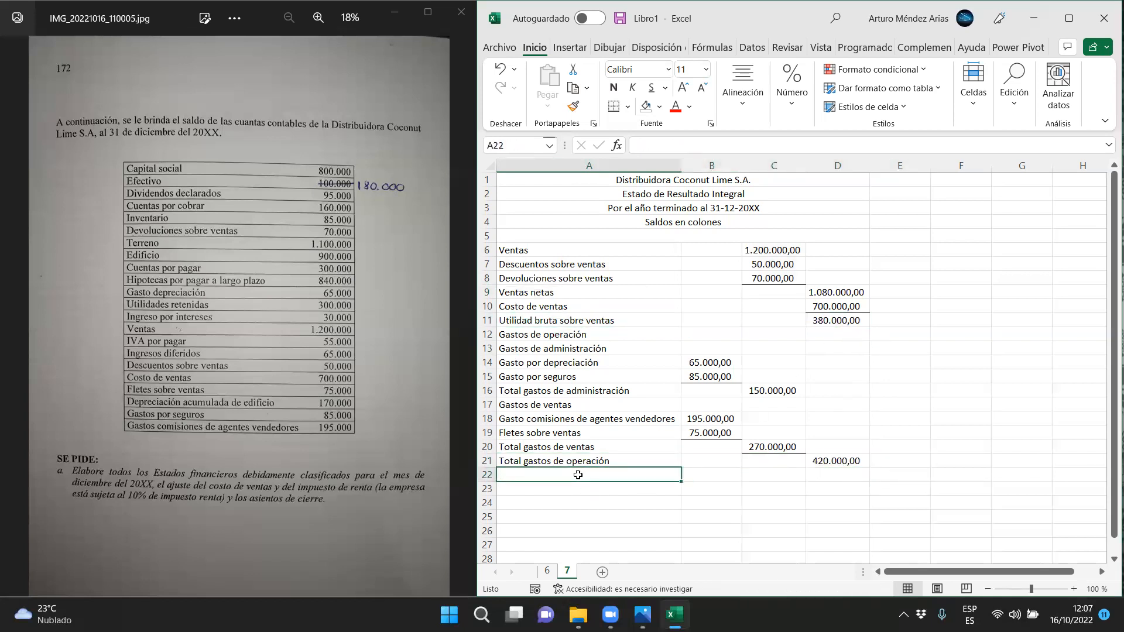
{"action": "type", "text": "Utilidad "}
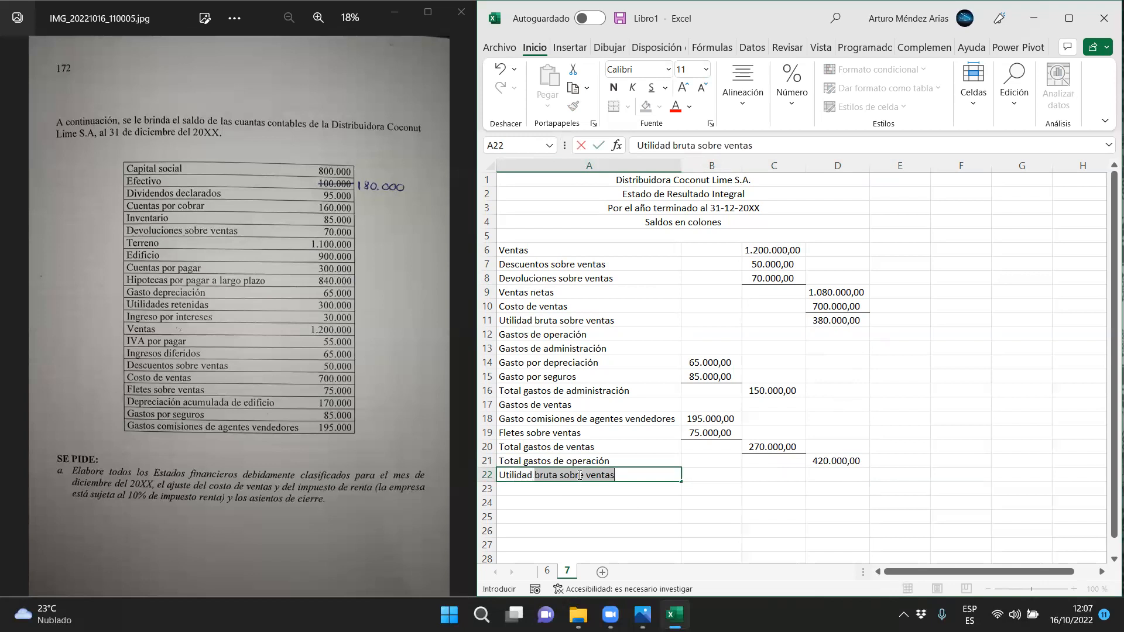
{"action": "type", "text": "de operación"}
Calculate Utilidad de operación in D22 as D11-D21 and add a bottom border under D21
{"action": "key", "text": "Tab"}
{"action": "key", "text": "Tab"}
{"action": "key", "text": "Tab"}
{"action": "type", "text": "="}
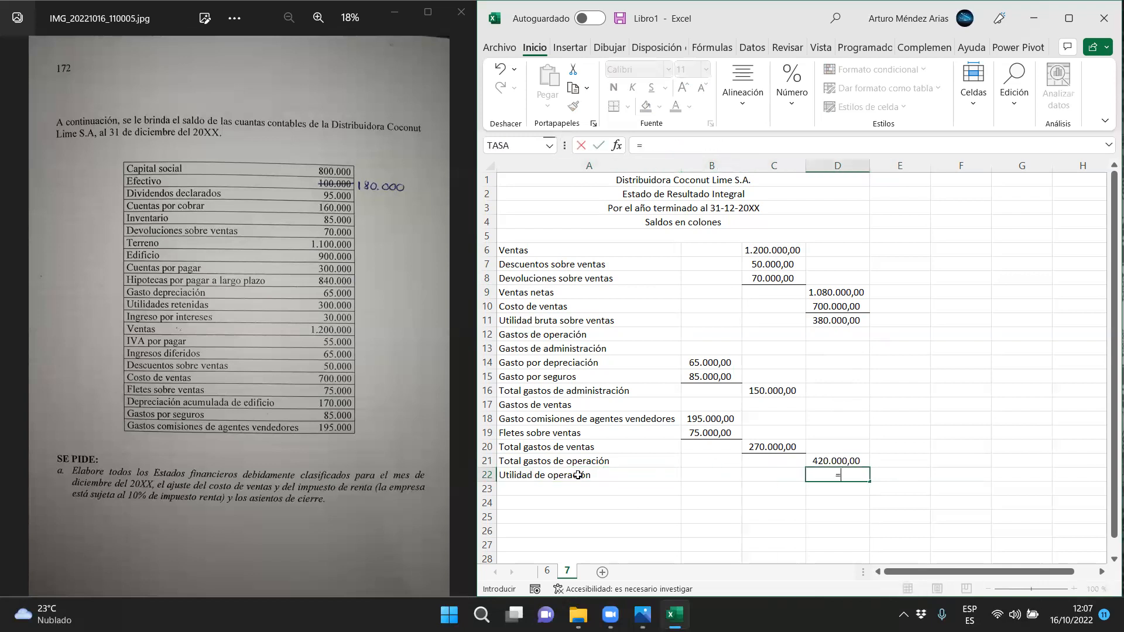
{"action": "left_click", "coordinate": [829, 321]}
{"action": "type", "text": "-"}
{"action": "left_click", "coordinate": [840, 459]}
{"action": "key", "text": "Return"}
{"action": "left_click", "coordinate": [840, 459]}
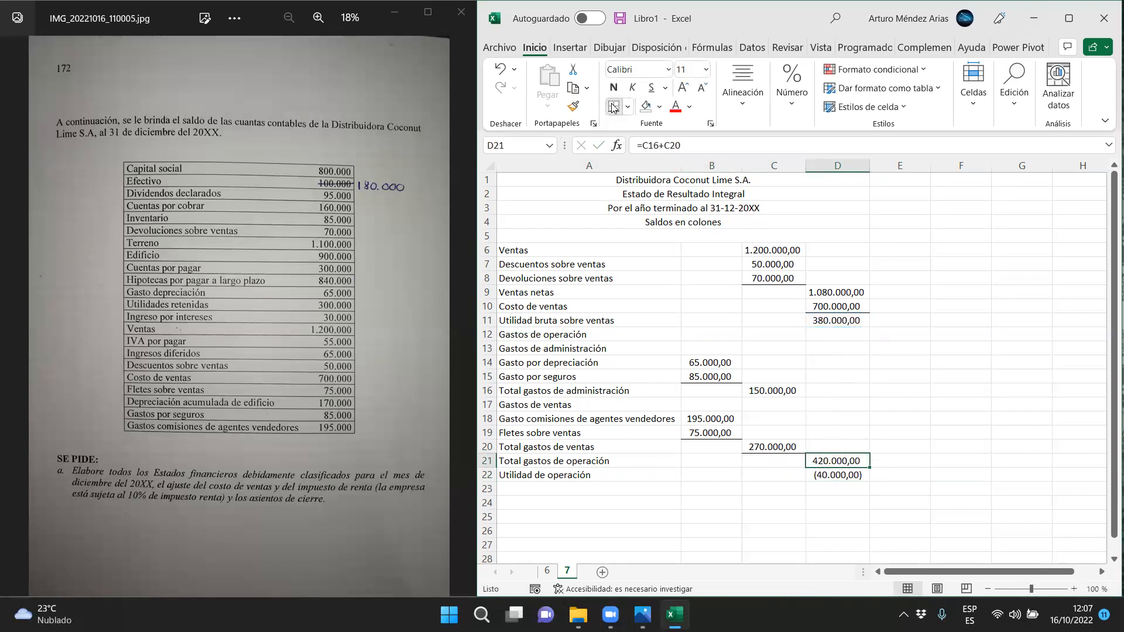
{"action": "left_click", "coordinate": [759, 534]}
Enter the section heading "Otros ingresos" in A23
{"action": "left_click", "coordinate": [651, 488]}
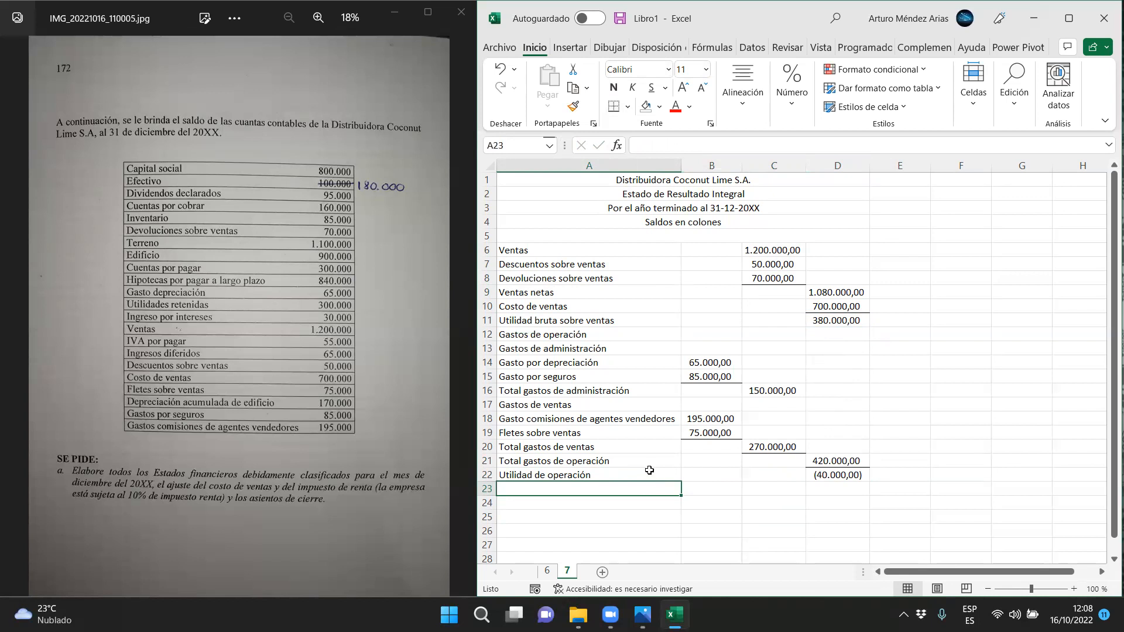
{"action": "scroll", "coordinate": [595, 459], "scroll_direction": "down", "scroll_amount": 1}
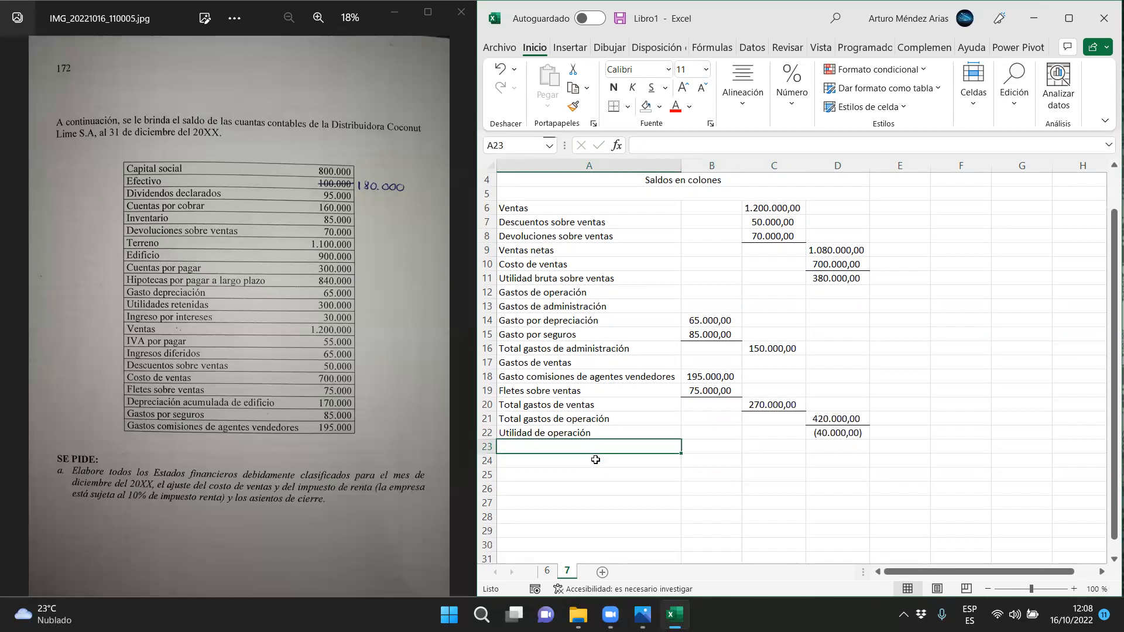
{"action": "type", "text": "Otr"}
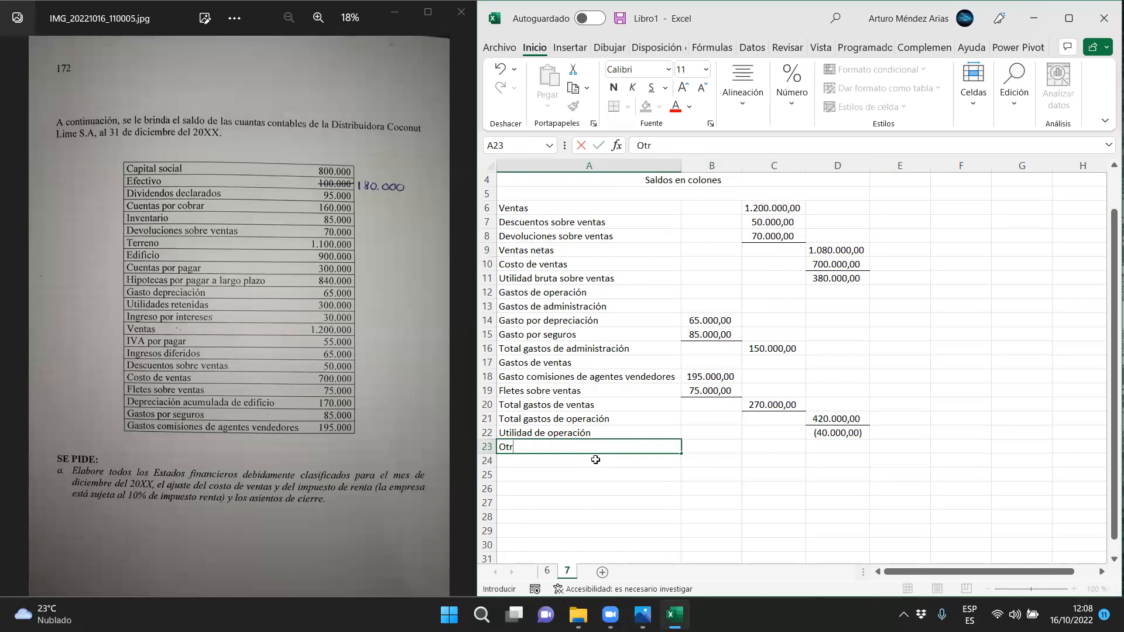
{"action": "type", "text": "os ingresos"}
Enter "Ingreso por intereses" in A24 with its amount of 30000 in C24
{"action": "left_click", "coordinate": [595, 459]}
{"action": "type", "text": "Ingreso po"}
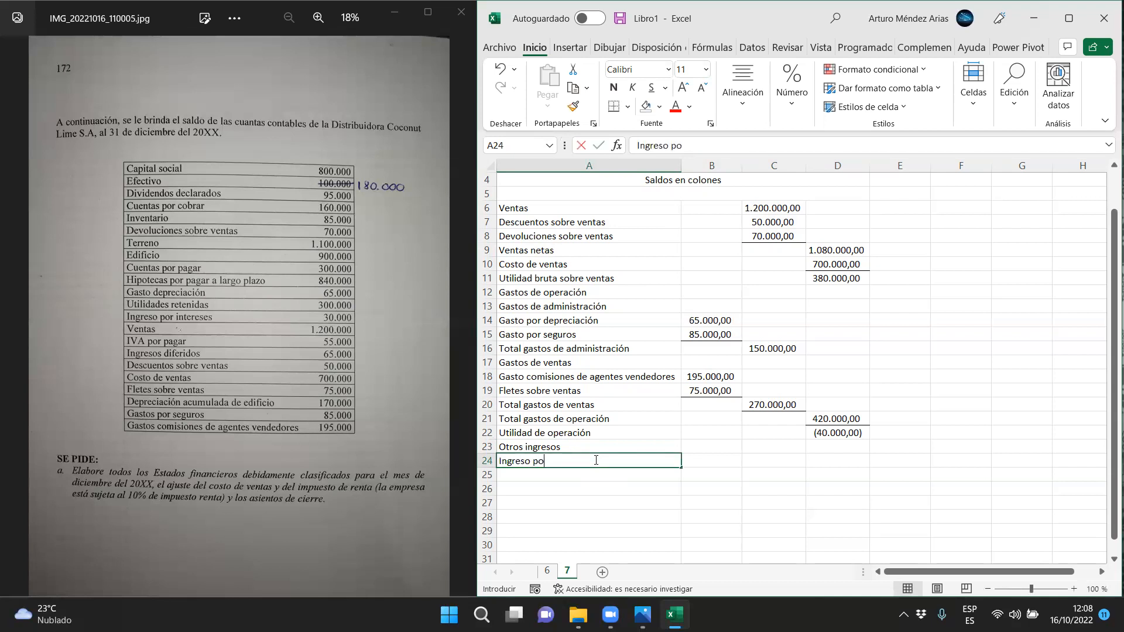
{"action": "type", "text": "r intereses"}
{"action": "key", "text": "Tab"}
{"action": "key", "text": "Tab"}
{"action": "type", "text": "30.0"}
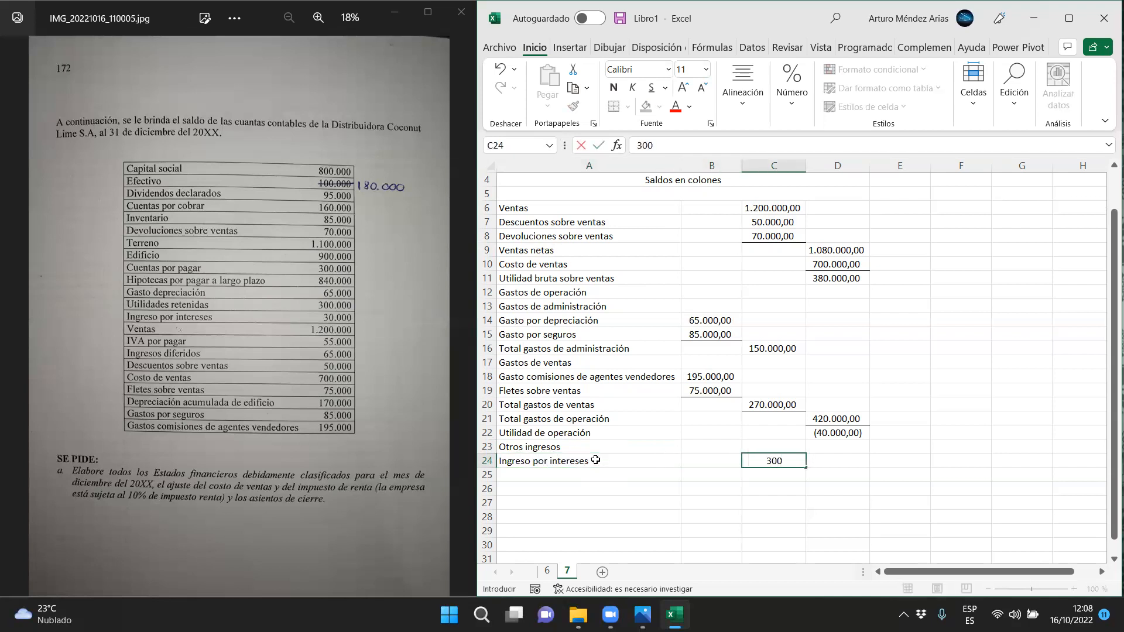
{"action": "type", "text": "00"}
{"action": "key", "text": "Return"}
Enter the label "Total otros ingresos" in A25
{"action": "left_click", "coordinate": [587, 472]}
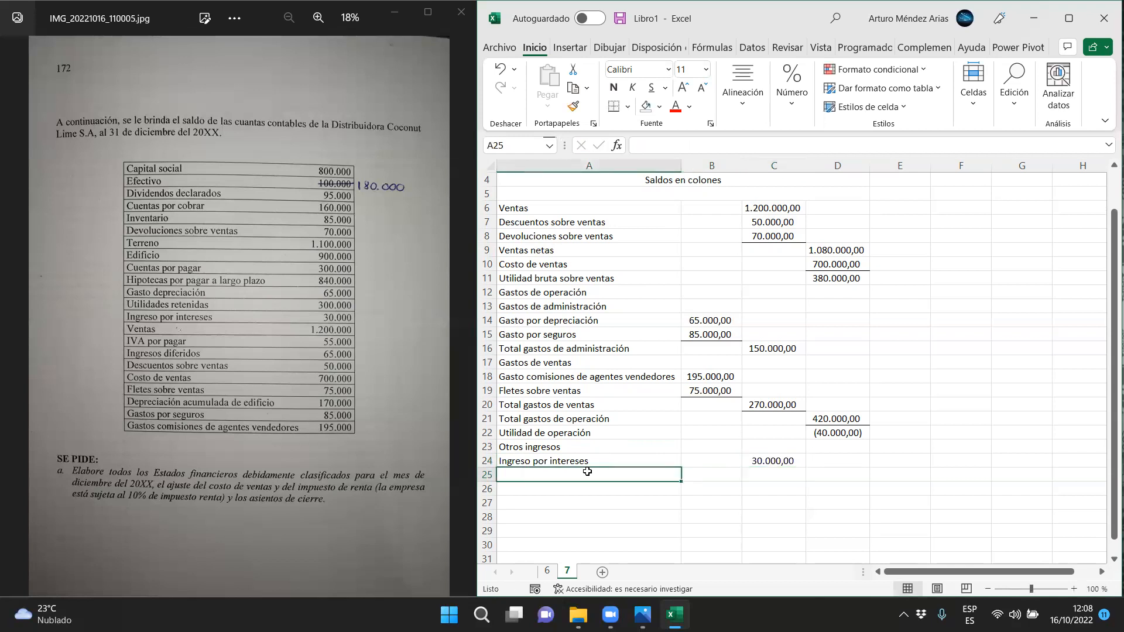
{"action": "type", "text": "Total otros ingresos"}
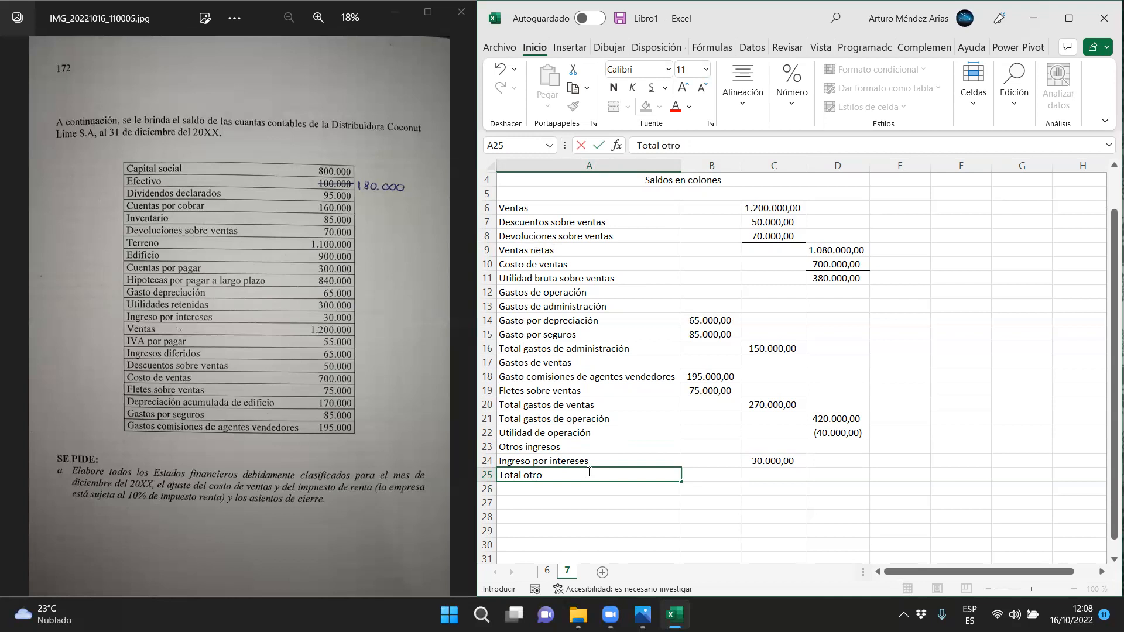
Carry the interest income into D25 with the formula =C24 and add a bottom border under C24
{"action": "key", "text": "Tab"}
{"action": "key", "text": "Tab"}
{"action": "key", "text": "Tab"}
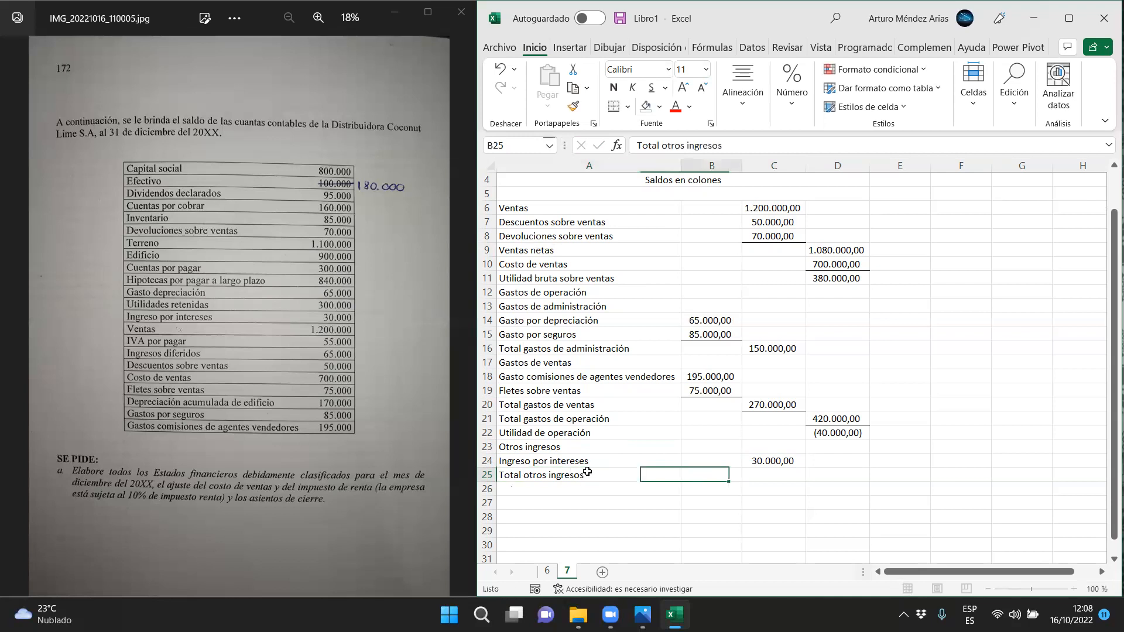
{"action": "type", "text": "="}
{"action": "key", "text": "Left"}
{"action": "key", "text": "Up"}
{"action": "key", "text": "Return"}
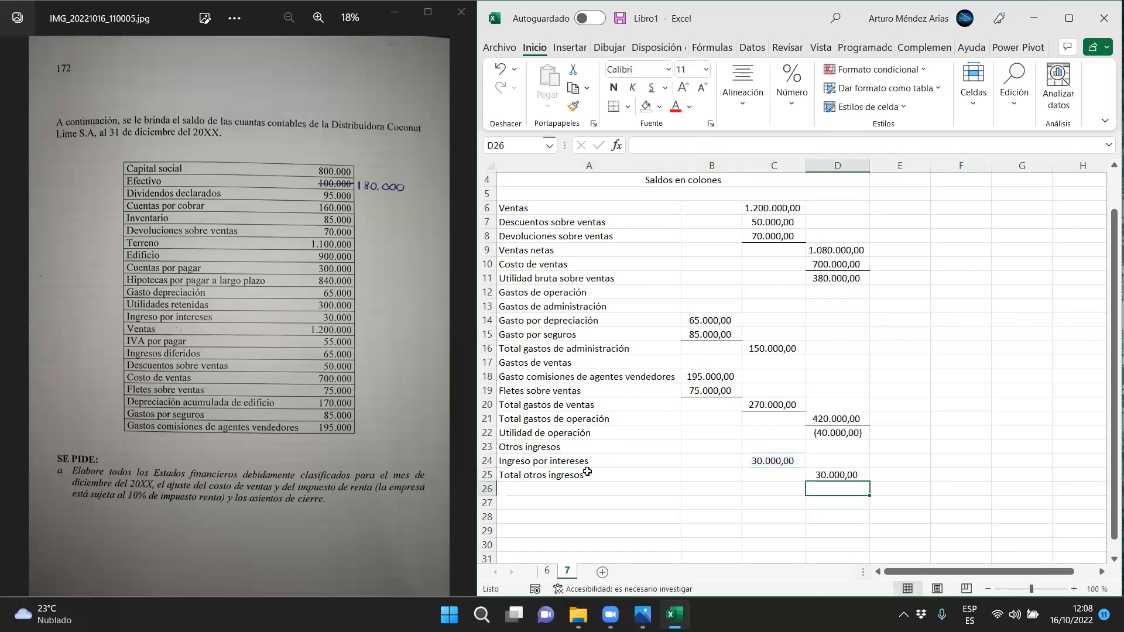
{"action": "left_click", "coordinate": [769, 461]}
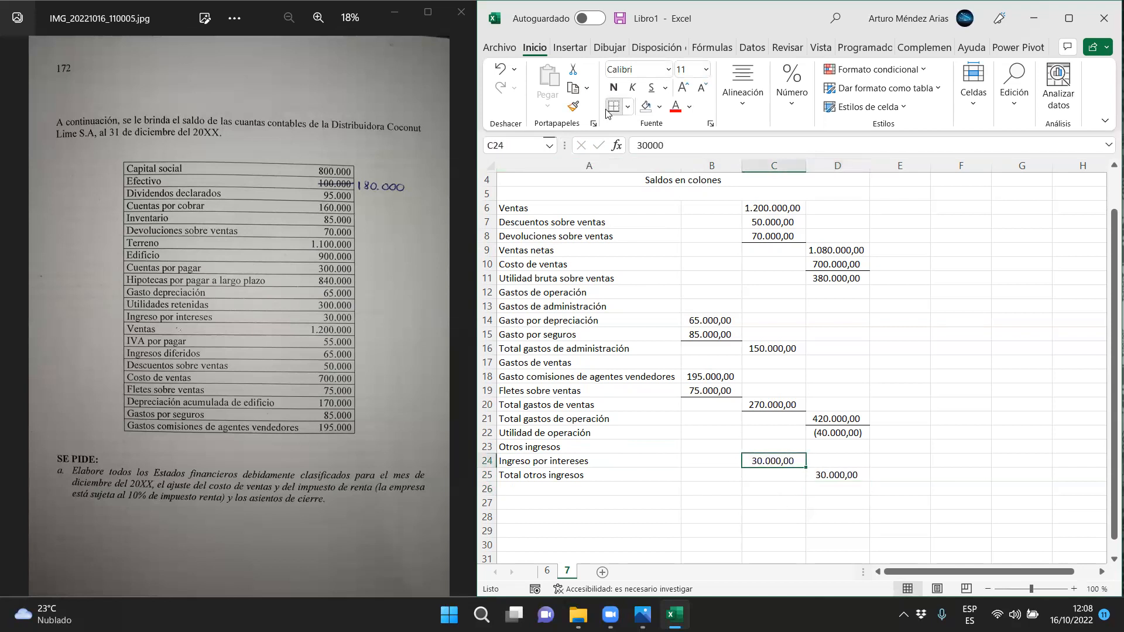
{"action": "left_click_drag", "start_coordinate": [527, 433], "coordinate": [837, 433]}
Enter the label "Utilidad antes de impuestos" in A26
{"action": "left_click", "coordinate": [507, 491]}
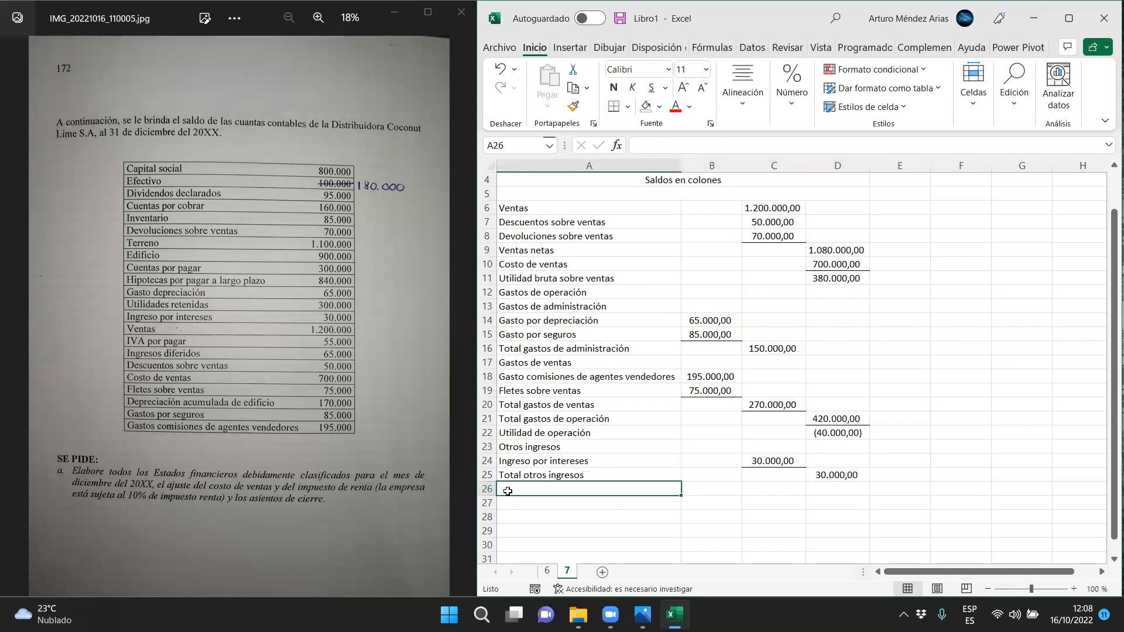
{"action": "type", "text": "Utilidad ant"}
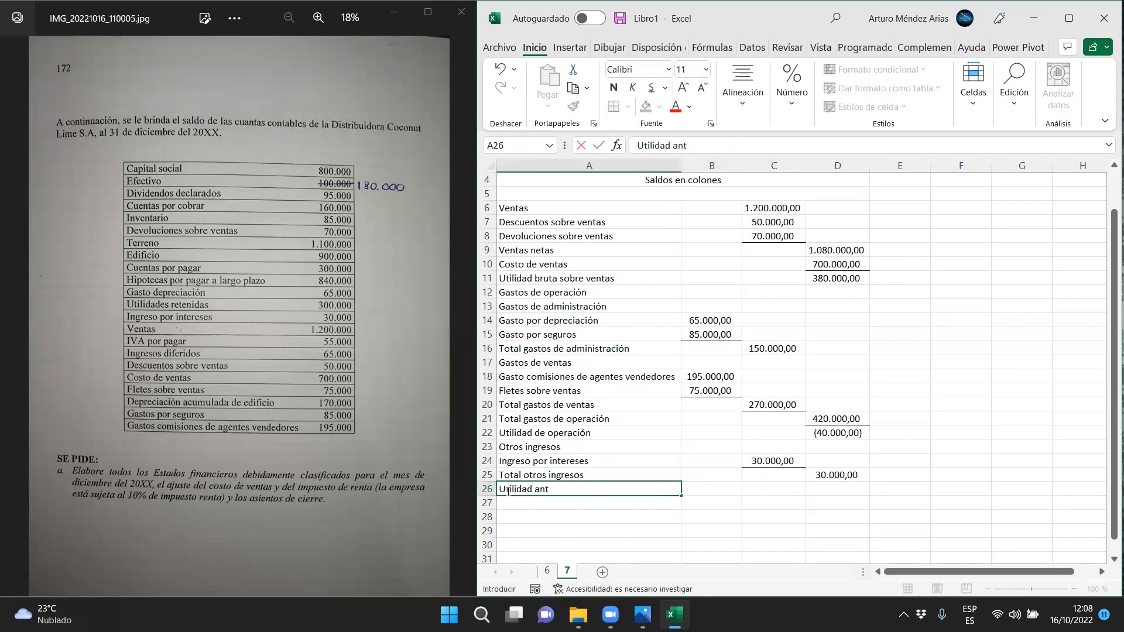
{"action": "type", "text": "es de impuestos"}
Calculate Utilidad antes de impuestos in D26 with the formula =D22+D25
{"action": "key", "text": "Tab"}
{"action": "key", "text": "Tab"}
{"action": "key", "text": "Tab"}
{"action": "type", "text": "="}
{"action": "key", "text": "Up"}
{"action": "key", "text": "Up"}
{"action": "key", "text": "Up"}
{"action": "key", "text": "Up"}
{"action": "type", "text": "+"}
{"action": "key", "text": "Up"}
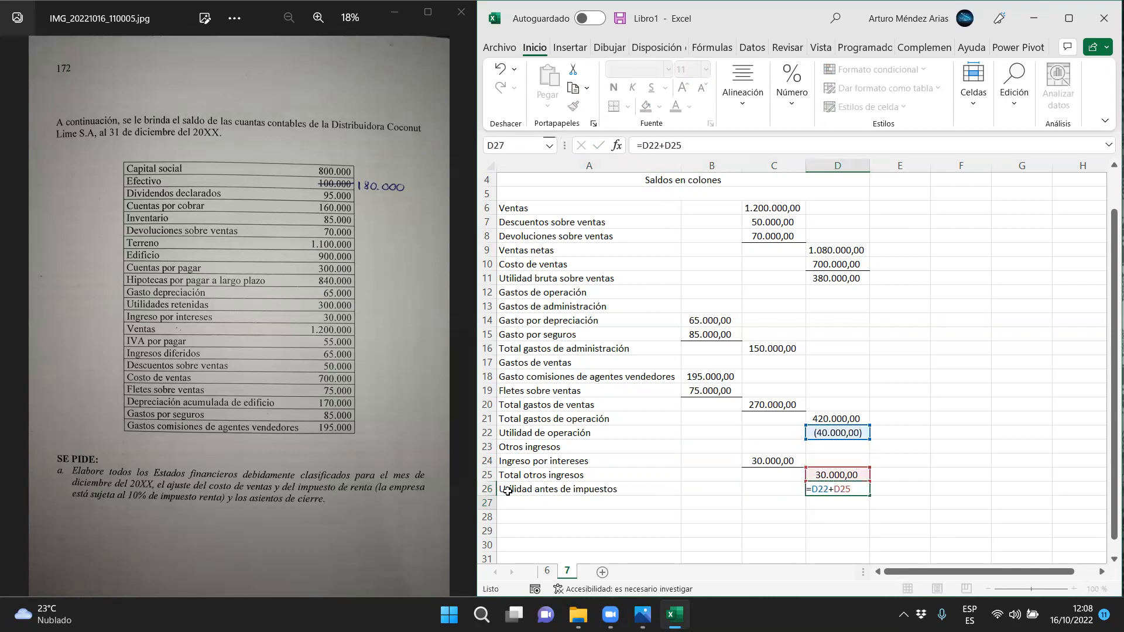
Confirm the formula in D26 and add a bottom border under the Total otros ingresos amount in D25
{"action": "key", "text": "Return"}
{"action": "left_click", "coordinate": [825, 475]}
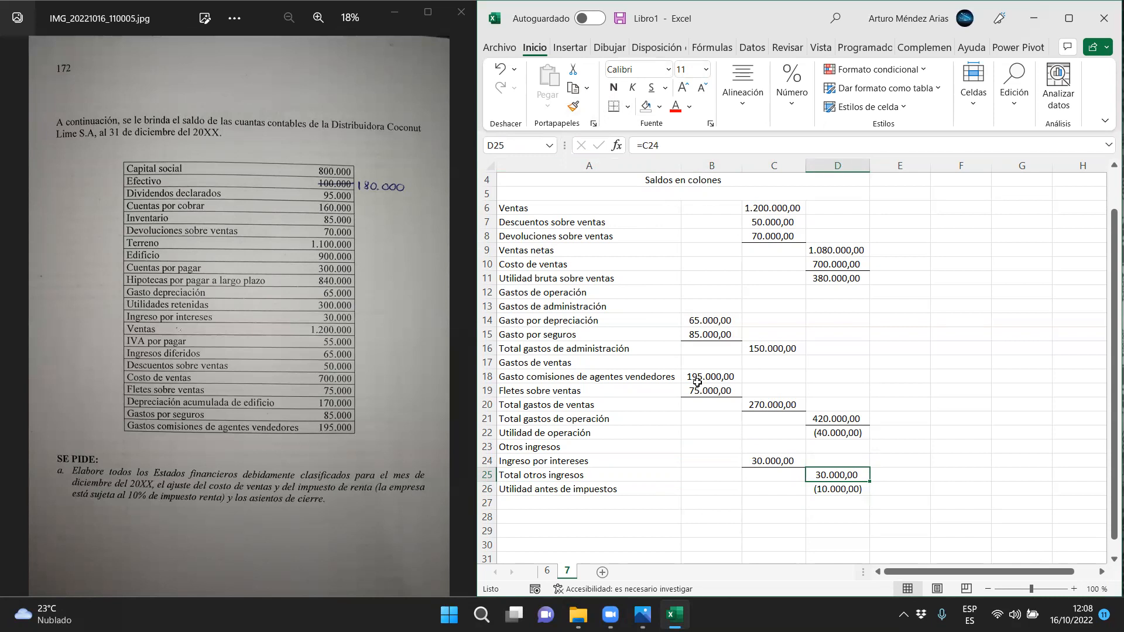
{"action": "left_click_drag", "start_coordinate": [623, 489], "coordinate": [866, 490]}
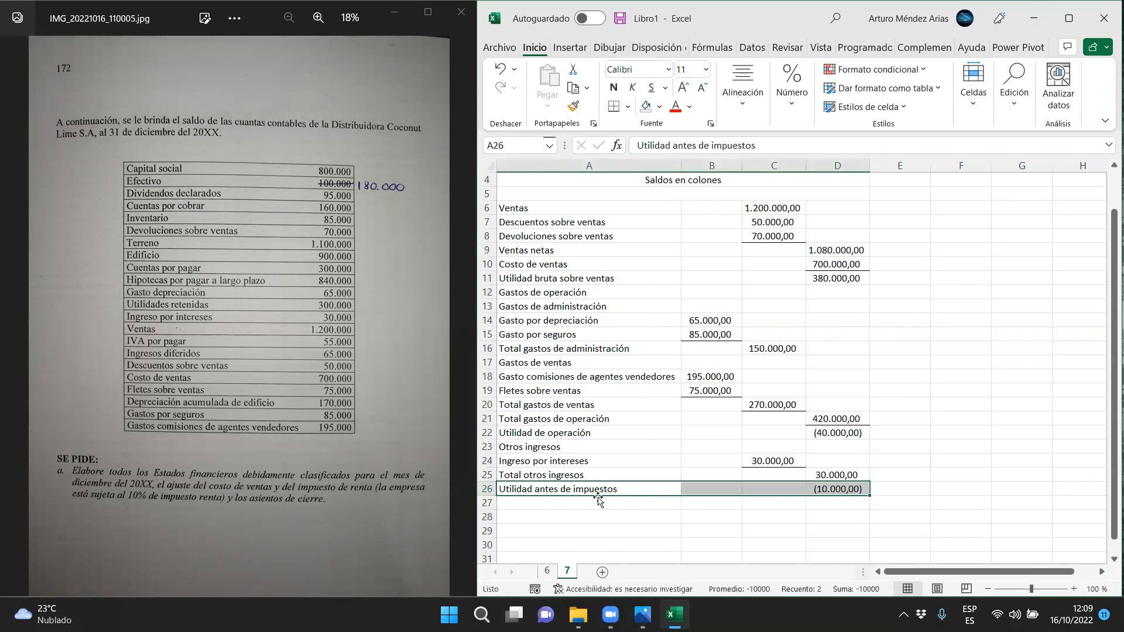
Enter the label "Gasto por impuesto de renta" in A27 and its amount 0 in D27
{"action": "left_click", "coordinate": [598, 505]}
{"action": "type", "text": "Ga"}
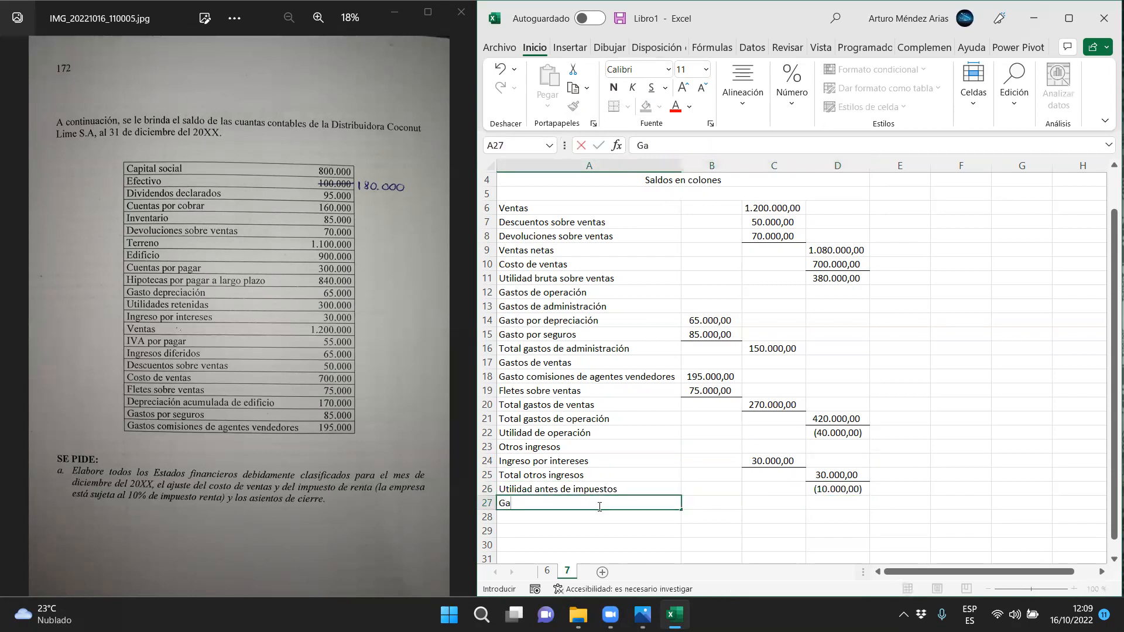
{"action": "type", "text": "sto por impuestos"}
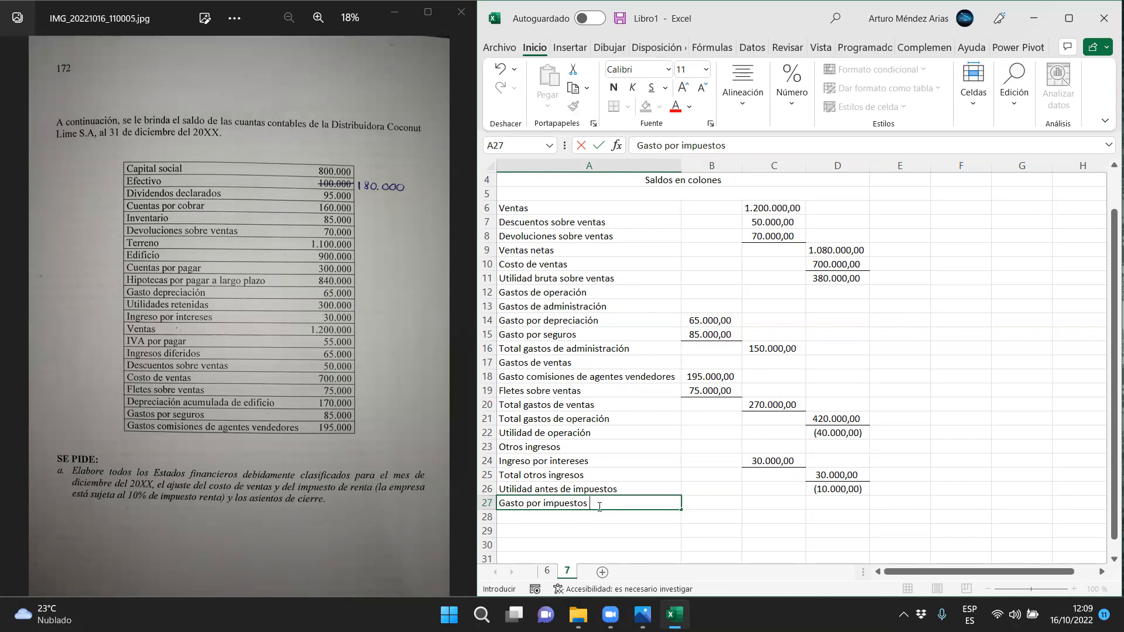
{"action": "type", "text": " de renta"}
{"action": "key", "text": "Tab"}
{"action": "key", "text": "Tab"}
{"action": "key", "text": "Tab"}
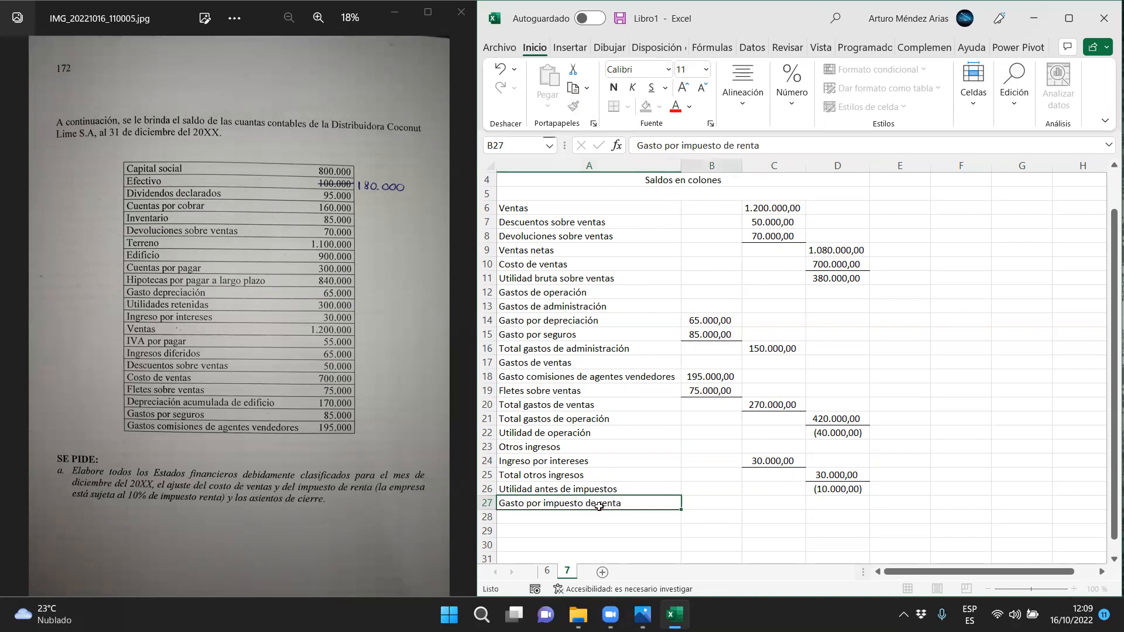
{"action": "type", "text": "0"}
{"action": "key", "text": "Return"}
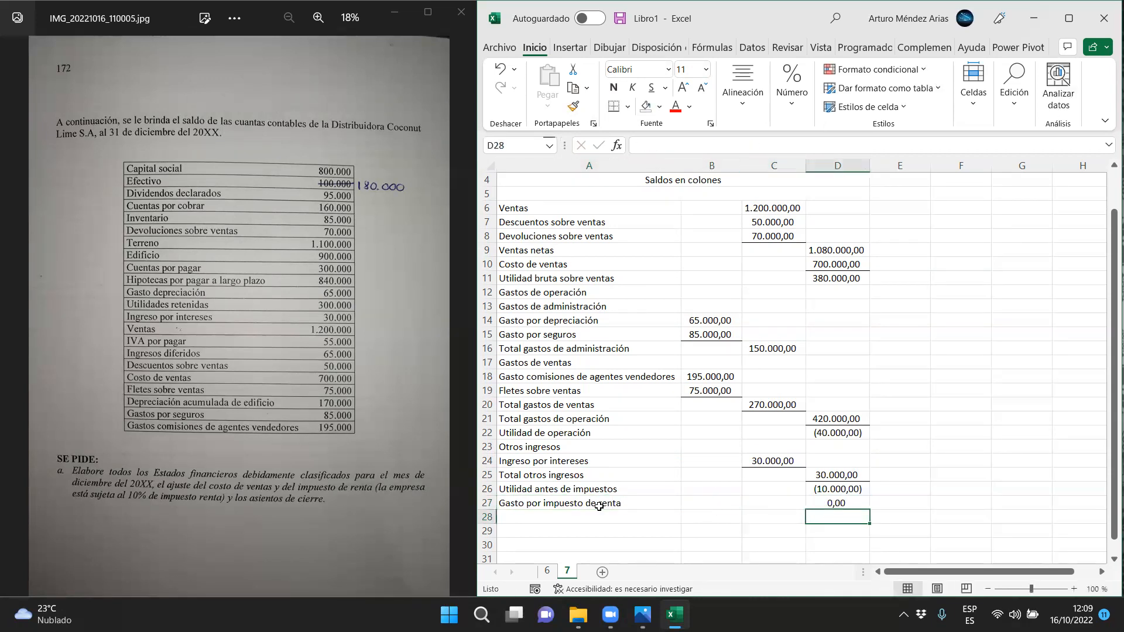
{"action": "left_click_drag", "start_coordinate": [831, 492], "coordinate": [673, 492]}
{"action": "left_click_drag", "start_coordinate": [837, 504], "coordinate": [653, 493]}
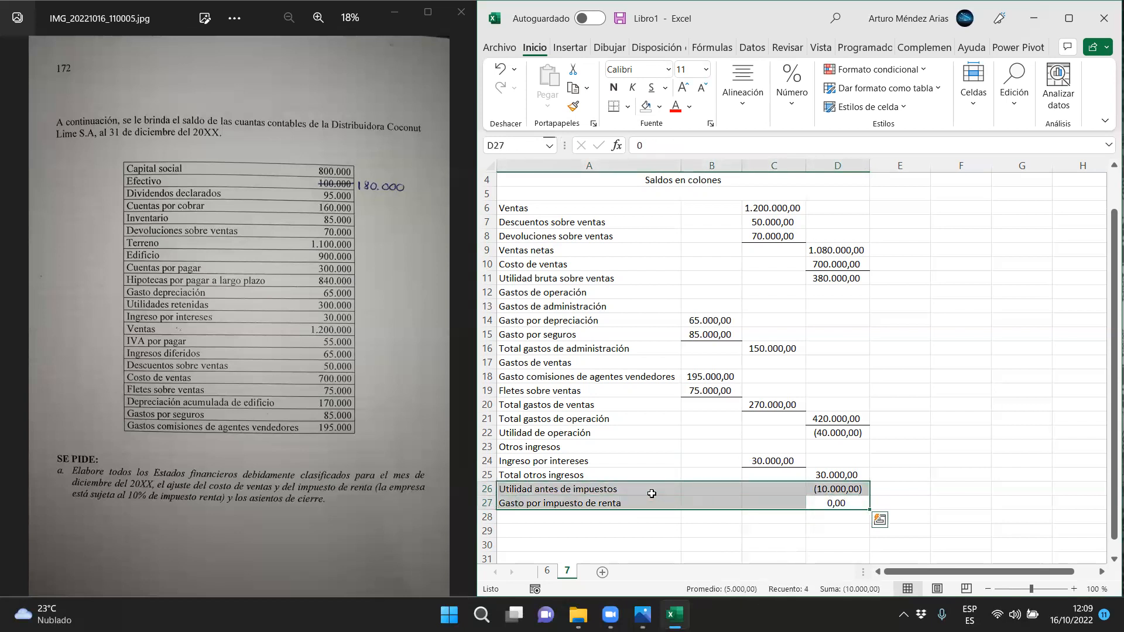
{"action": "left_click", "coordinate": [606, 521]}
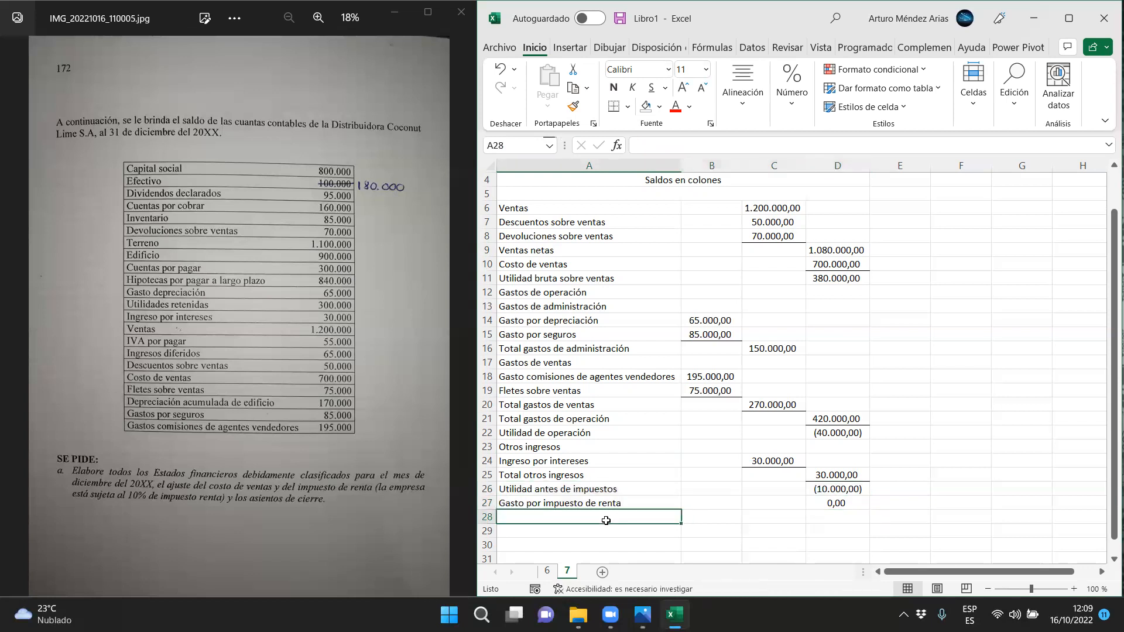
{"action": "left_click_drag", "start_coordinate": [587, 486], "coordinate": [819, 488]}
{"action": "left_click_drag", "start_coordinate": [647, 504], "coordinate": [827, 504]}
Enter the label "Pérdida neta" in A28 and calculate it in D28 with the formula =D26+D27
{"action": "left_click", "coordinate": [528, 517]}
{"action": "type", "text": "Pérdida neta"}
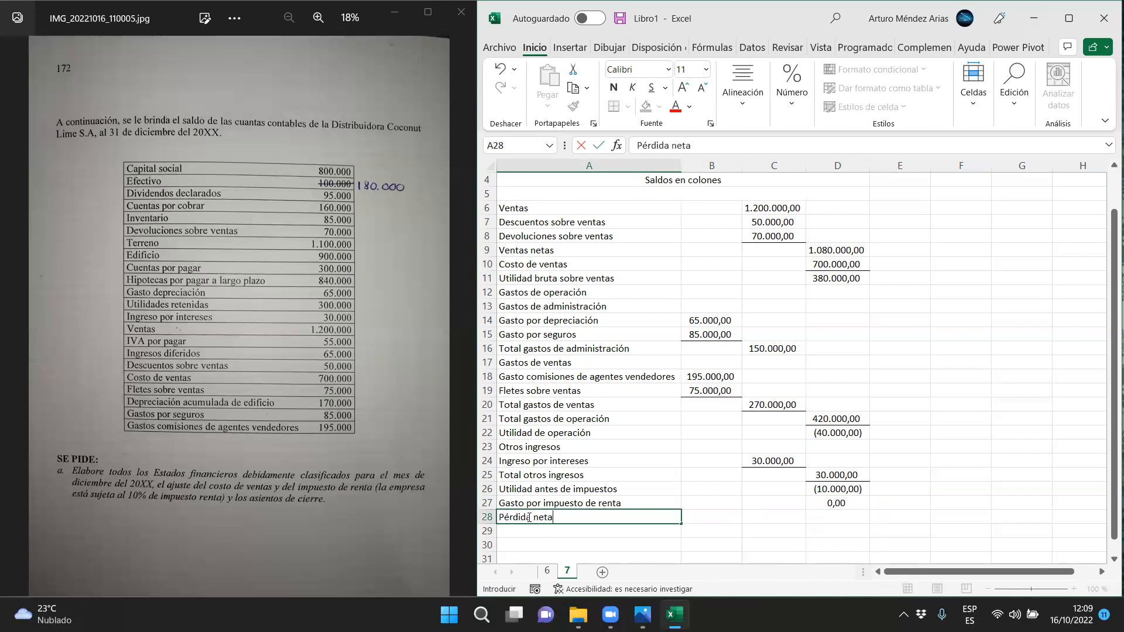
{"action": "key", "text": "Tab"}
{"action": "key", "text": "Tab"}
{"action": "key", "text": "Tab"}
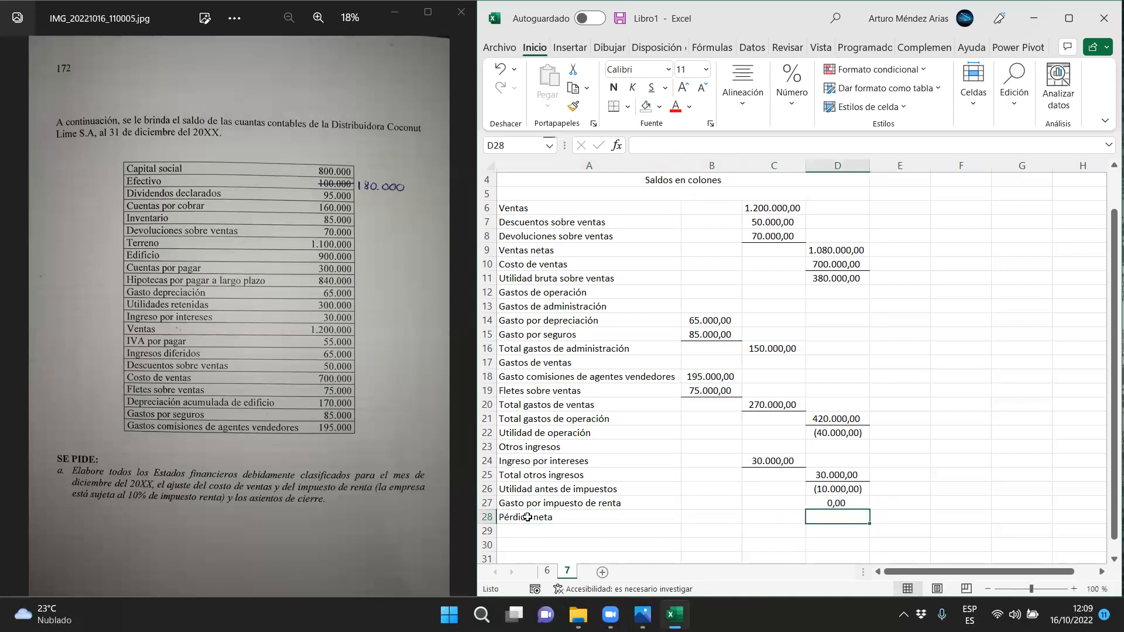
{"action": "type", "text": "="}
{"action": "key", "text": "Up"}
{"action": "key", "text": "Up"}
{"action": "type", "text": "+"}
{"action": "key", "text": "Up"}
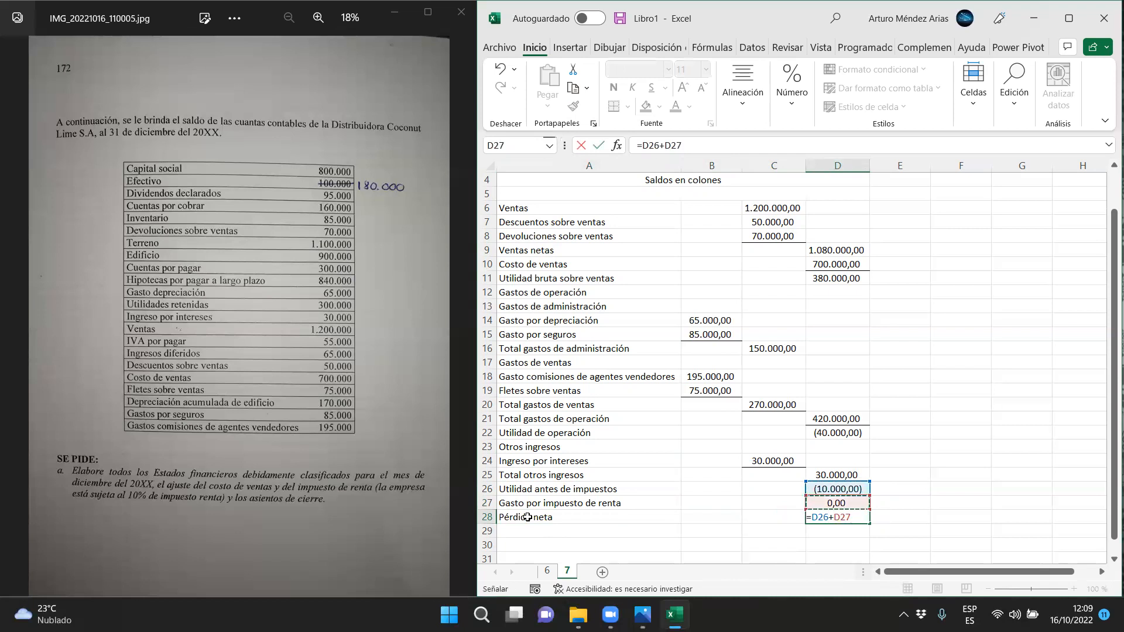
{"action": "key", "text": "Return"}
Apply a top and double bottom border to the Pérdida neta amount in D28
{"action": "left_click", "coordinate": [813, 502]}
{"action": "left_click", "coordinate": [823, 517]}
{"action": "left_click", "coordinate": [627, 107]}
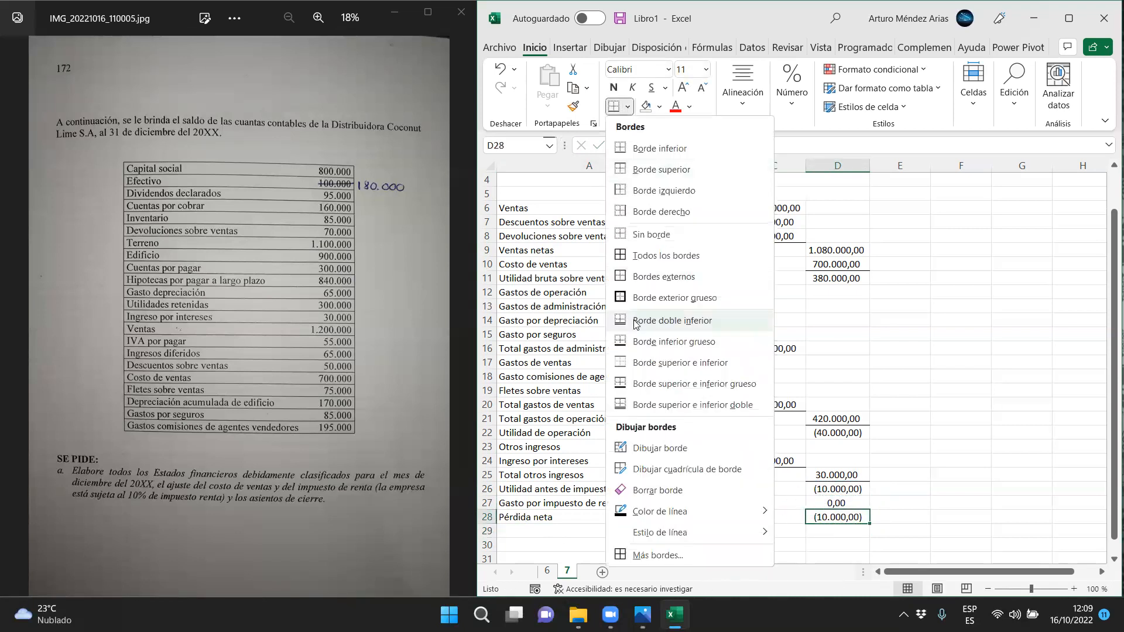
{"action": "left_click", "coordinate": [634, 413]}
Review the Estado de Resultado Integral from its heading down to the income tax and Pérdida neta rows
{"action": "left_click", "coordinate": [658, 489]}
{"action": "scroll", "coordinate": [610, 453], "scroll_direction": "up", "scroll_amount": 1}
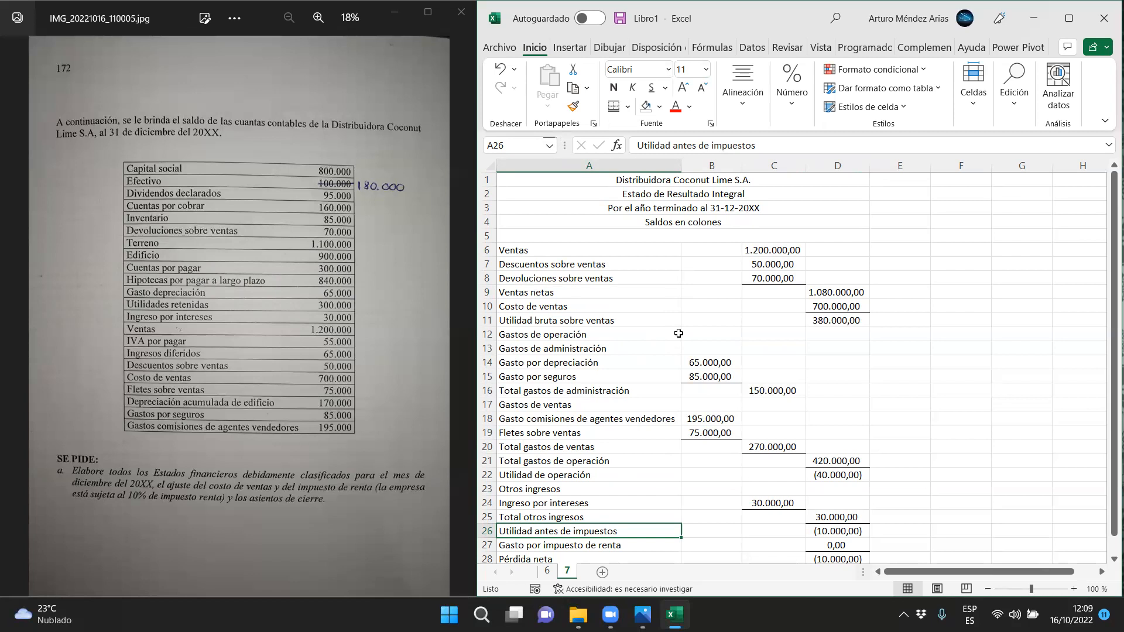
{"action": "scroll", "coordinate": [678, 333], "scroll_direction": "down", "scroll_amount": 2}
{"action": "left_click_drag", "start_coordinate": [670, 457], "coordinate": [817, 457]}
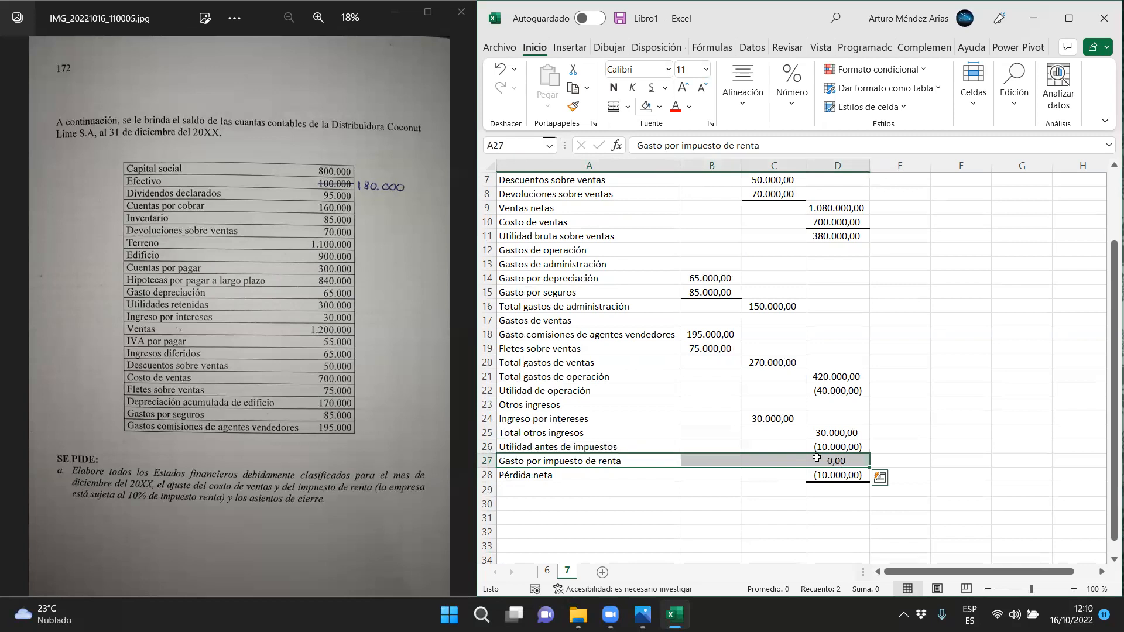
{"action": "scroll", "coordinate": [728, 431], "scroll_direction": "up", "scroll_amount": 2}
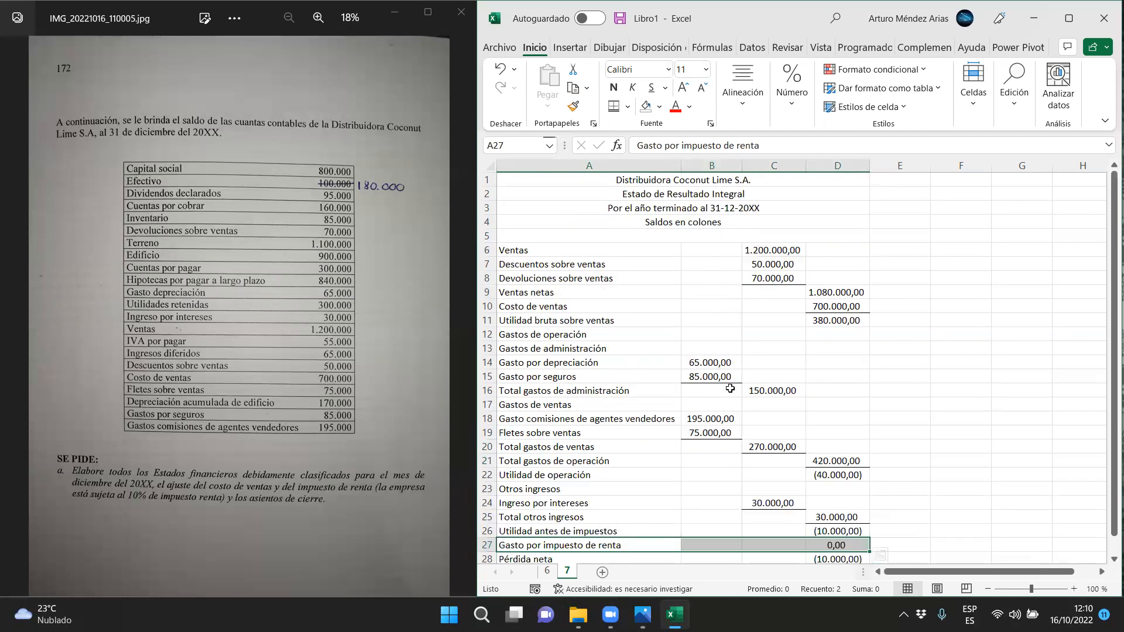
{"action": "scroll", "coordinate": [680, 351], "scroll_direction": "down", "scroll_amount": 3}
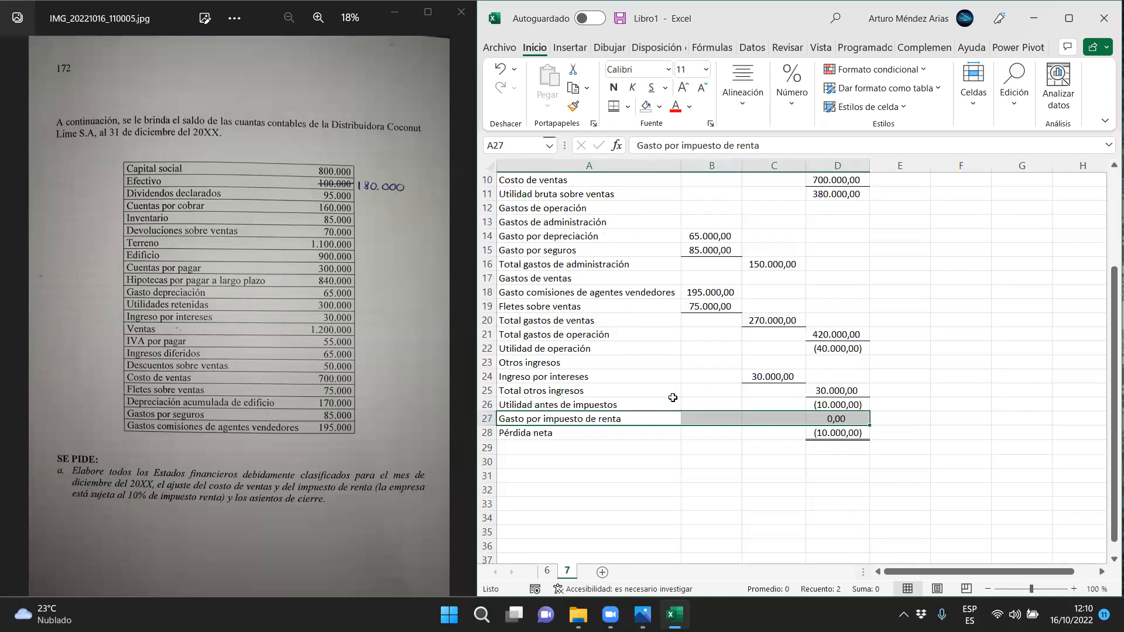
{"action": "scroll", "coordinate": [671, 366], "scroll_direction": "up", "scroll_amount": 3}
Copy the company name heading from A1 into A30 to begin a new statement
{"action": "left_click", "coordinate": [689, 179]}
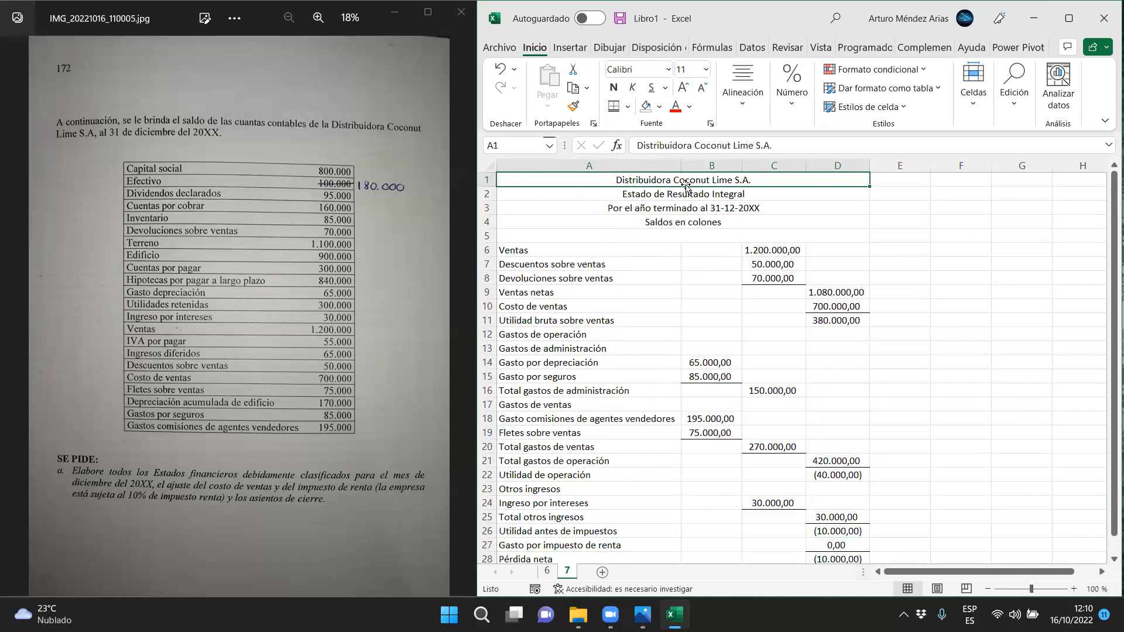
{"action": "key", "text": "ctrl+c"}
{"action": "scroll", "coordinate": [661, 408], "scroll_direction": "down", "scroll_amount": 5}
{"action": "left_click", "coordinate": [631, 379]}
{"action": "key", "text": "ctrl+v"}
Fill the merged heading from row 30 down through row 34 and clear the copied text from rows 31 to 34
{"action": "left_click_drag", "start_coordinate": [869, 384], "coordinate": [868, 440]}
{"action": "left_click_drag", "start_coordinate": [825, 392], "coordinate": [823, 432]}
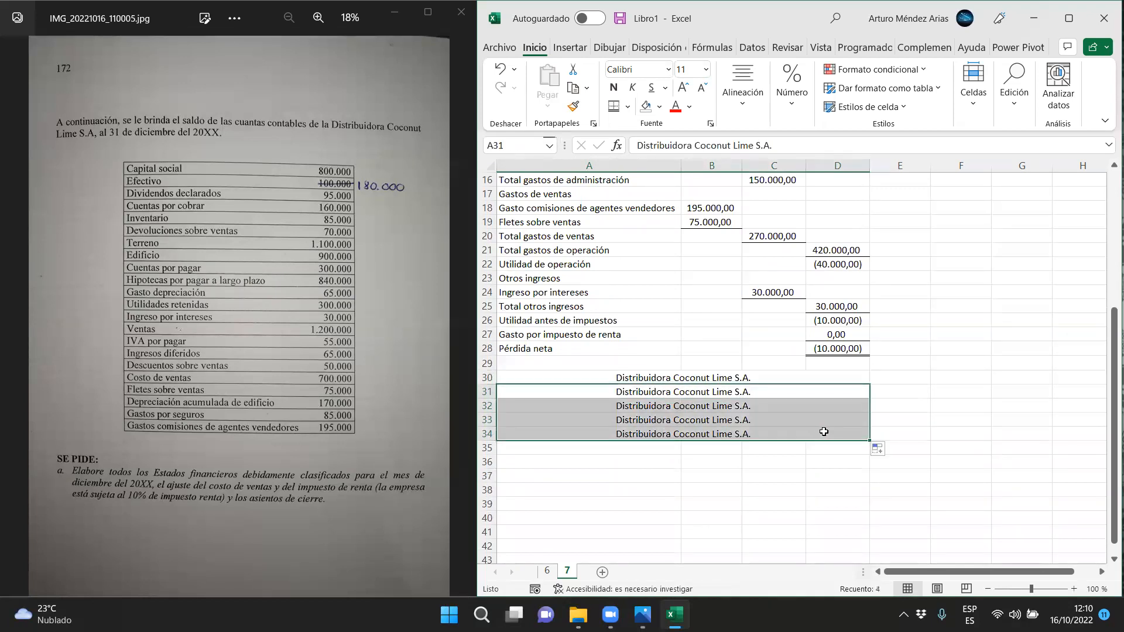
{"action": "key", "text": "Delete"}
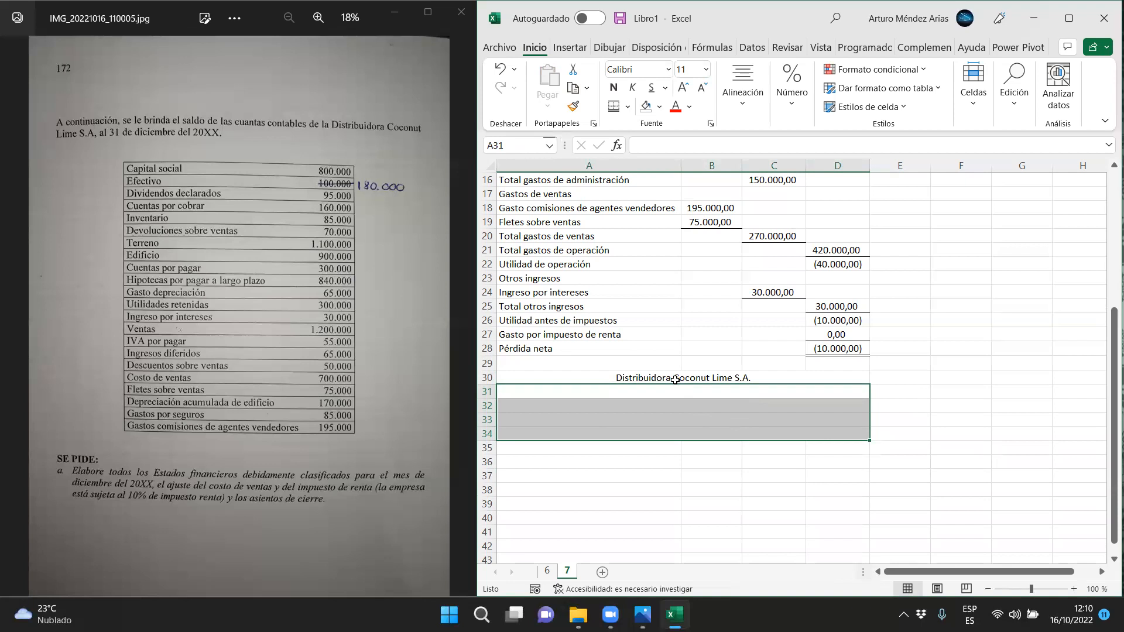
{"action": "left_click", "coordinate": [676, 381]}
Enter the statement title "Estado de cambios en el patriminio" in A31
{"action": "left_click", "coordinate": [640, 390]}
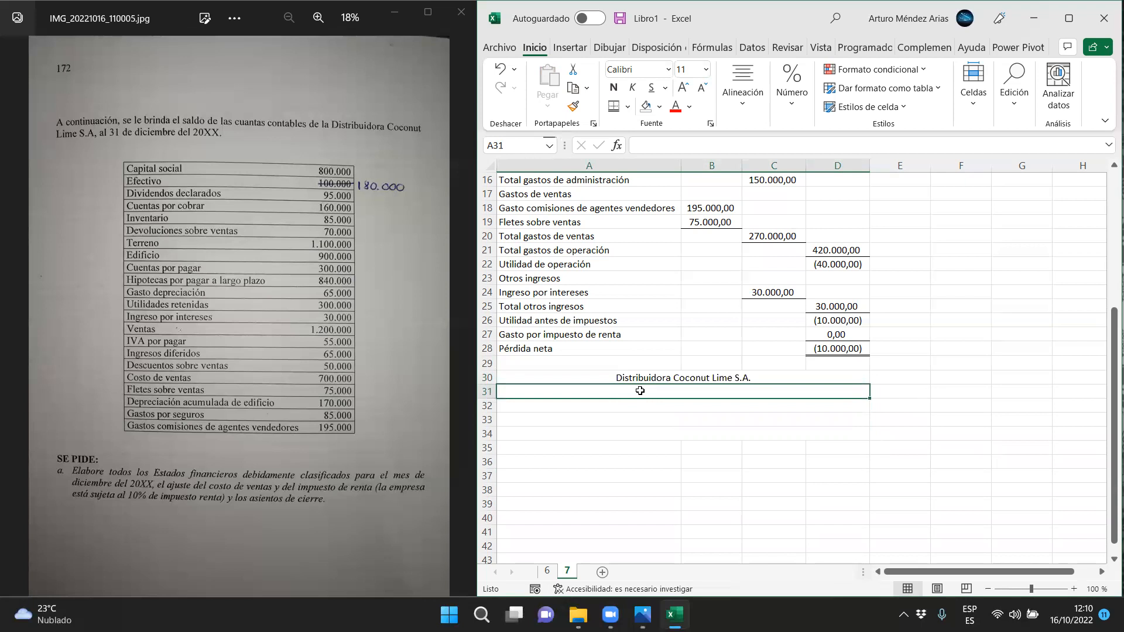
{"action": "type", "text": "Estado de cambios en el patriminio"}
{"action": "key", "text": "Return"}
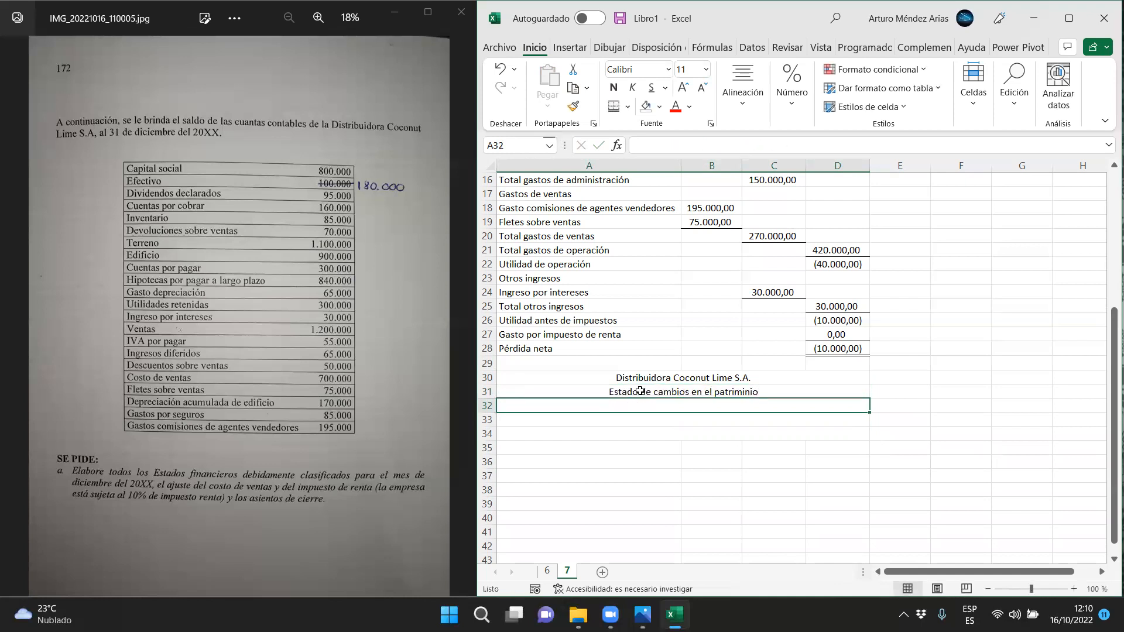
Enter the period line "Por el año terminado al 31-12-20XX" in A32
{"action": "type", "text": "Por el año terminado al 31-12-20XX"}
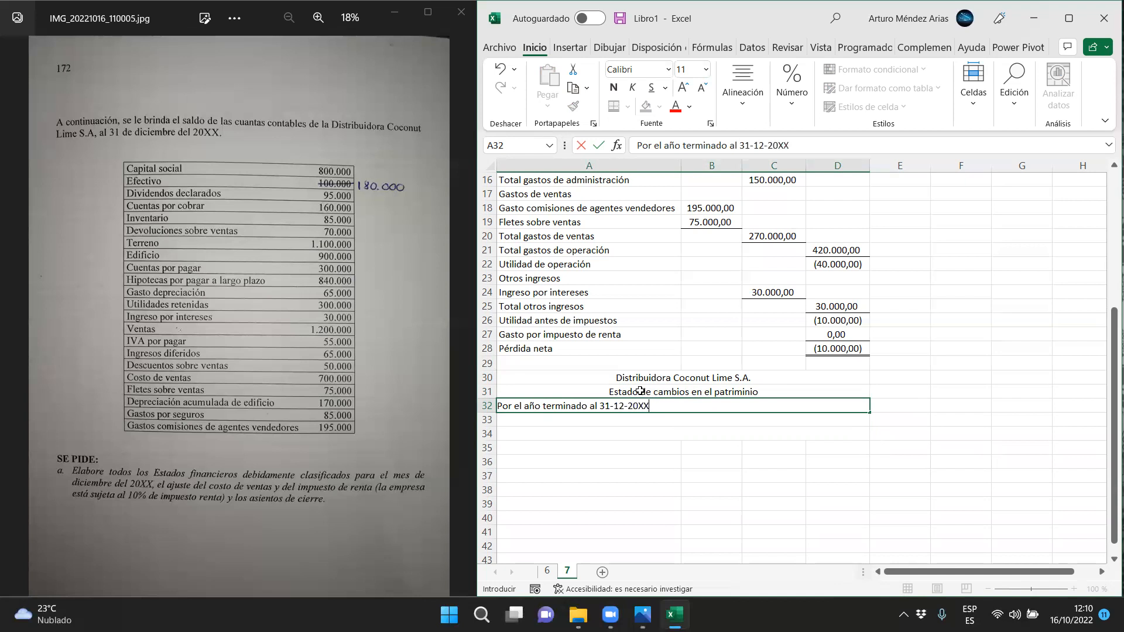
{"action": "key", "text": "Return"}
Enter the currency line "Saldos en colones" in A33
{"action": "type", "text": "sALDOs "}
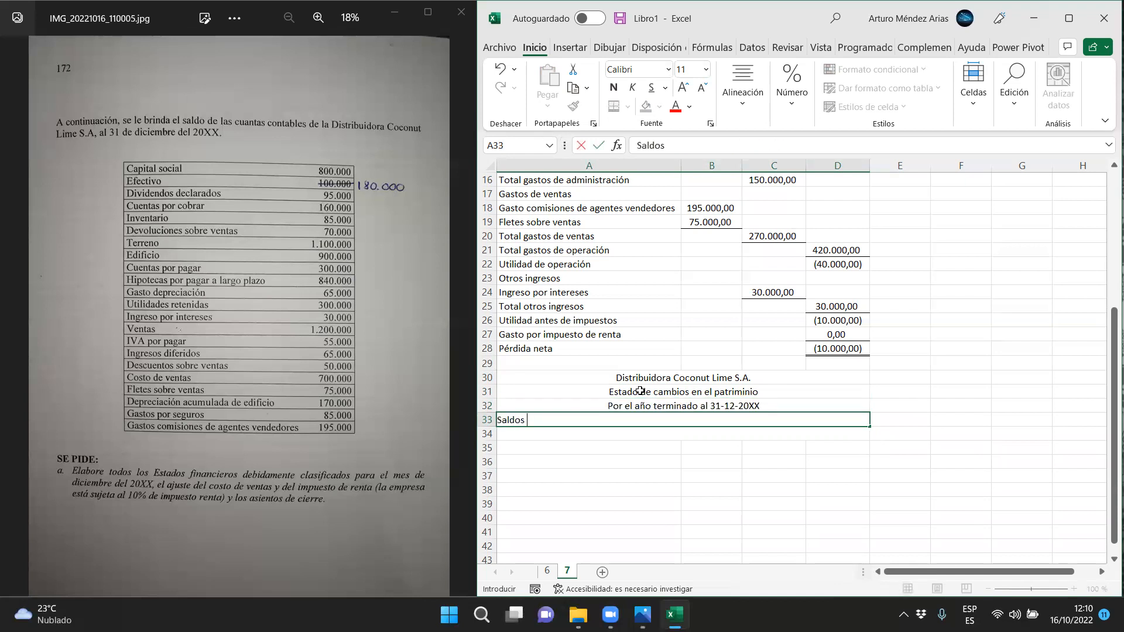
{"action": "type", "text": "en coo"}
{"action": "key", "text": "BackSpace"}
{"action": "type", "text": "lones"}
{"action": "key", "text": "Return"}
Enter the column headings "Capital social" in B35 and "Utilidades retenidas" in C35
{"action": "scroll", "coordinate": [697, 384], "scroll_direction": "up", "scroll_amount": 4}
{"action": "scroll", "coordinate": [697, 384], "scroll_direction": "up", "scroll_amount": 1}
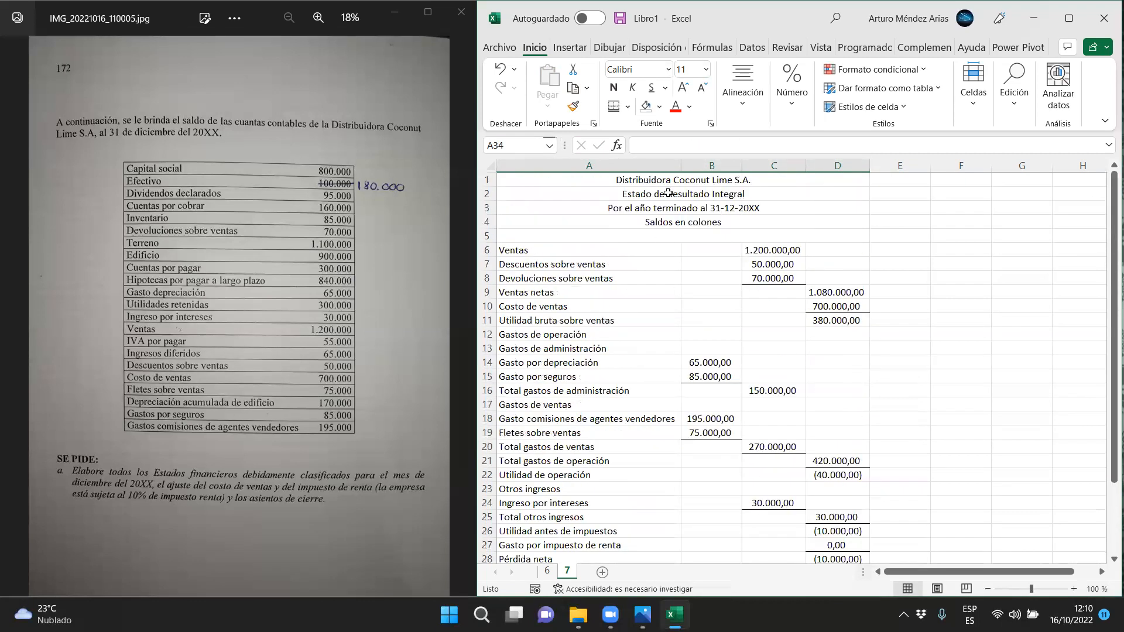
{"action": "scroll", "coordinate": [656, 377], "scroll_direction": "down", "scroll_amount": 5}
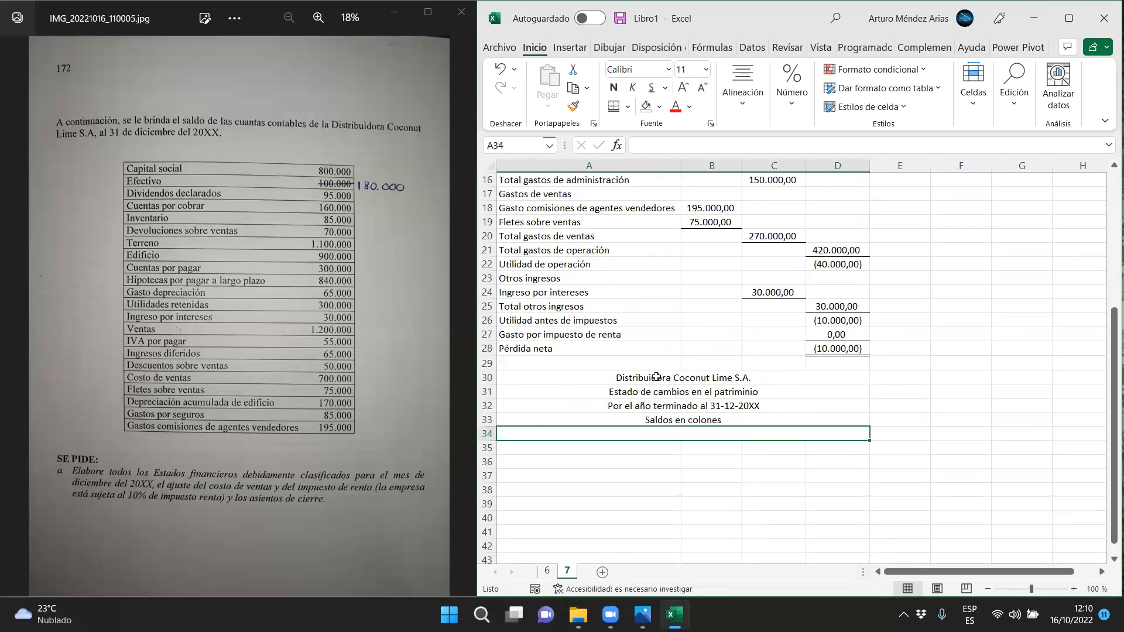
{"action": "left_click", "coordinate": [717, 452]}
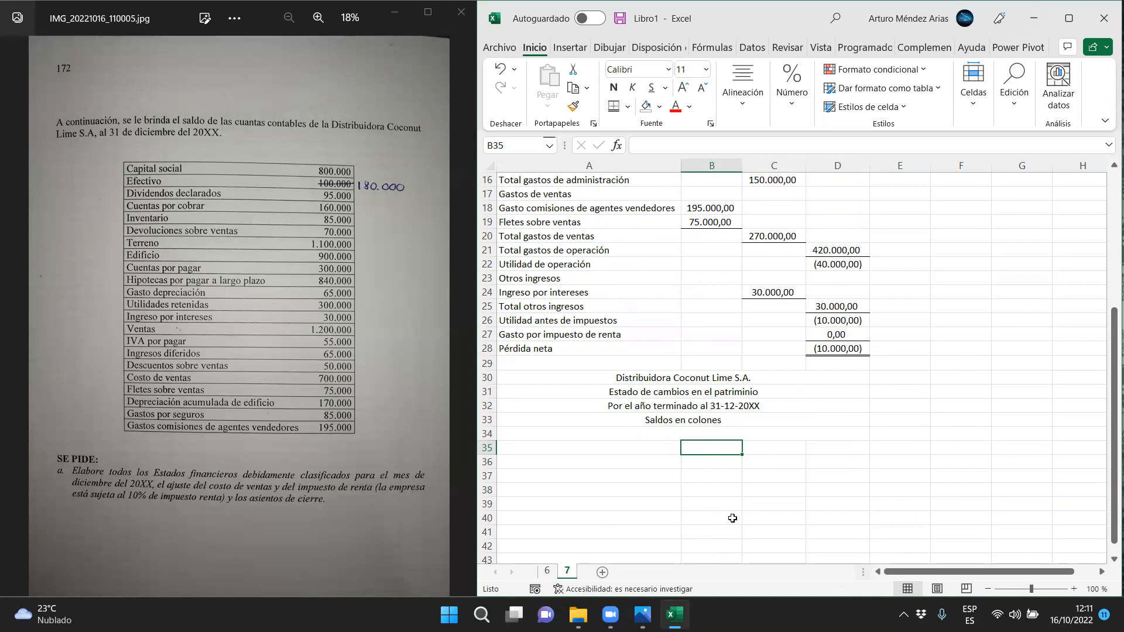
{"action": "type", "text": "Cap"}
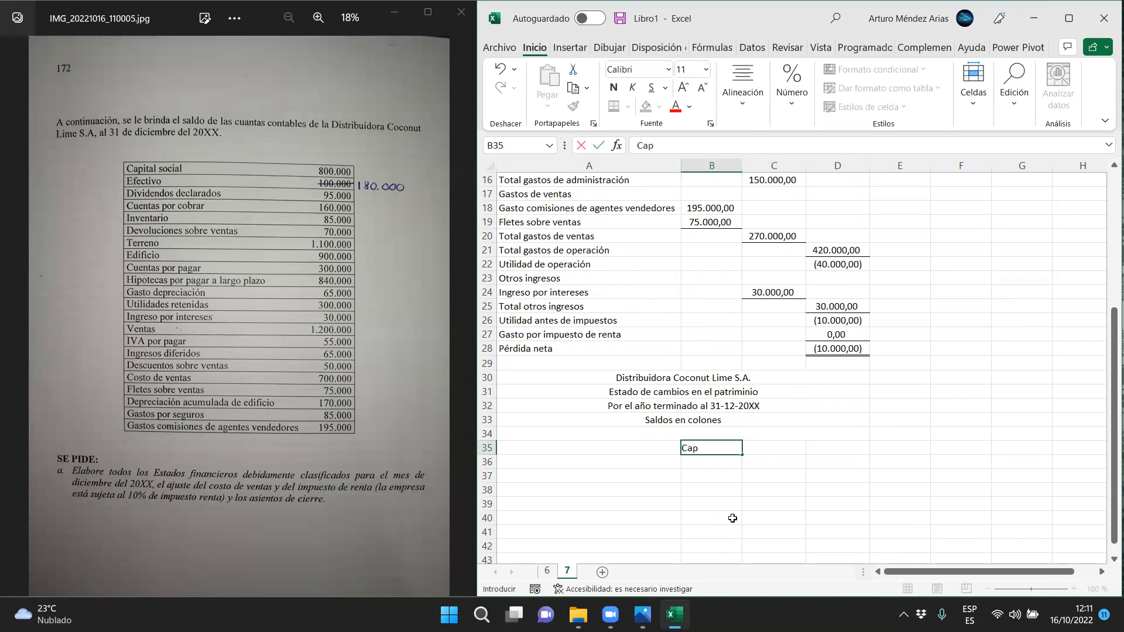
{"action": "type", "text": "ital social"}
{"action": "key", "text": "Tab"}
{"action": "type", "text": "R"}
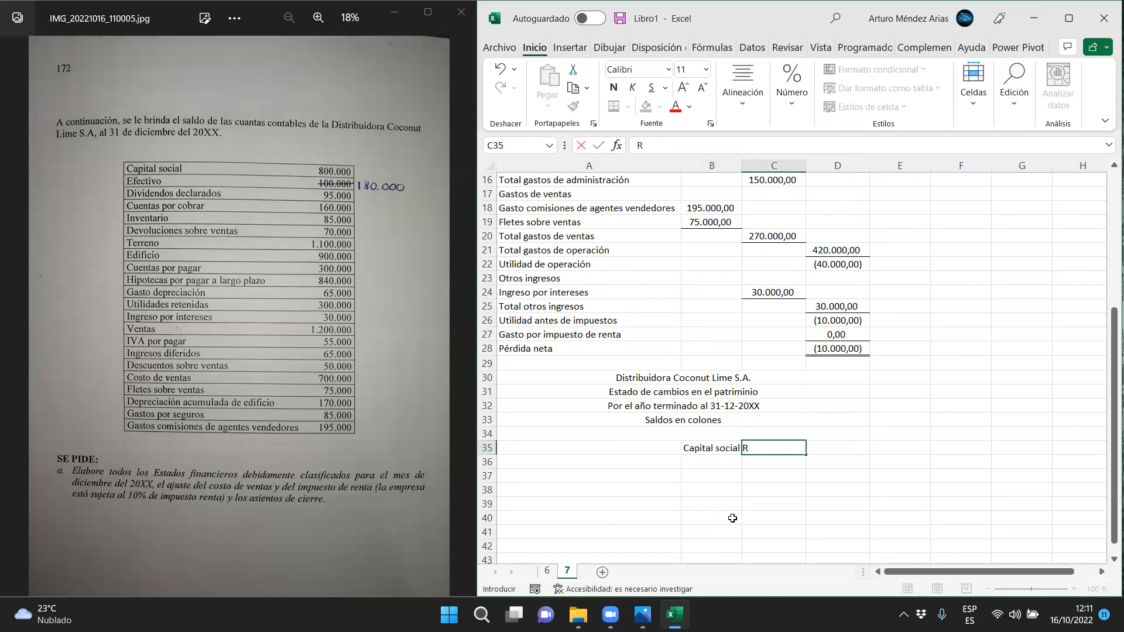
{"action": "key", "text": "BackSpace"}
{"action": "type", "text": "Utilidades retenidas"}
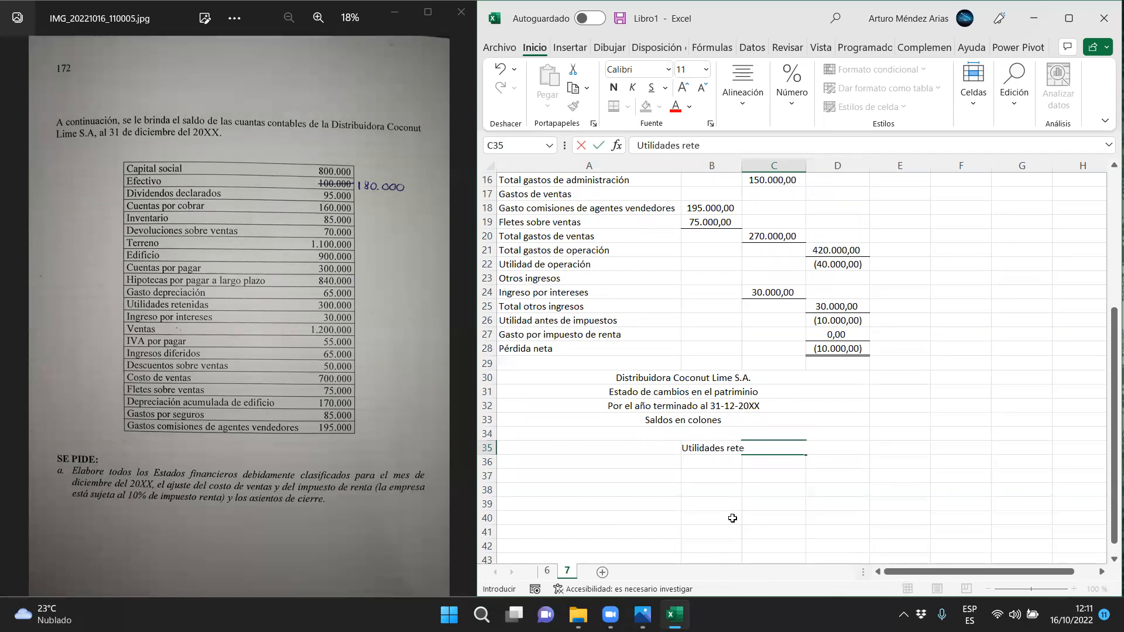
{"action": "key", "text": "Return"}
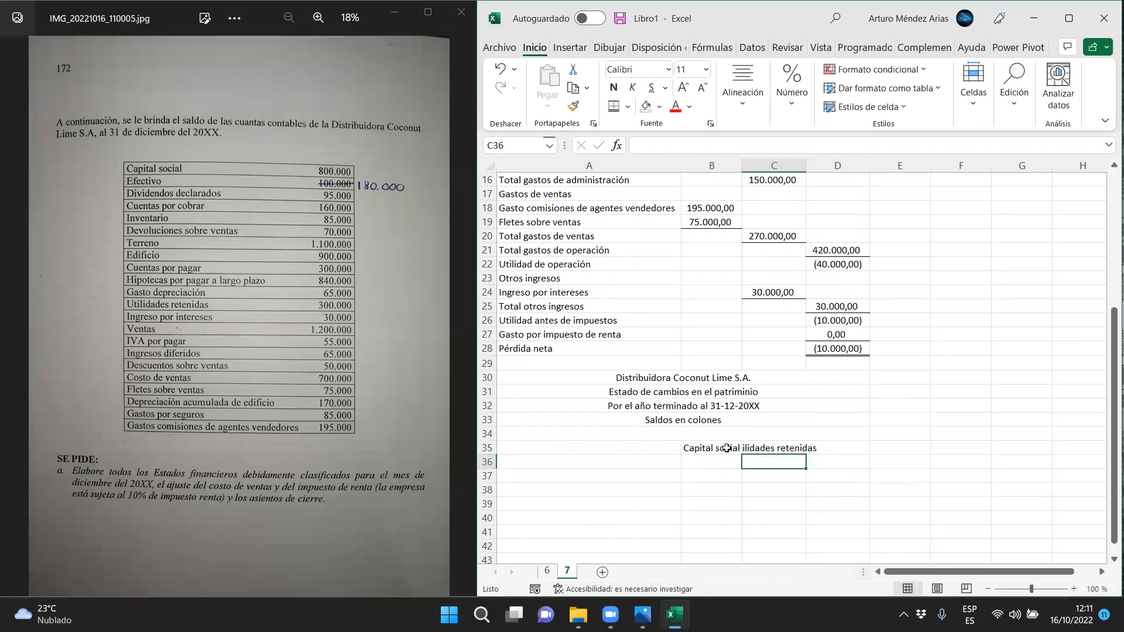
Wrap the text of the column headings in B35:C35
{"action": "left_click_drag", "start_coordinate": [725, 448], "coordinate": [772, 449]}
{"action": "left_click", "coordinate": [742, 88]}
{"action": "left_click", "coordinate": [861, 149]}
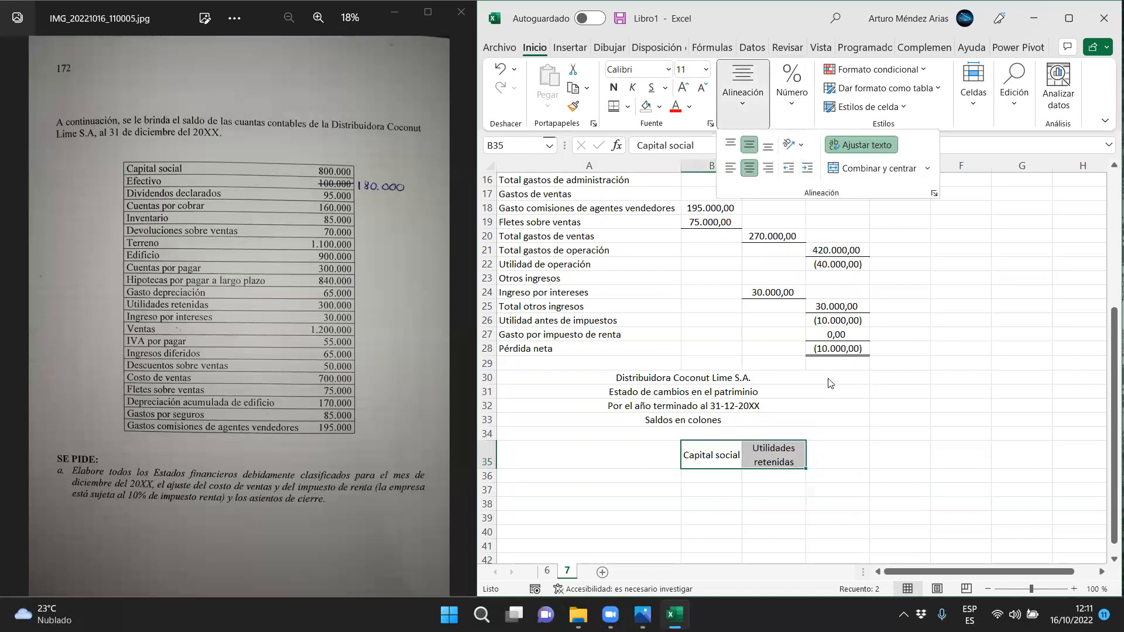
Enter the column heading "Total" in D35
{"action": "left_click", "coordinate": [837, 455]}
{"action": "type", "text": "Total"}
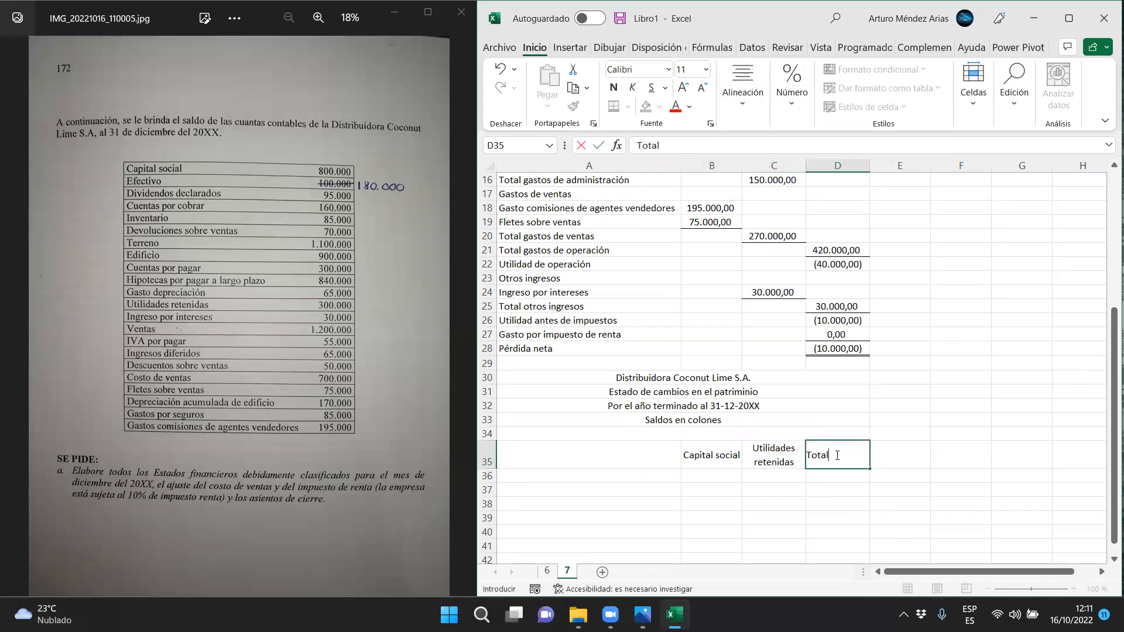
{"action": "key", "text": "Return"}
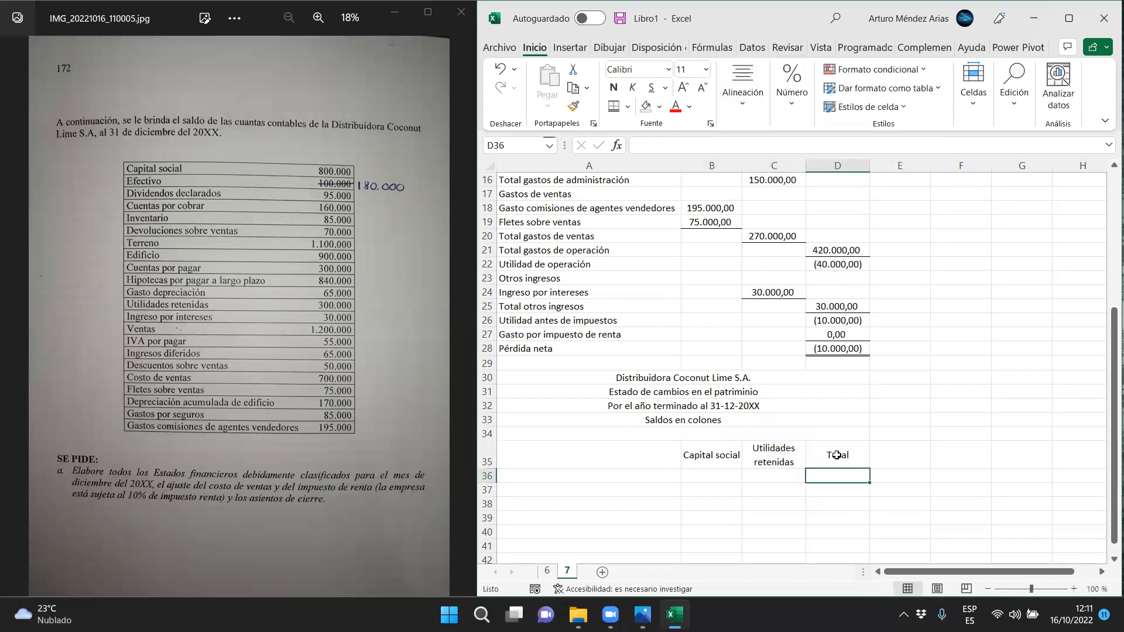
Enter the row label "Saldo inicial al 01-01-20XX" in A36
{"action": "double_click", "coordinate": [605, 476]}
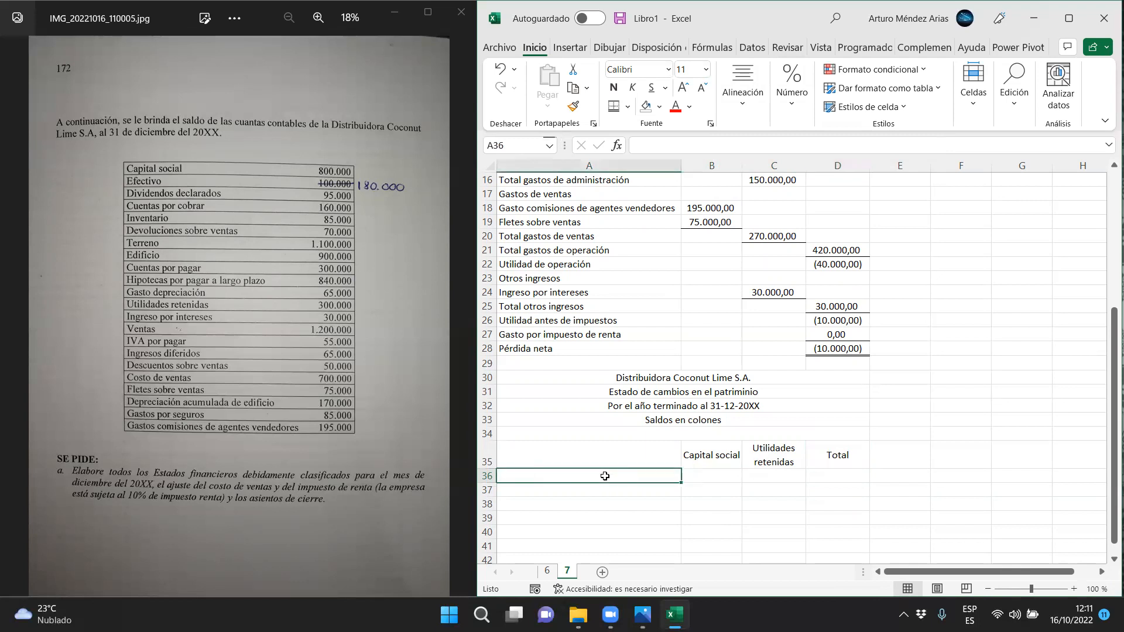
{"action": "type", "text": "Salado i"}
{"action": "key", "text": "BackSpace"}
{"action": "key", "text": "BackSpace"}
{"action": "key", "text": "BackSpace"}
{"action": "key", "text": "BackSpace"}
{"action": "key", "text": "BackSpace"}
{"action": "type", "text": "do"}
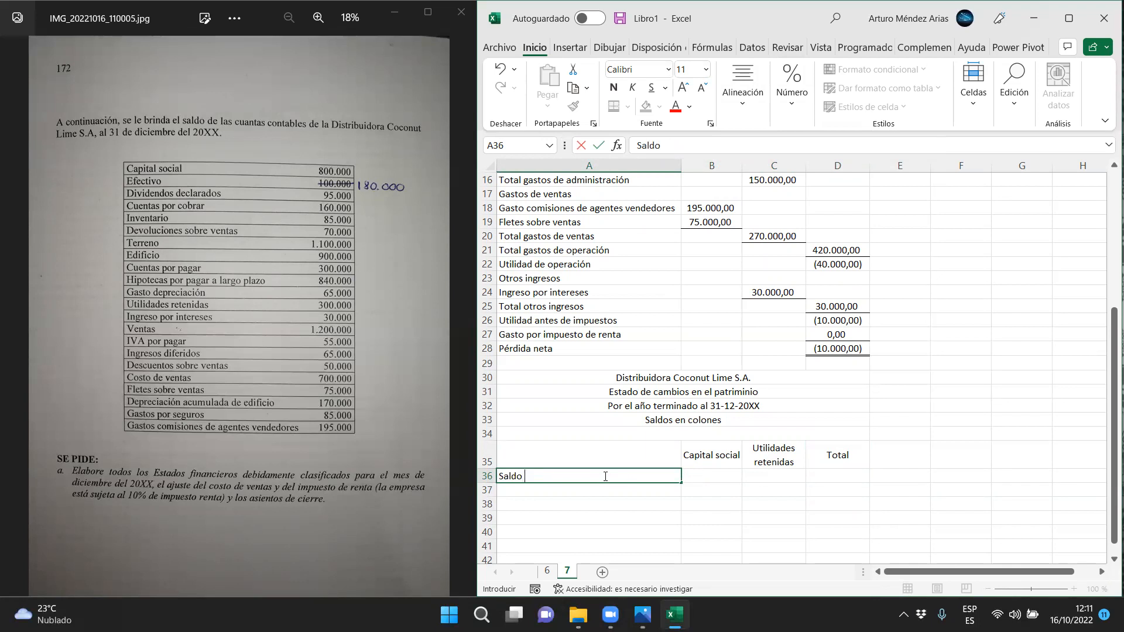
{"action": "type", "text": " inici"}
{"action": "type", "text": "al al 31-"}
{"action": "type", "text": "01-01-20"}
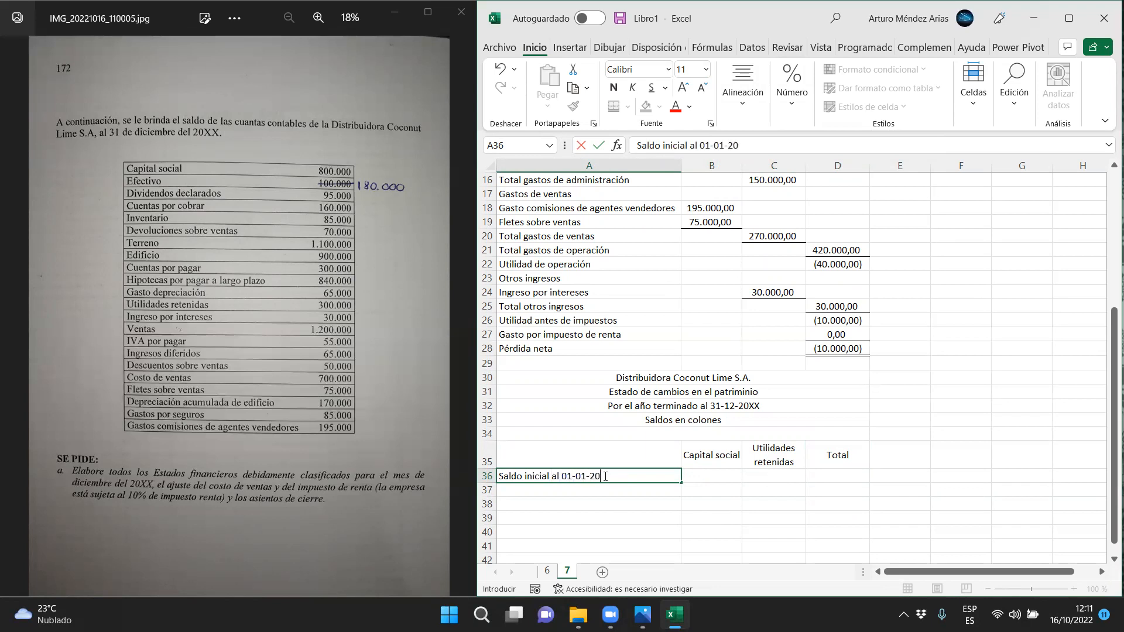
{"action": "type", "text": "XX"}
{"action": "key", "text": "Return"}
Enter the row label "Dividendos" in A37
{"action": "type", "text": "dIVID"}
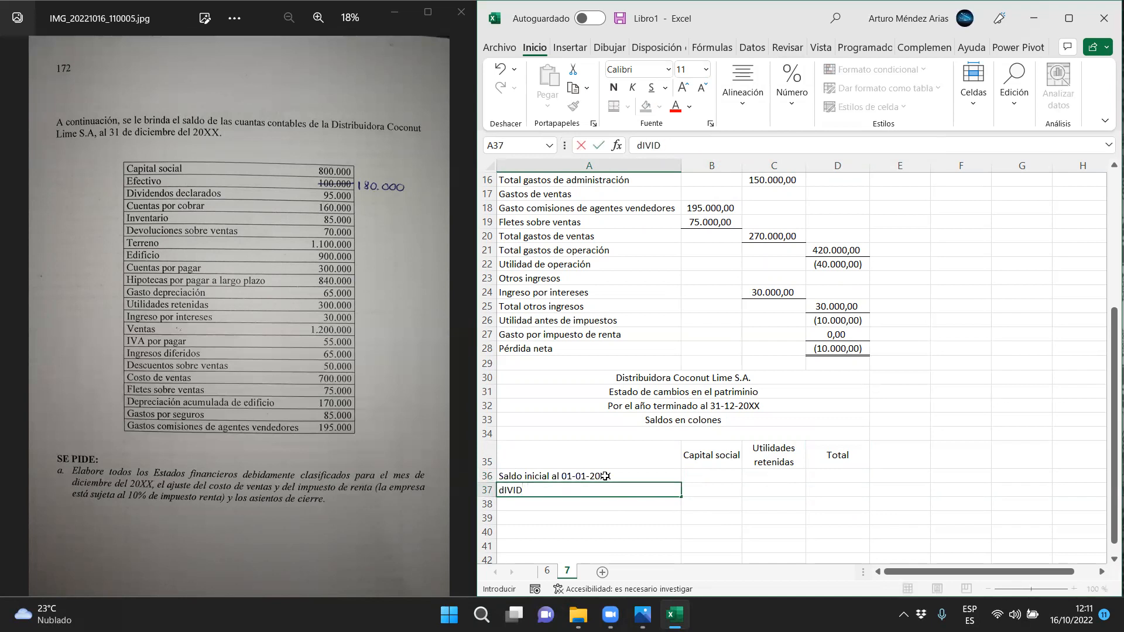
{"action": "type", "text": "ENDO"}
{"action": "key", "text": "Return"}
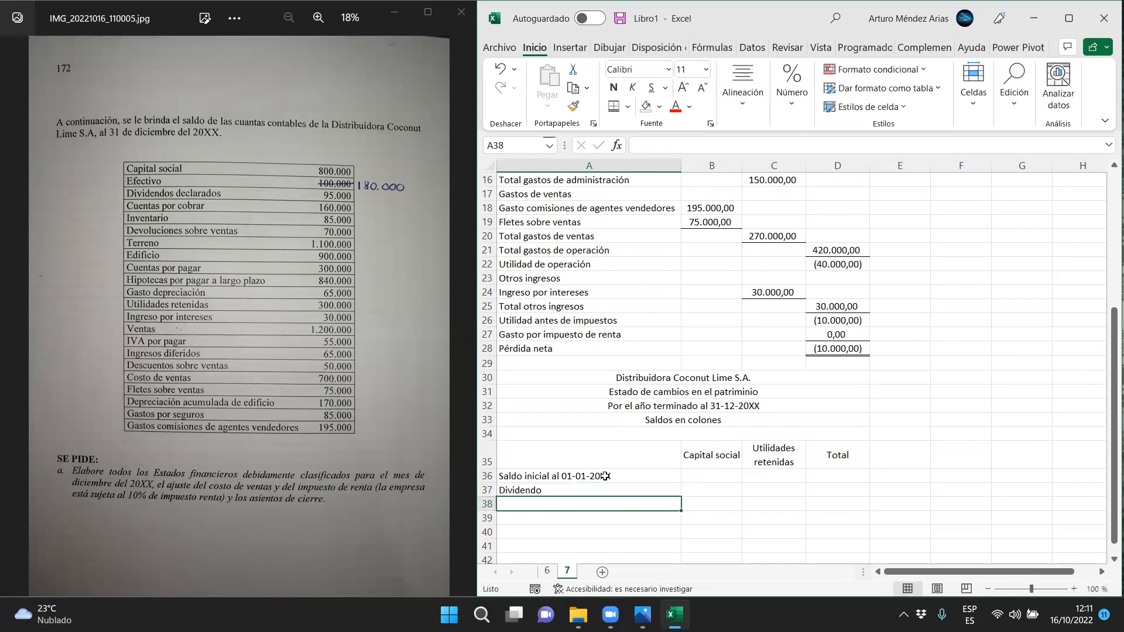
{"action": "double_click", "coordinate": [584, 490]}
{"action": "type", "text": "s"}
{"action": "key", "text": "Return"}
Enter the row label "Resultado del período" in A38
{"action": "type", "text": "Resultado"}
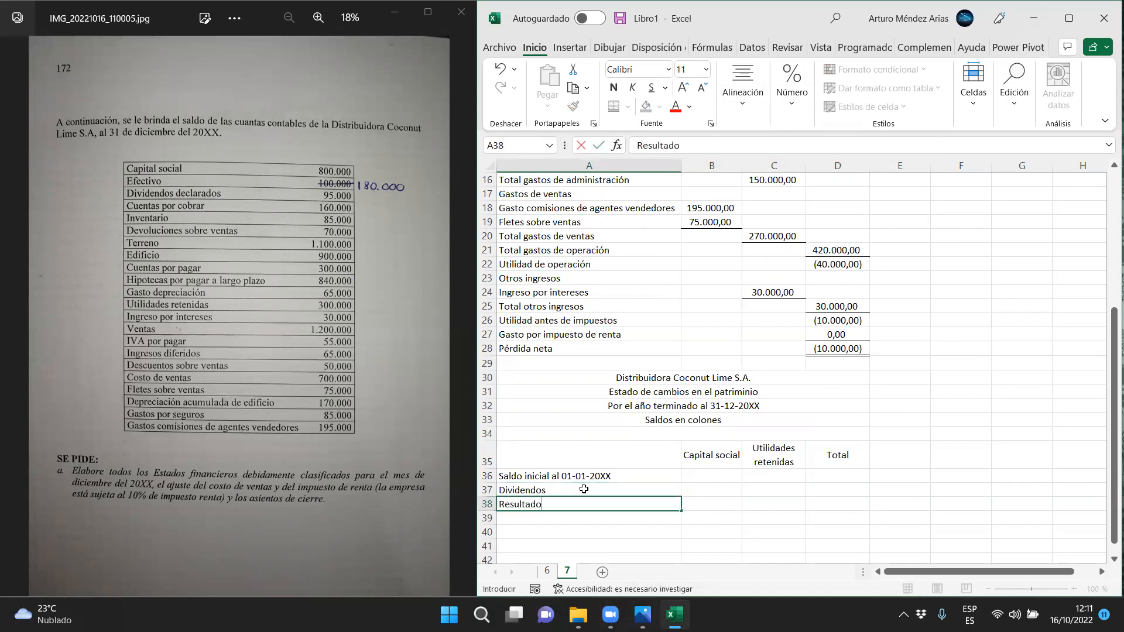
{"action": "type", "text": " del períos"}
{"action": "type", "text": "o"}
{"action": "key", "text": "BackSpace"}
{"action": "key", "text": "BackSpace"}
{"action": "type", "text": "do"}
{"action": "key", "text": "Return"}
Enter the row label "Saldo final al 31-12-20XX" in A39
{"action": "type", "text": "Saldo "}
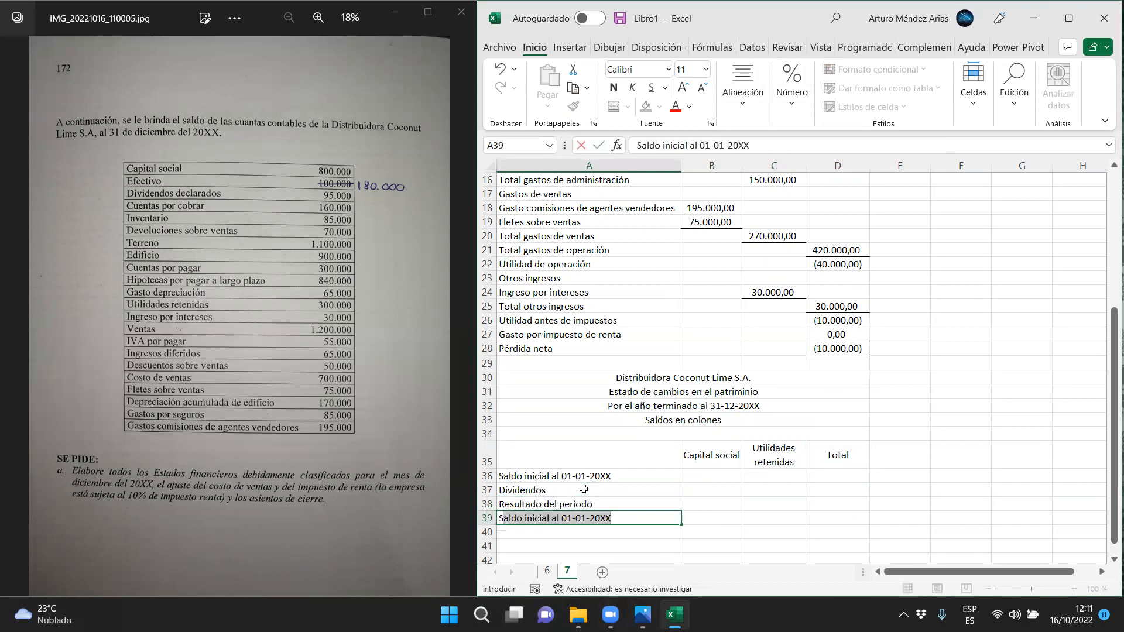
{"action": "type", "text": "final"}
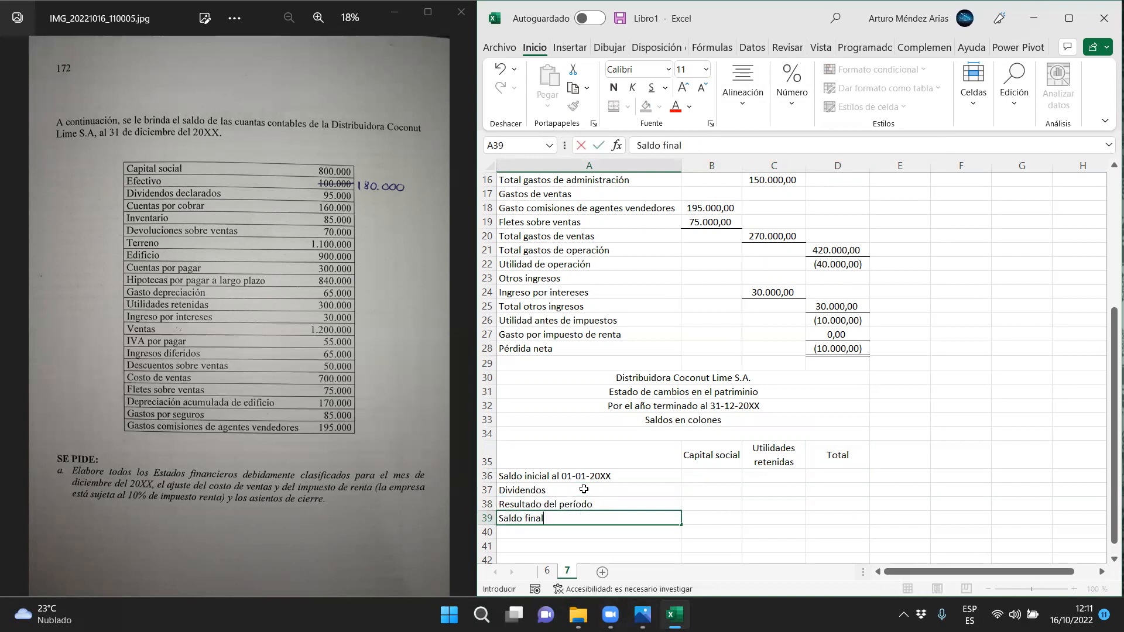
{"action": "type", "text": " al 31-12-20XX"}
{"action": "key", "text": "Return"}
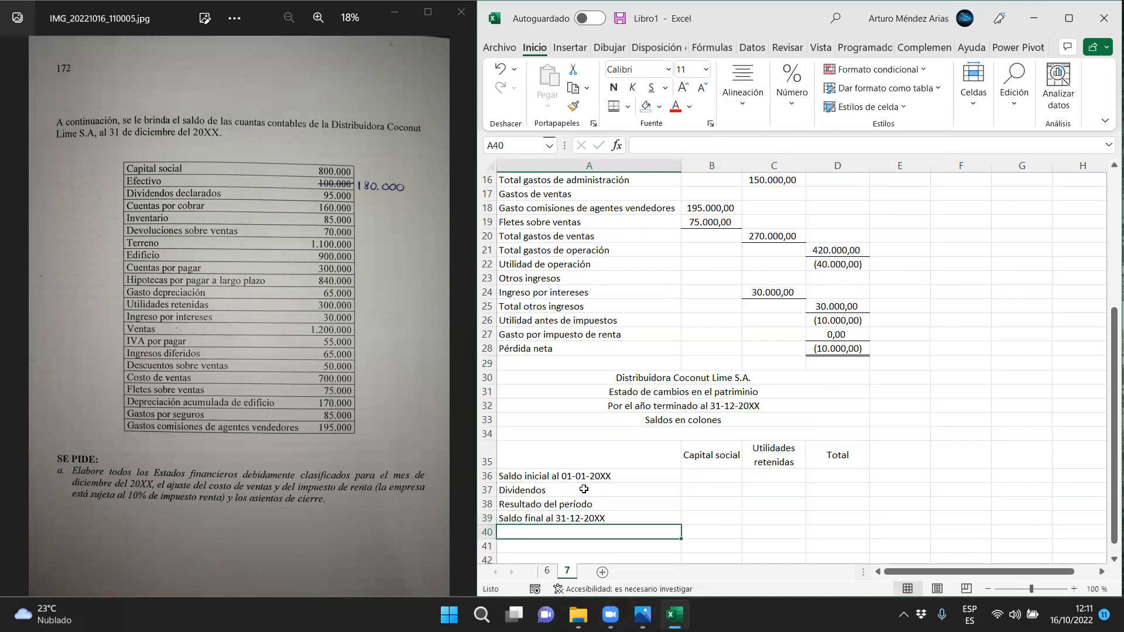
Enter 800000 as the opening balance of Capital social in B36
{"action": "left_click", "coordinate": [713, 475]}
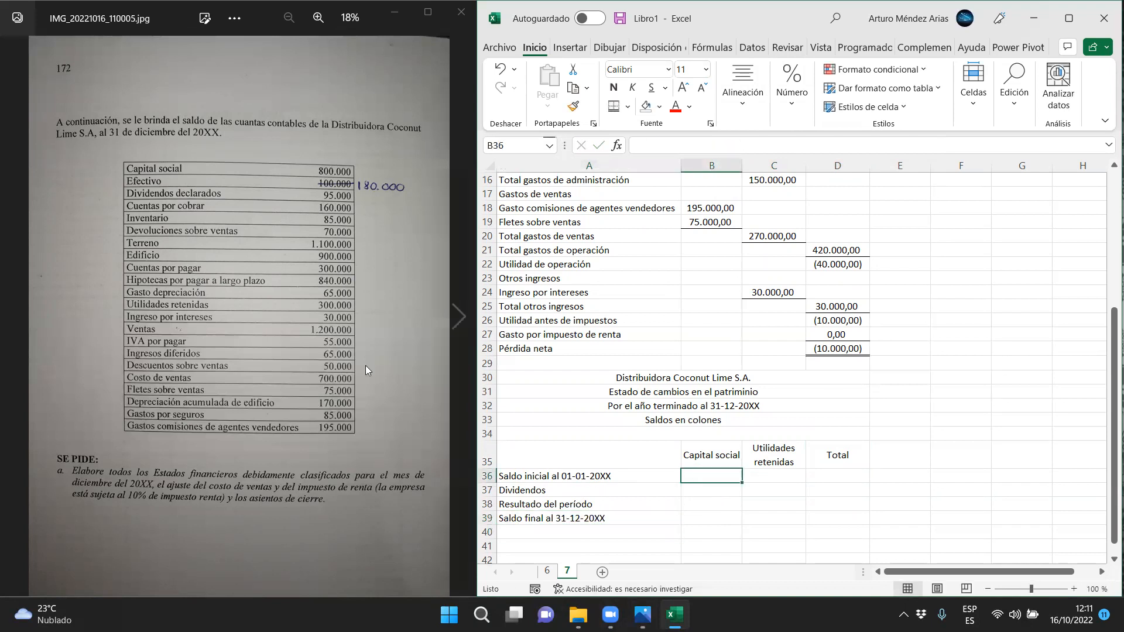
{"action": "type", "text": "800000"}
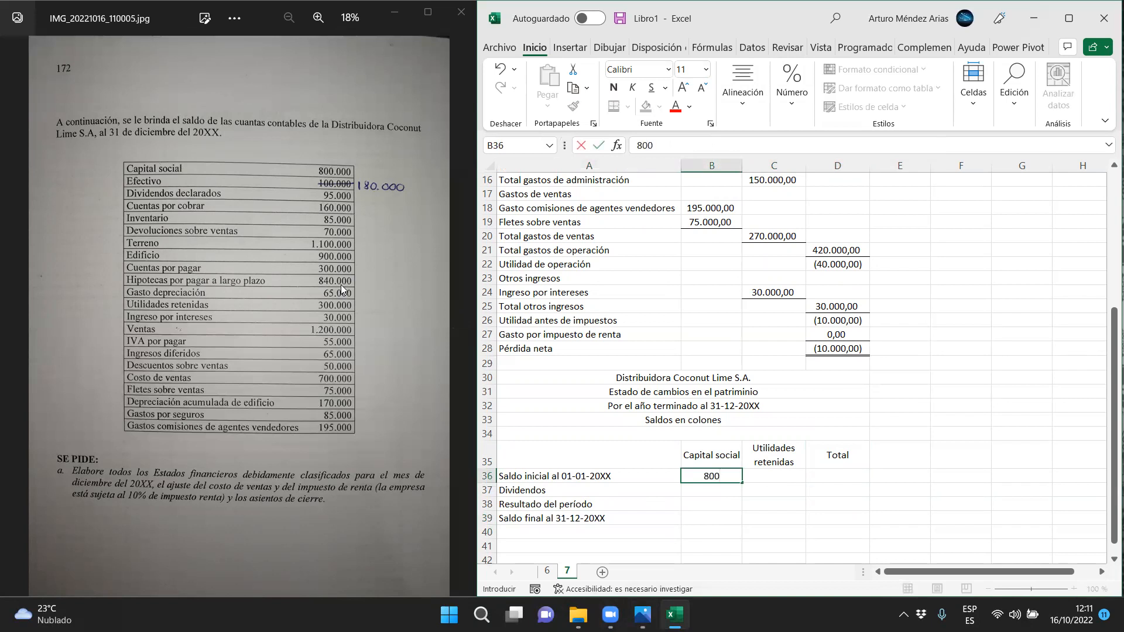
{"action": "key", "text": "Return"}
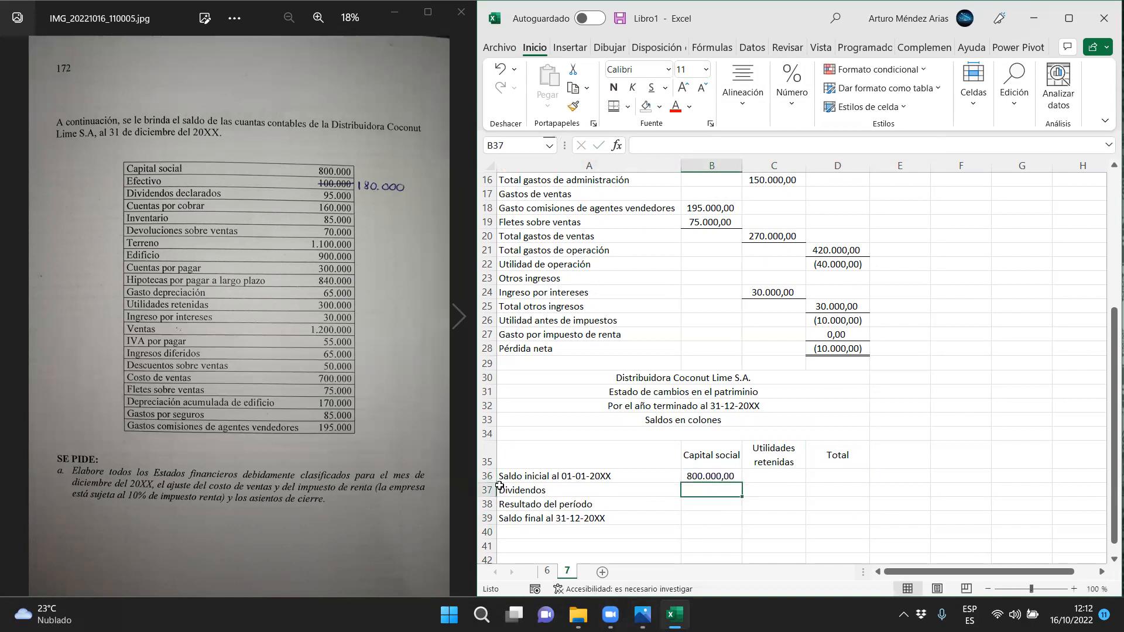
Link the final balance of Capital social in B39 to the opening balance with =B36
{"action": "left_click", "coordinate": [703, 519]}
{"action": "type", "text": "="}
{"action": "key", "text": "Up"}
{"action": "key", "text": "Up"}
{"action": "key", "text": "Up"}
{"action": "key", "text": "Return"}
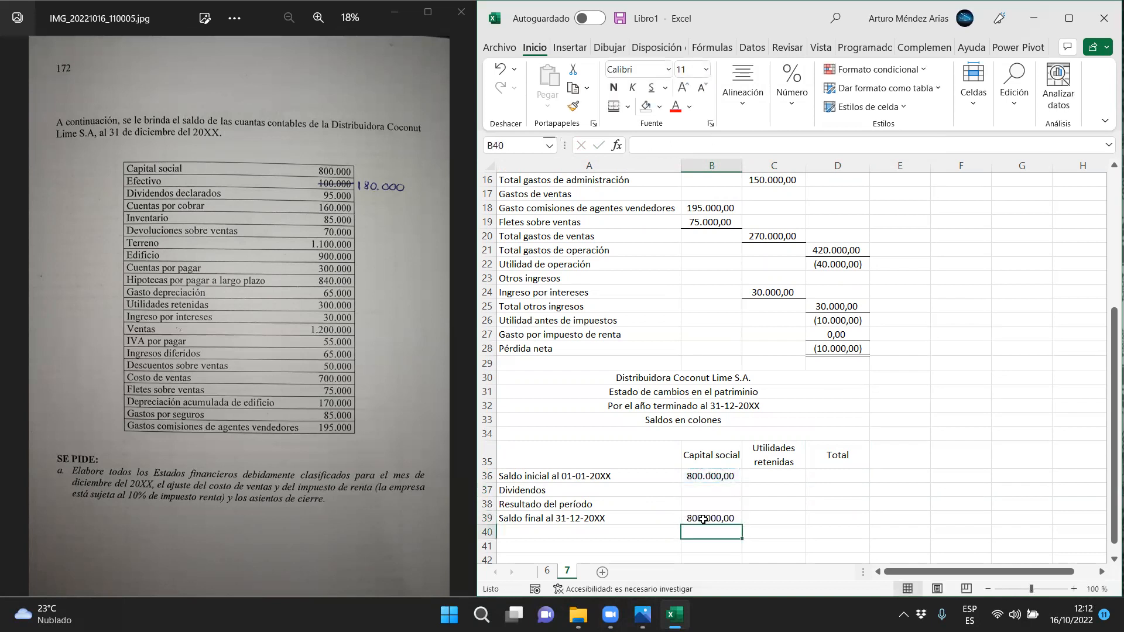
Enter 300000 as the opening balance of Utilidades retenidas in C36
{"action": "scroll", "coordinate": [703, 519], "scroll_direction": "up", "scroll_amount": 1}
{"action": "scroll", "coordinate": [792, 515], "scroll_direction": "down", "scroll_amount": 1}
{"action": "left_click", "coordinate": [771, 474]}
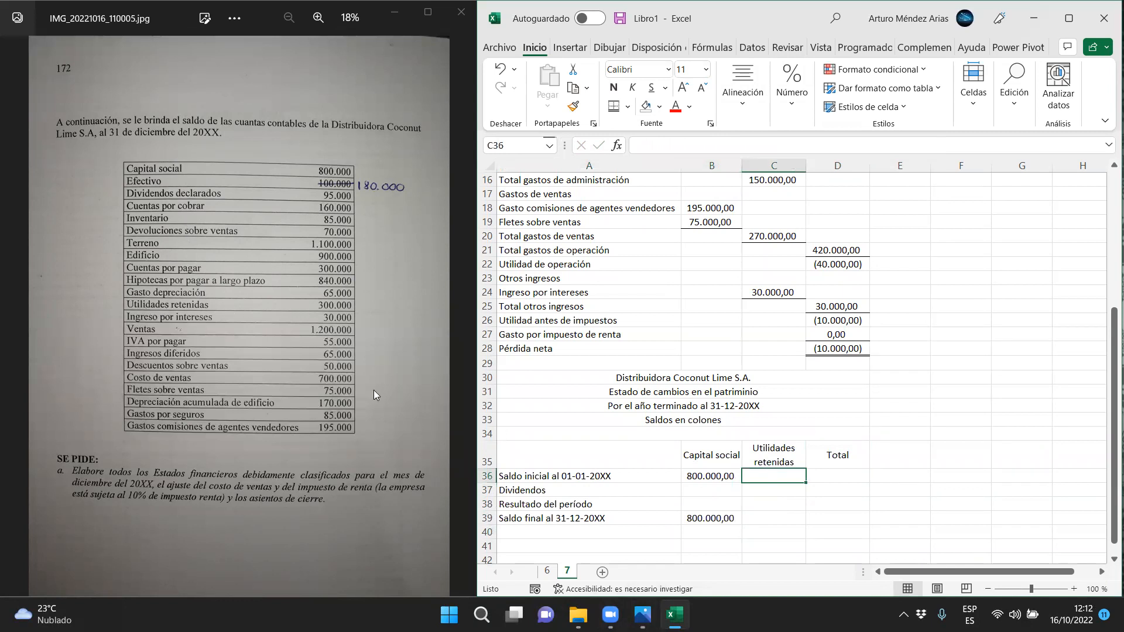
{"action": "type", "text": "30000"}
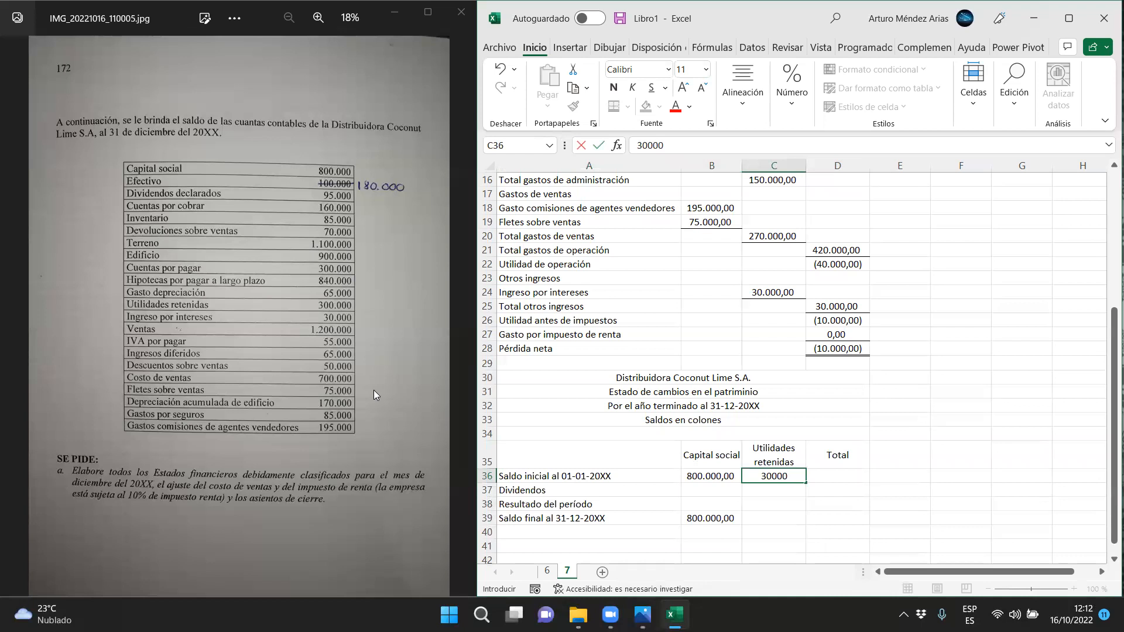
{"action": "key", "text": "Return"}
{"action": "key", "text": "Up"}
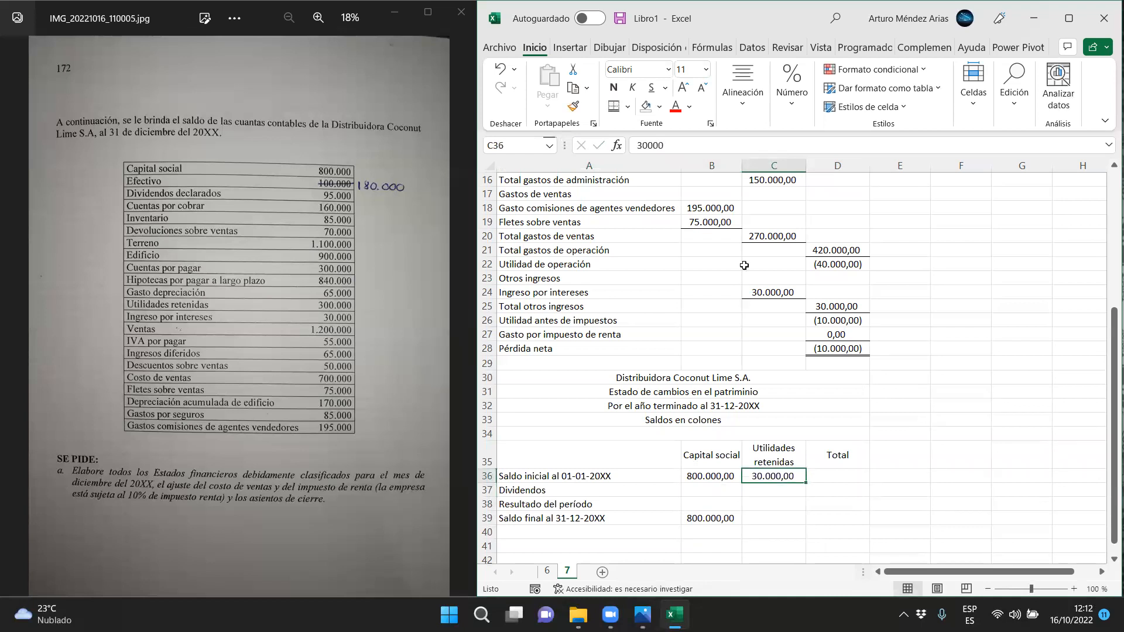
{"action": "type", "text": "300000"}
{"action": "key", "text": "Return"}
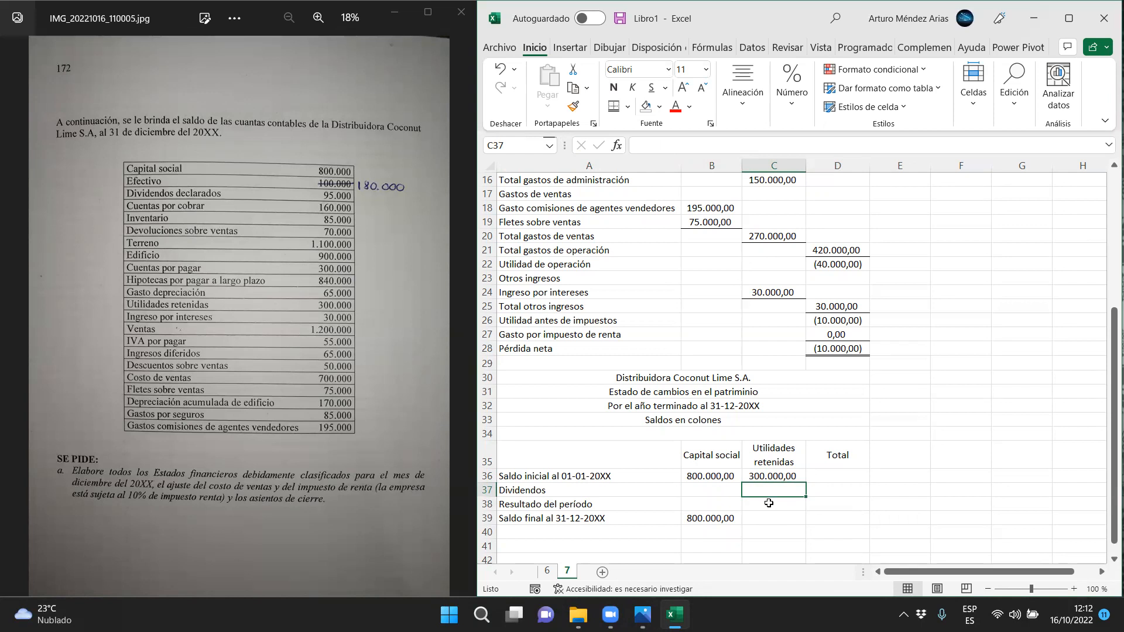
Under Utilidades retenidas, enter dividends of 95.000 in C37 and a period result of 10000 in C38
{"action": "type", "text": "9"}
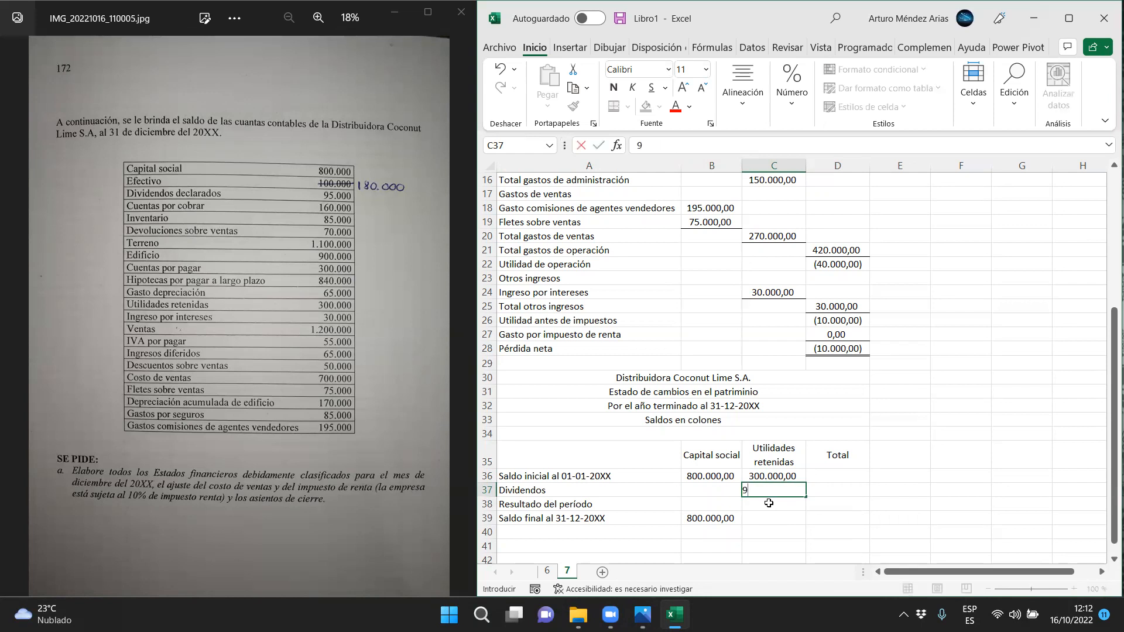
{"action": "type", "text": "5.000"}
{"action": "key", "text": "Return"}
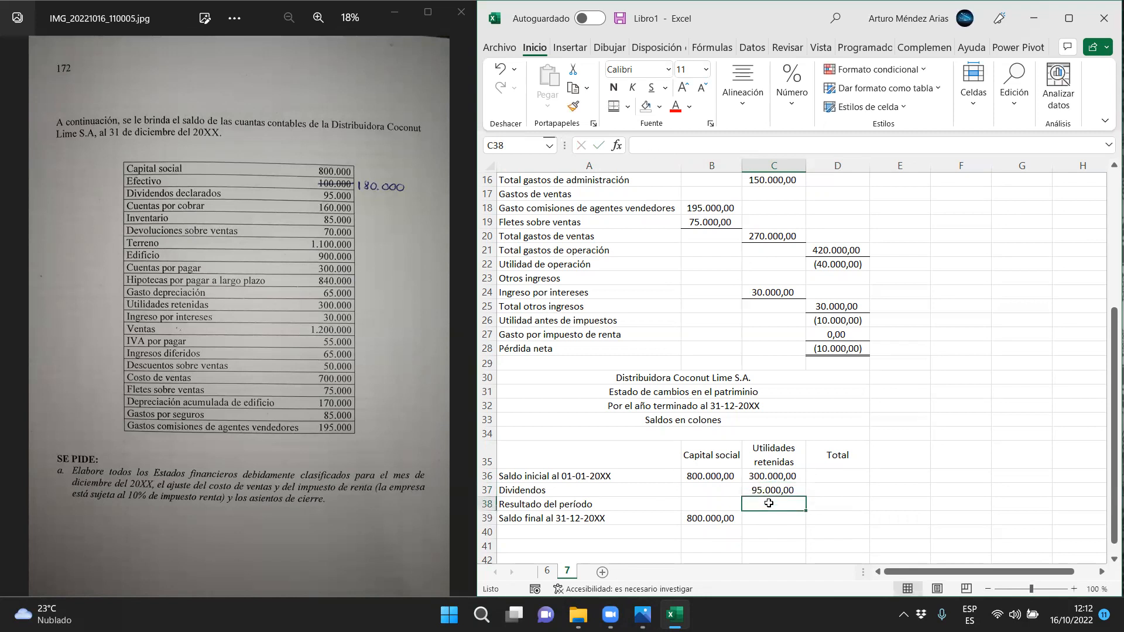
{"action": "type", "text": "10000"}
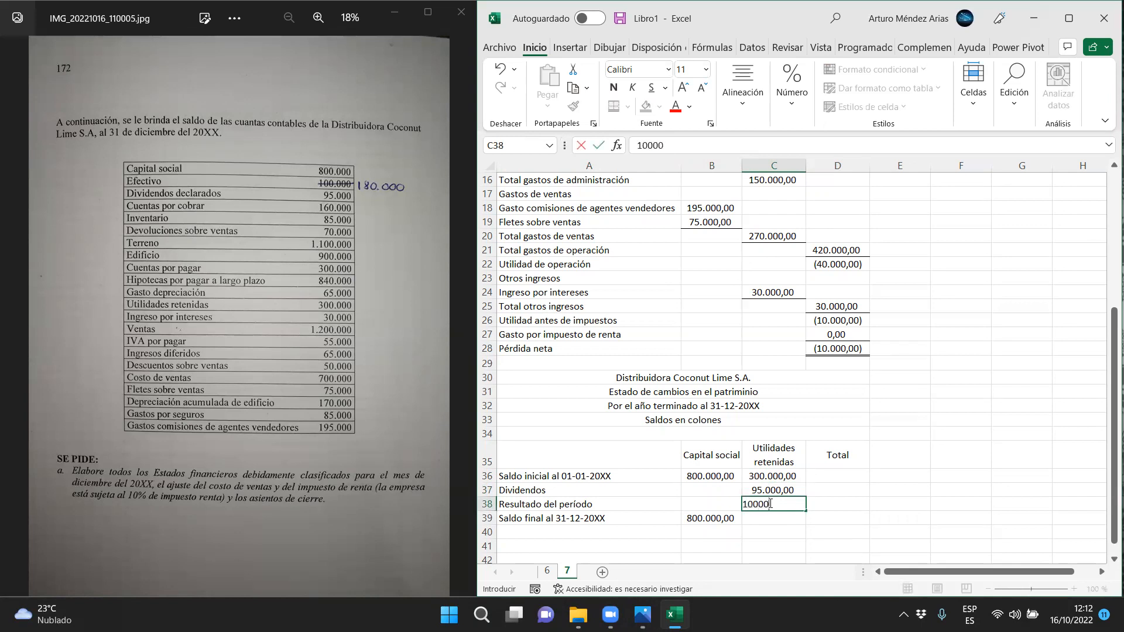
{"action": "key", "text": "Return"}
Calculate the final balance of Utilidades retenidas in C39 with =C36-C37-C38
{"action": "scroll", "coordinate": [866, 348], "scroll_direction": "up", "scroll_amount": 5}
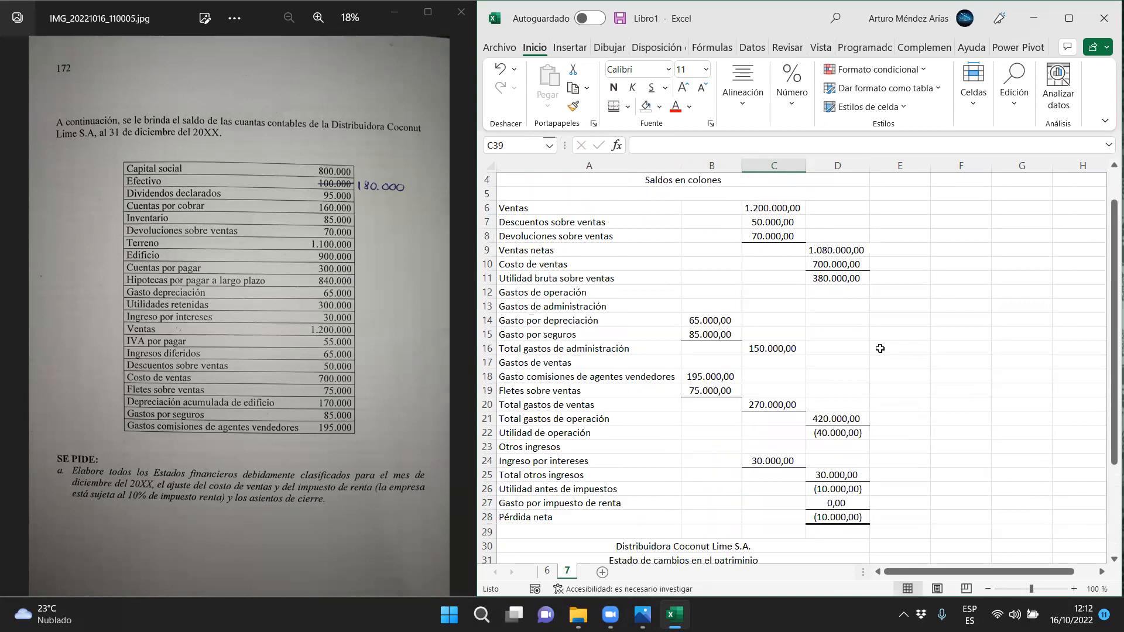
{"action": "scroll", "coordinate": [822, 523], "scroll_direction": "down", "scroll_amount": 1}
{"action": "mouse_move", "coordinate": [822, 522]}
{"action": "left_mouse_down"}
{"action": "mouse_move", "coordinate": [585, 522]}
{"action": "mouse_move", "coordinate": [834, 515]}
{"action": "left_mouse_up"}
{"action": "scroll", "coordinate": [834, 515], "scroll_direction": "down", "scroll_amount": 9}
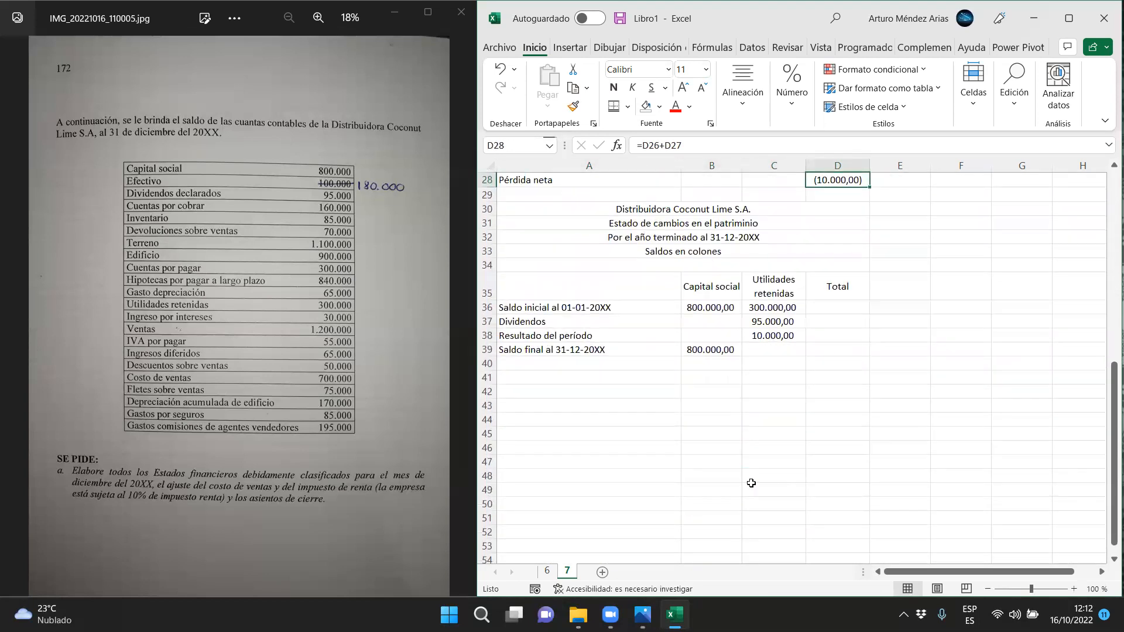
{"action": "left_click", "coordinate": [764, 311]}
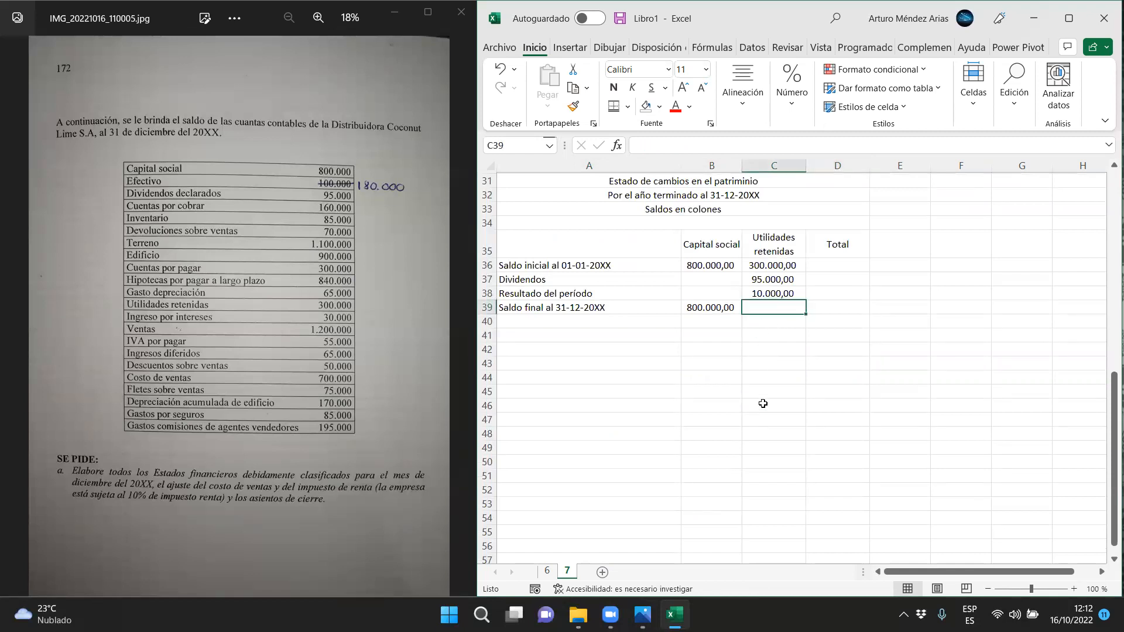
{"action": "type", "text": "="}
{"action": "key", "text": "Up"}
{"action": "key", "text": "Up"}
{"action": "key", "text": "Up"}
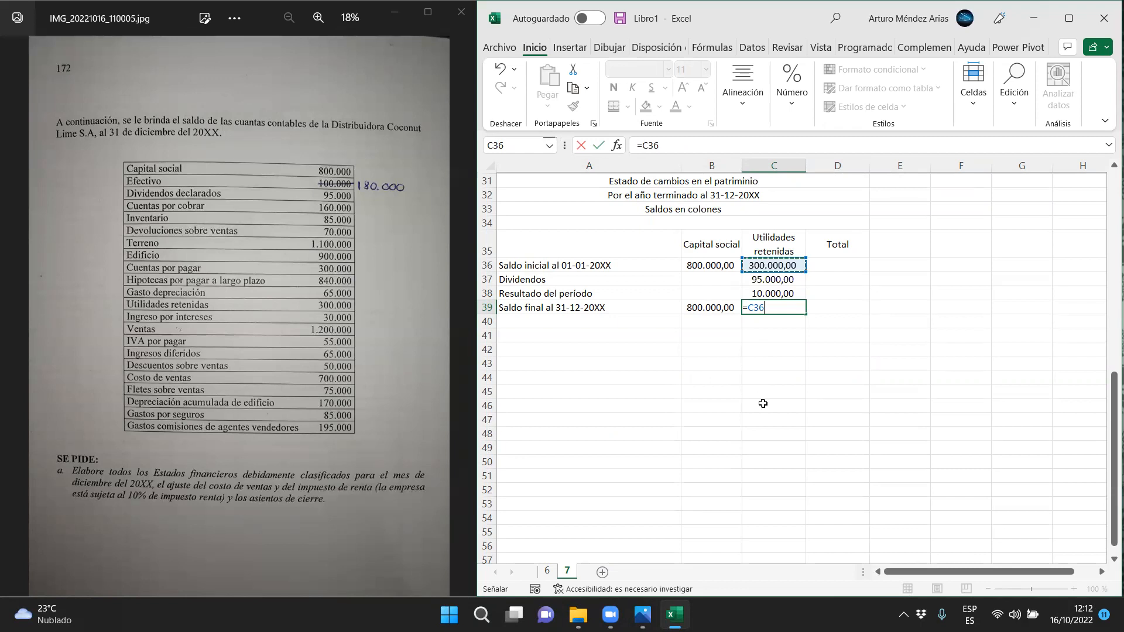
{"action": "type", "text": "-"}
{"action": "left_click", "coordinate": [763, 279]}
{"action": "type", "text": "-"}
{"action": "left_click", "coordinate": [753, 294]}
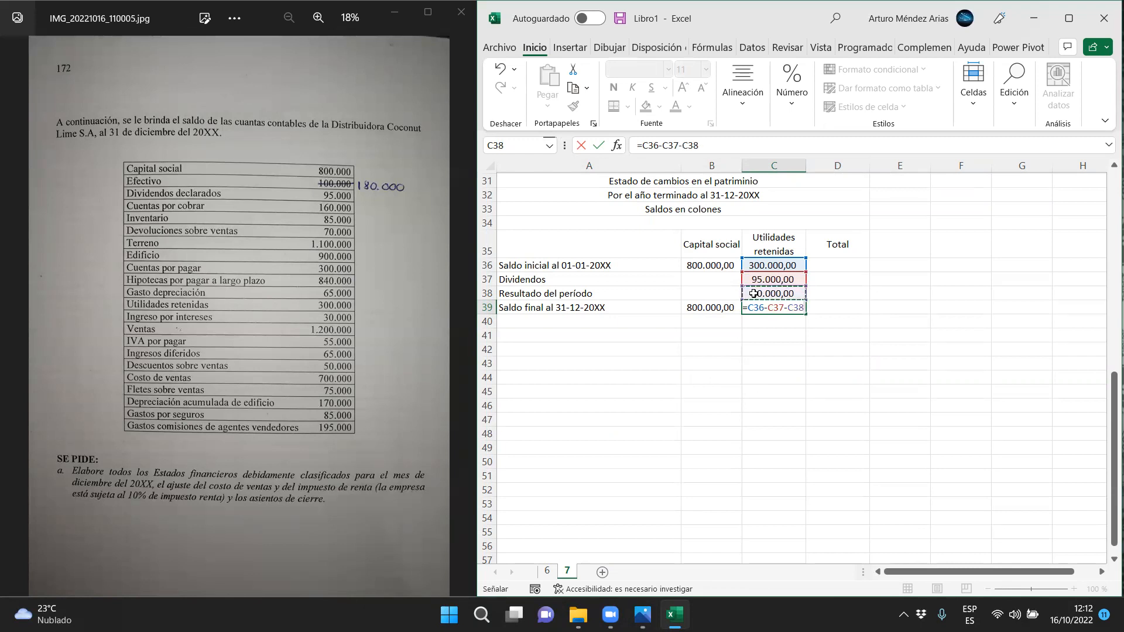
{"action": "key", "text": "Return"}
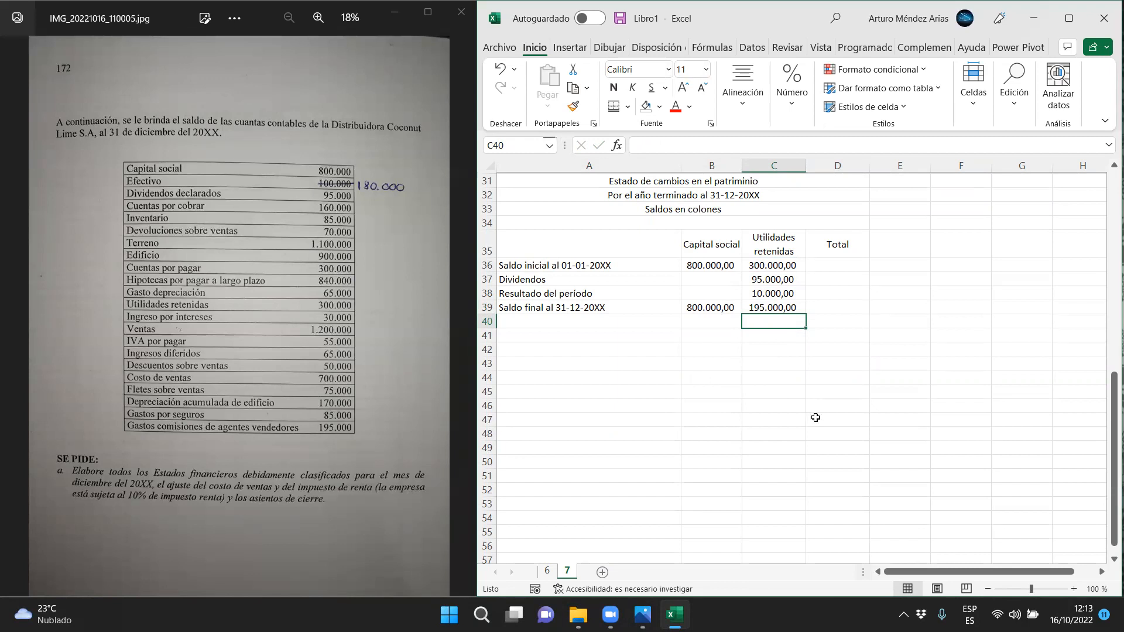
Total the opening balance row in D36 with =SUMA(B36:C36)
{"action": "left_click", "coordinate": [824, 268]}
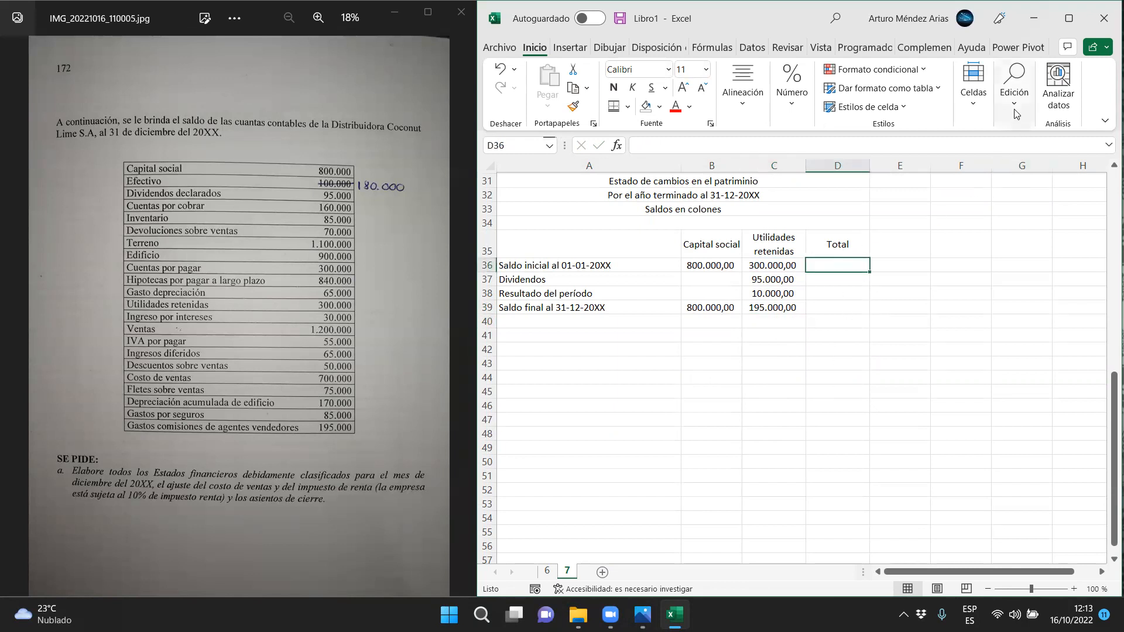
{"action": "left_click", "coordinate": [1014, 88]}
{"action": "left_click", "coordinate": [1011, 141]}
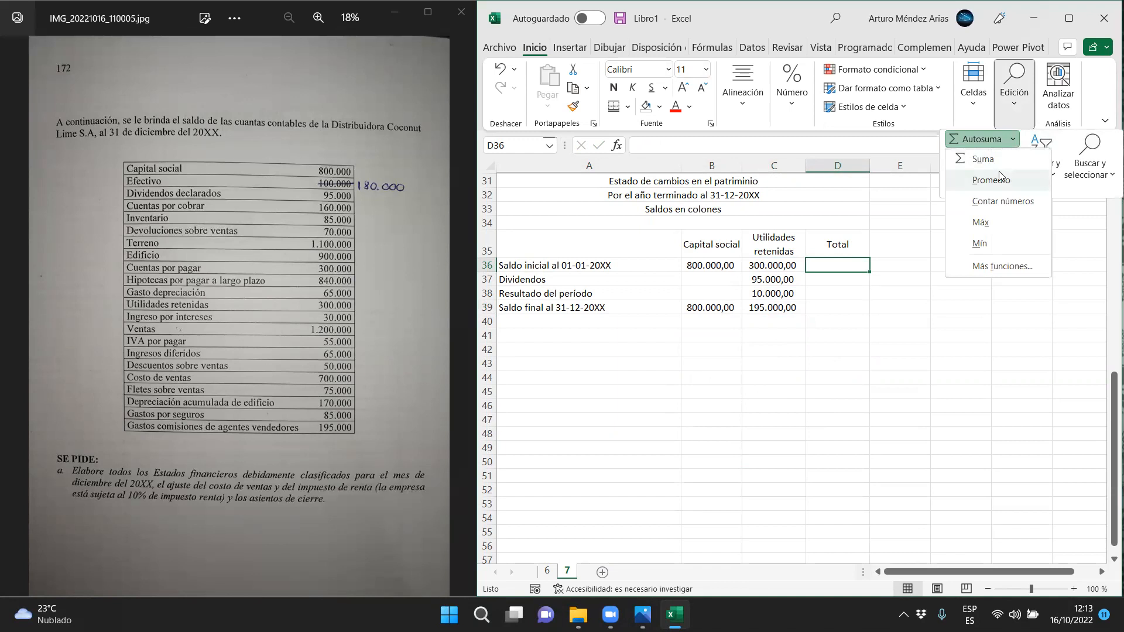
{"action": "left_click", "coordinate": [989, 158]}
{"action": "key", "text": "Return"}
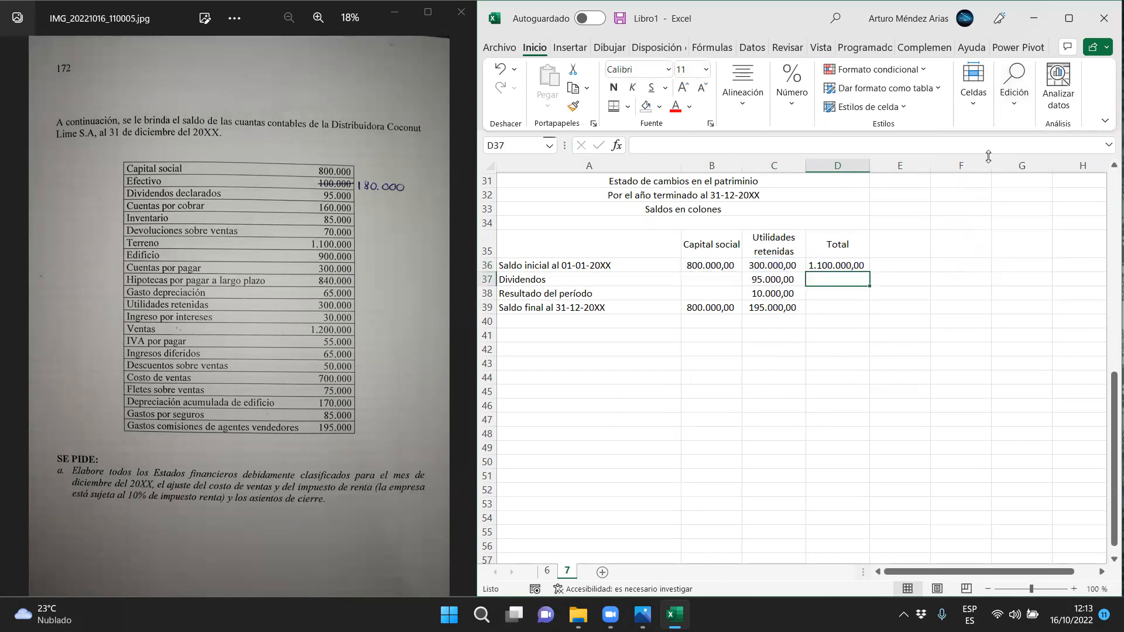
Fill the total formula from D36 down through D39 for the remaining rows
{"action": "left_click_drag", "start_coordinate": [555, 265], "coordinate": [786, 265]}
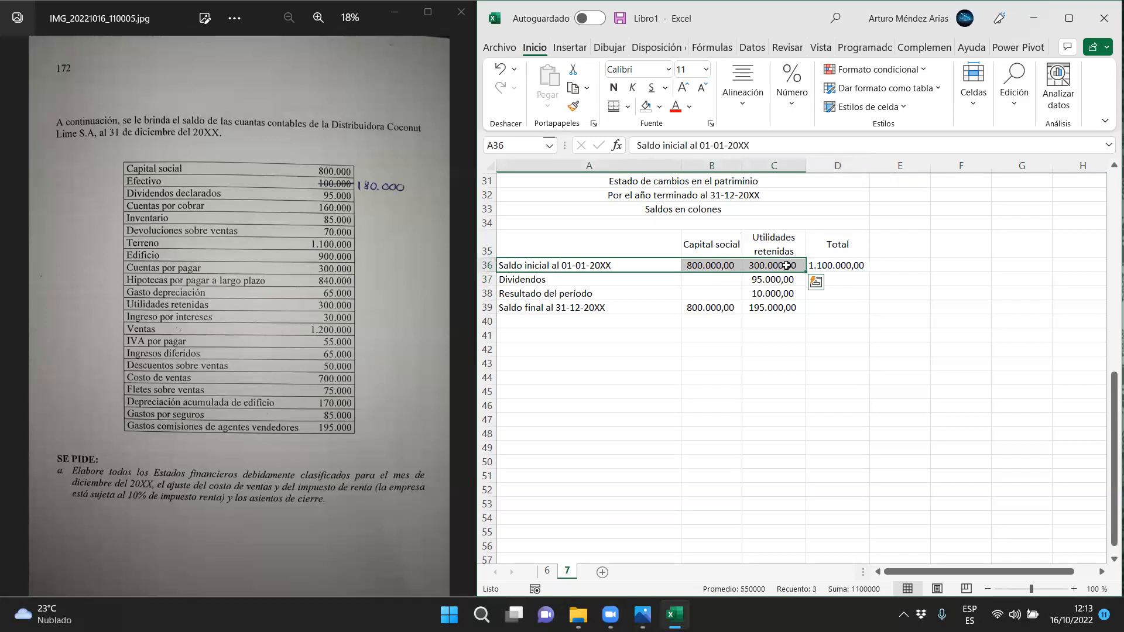
{"action": "left_click", "coordinate": [833, 267]}
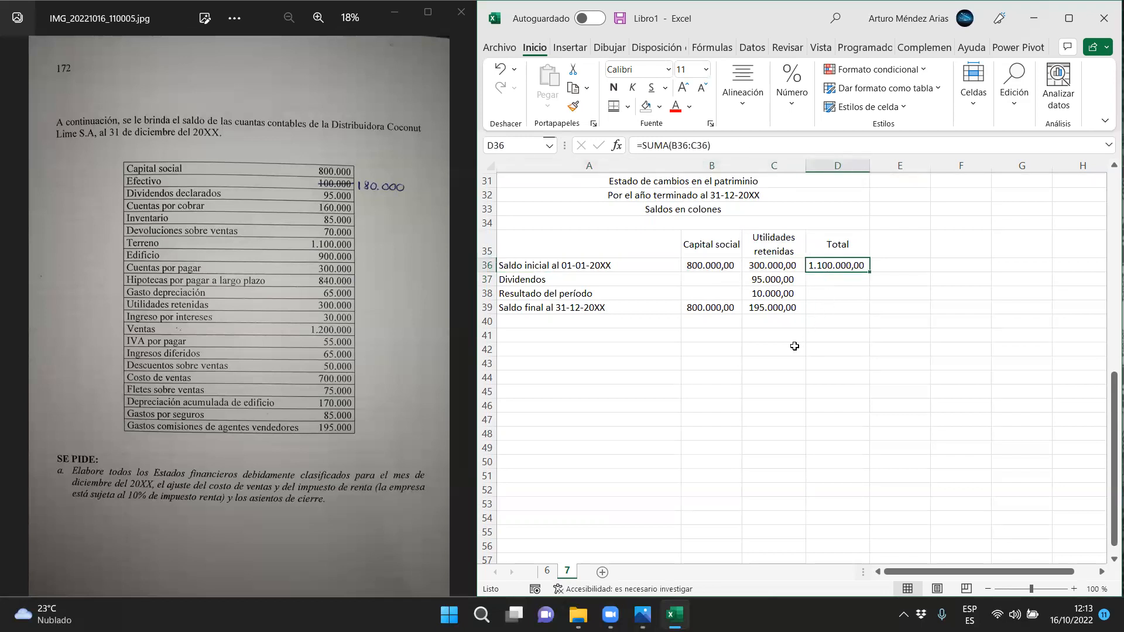
{"action": "left_click", "coordinate": [769, 339]}
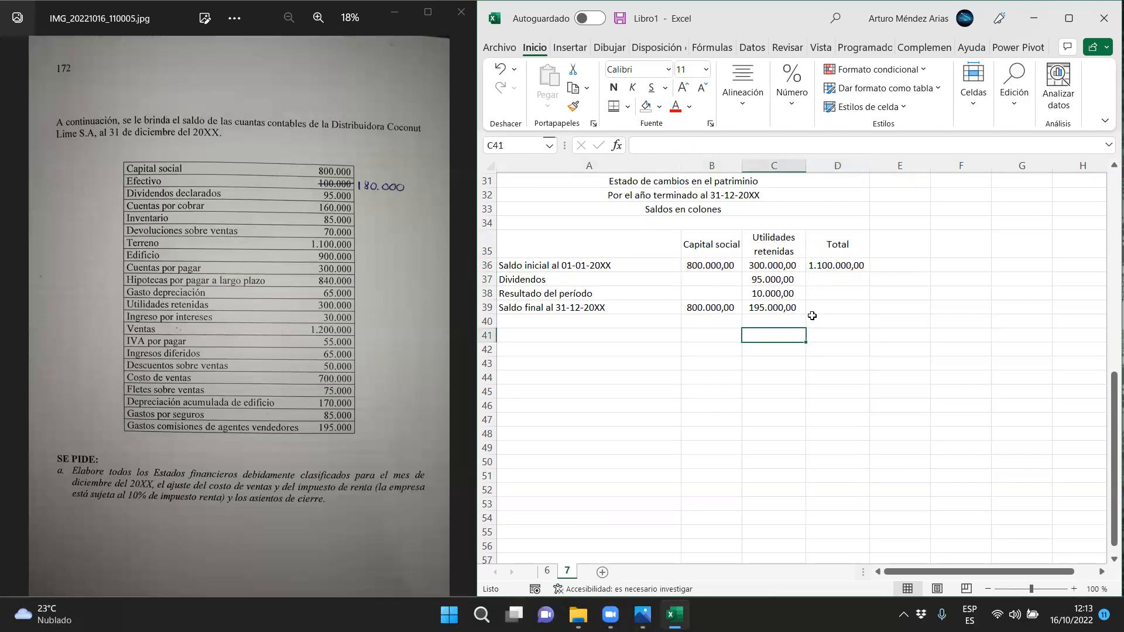
{"action": "left_click", "coordinate": [855, 268]}
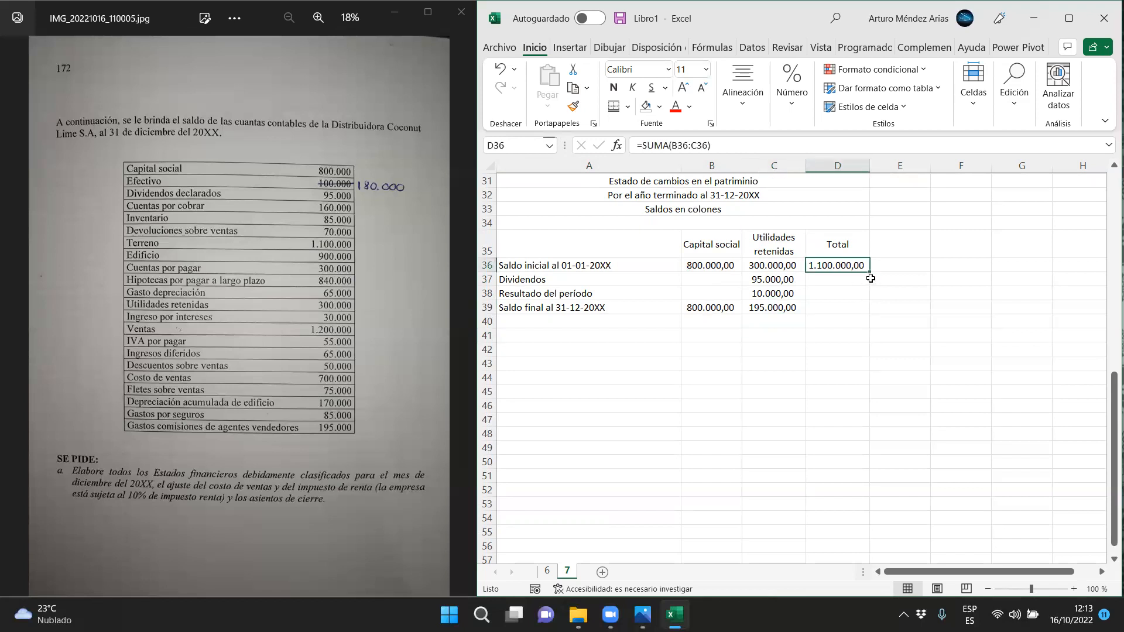
{"action": "left_click_drag", "start_coordinate": [869, 272], "coordinate": [836, 305]}
{"action": "left_click_drag", "start_coordinate": [577, 281], "coordinate": [754, 287]}
{"action": "left_click", "coordinate": [711, 350]}
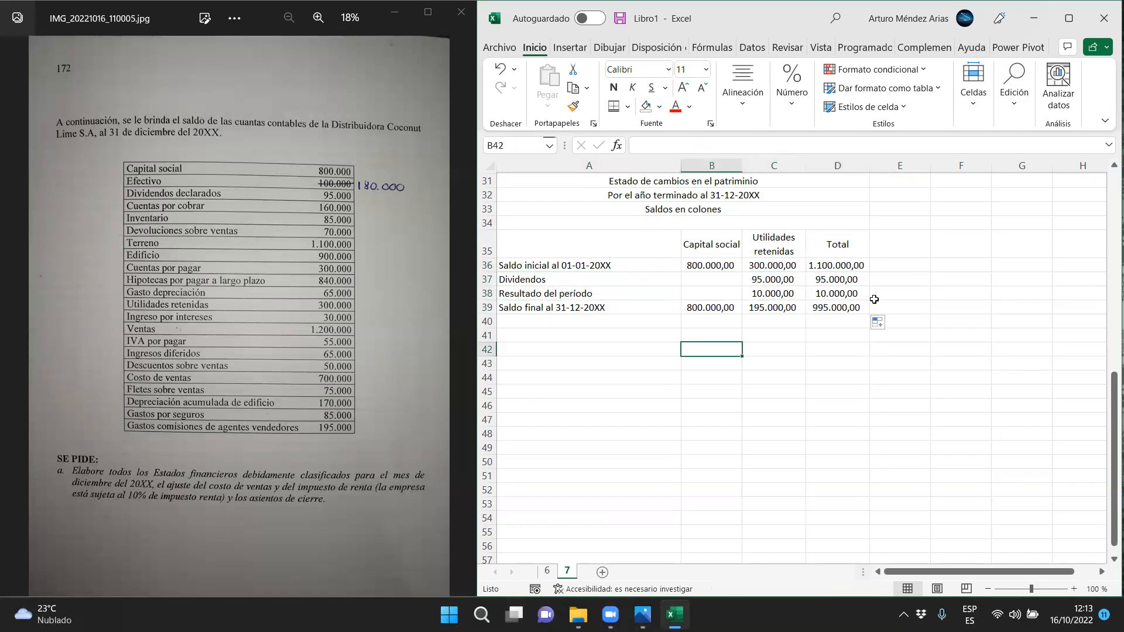
Apply a single line above and a double line below the final balance cells B39:D39
{"action": "left_click_drag", "start_coordinate": [841, 305], "coordinate": [721, 305]}
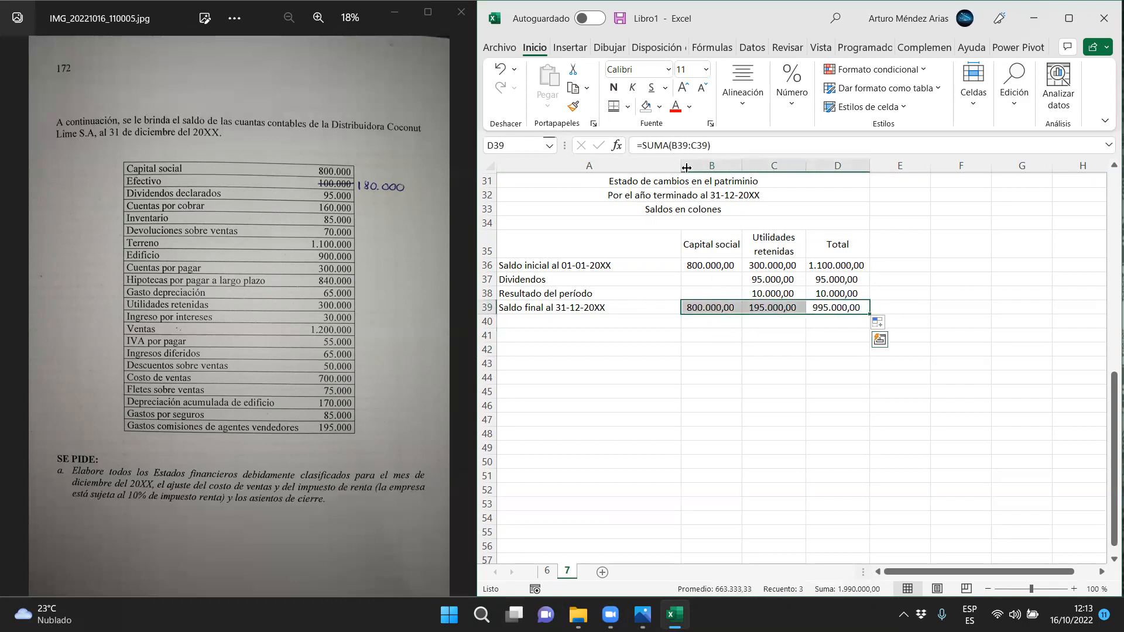
{"action": "left_click", "coordinate": [614, 106]}
{"action": "left_click", "coordinate": [850, 363]}
{"action": "left_click", "coordinate": [835, 303]}
{"action": "key", "text": "alt+equal"}
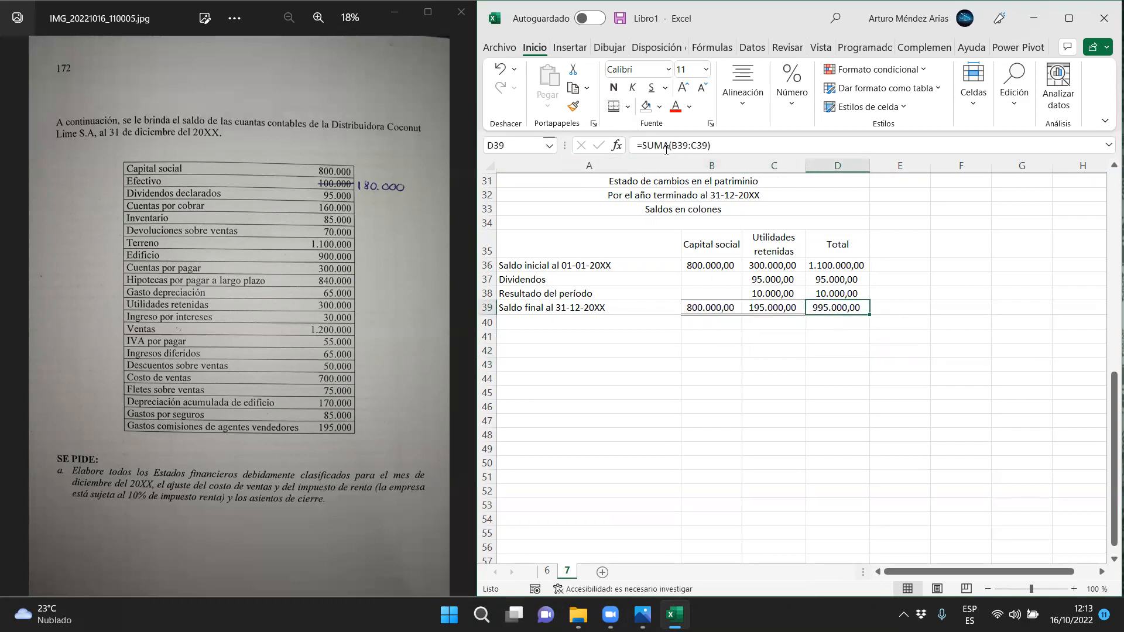
{"action": "key", "text": "Return"}
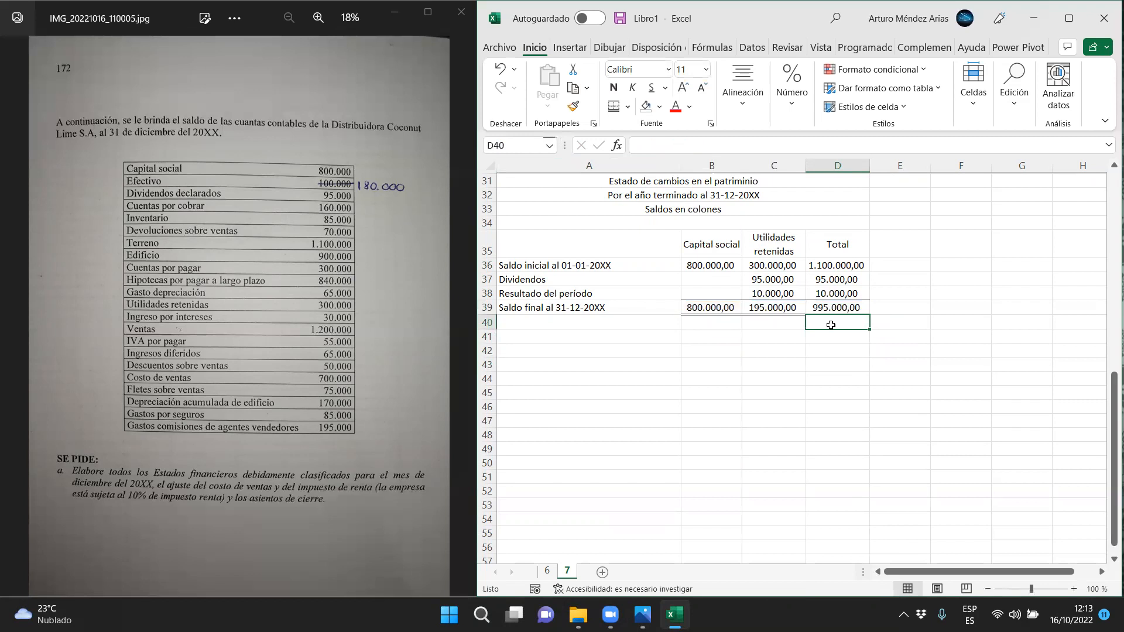
{"action": "left_click", "coordinate": [841, 305]}
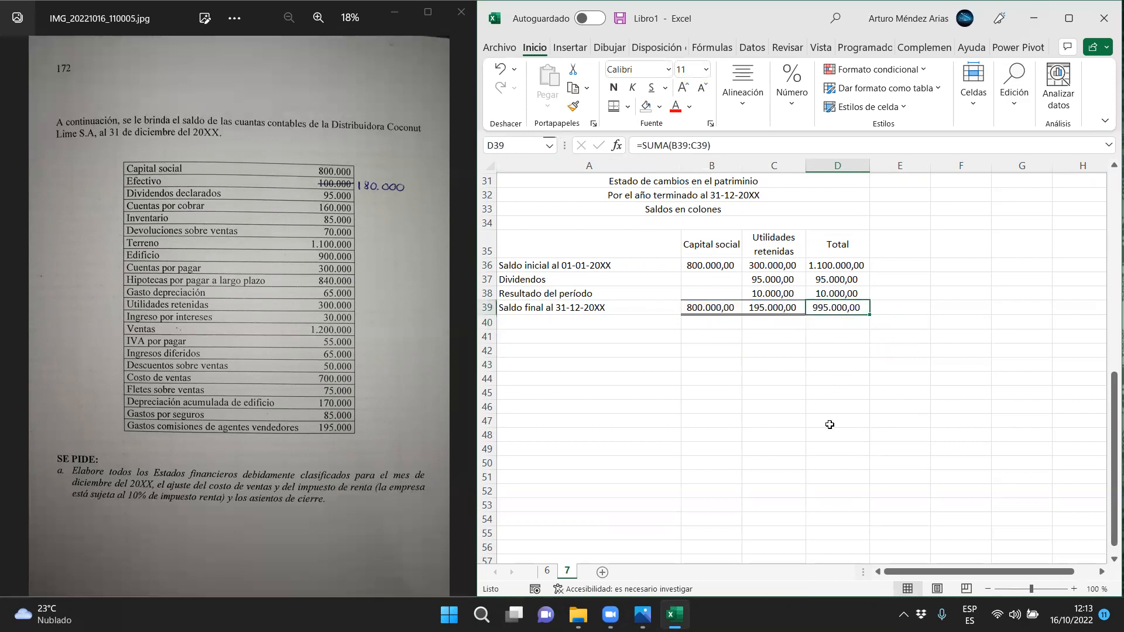
{"action": "left_click", "coordinate": [833, 263]}
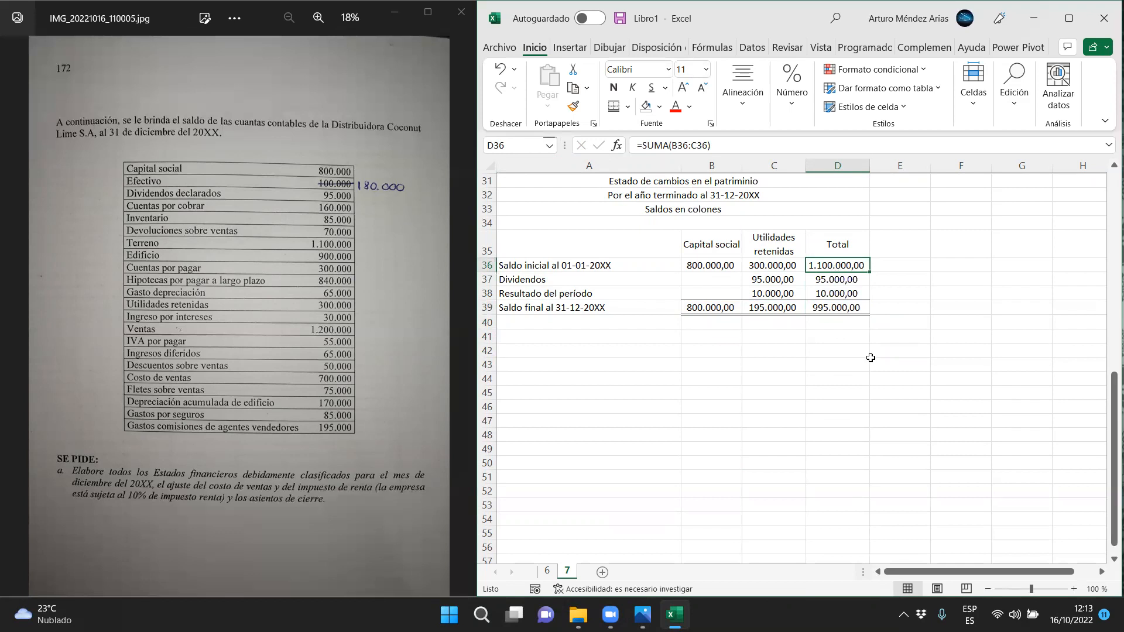
{"action": "left_click", "coordinate": [849, 309]}
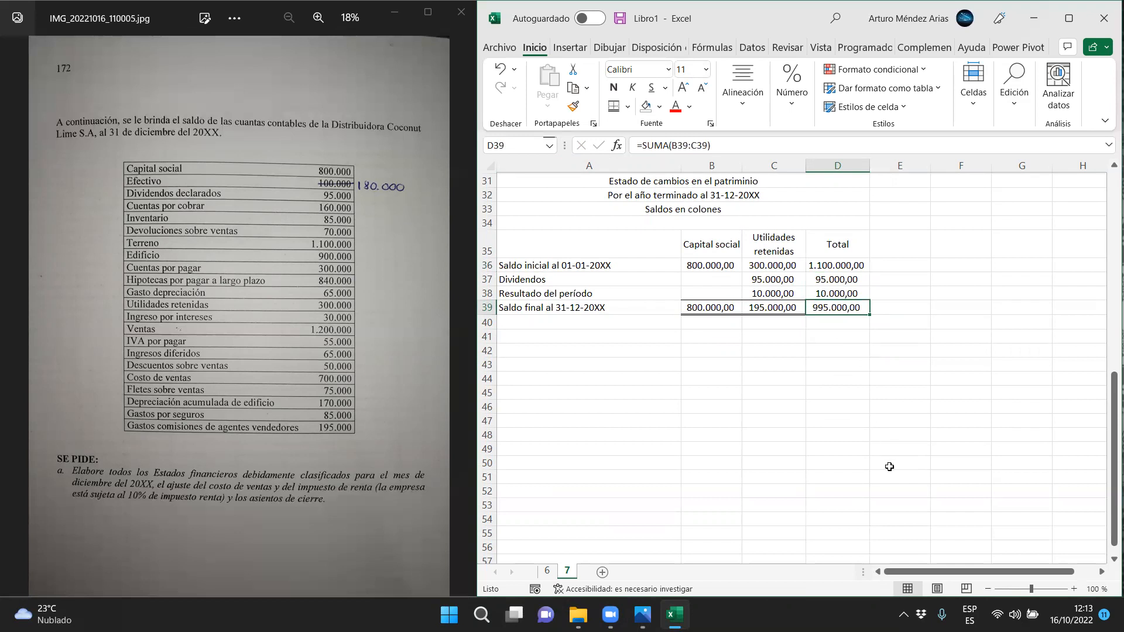
Copy the company name heading from row 30 to row 41 for a new statement
{"action": "scroll", "coordinate": [889, 467], "scroll_direction": "up", "scroll_amount": 1}
{"action": "left_click", "coordinate": [696, 212]}
{"action": "key", "text": "ctrl+c"}
{"action": "left_click", "coordinate": [629, 380]}
{"action": "key", "text": "ctrl+v"}
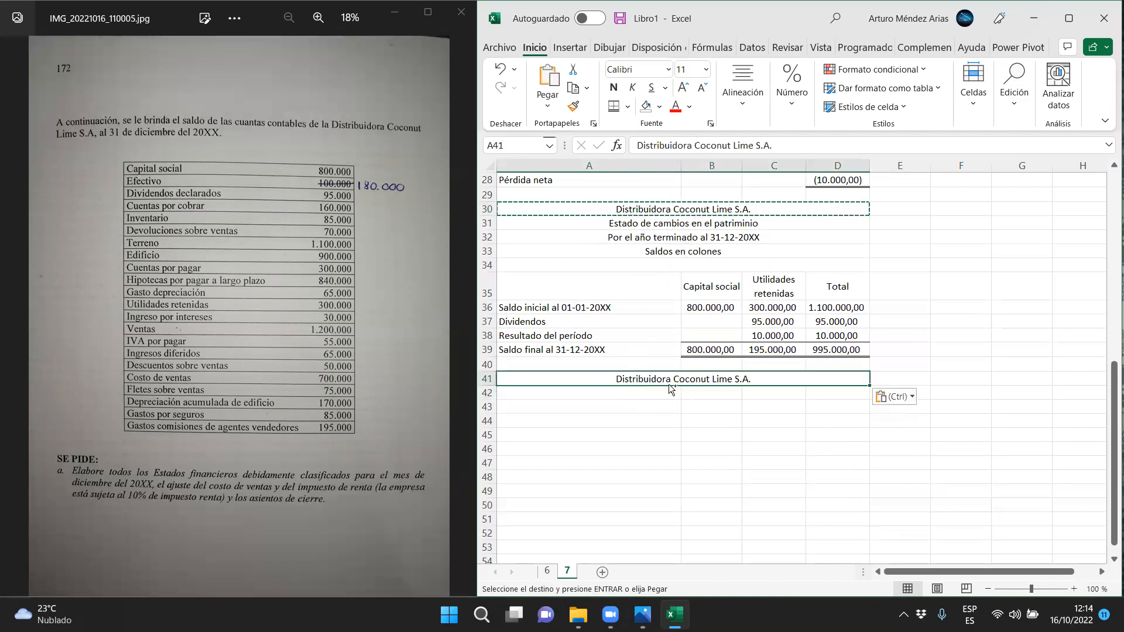
Fill the merged heading from row 41 down through row 45 and clear the copied text in rows 42 to 45
{"action": "left_click_drag", "start_coordinate": [869, 385], "coordinate": [852, 439]}
{"action": "left_click_drag", "start_coordinate": [800, 394], "coordinate": [783, 433]}
{"action": "key", "text": "Delete"}
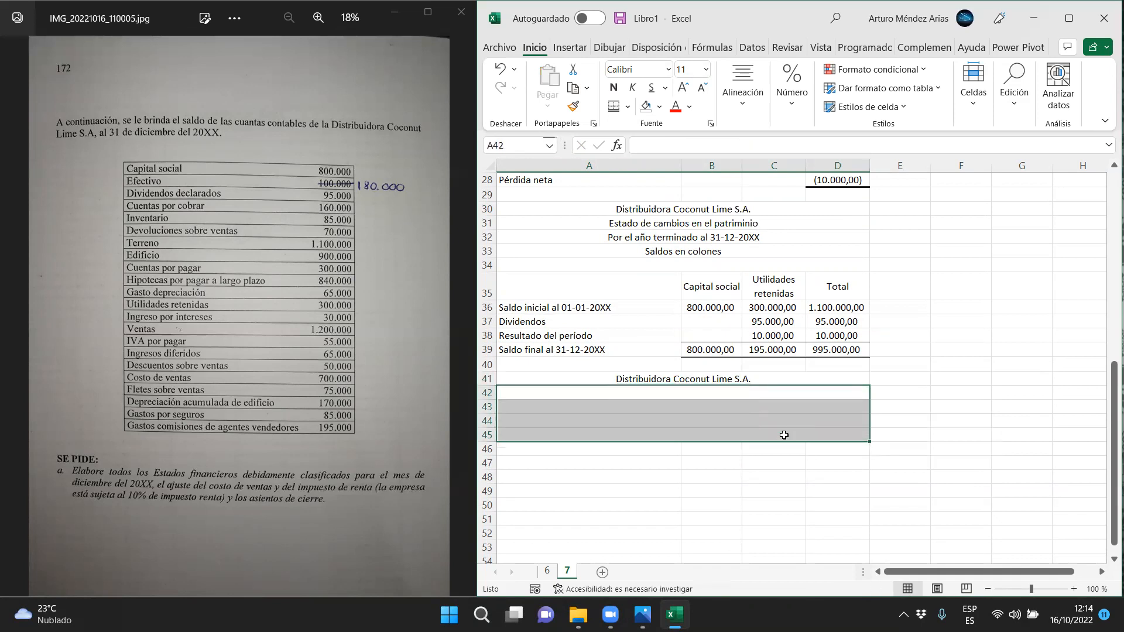
Enter the heading lines Estado de Situación Financiera, Al 31-12-20XX and Saldos en colones in rows 42 to 44
{"action": "left_click", "coordinate": [698, 392]}
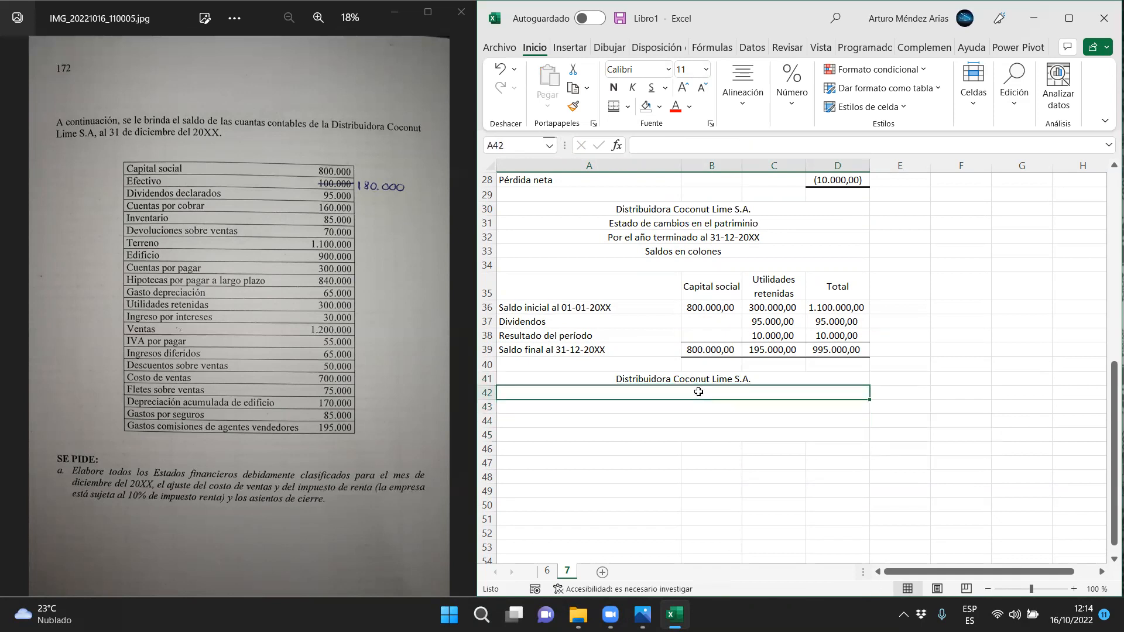
{"action": "type", "text": "Estado de Situación Financiera"}
{"action": "key", "text": "Return"}
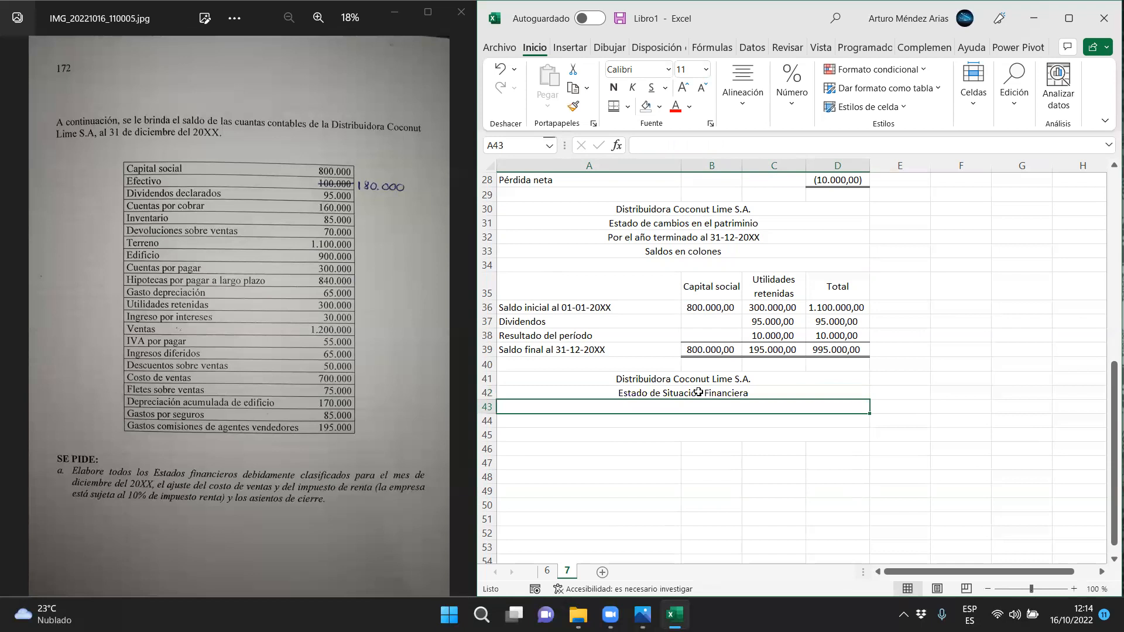
{"action": "type", "text": "Al 31-12-20XX"}
{"action": "key", "text": "Return"}
{"action": "type", "text": "saldos en col"}
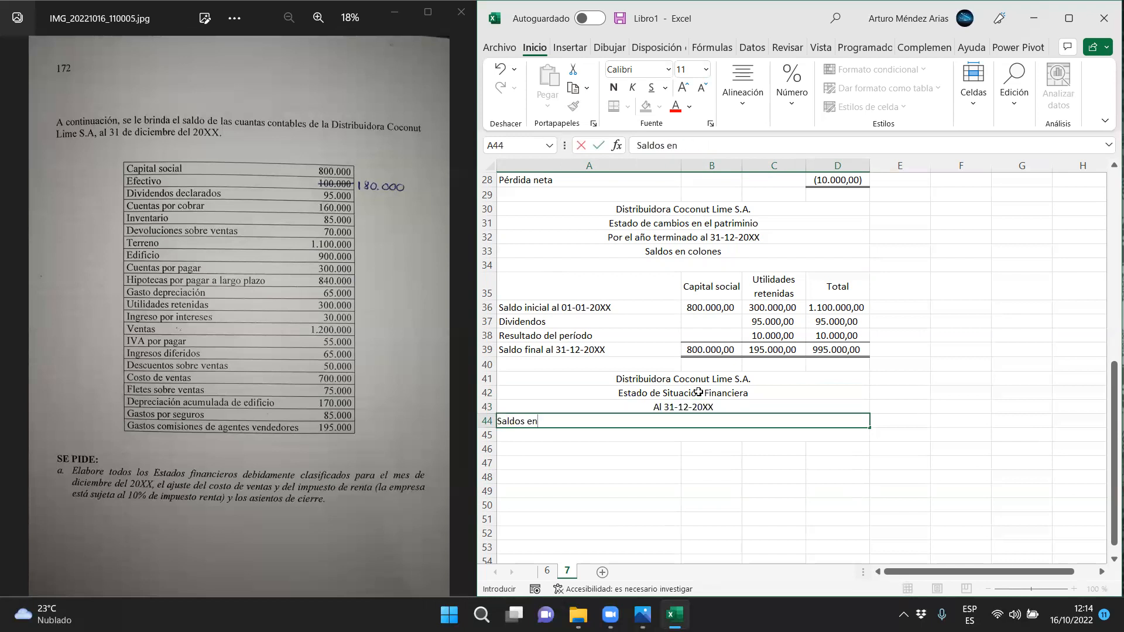
{"action": "type", "text": "ones"}
{"action": "key", "text": "Return"}
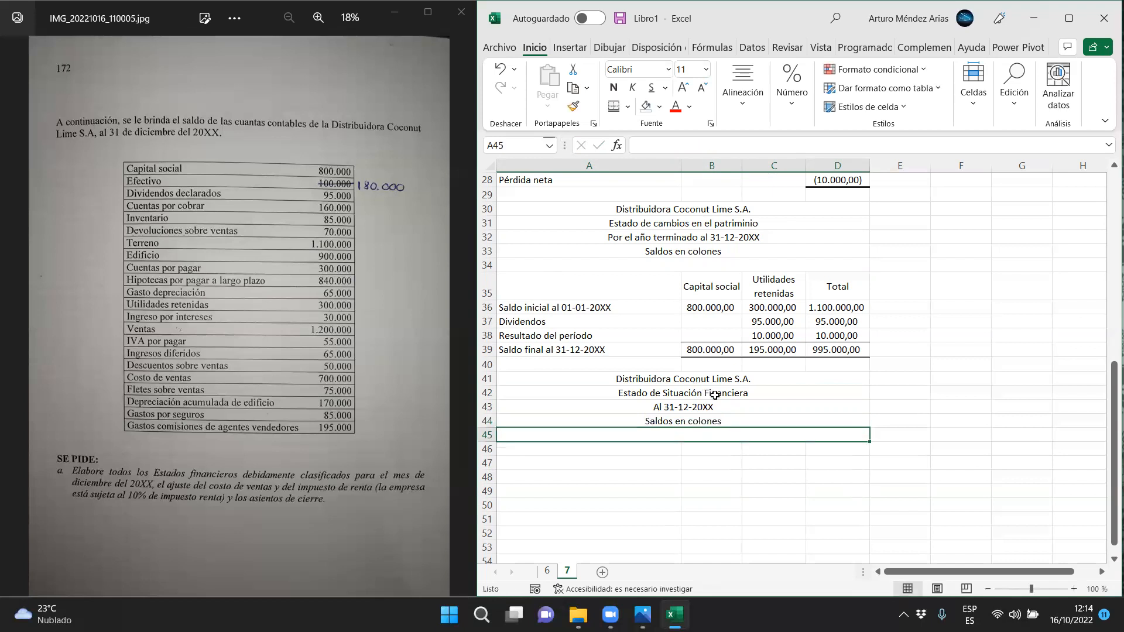
Enter the section title Activo in A46 and make it bold
{"action": "scroll", "coordinate": [706, 399], "scroll_direction": "down", "scroll_amount": 2}
{"action": "scroll", "coordinate": [706, 399], "scroll_direction": "down", "scroll_amount": 2}
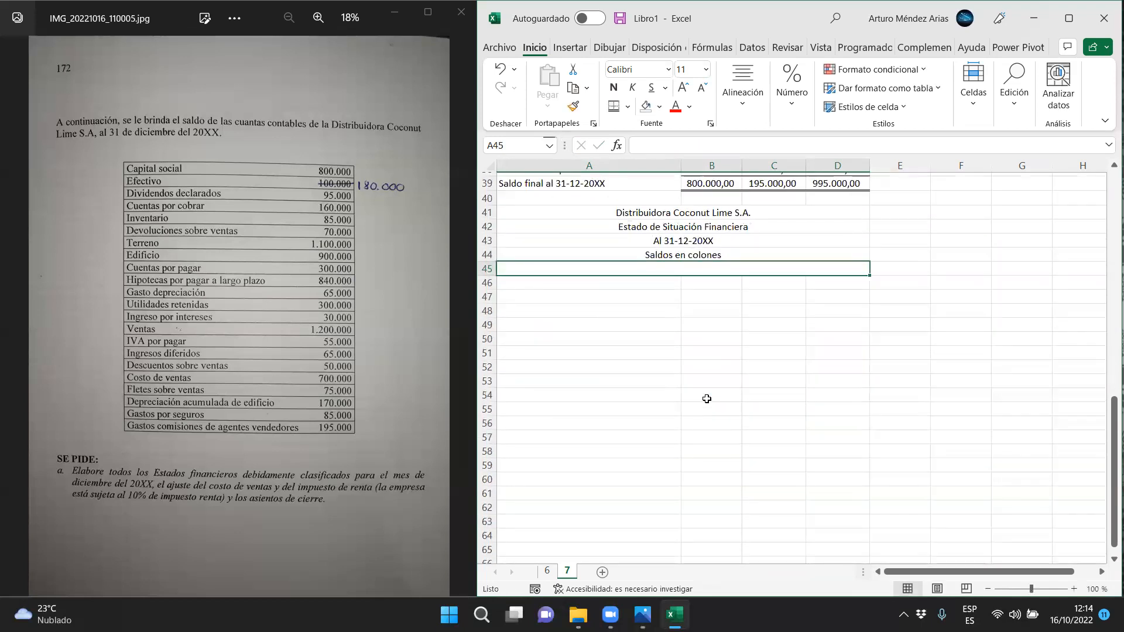
{"action": "left_click", "coordinate": [1106, 165]}
{"action": "left_click", "coordinate": [576, 252]}
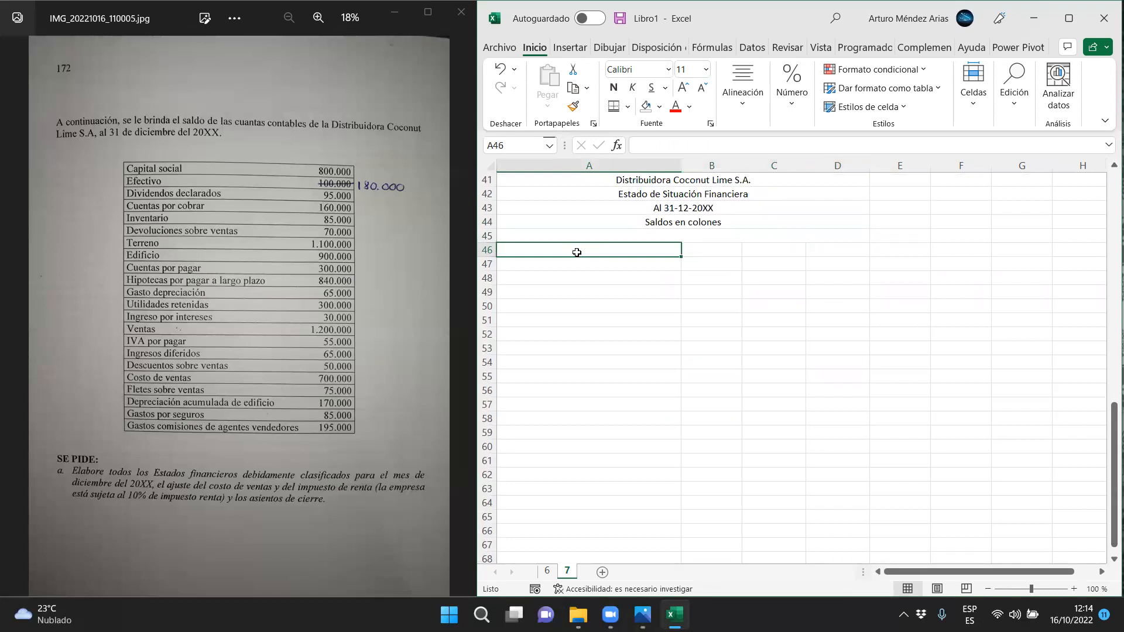
{"action": "type", "text": "Activo"}
{"action": "key", "text": "Return"}
{"action": "left_click", "coordinate": [566, 251]}
{"action": "left_click", "coordinate": [613, 87]}
Enter the underlined subheading Activo corriente in A47
{"action": "left_click", "coordinate": [534, 268]}
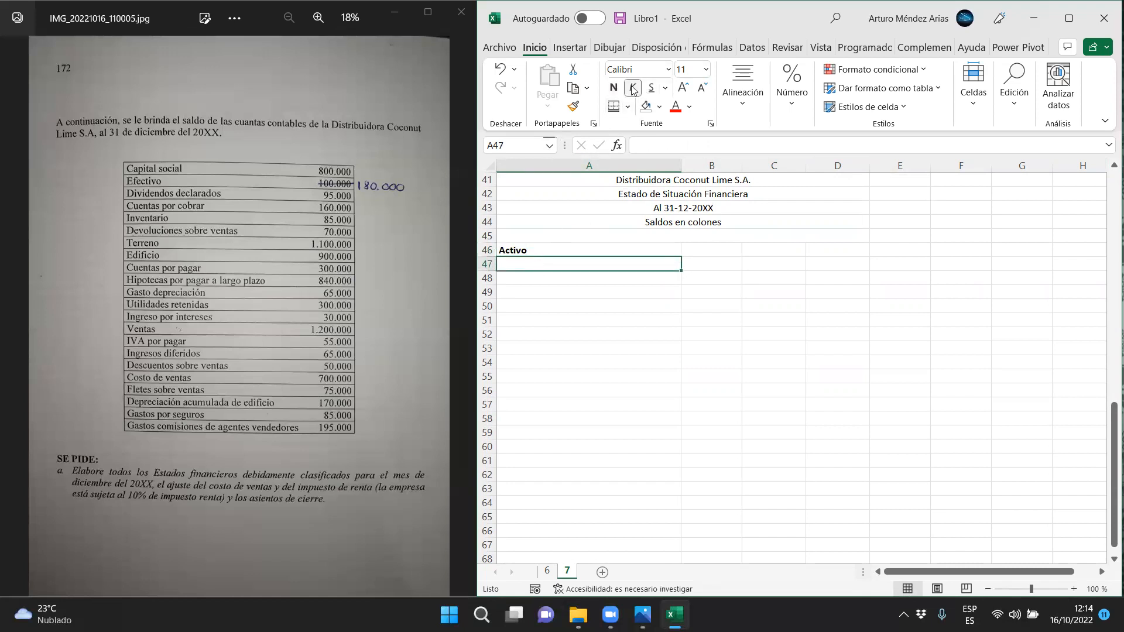
{"action": "left_click", "coordinate": [652, 87]}
{"action": "type", "text": "Activo corriente"}
{"action": "key", "text": "Return"}
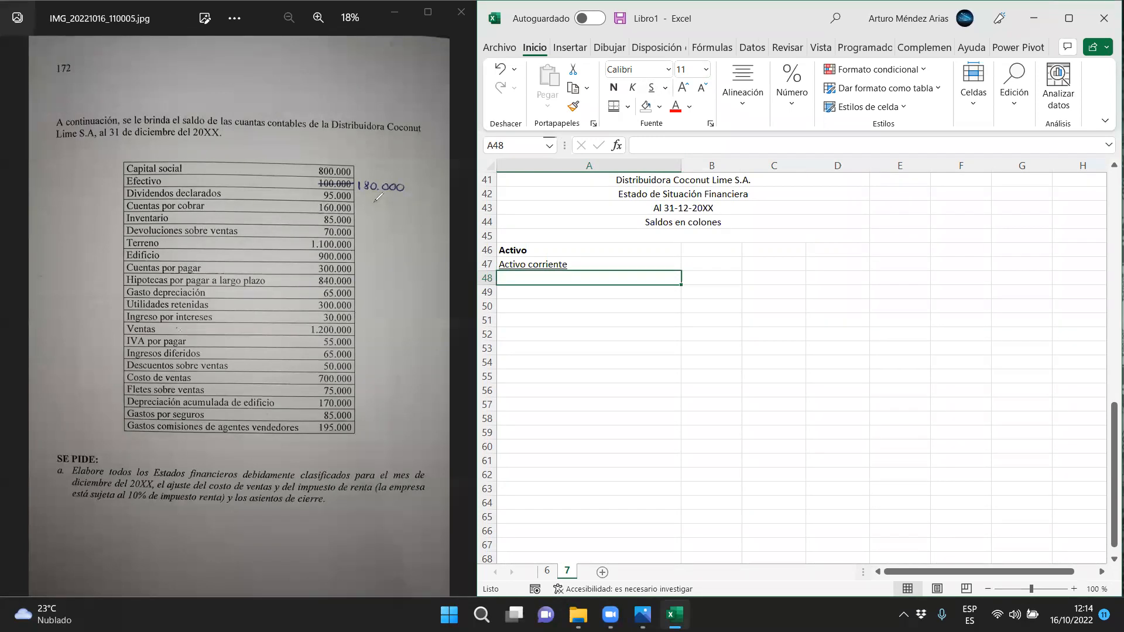
Enter Efectivo in A48 with the corrected balance of 180000 in C48
{"action": "mouse_move", "coordinate": [369, 164]}
{"action": "left_mouse_down"}
{"action": "mouse_move", "coordinate": [404, 199]}
{"action": "mouse_move", "coordinate": [354, 172]}
{"action": "mouse_move", "coordinate": [358, 199]}
{"action": "left_mouse_up"}
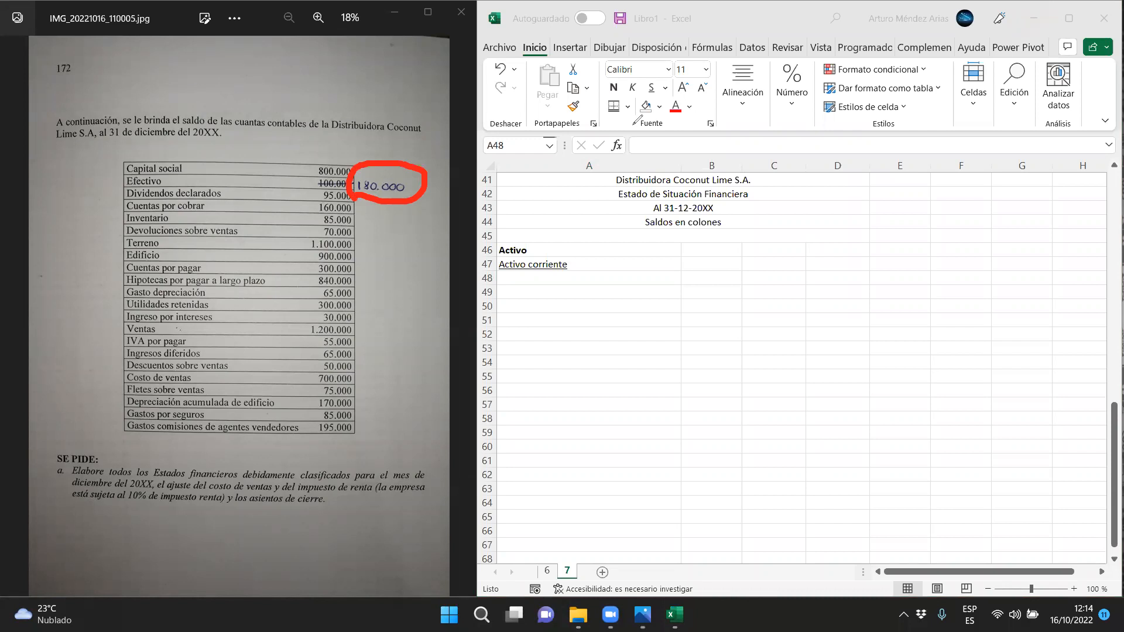
{"action": "key", "text": "Escape"}
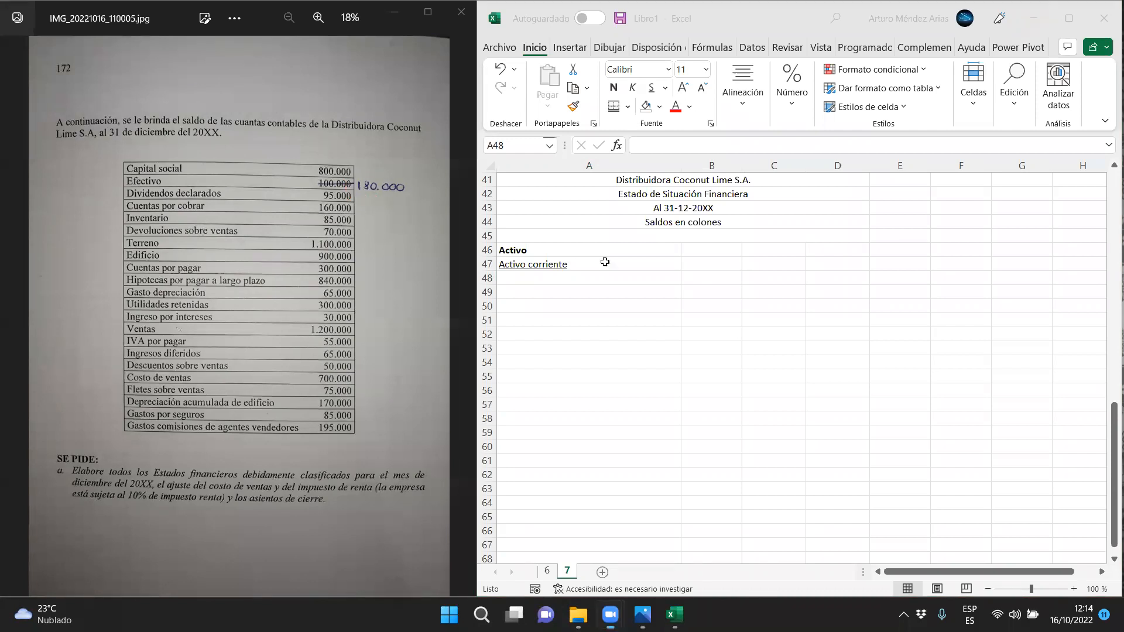
{"action": "left_click", "coordinate": [559, 287]}
{"action": "type", "text": "Efectivo"}
{"action": "key", "text": "Tab"}
{"action": "key", "text": "Tab"}
{"action": "type", "text": "180000"}
{"action": "key", "text": "Return"}
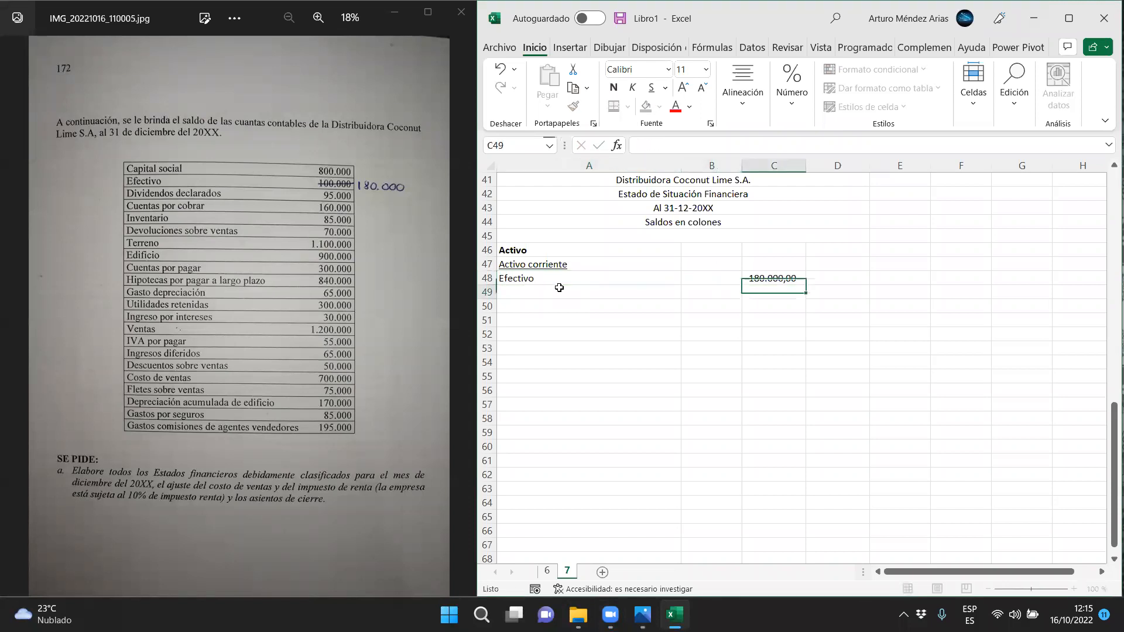
Enter Cuentas por cobrar in A49 with a balance of 160000 in C49
{"action": "left_click", "coordinate": [559, 288]}
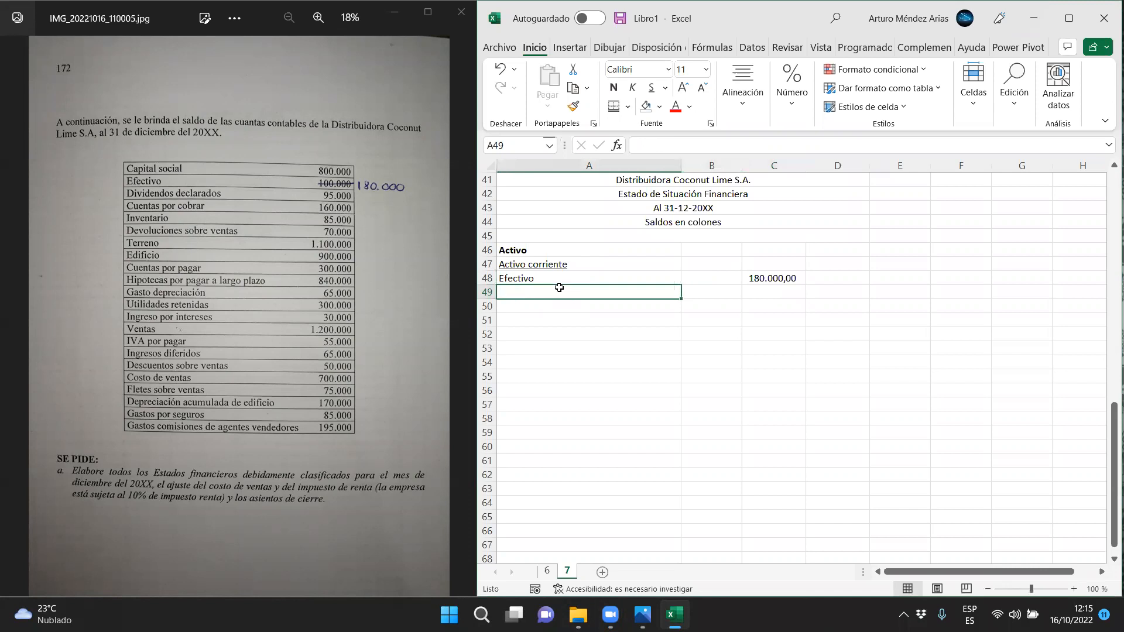
{"action": "type", "text": "Cuentas por cobrar"}
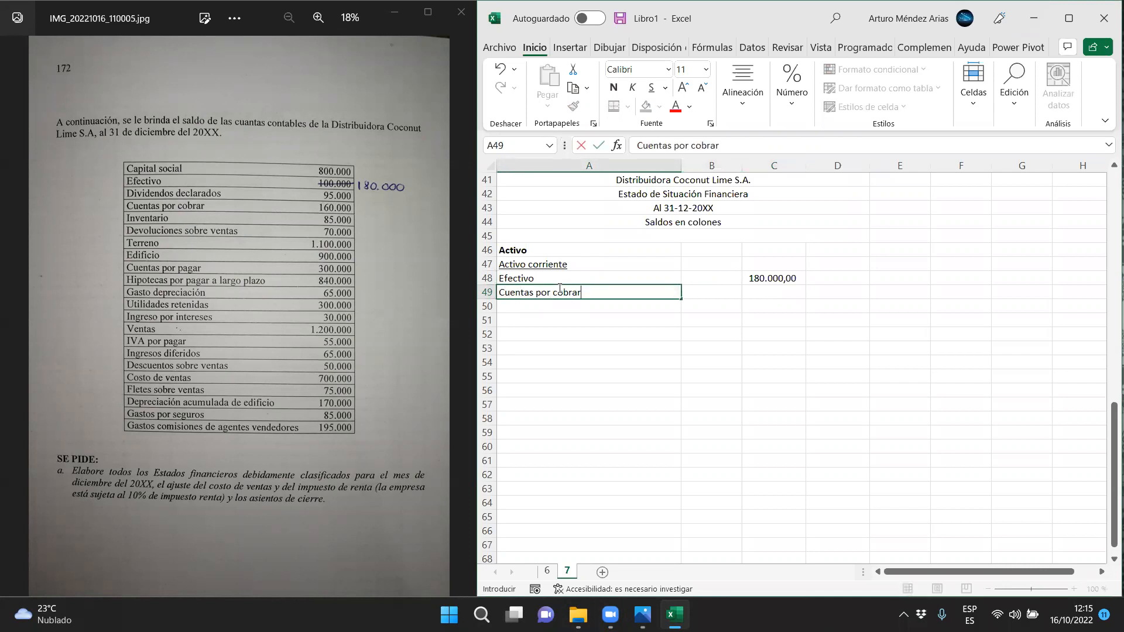
{"action": "key", "text": "Tab"}
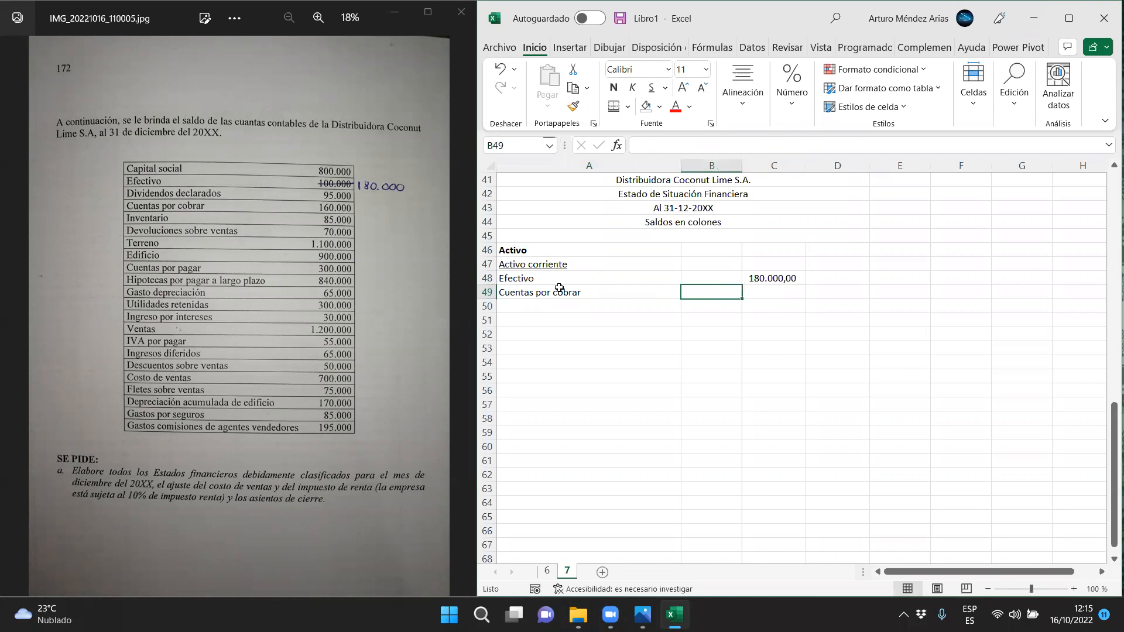
{"action": "key", "text": "Tab"}
{"action": "type", "text": "160000"}
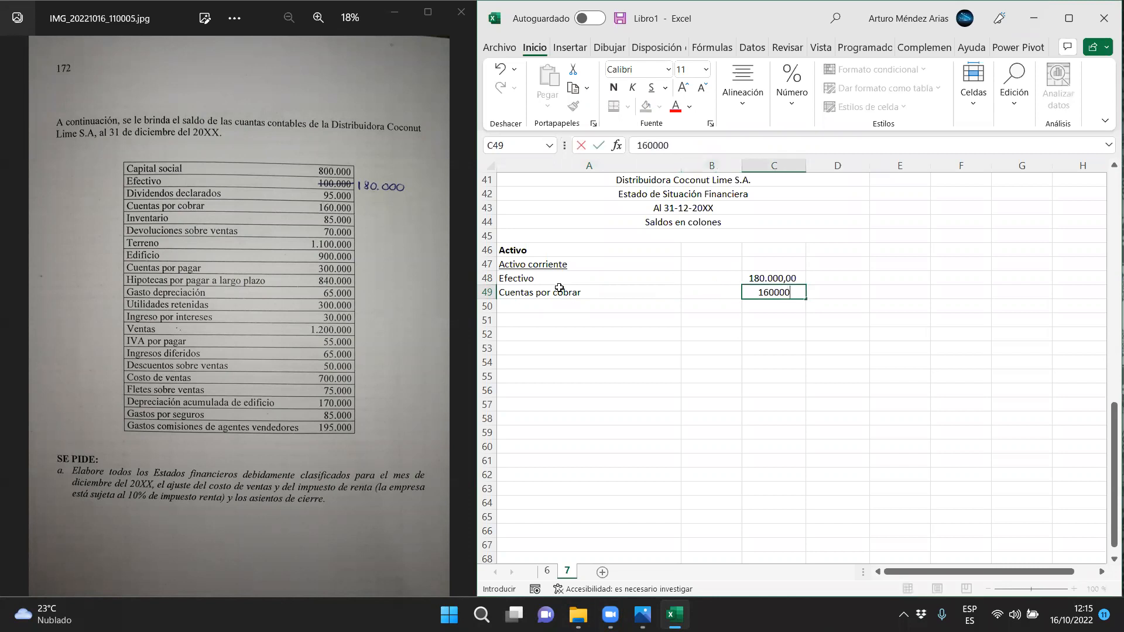
{"action": "key", "text": "Return"}
Enter Inventario in A50 with a balance of 85000 in C50
{"action": "type", "text": "I"}
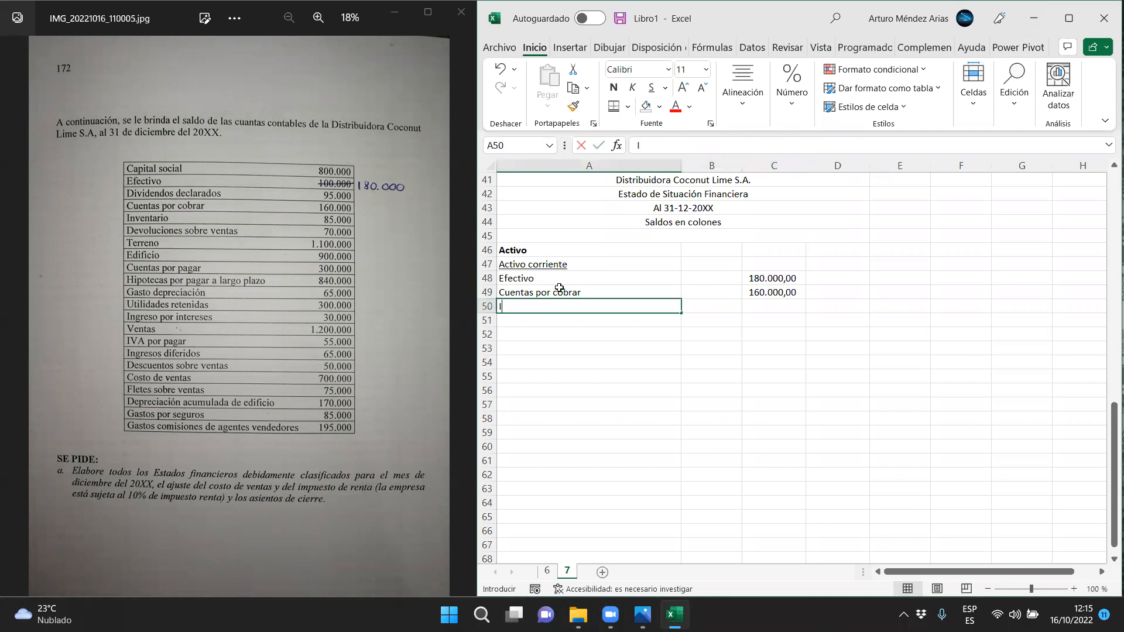
{"action": "type", "text": "nventario"}
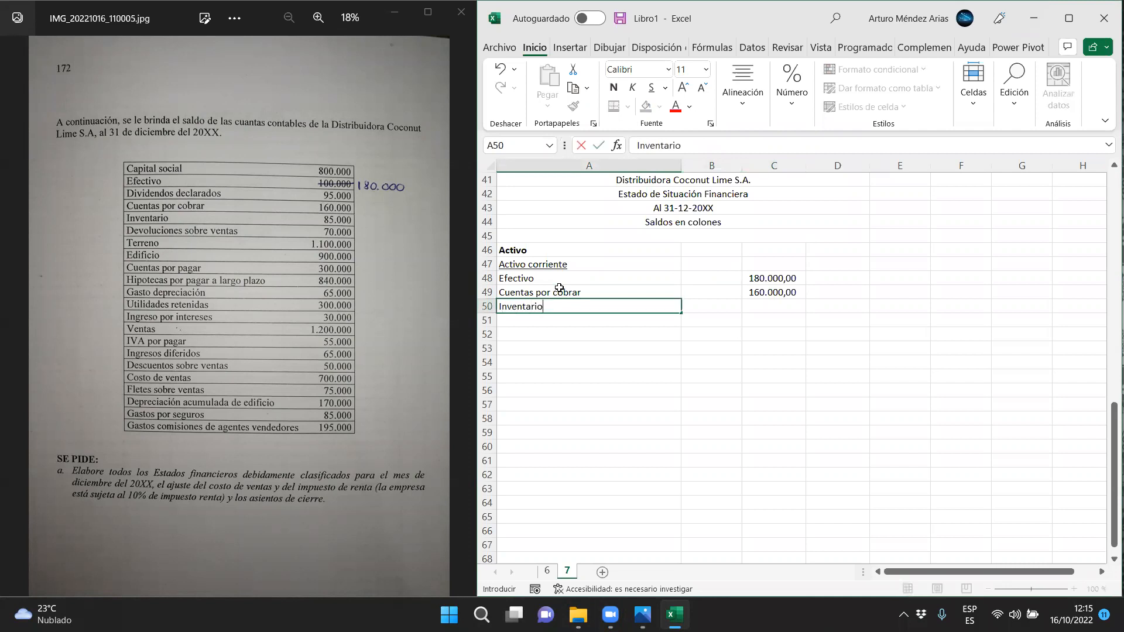
{"action": "key", "text": "Tab"}
{"action": "key", "text": "Tab"}
{"action": "type", "text": "85000"}
{"action": "key", "text": "Return"}
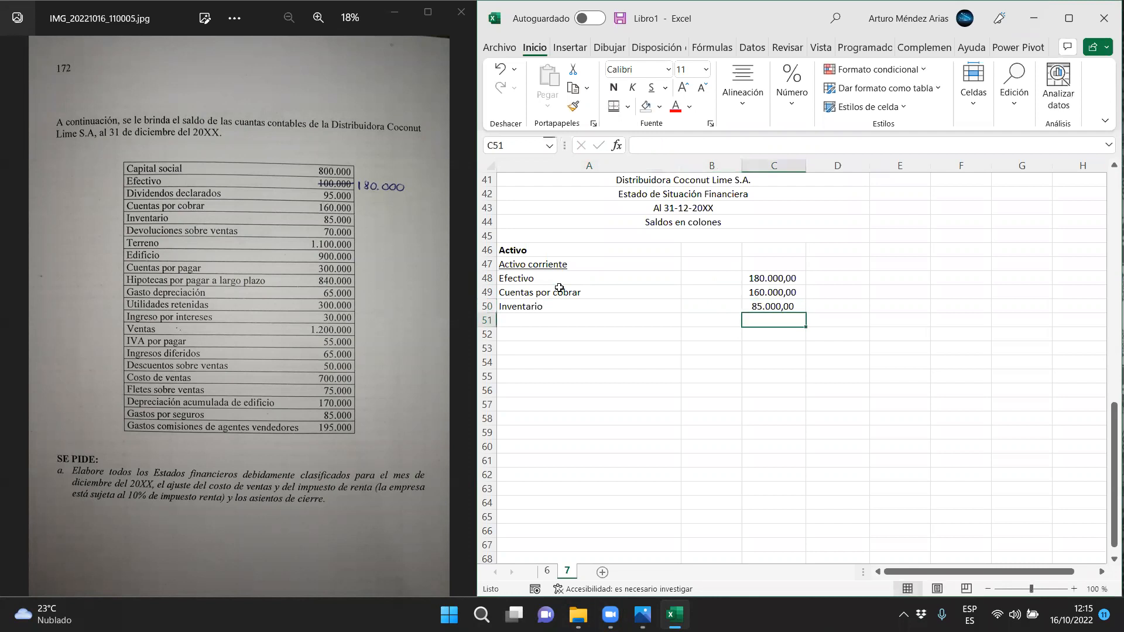
Enter the label Total activo corriente in A51
{"action": "left_click", "coordinate": [534, 316]}
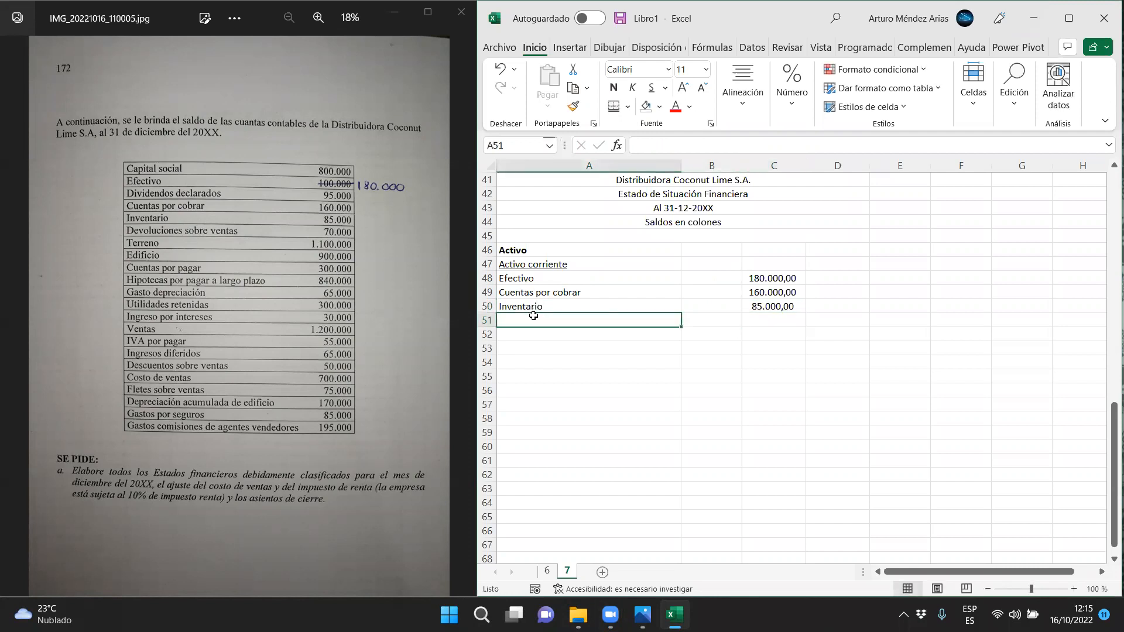
{"action": "type", "text": "Total activo cor"}
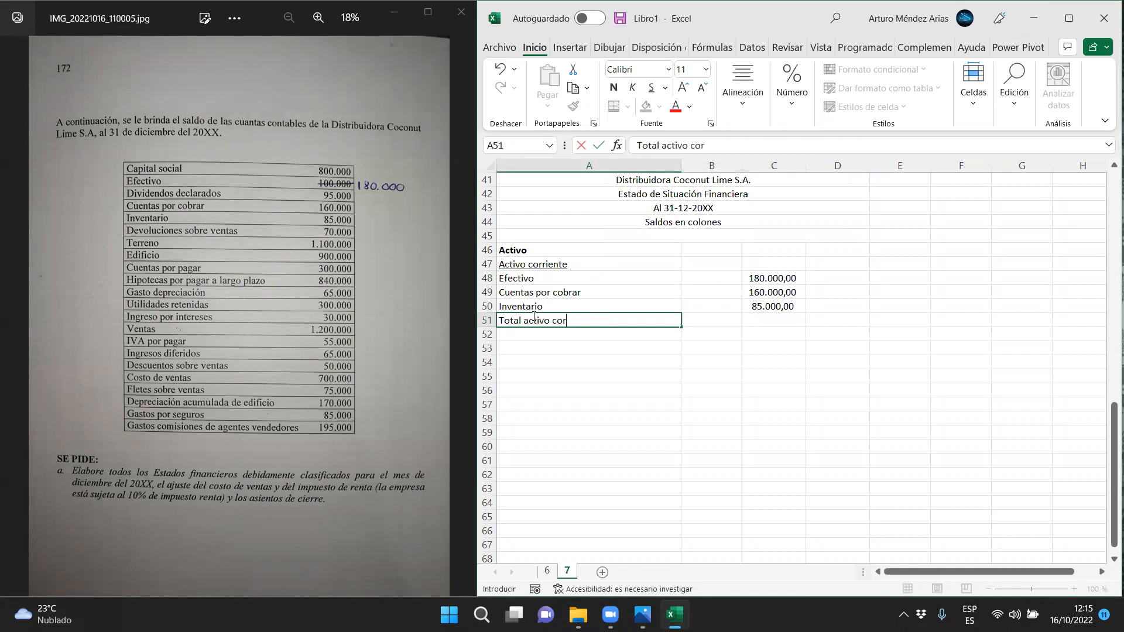
{"action": "type", "text": "riente"}
Calculate the current assets total in D51 with =SUMA(C48:C50)
{"action": "key", "text": "Right"}
{"action": "key", "text": "Right"}
{"action": "key", "text": "Right"}
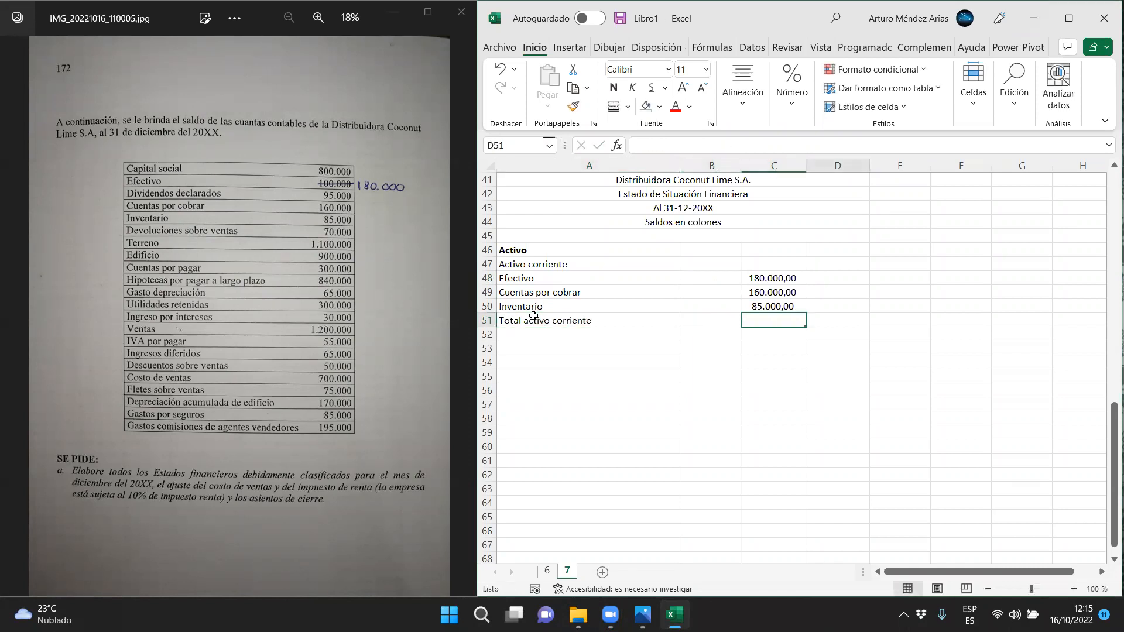
{"action": "left_click", "coordinate": [1006, 109]}
{"action": "left_click", "coordinate": [1023, 141]}
{"action": "left_click", "coordinate": [989, 222]}
{"action": "left_click_drag", "start_coordinate": [769, 278], "coordinate": [770, 306]}
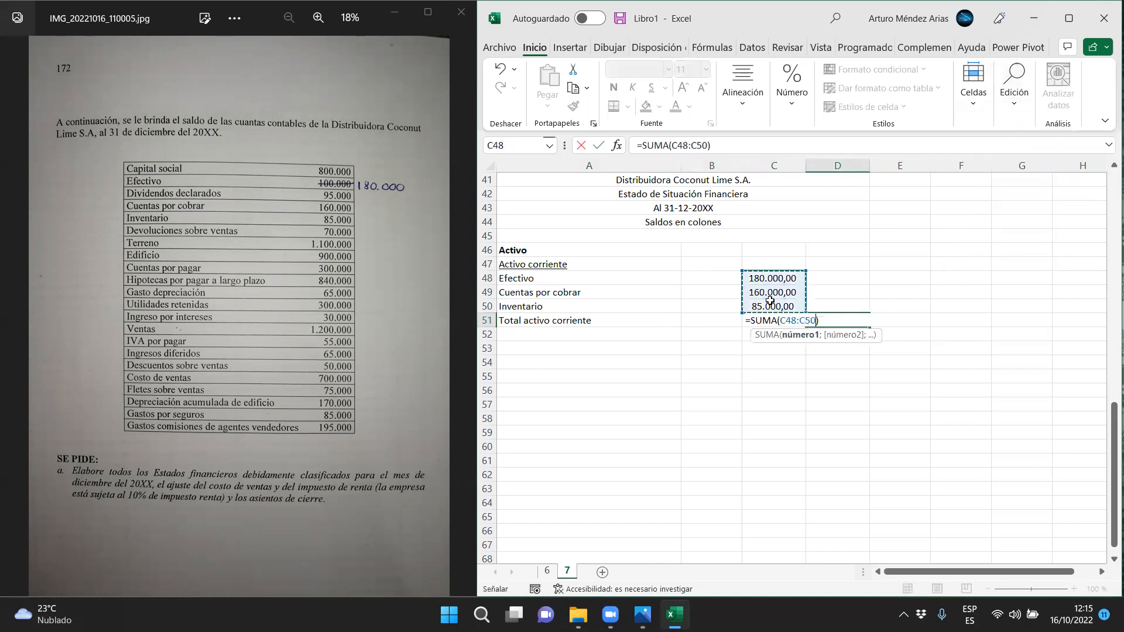
{"action": "key", "text": "Return"}
Add a bottom border under the Inventario amount in C50
{"action": "left_click", "coordinate": [769, 300]}
{"action": "left_click", "coordinate": [627, 107]}
{"action": "left_click", "coordinate": [649, 150]}
{"action": "left_click", "coordinate": [575, 347]}
Enter the underlined subheading Activo no corriente in A52
{"action": "left_click", "coordinate": [514, 335]}
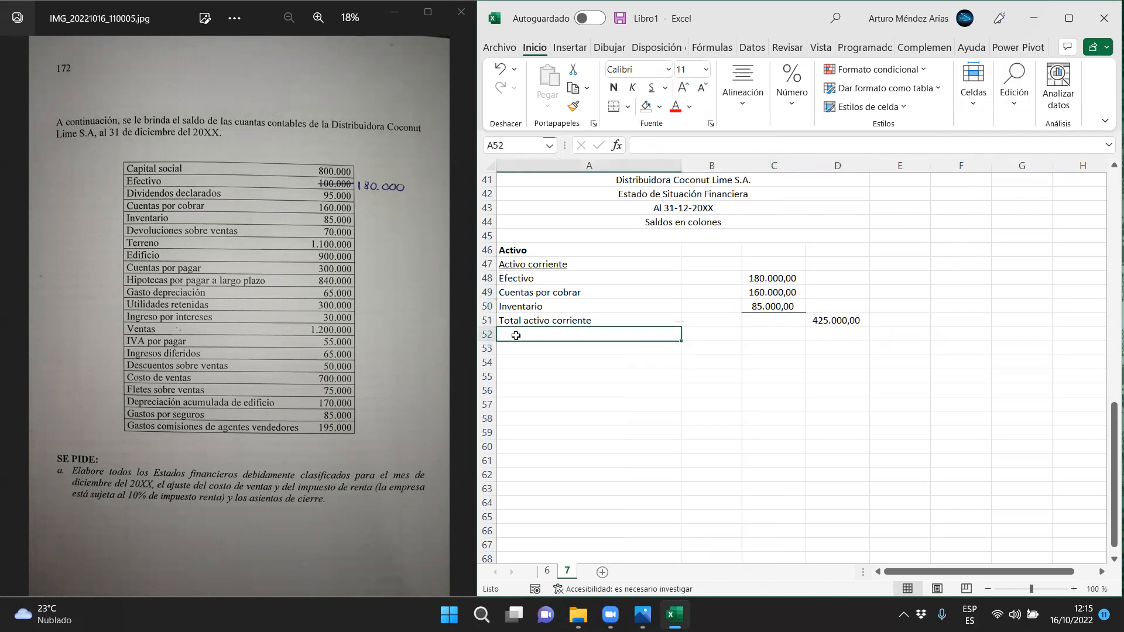
{"action": "left_click", "coordinate": [650, 87]}
{"action": "type", "text": "Activo corrientetivo no corrie"}
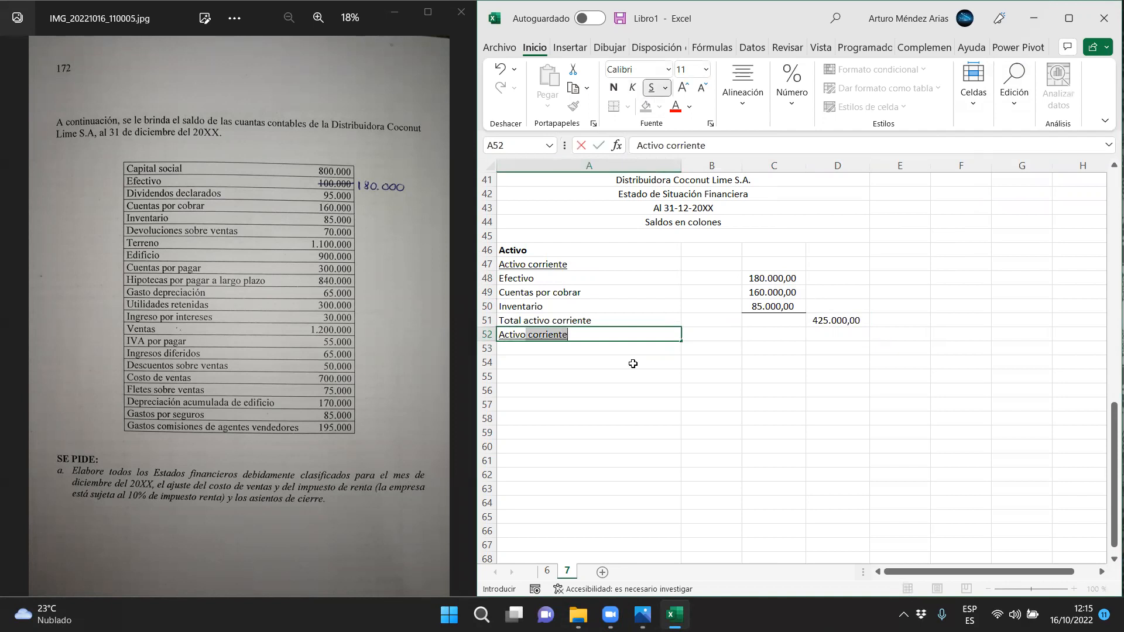
{"action": "type", "text": "nte"}
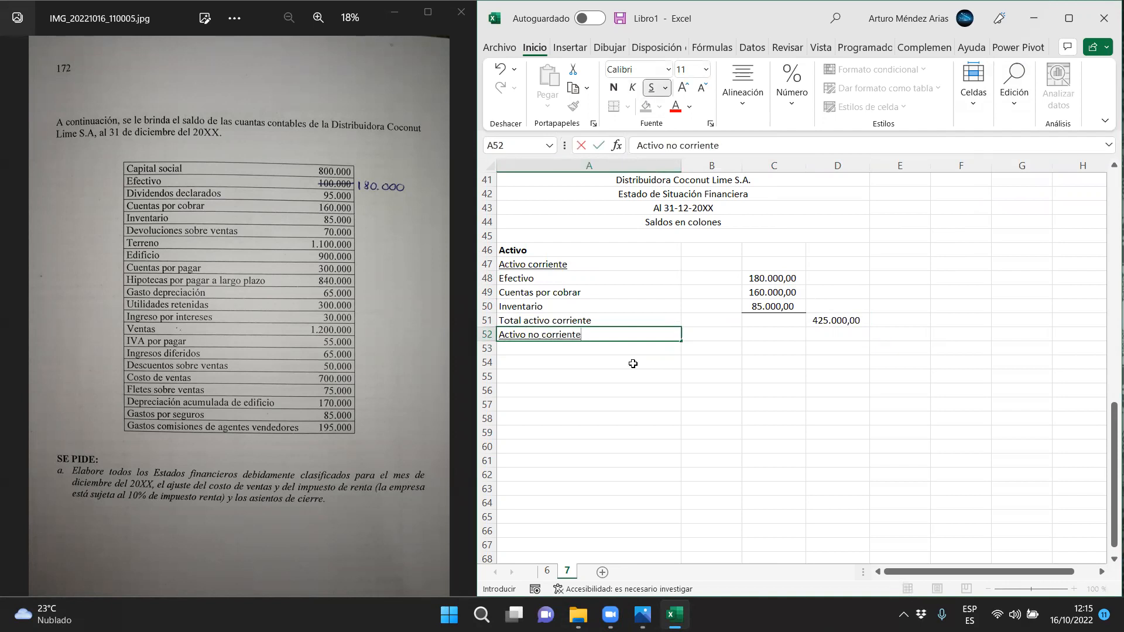
{"action": "key", "text": "Return"}
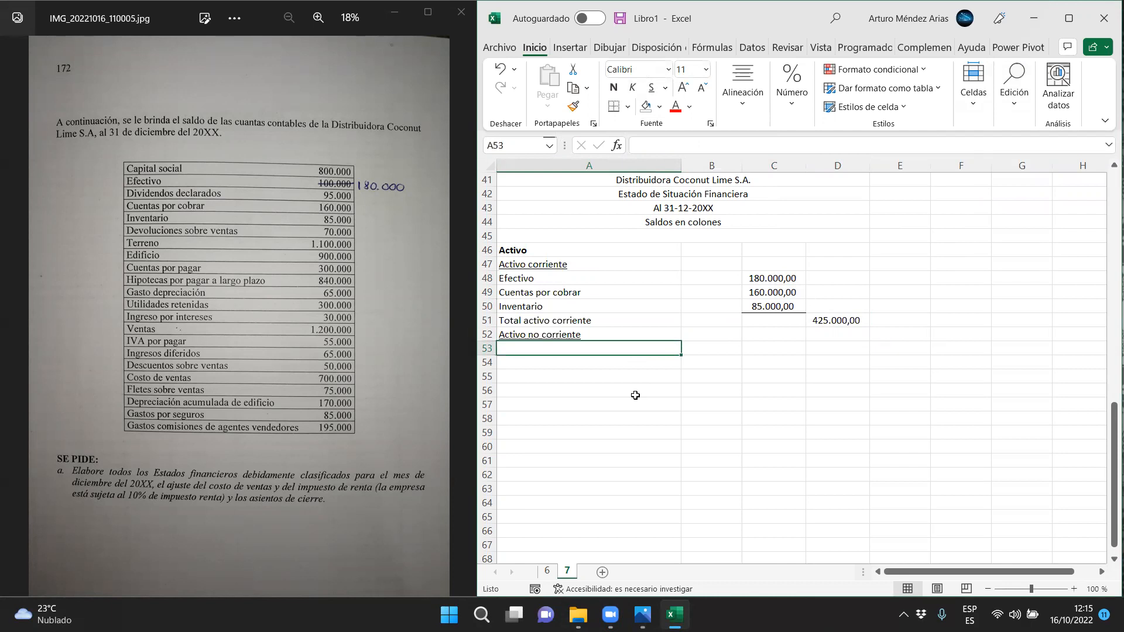
Enter the label Terreno in A53 with its amount of 1100000 in C53
{"action": "type", "text": "Terreno"}
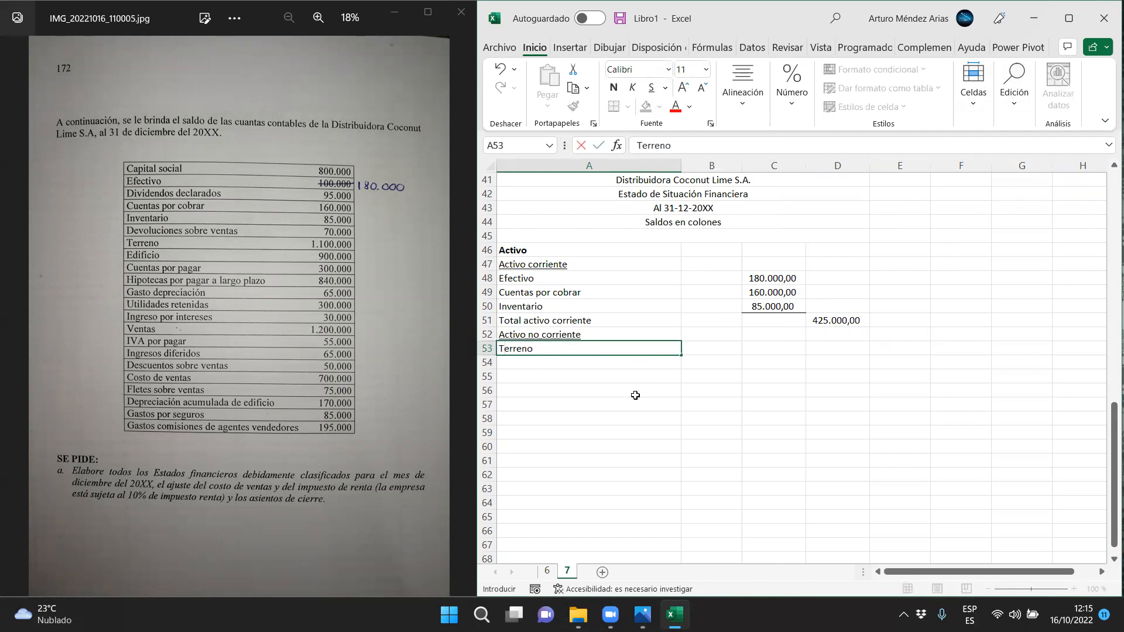
{"action": "key", "text": "Tab"}
{"action": "key", "text": "Tab"}
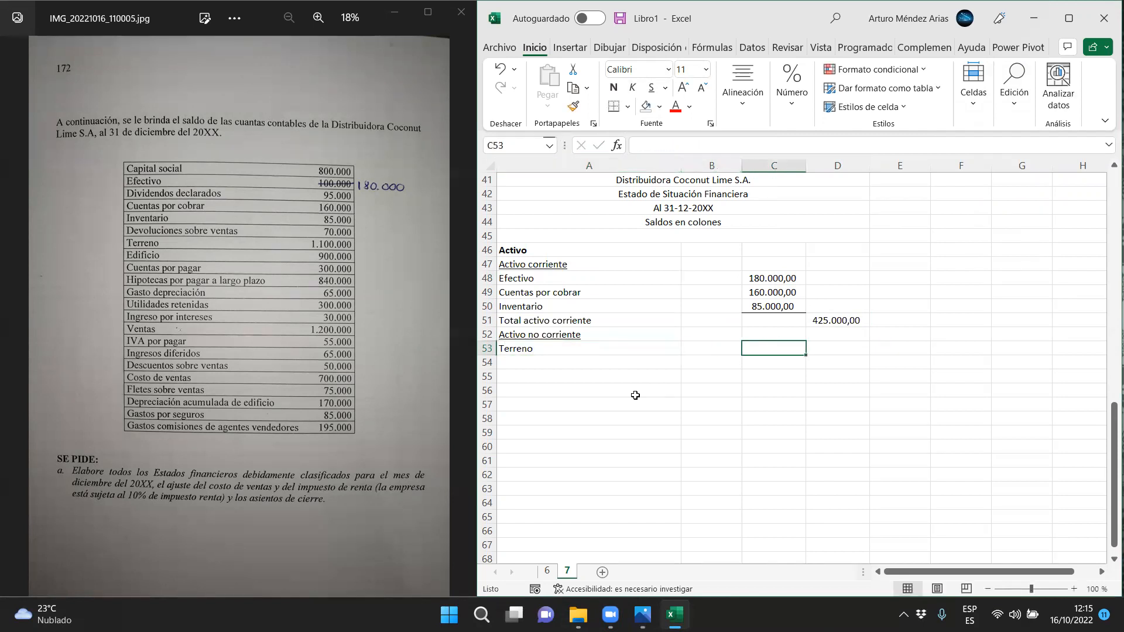
{"action": "type", "text": "1100000"}
{"action": "key", "text": "Return"}
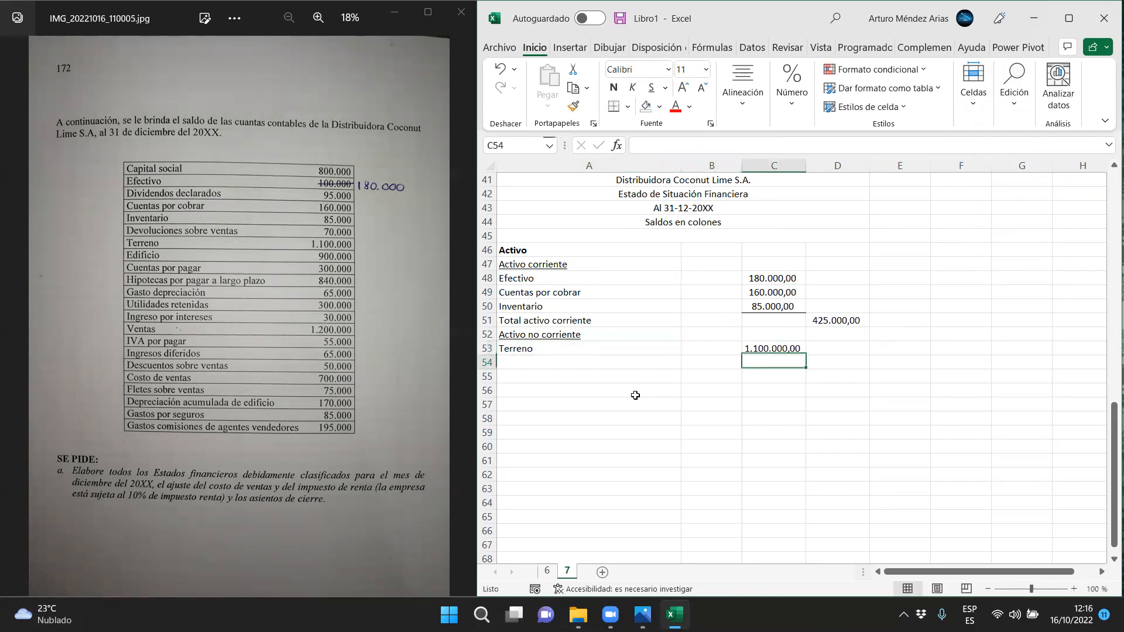
Enter the labels Edificio in A54 and Depreciación acumulada de edificio in A55
{"action": "key", "text": "Up"}
{"action": "key", "text": "Down"}
{"action": "key", "text": "Left"}
{"action": "key", "text": "Left"}
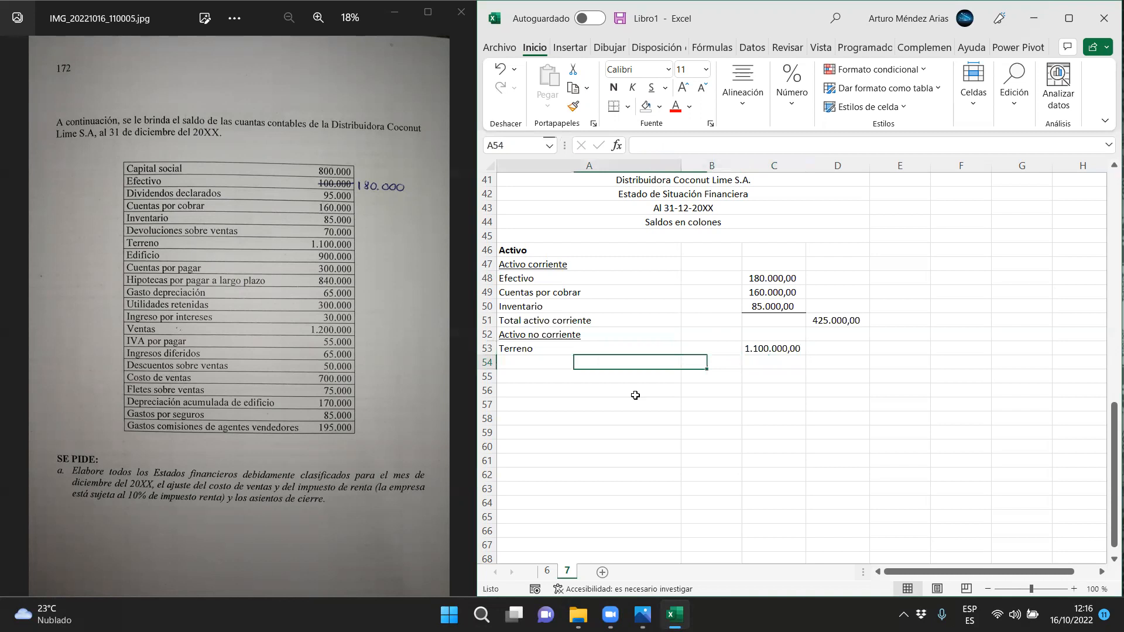
{"action": "type", "text": "Edificio"}
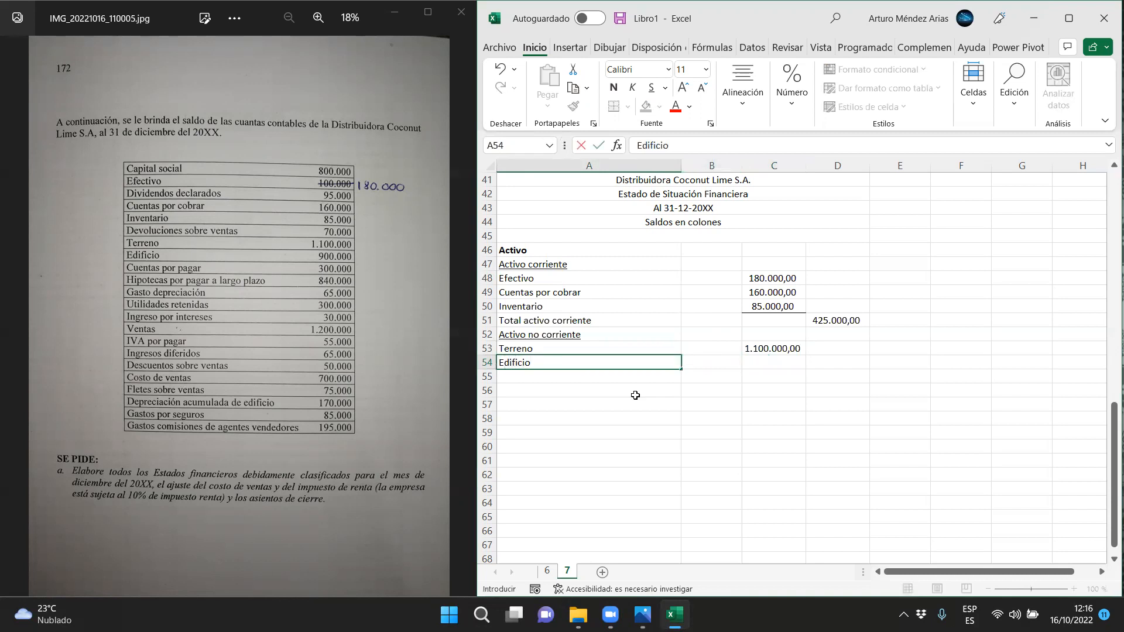
{"action": "key", "text": "Return"}
{"action": "type", "text": "Depreciaci"}
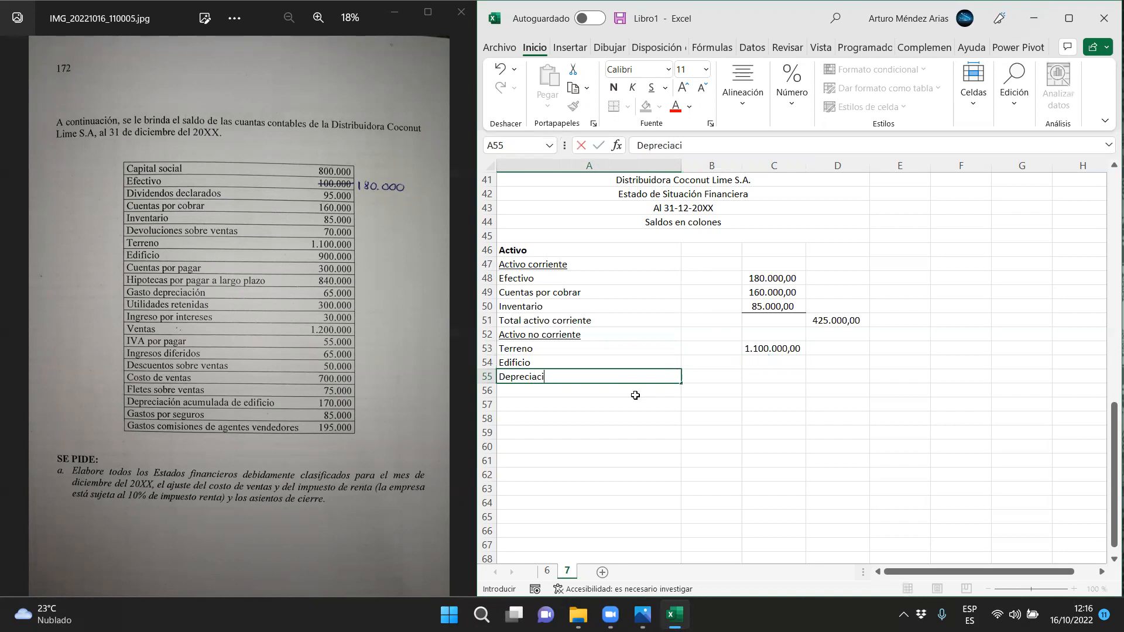
{"action": "type", "text": "ón acumulada de edificio"}
{"action": "key", "text": "Return"}
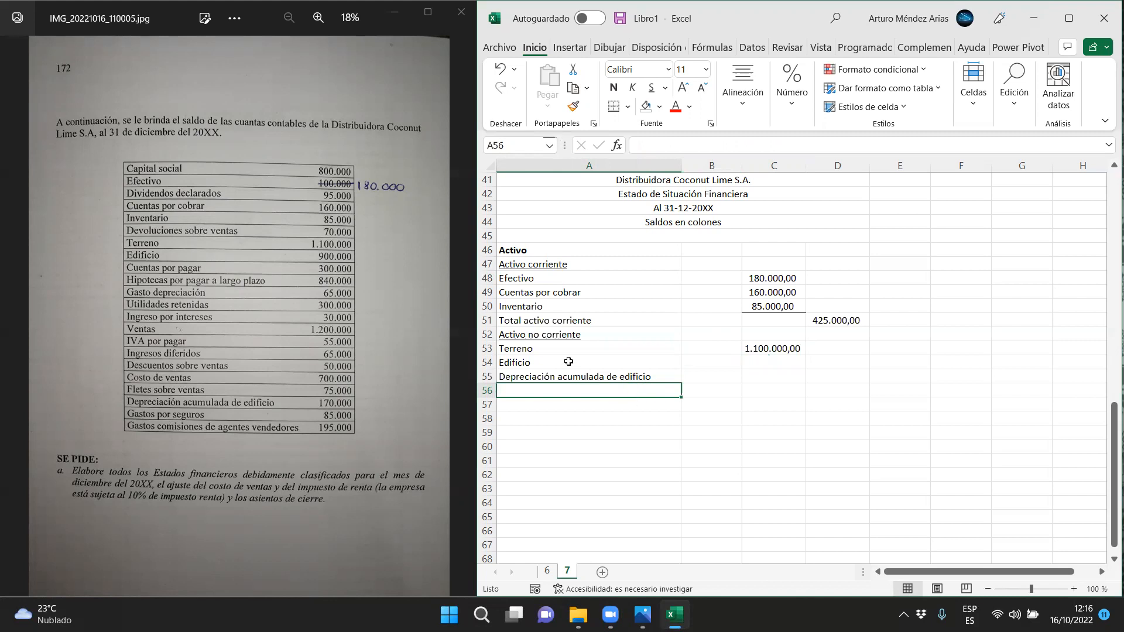
Enter 900000 for Edificio in B54 and 170000 for its accumulated depreciation in B55
{"action": "left_click", "coordinate": [700, 363]}
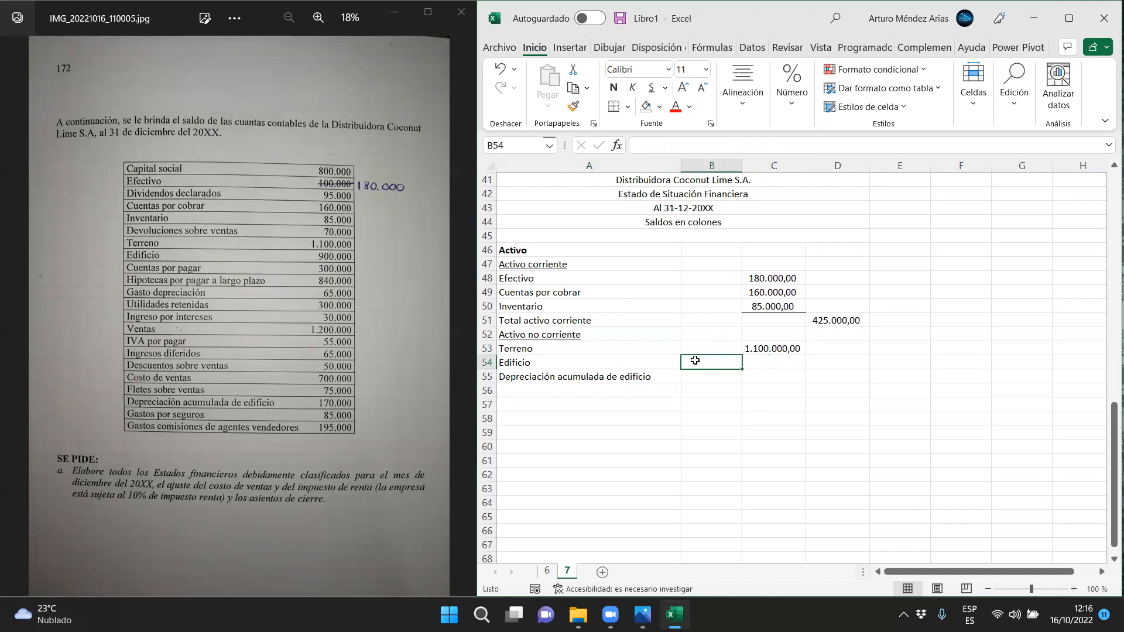
{"action": "type", "text": "900000"}
{"action": "key", "text": "Return"}
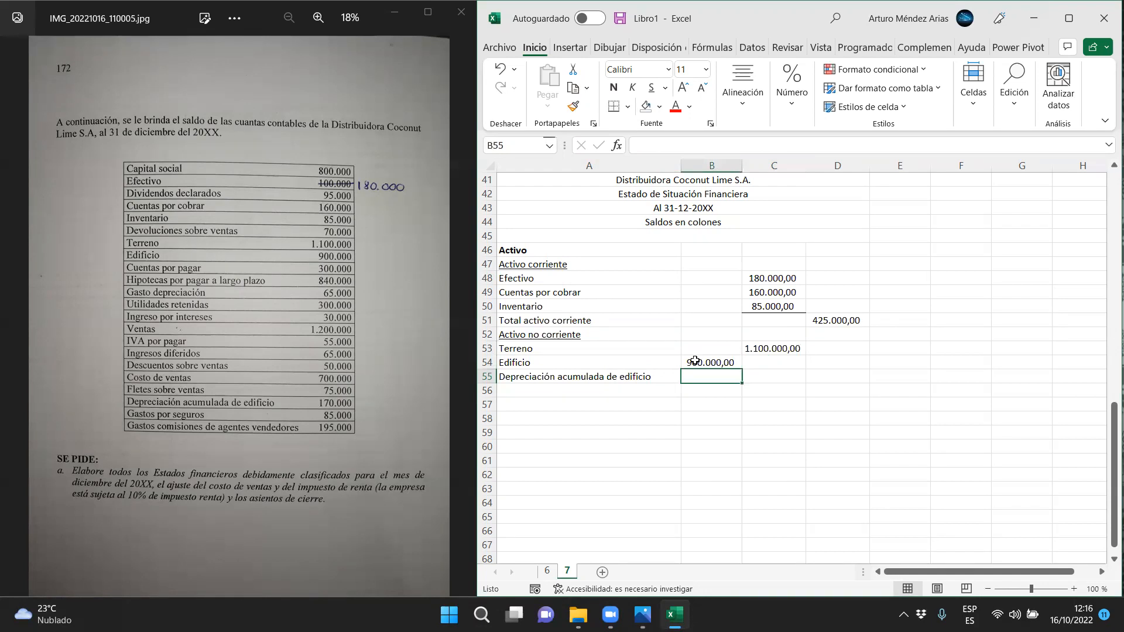
{"action": "type", "text": "170000"}
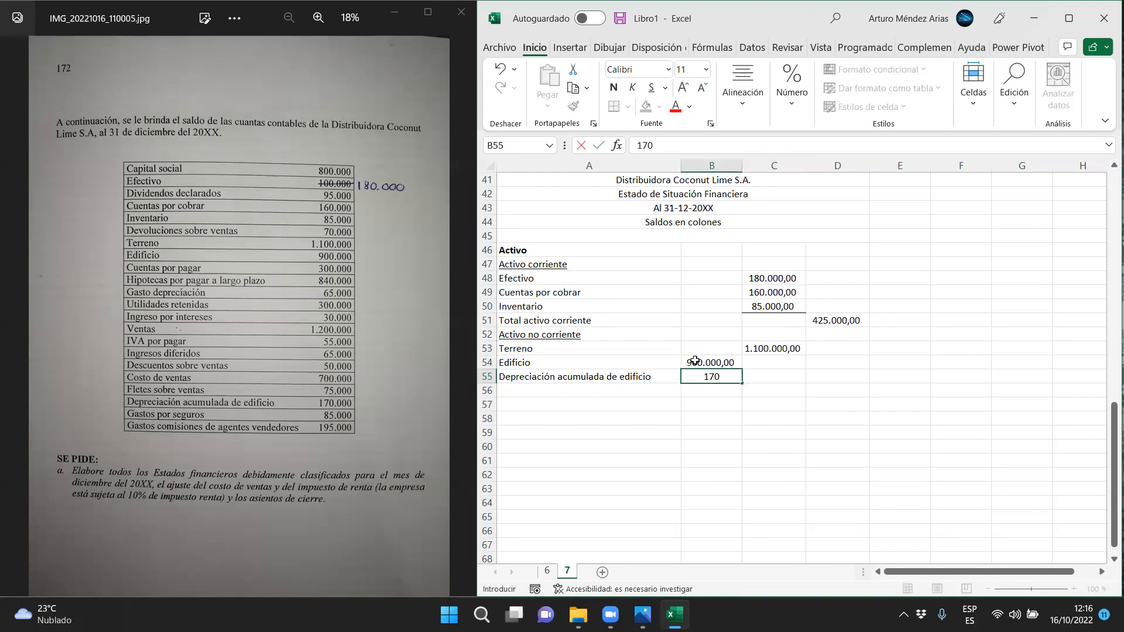
{"action": "key", "text": "Return"}
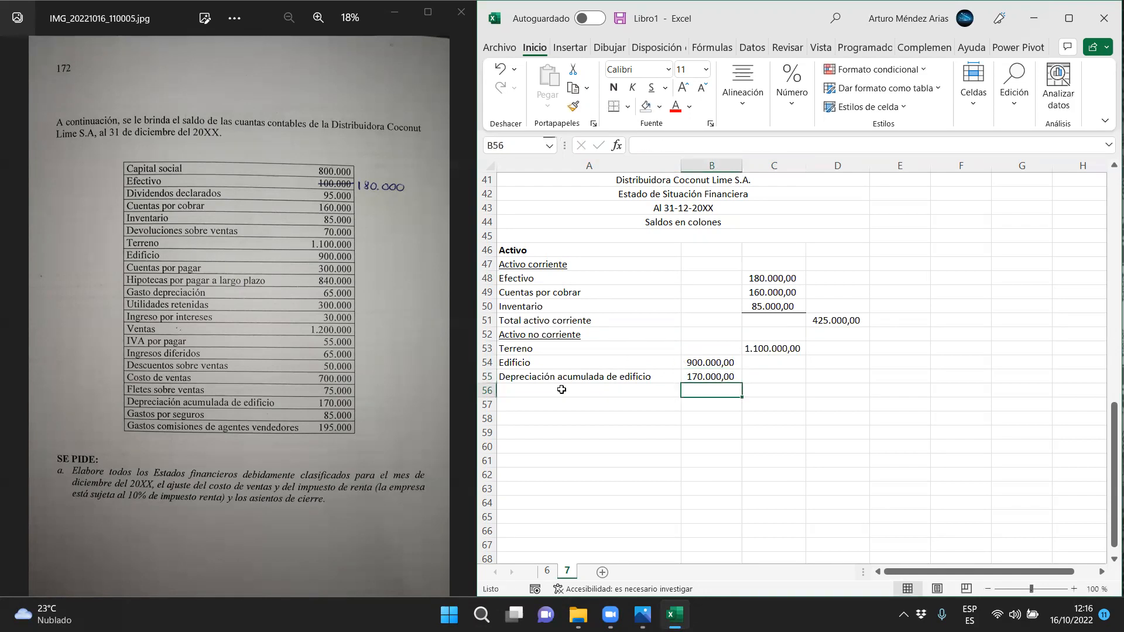
Calculate the building's net value in C55 with =B54-B55
{"action": "left_click", "coordinate": [758, 377]}
{"action": "type", "text": "="}
{"action": "key", "text": "Up"}
{"action": "key", "text": "Left"}
{"action": "type", "text": "-"}
{"action": "key", "text": "Left"}
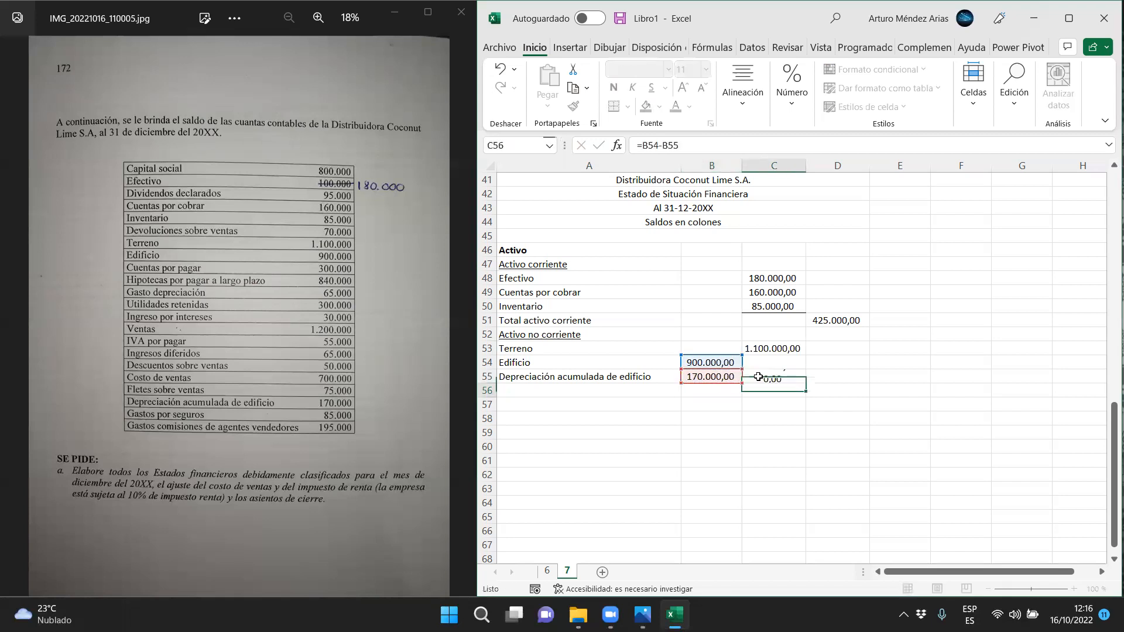
{"action": "key", "text": "Return"}
Enter the label Total activo no corriente in A56
{"action": "left_click", "coordinate": [560, 392]}
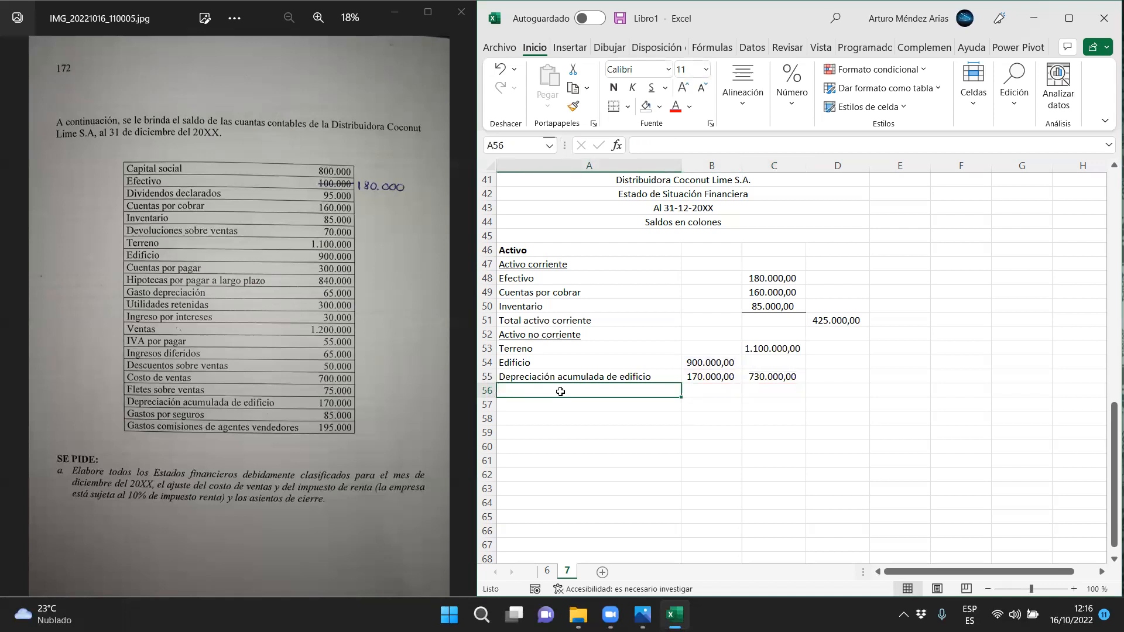
{"action": "type", "text": "Total a"}
{"action": "type", "text": "ctin"}
{"action": "type", "text": "vo n"}
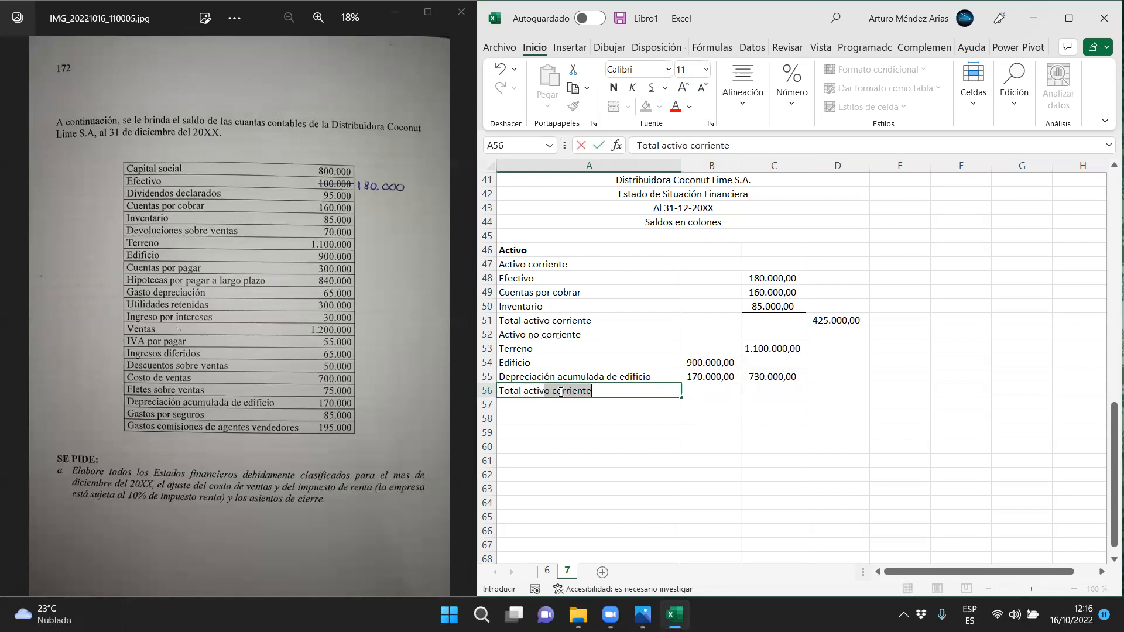
{"action": "type", "text": "o corriente"}
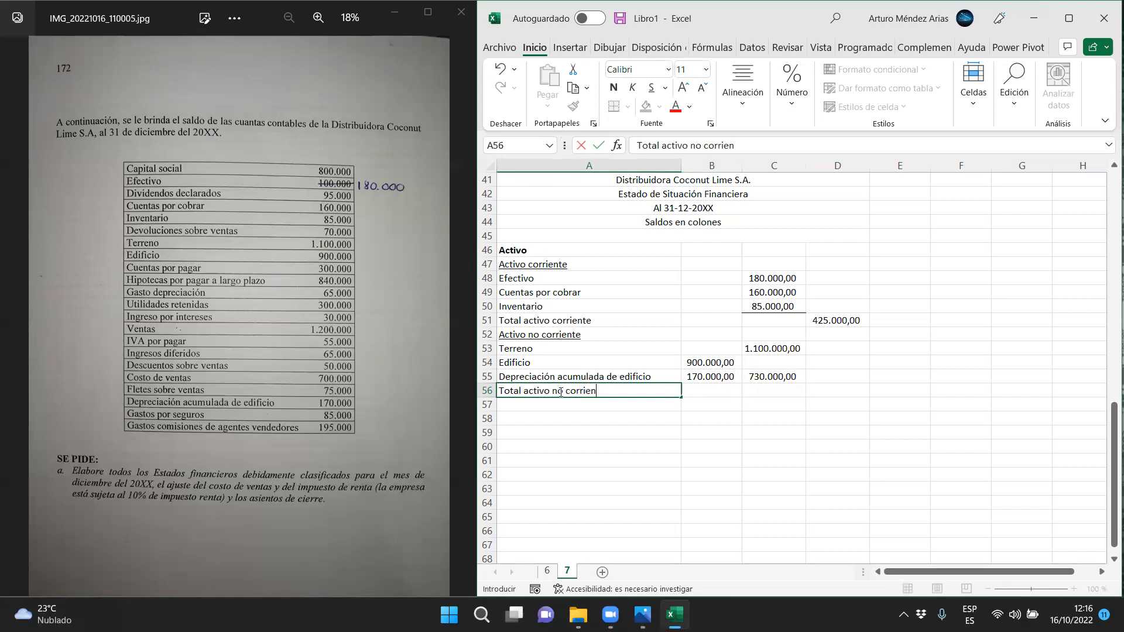
Calculate the non-current assets total in D56 with =C53+C55 and add a bottom border under C55
{"action": "key", "text": "Tab"}
{"action": "key", "text": "Tab"}
{"action": "key", "text": "Tab"}
{"action": "type", "text": "="}
{"action": "key", "text": "Left"}
{"action": "key", "text": "Up"}
{"action": "key", "text": "Up"}
{"action": "key", "text": "Up"}
{"action": "type", "text": "+"}
{"action": "key", "text": "Left"}
{"action": "key", "text": "Up"}
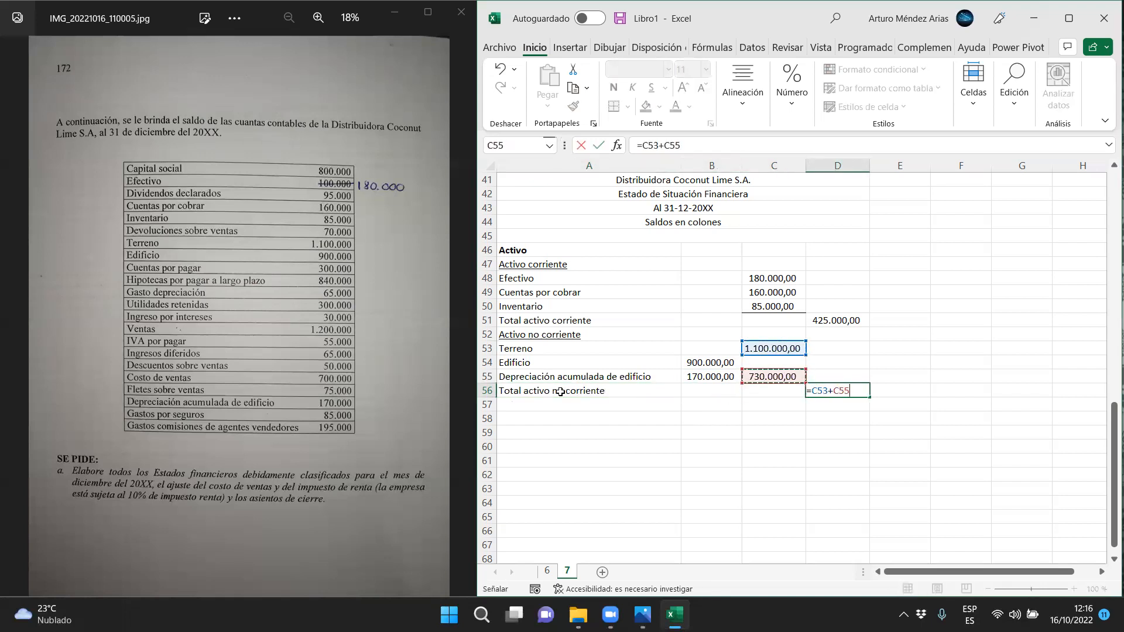
{"action": "key", "text": "Return"}
{"action": "left_click", "coordinate": [751, 381]}
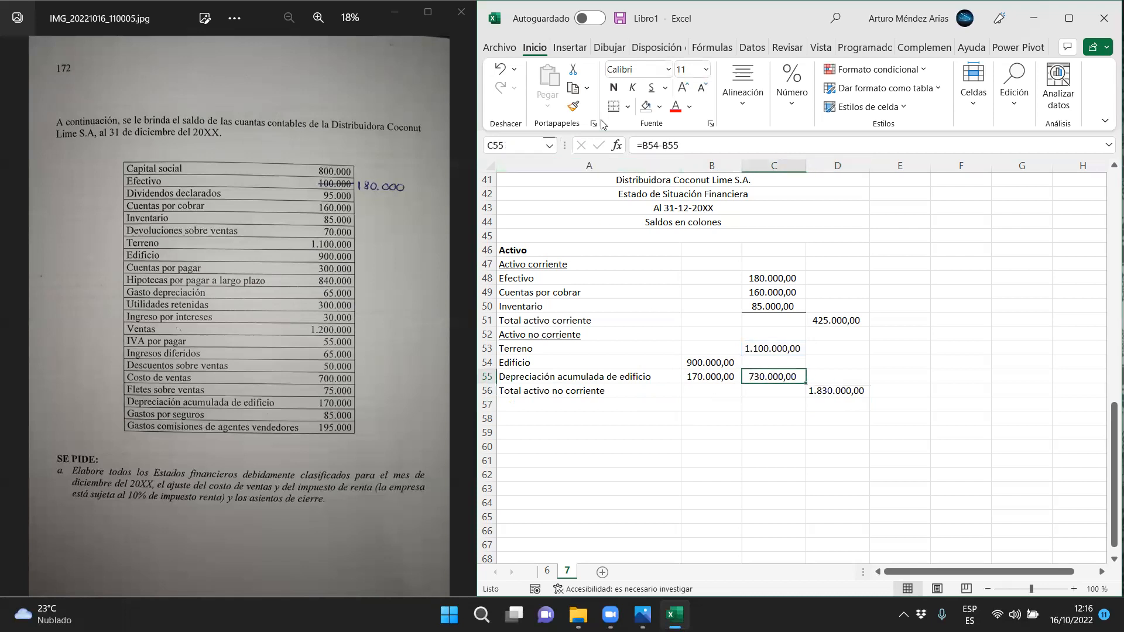
{"action": "left_click", "coordinate": [802, 449]}
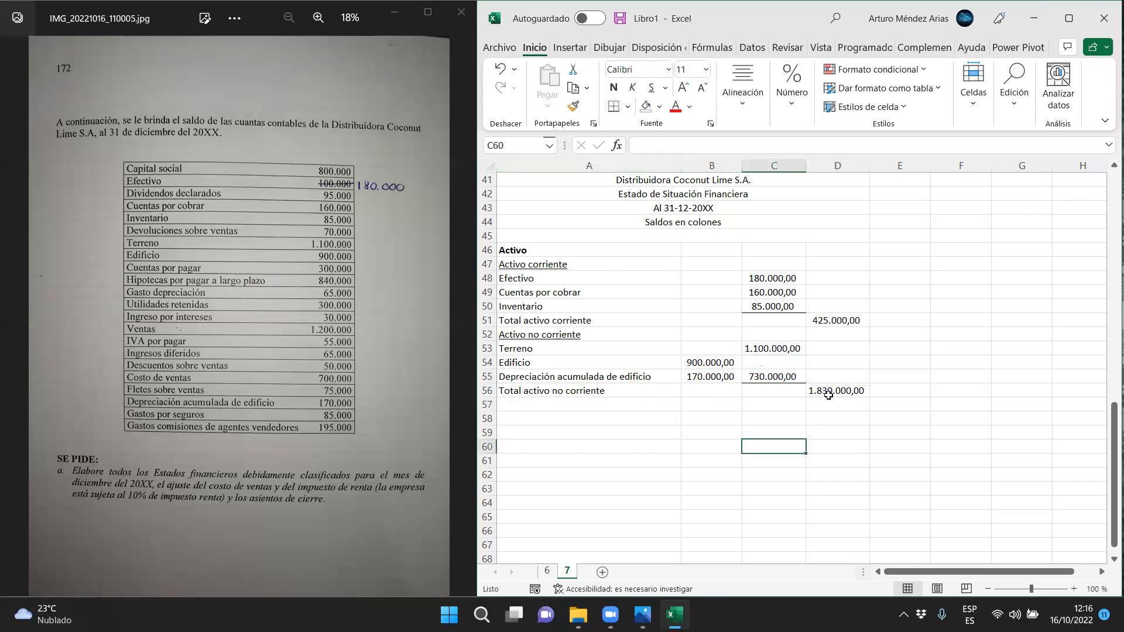
Enter the label Total activo in A57
{"action": "left_click", "coordinate": [518, 409]}
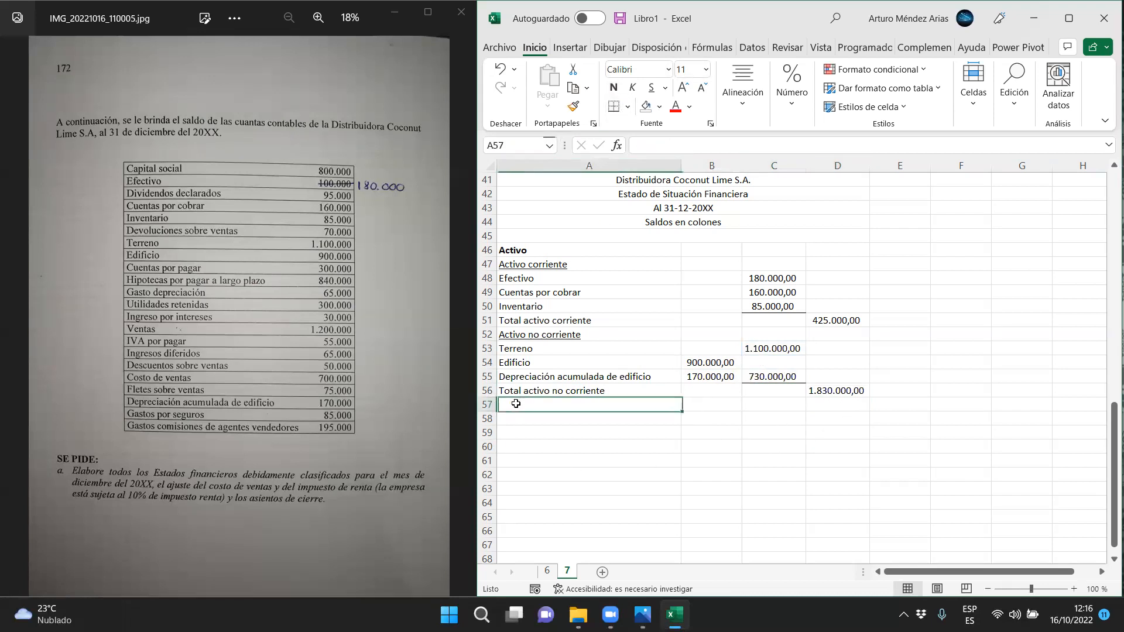
{"action": "left_click", "coordinate": [616, 88]}
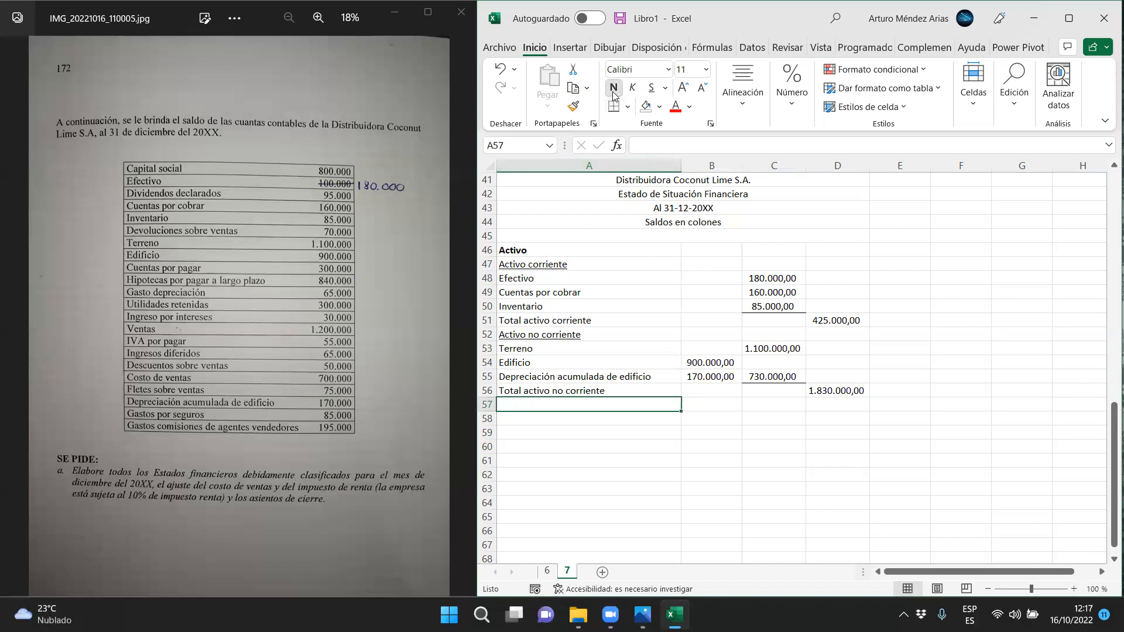
{"action": "type", "text": "otal activ"}
Calculate the total assets in D57 with =D51+D56
{"action": "key", "text": "Right"}
{"action": "key", "text": "Right"}
{"action": "key", "text": "Right"}
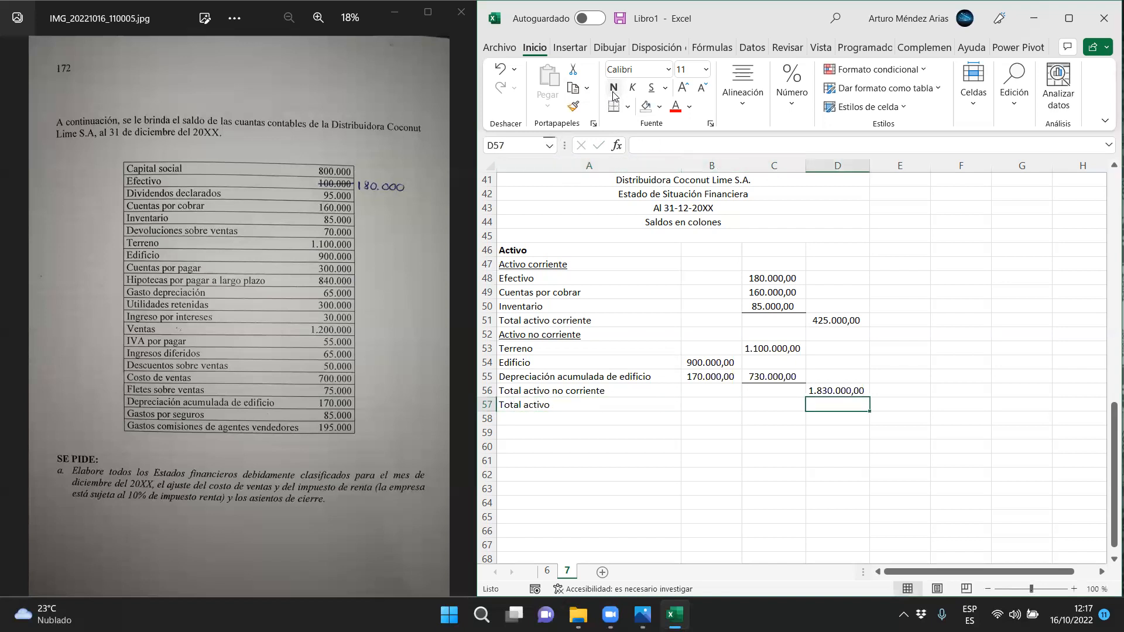
{"action": "type", "text": "="}
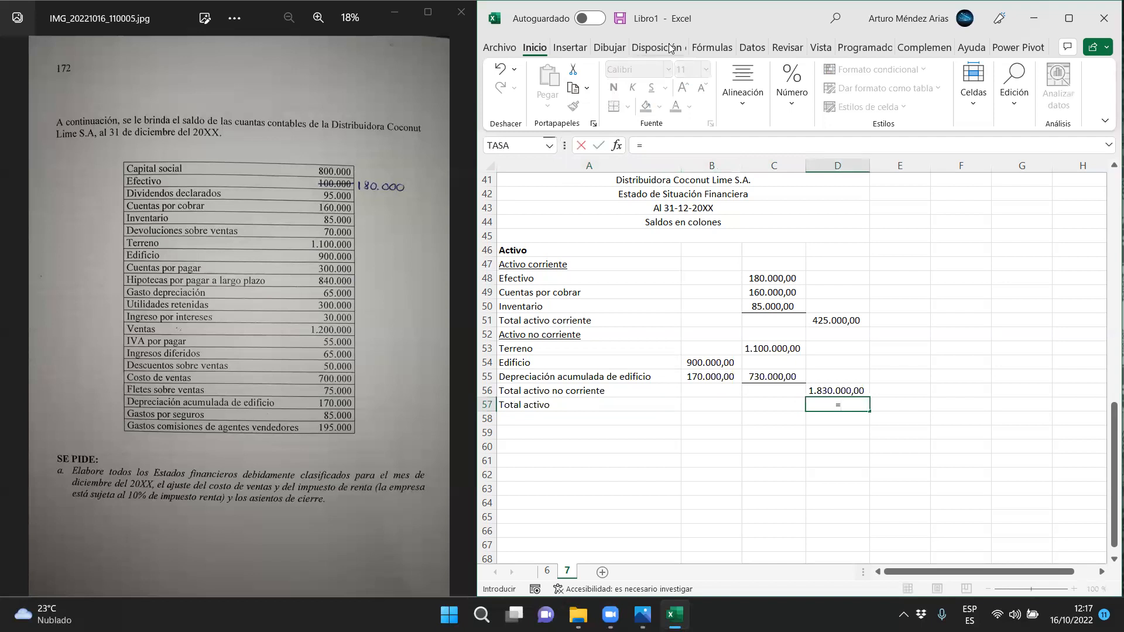
{"action": "left_click", "coordinate": [834, 329]}
{"action": "type", "text": "+"}
{"action": "left_click", "coordinate": [850, 390]}
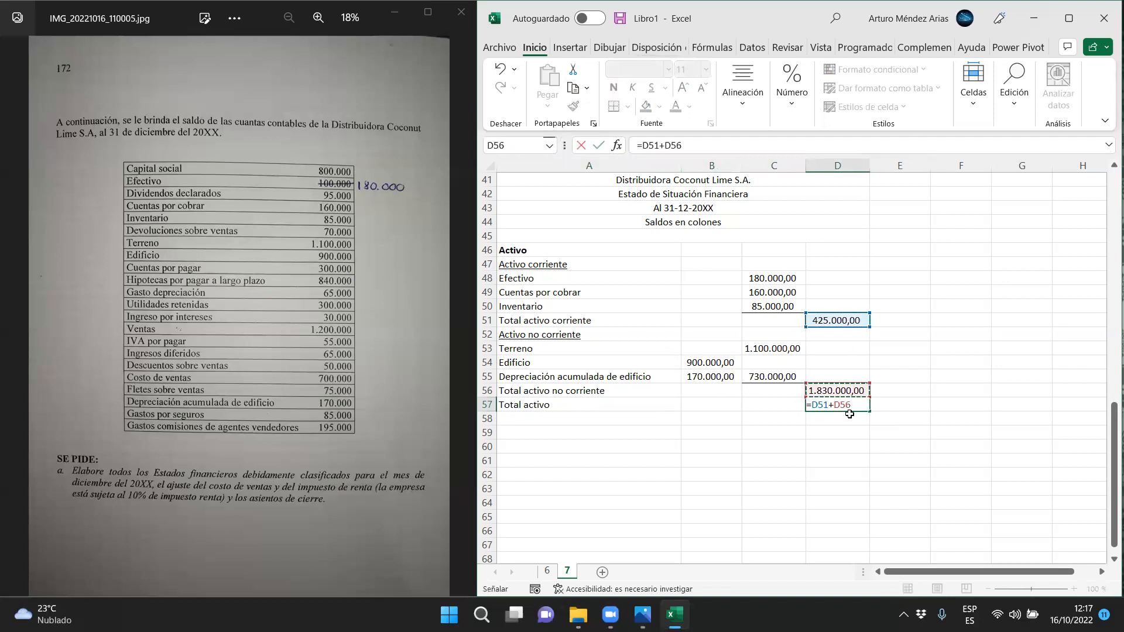
{"action": "key", "text": "Return"}
Apply a top and double bottom border to the total assets amount in D57
{"action": "key", "text": "Up"}
{"action": "left_click", "coordinate": [627, 107]}
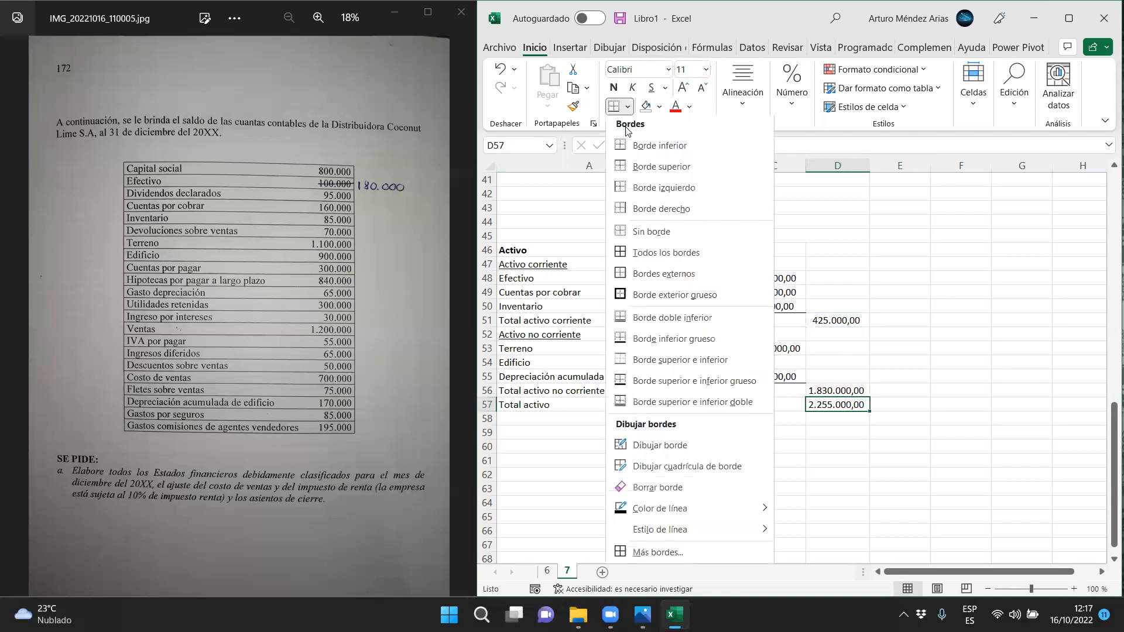
{"action": "left_click", "coordinate": [646, 405]}
{"action": "left_click", "coordinate": [638, 463]}
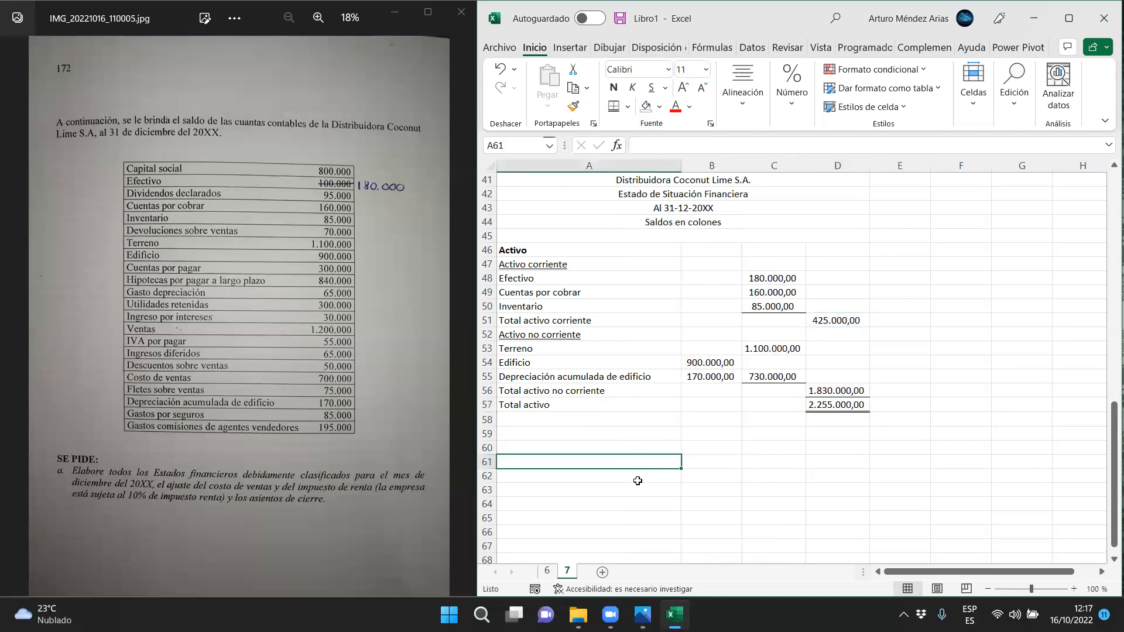
Enter the bold heading Pasivo y patrimonio in A59
{"action": "left_click", "coordinate": [544, 433]}
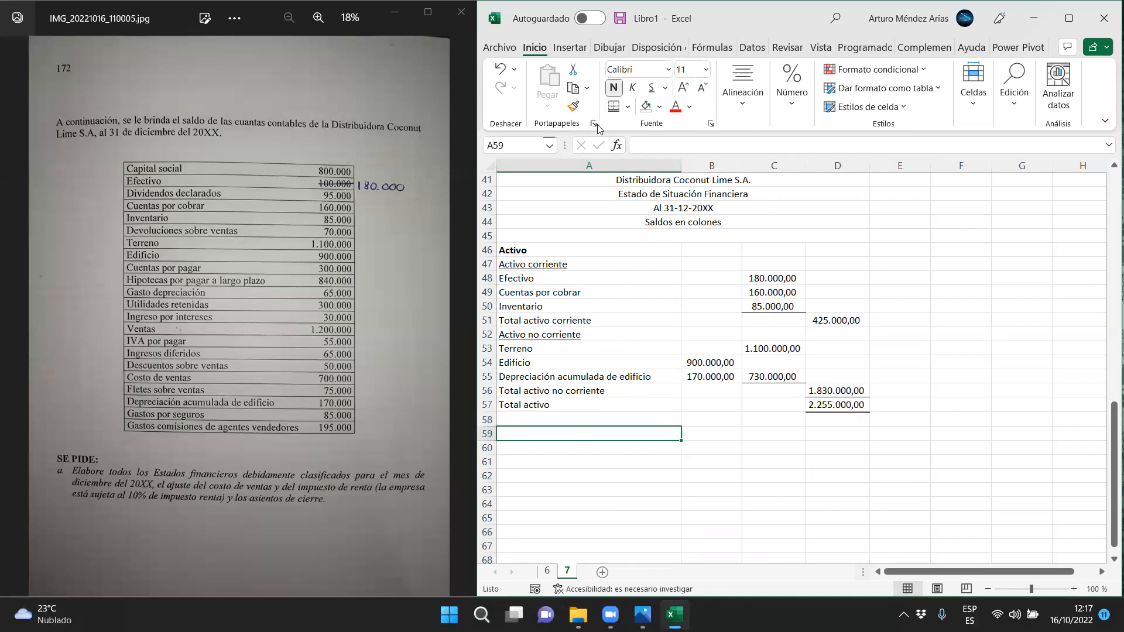
{"action": "type", "text": "Pasivo y patrimonio"}
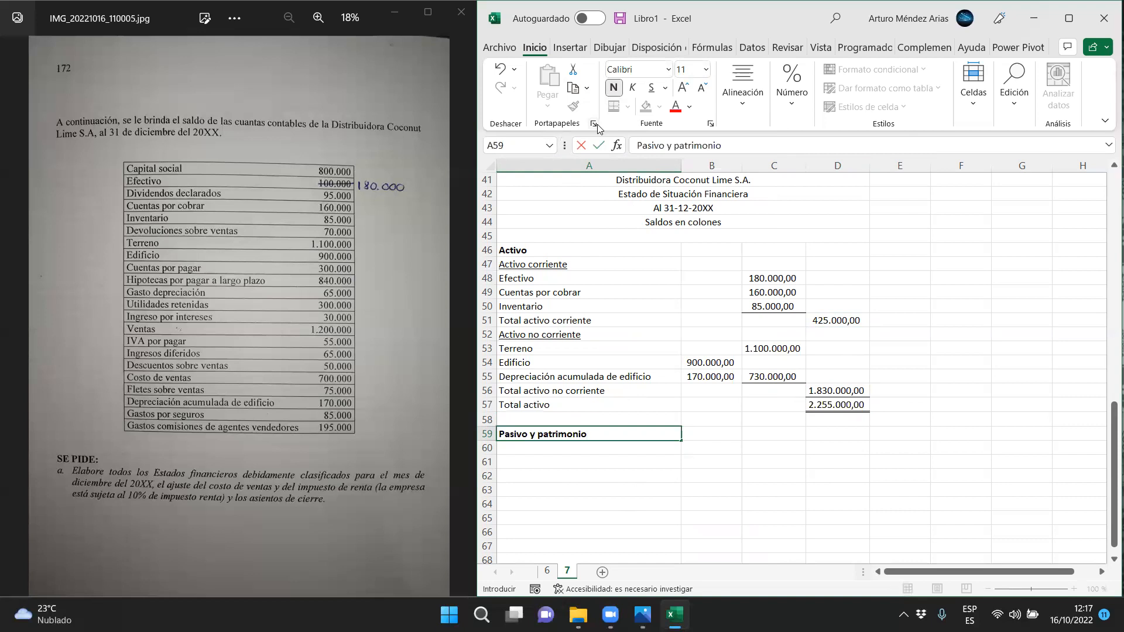
{"action": "key", "text": "Return"}
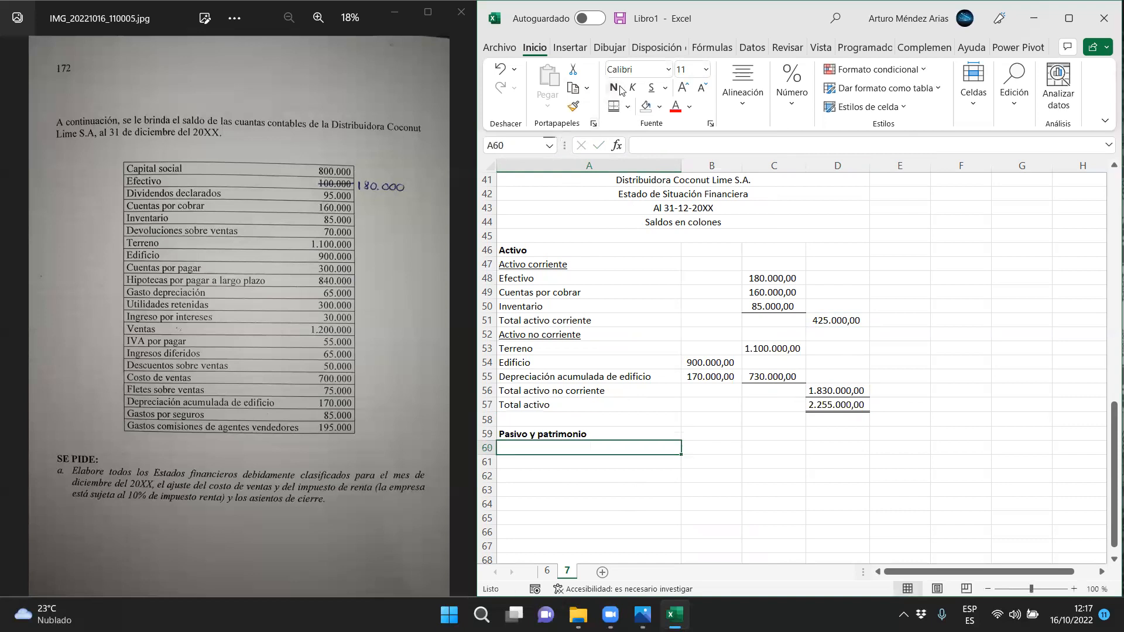
Enter the italic subheading Pasivo in A60
{"action": "left_click", "coordinate": [637, 92]}
{"action": "type", "text": "Pasivo"}
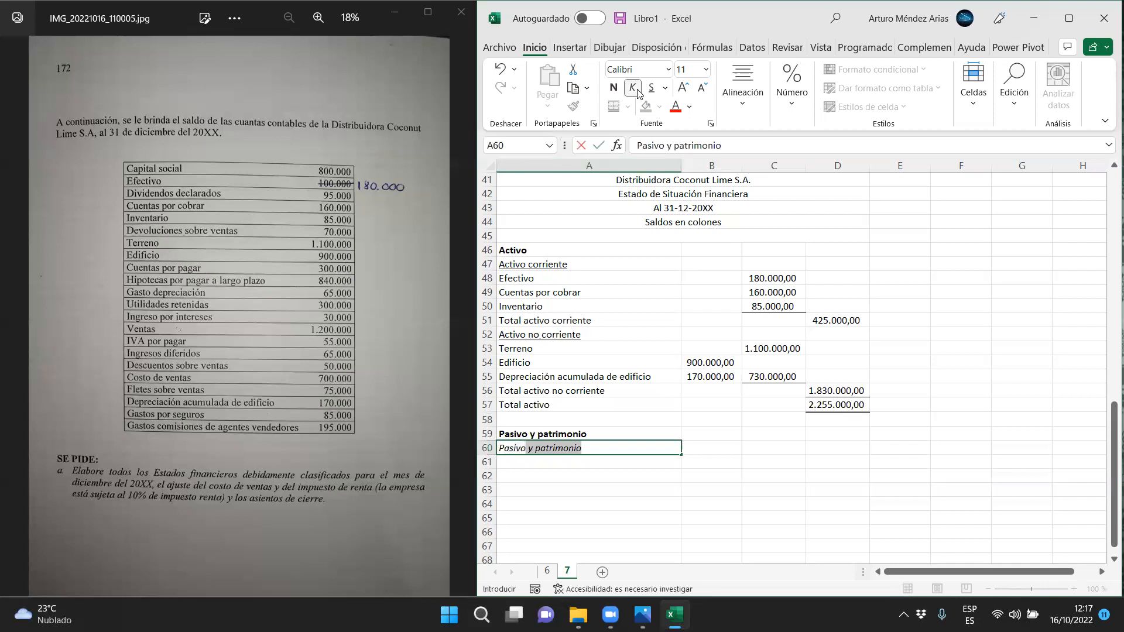
{"action": "key", "text": "Delete"}
{"action": "key", "text": "Return"}
Enter the underlined subheading Pasivo corriente in A61
{"action": "left_click", "coordinate": [653, 89]}
{"action": "type", "text": "Pasivo corriente"}
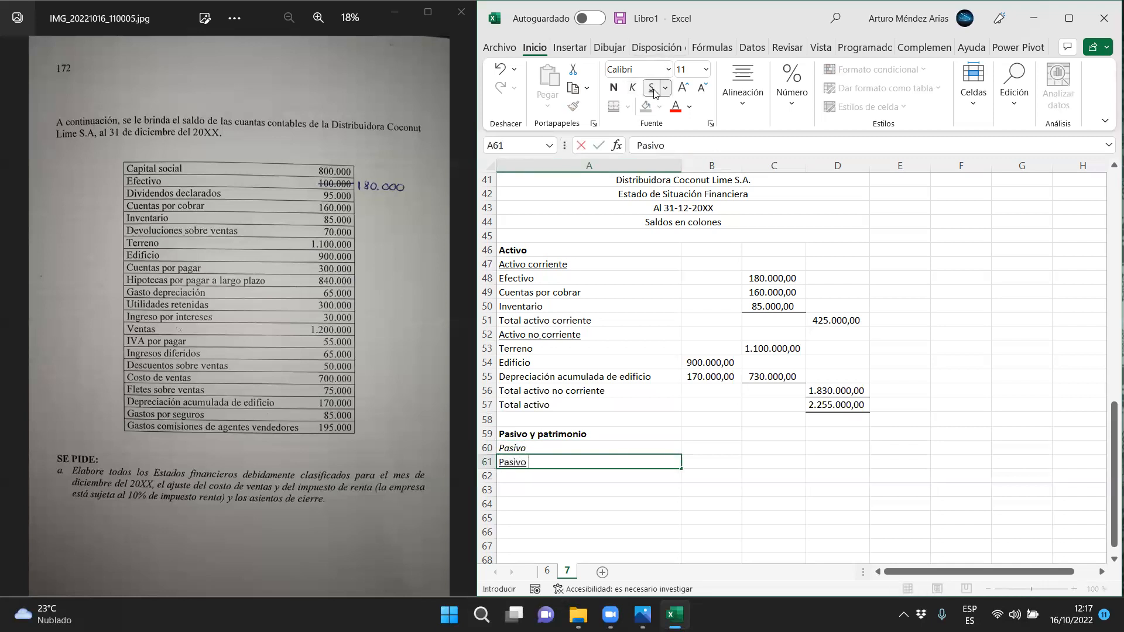
{"action": "key", "text": "Return"}
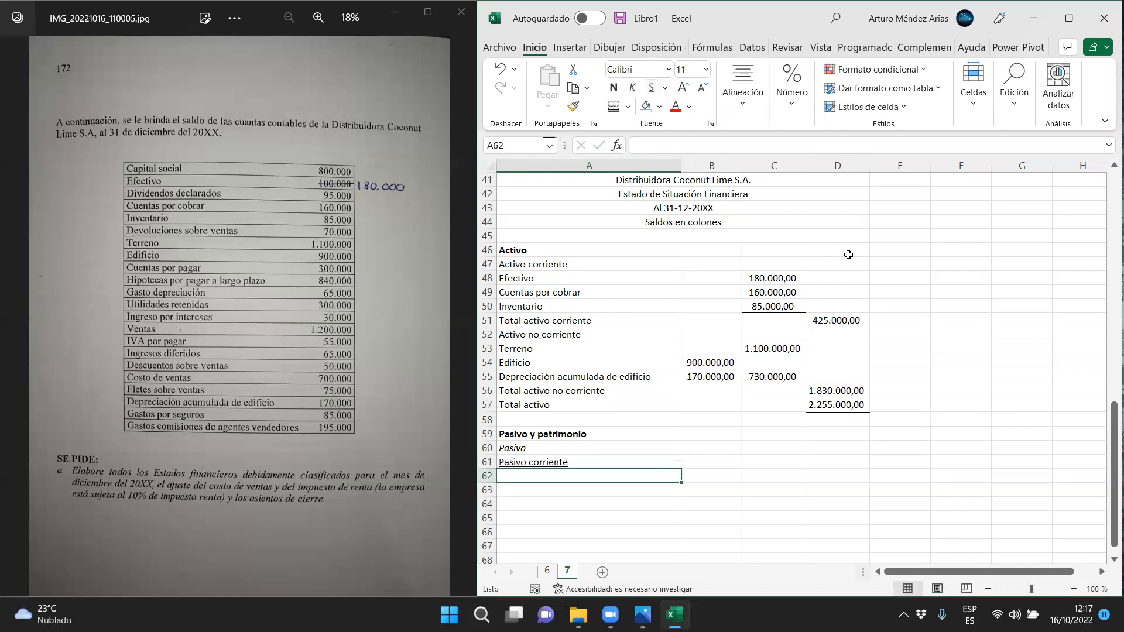
Enter the label Cuentas por pagar in A62
{"action": "scroll", "coordinate": [649, 446], "scroll_direction": "down", "scroll_amount": 1}
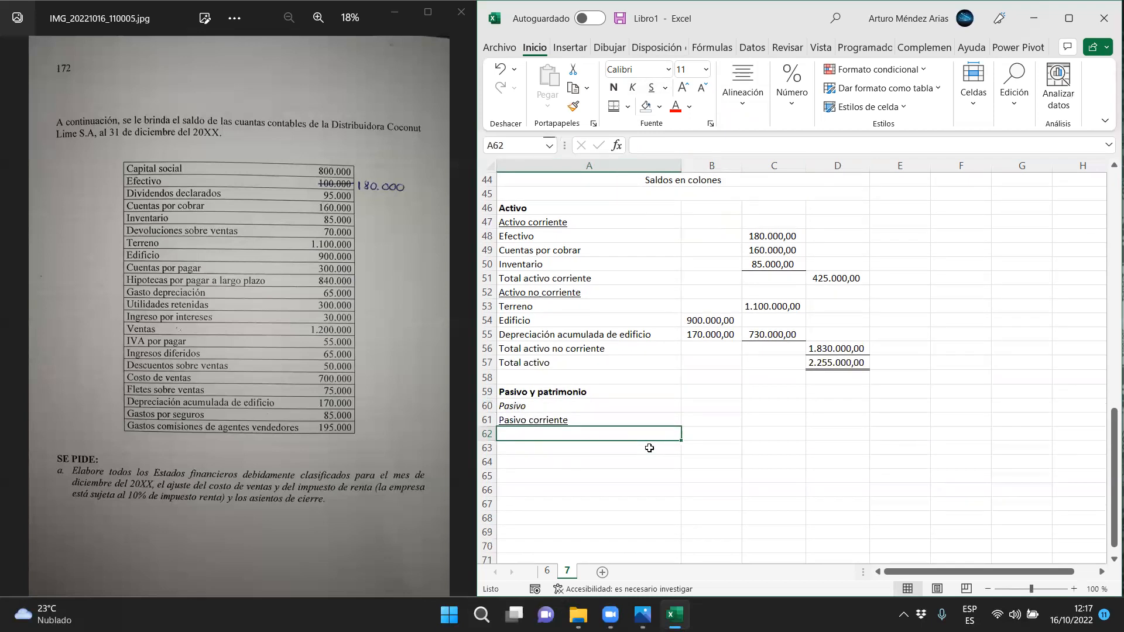
{"action": "type", "text": "Cuentas por pagar"}
{"action": "key", "text": "Return"}
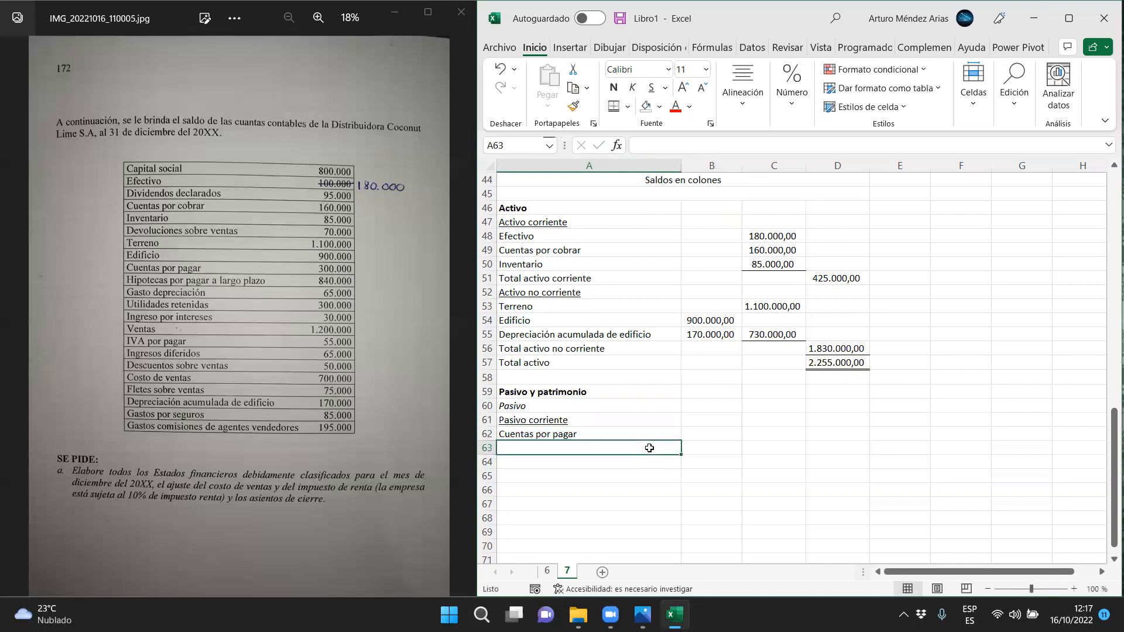
Enter 300.000 in B62 as the amount for Cuentas por pagar
{"action": "key", "text": "Up"}
{"action": "key", "text": "Right"}
{"action": "key", "text": "Right"}
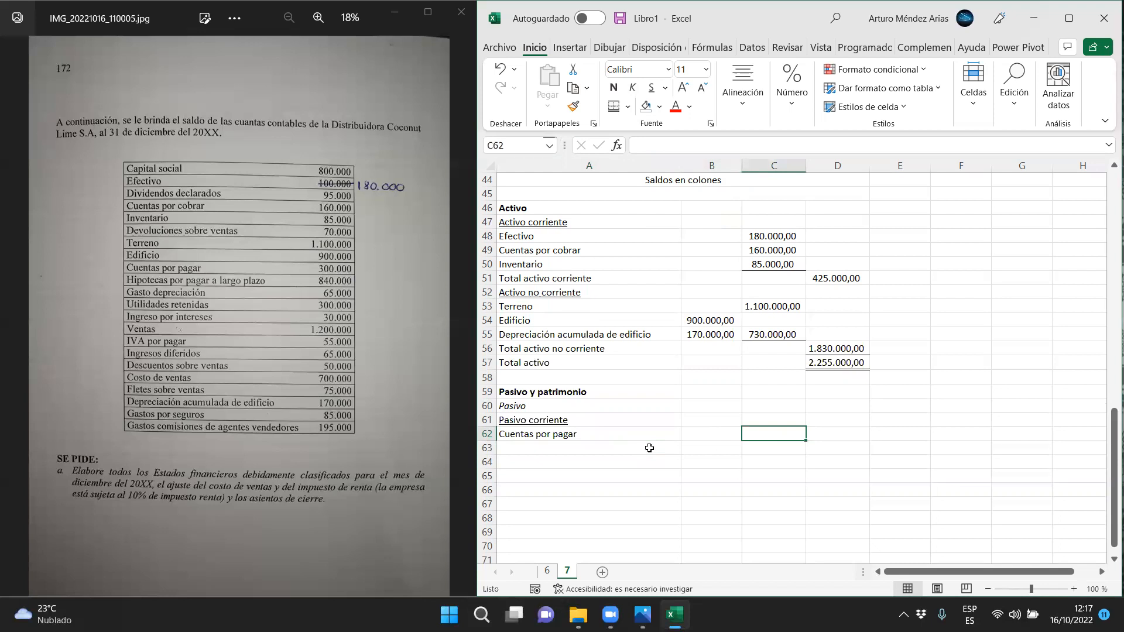
{"action": "key", "text": "Left"}
{"action": "key", "text": "Left"}
{"action": "key", "text": "Right"}
{"action": "type", "text": "3"}
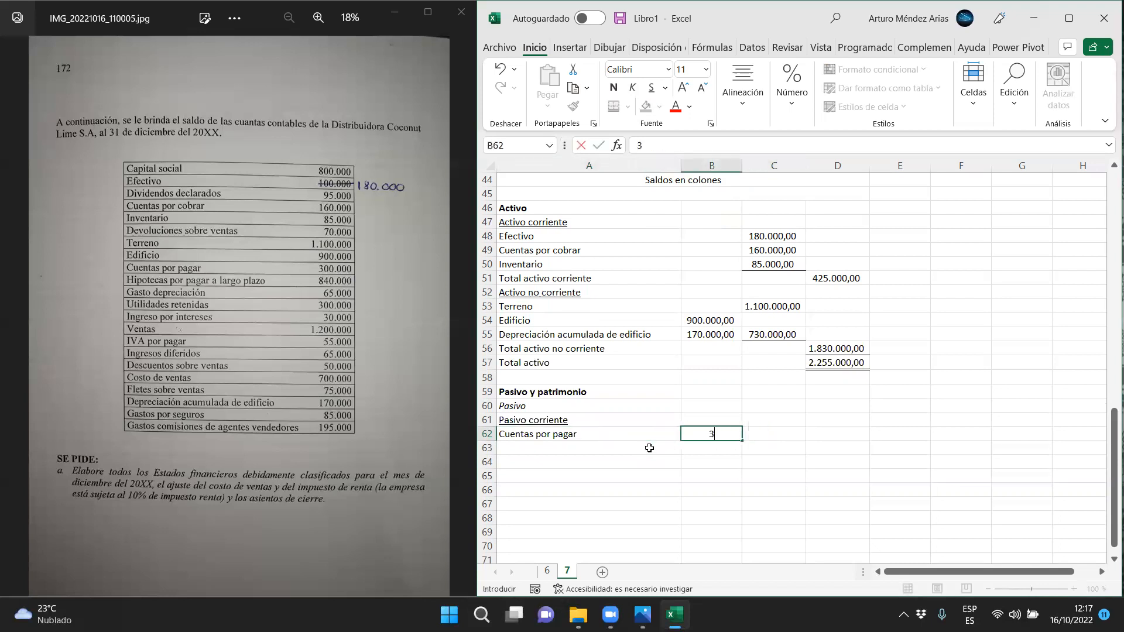
{"action": "type", "text": "00.000"}
{"action": "key", "text": "Return"}
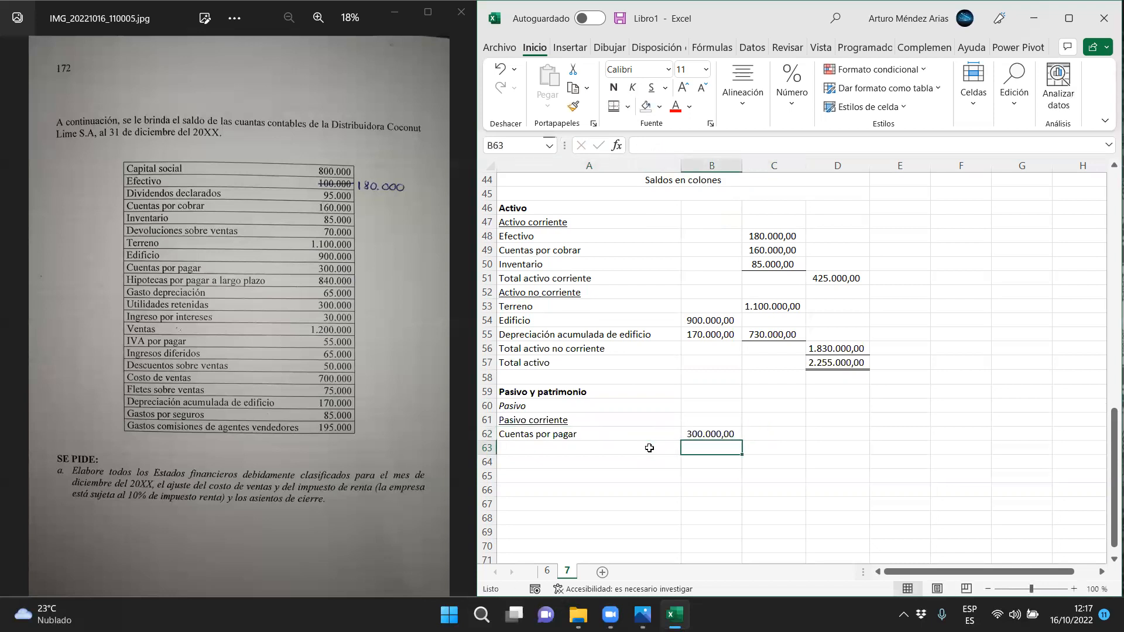
Enter the labels IVA por pagar in A63 and Ingresos diferidos in A64
{"action": "key", "text": "Left"}
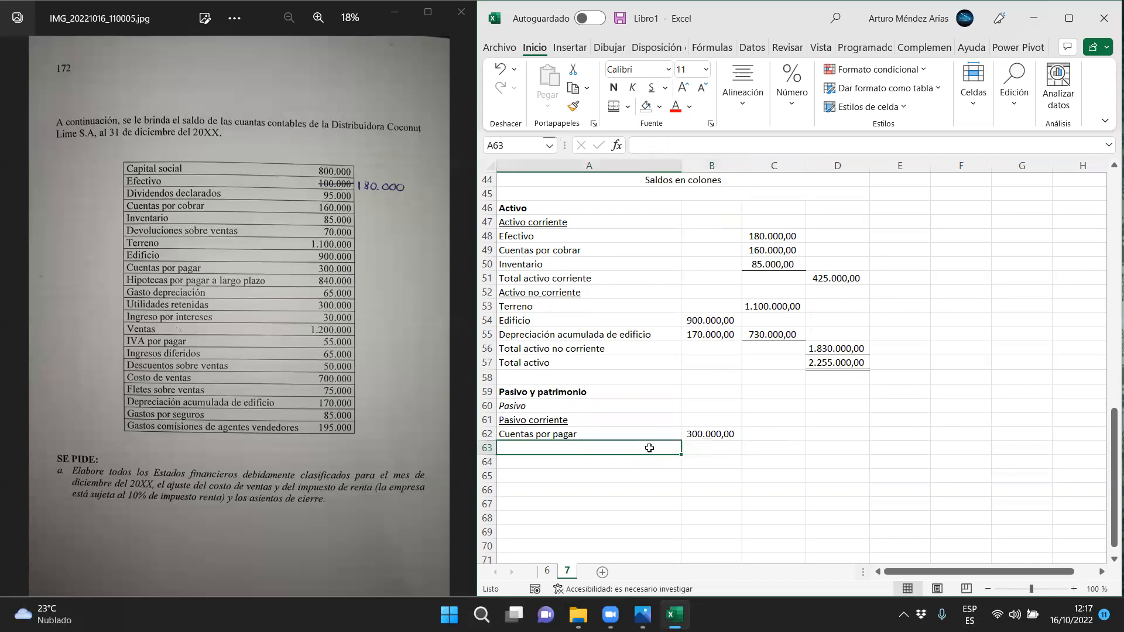
{"action": "type", "text": "IVA por pagar"}
{"action": "key", "text": "Return"}
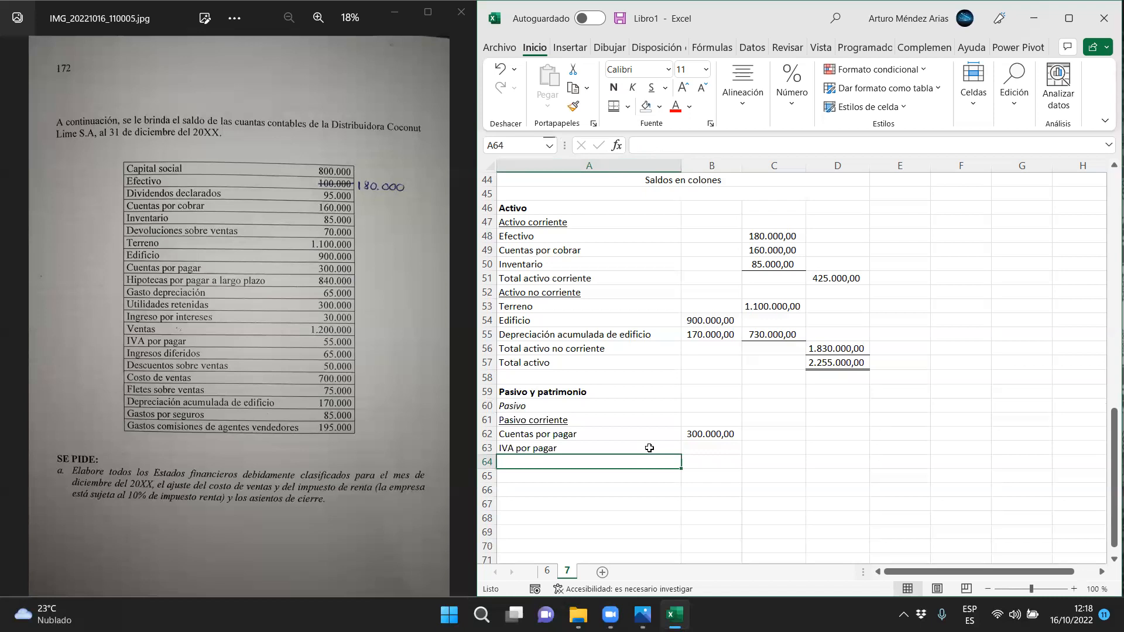
{"action": "type", "text": "Ingresos difere"}
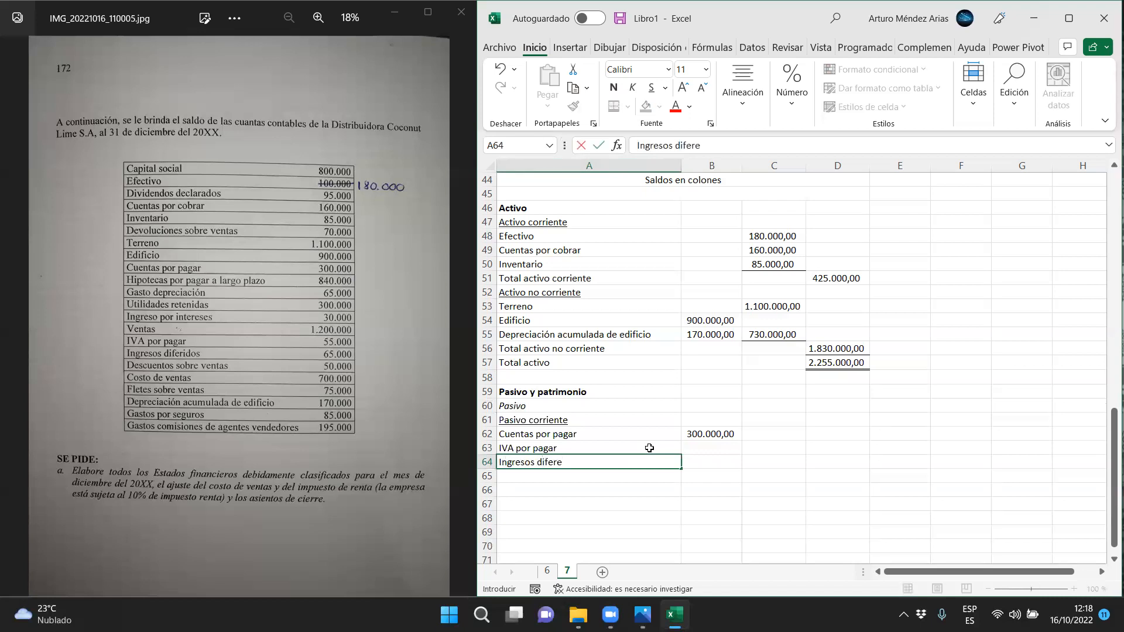
{"action": "key", "text": "BackSpace"}
{"action": "type", "text": "idos"}
{"action": "key", "text": "Tab"}
Enter the amounts 55.000 for IVA por pagar in B63 and 65.000 for Ingresos diferidos in B64
{"action": "key", "text": "Up"}
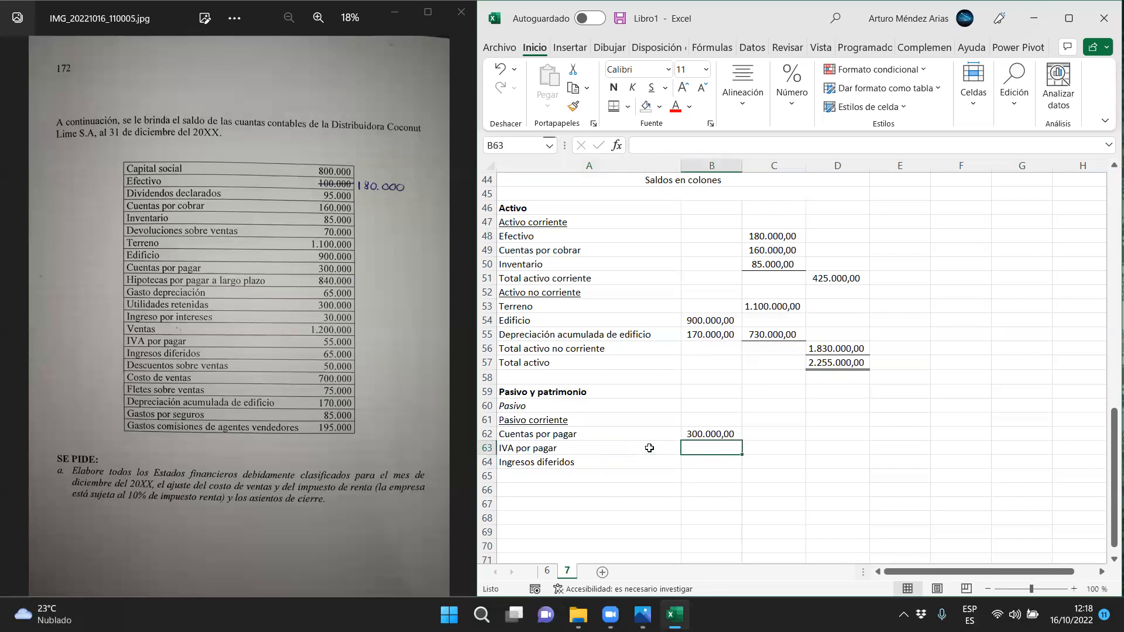
{"action": "type", "text": "55000"}
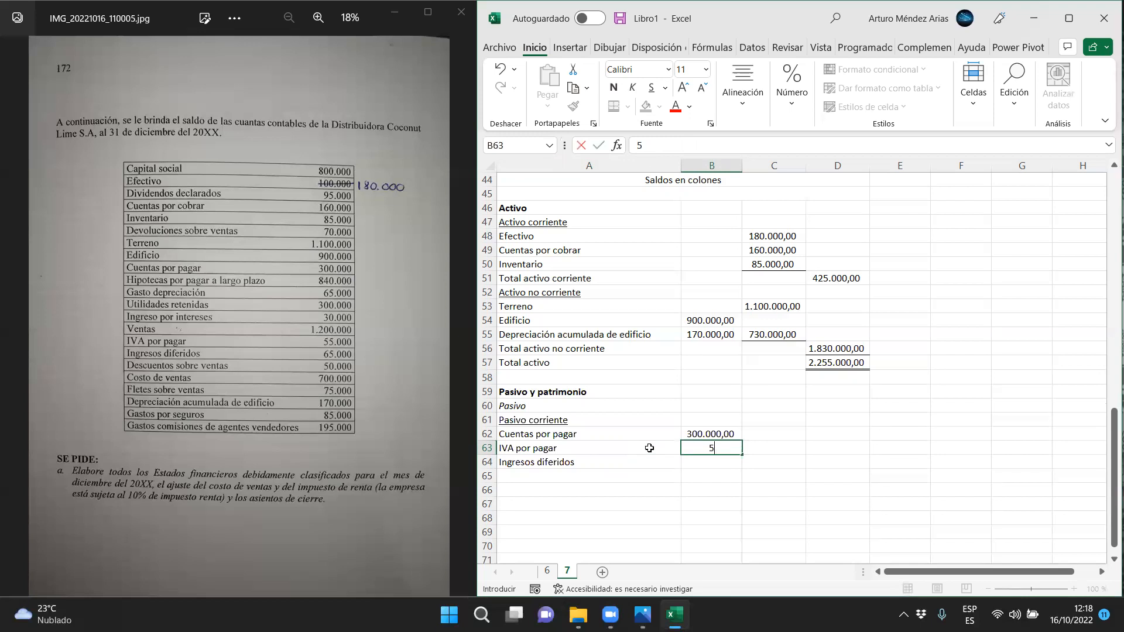
{"action": "key", "text": "Return"}
{"action": "type", "text": "65.000"}
{"action": "key", "text": "Return"}
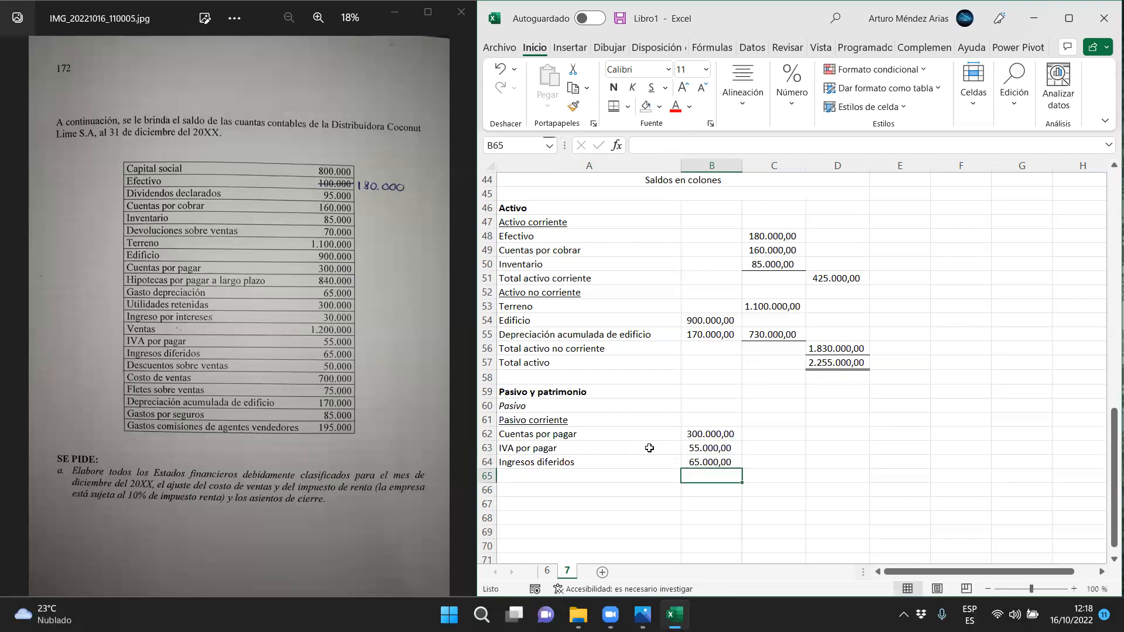
Check the income tax expense row in the income statement and enter the label Total pasivo corriente in A65
{"action": "left_click", "coordinate": [545, 473]}
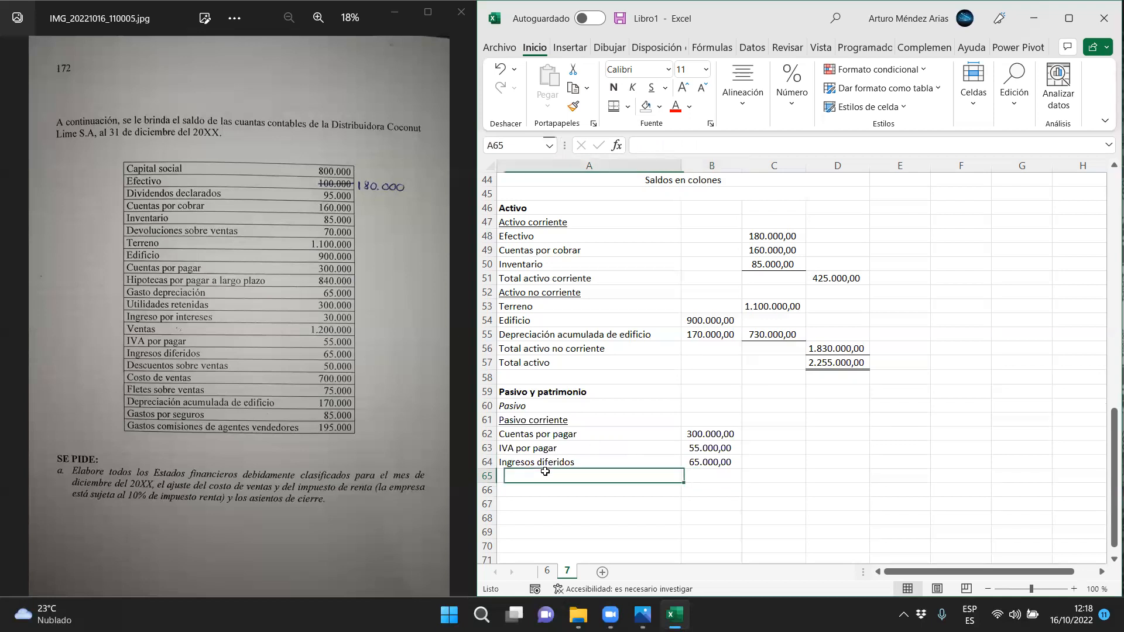
{"action": "scroll", "coordinate": [674, 434], "scroll_direction": "up", "scroll_amount": 11}
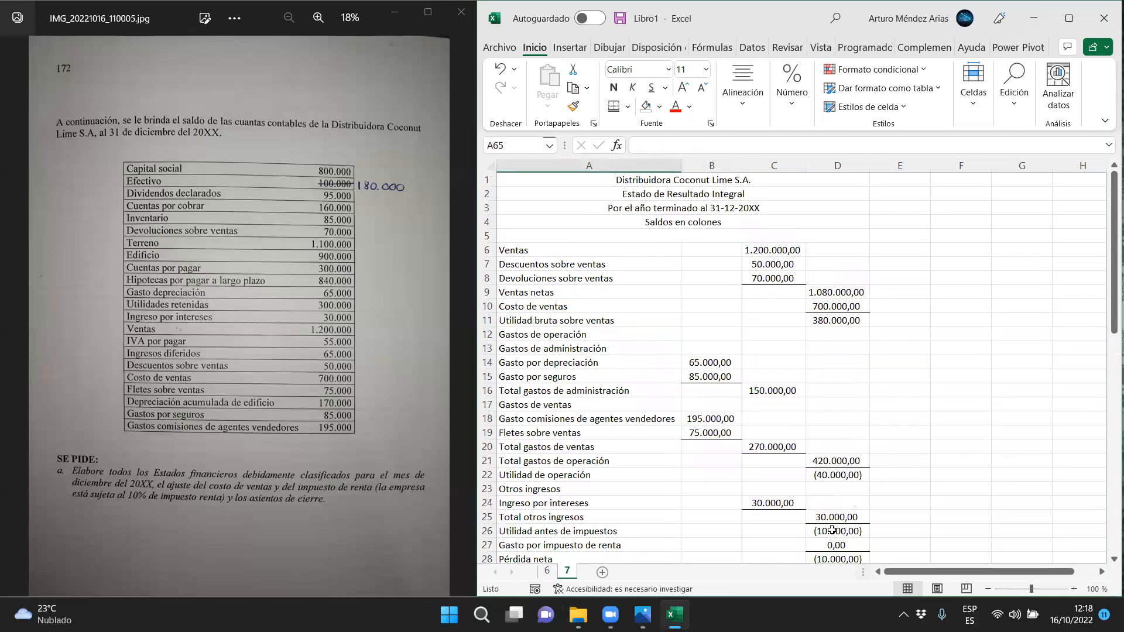
{"action": "left_click", "coordinate": [837, 418]}
{"action": "left_click_drag", "start_coordinate": [735, 416], "coordinate": [607, 414]}
{"action": "scroll", "coordinate": [607, 414], "scroll_direction": "down", "scroll_amount": 12}
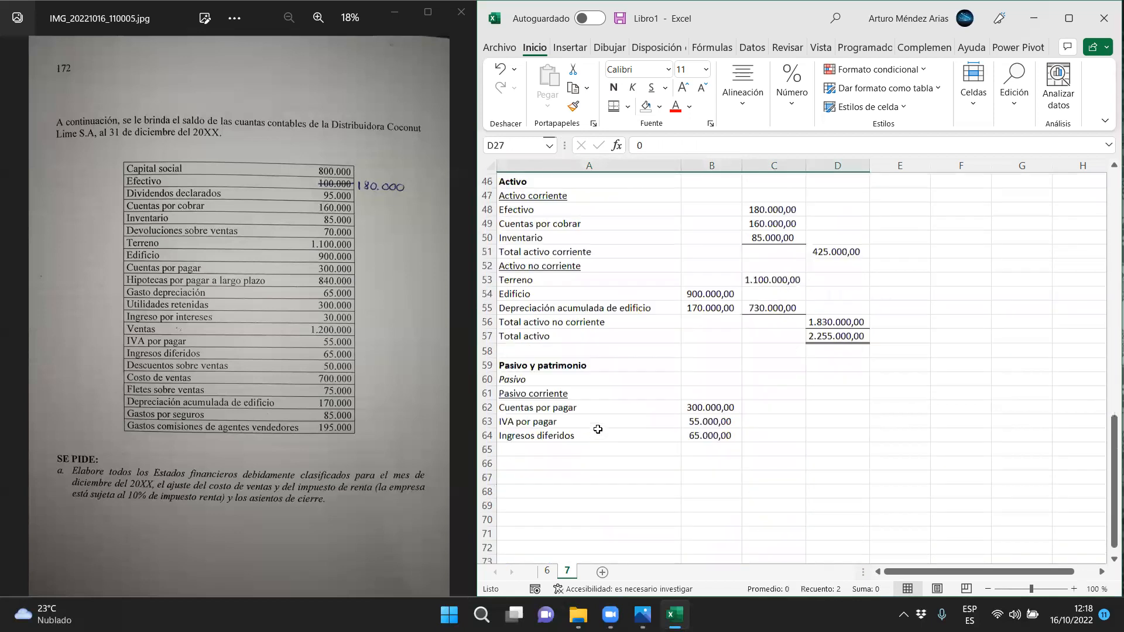
{"action": "left_click", "coordinate": [529, 465]}
{"action": "type", "text": "T"}
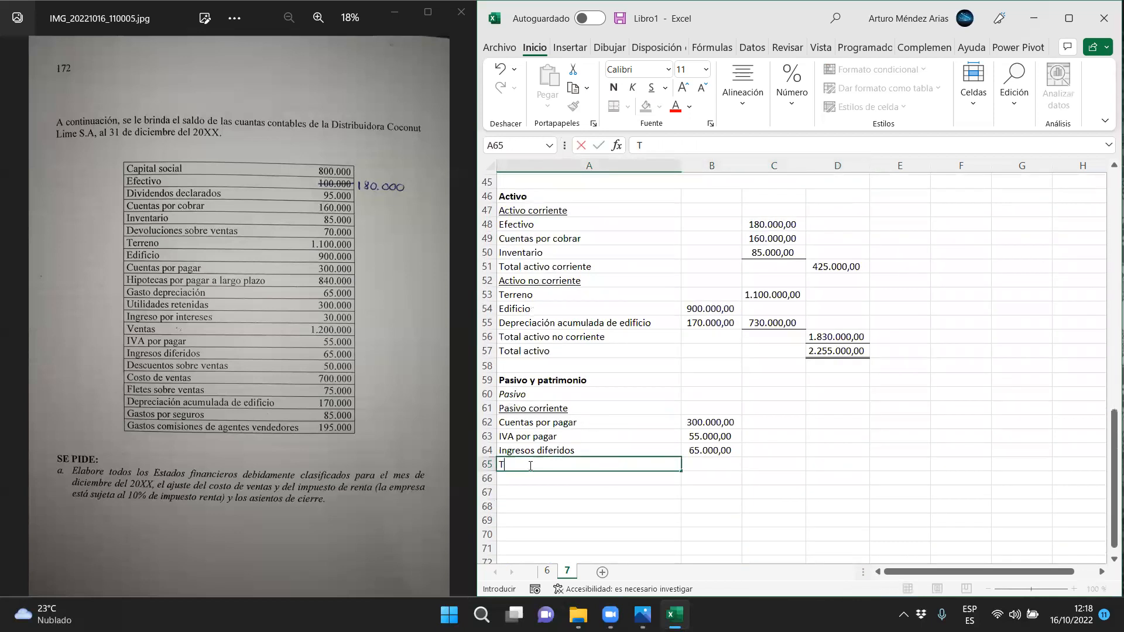
{"action": "type", "text": "otal pasivo corriente"}
Calculate the total current liabilities in C65 as the AutoSum of B62:B64
{"action": "key", "text": "Tab"}
{"action": "key", "text": "Tab"}
{"action": "left_click", "coordinate": [1013, 88]}
{"action": "left_click", "coordinate": [1016, 141]}
{"action": "left_click", "coordinate": [1003, 184]}
{"action": "left_click_drag", "start_coordinate": [705, 421], "coordinate": [694, 449]}
{"action": "key", "text": "Return"}
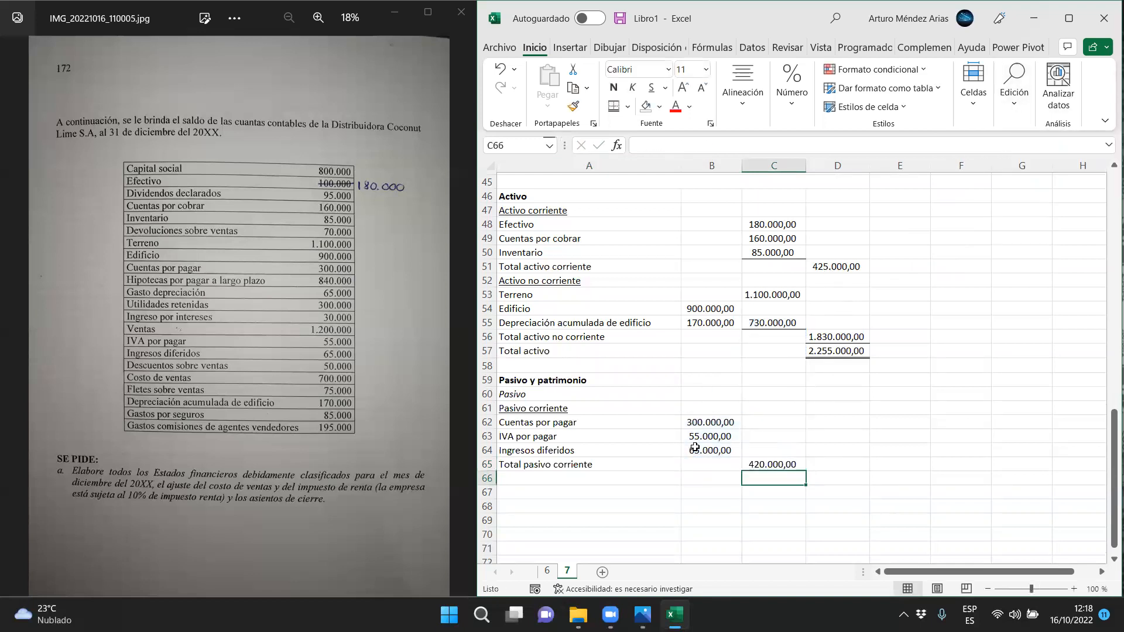
Add a bottom border to the Ingresos diferidos amount in B64
{"action": "left_click", "coordinate": [694, 448]}
{"action": "left_click", "coordinate": [627, 106]}
{"action": "left_click", "coordinate": [638, 150]}
{"action": "left_click", "coordinate": [642, 408]}
{"action": "left_click", "coordinate": [585, 453]}
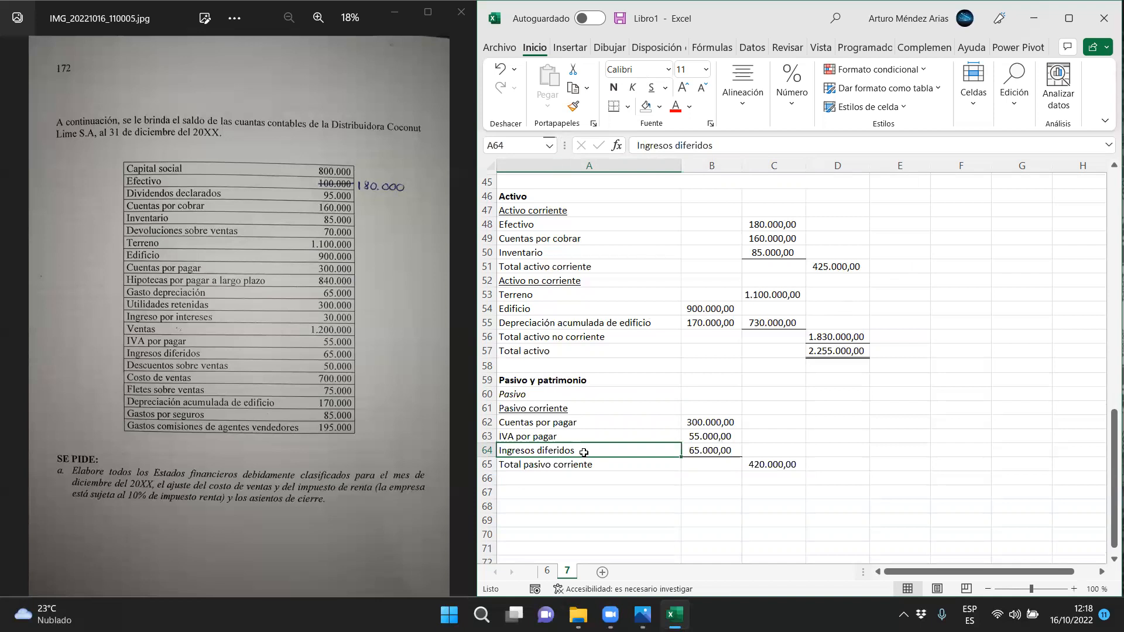
{"action": "left_click", "coordinate": [507, 476]}
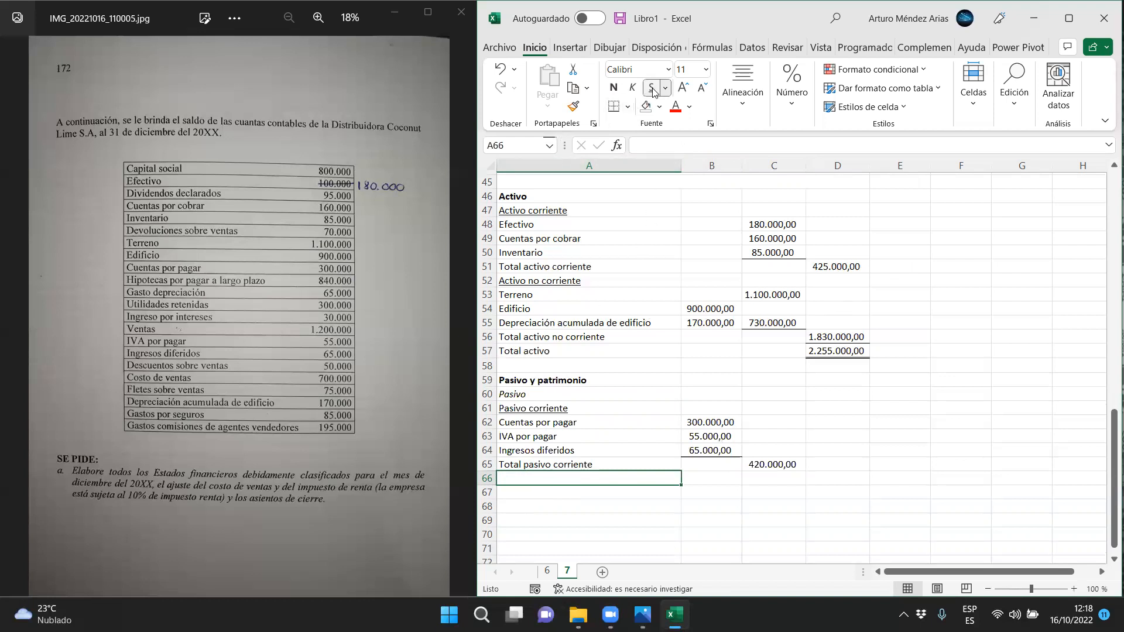
Enter the underlined heading Pasivo no corriente in A66
{"action": "type", "text": "Pasivo no corriente"}
{"action": "key", "text": "Return"}
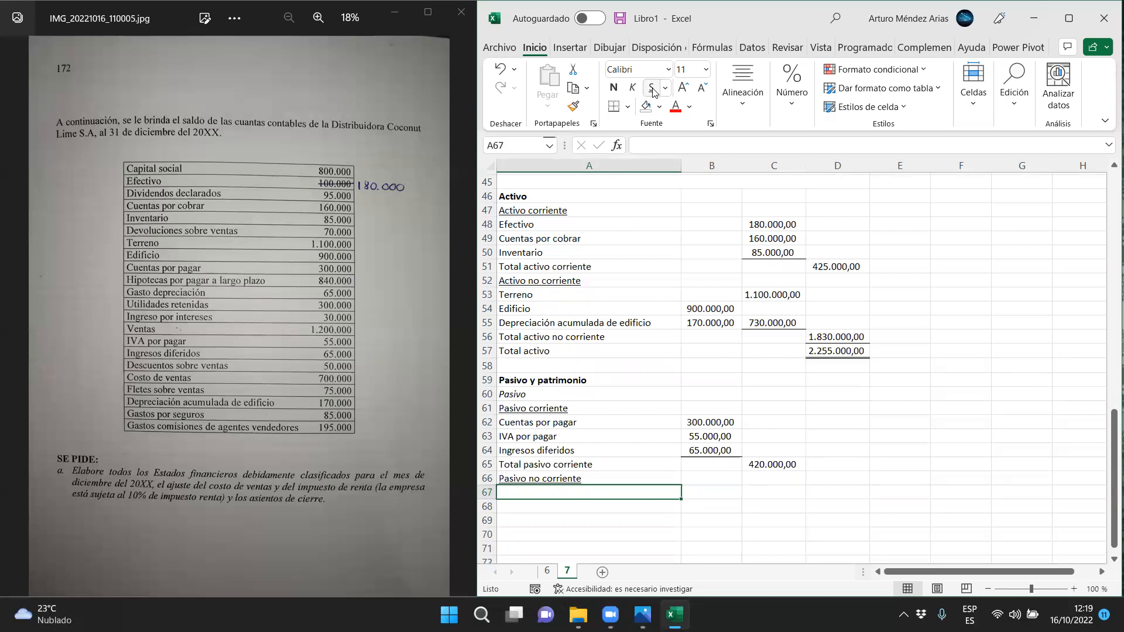
Enter Hipoteca por pagar a largo plazo in A67 with the amount 840.000 in B67
{"action": "type", "text": "Hipoteca por pagar a largo plazo"}
{"action": "key", "text": "Return"}
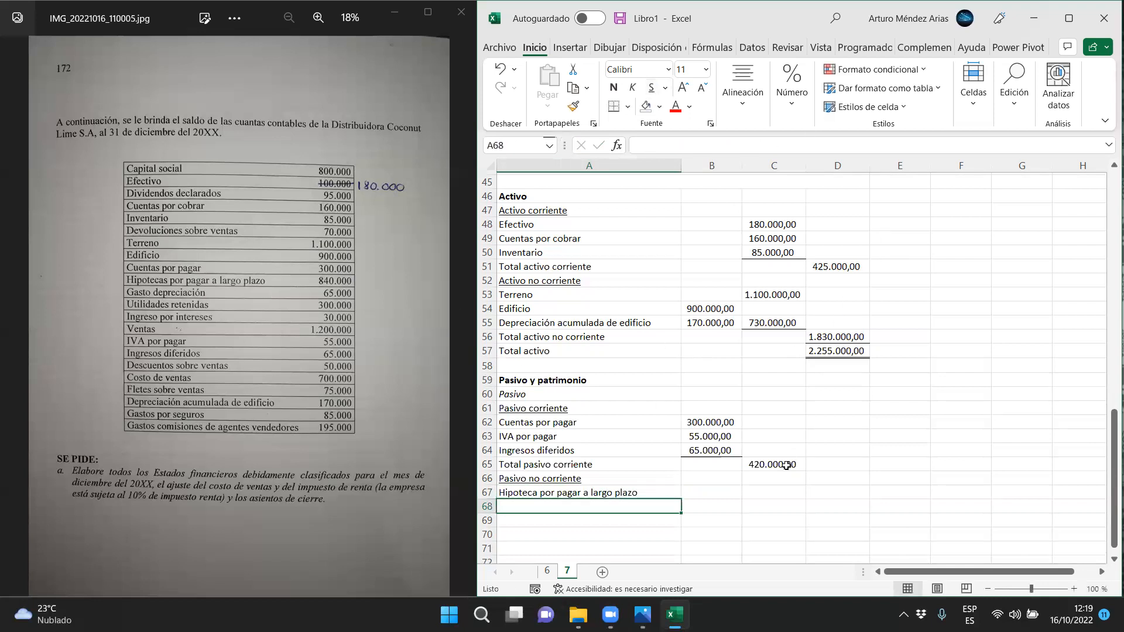
{"action": "left_click", "coordinate": [720, 494]}
{"action": "type", "text": "840.000"}
{"action": "key", "text": "Return"}
Label A68 Total pasivo no corriente with C68 equal to B67, and add a bottom border to B67
{"action": "type", "text": "Toa"}
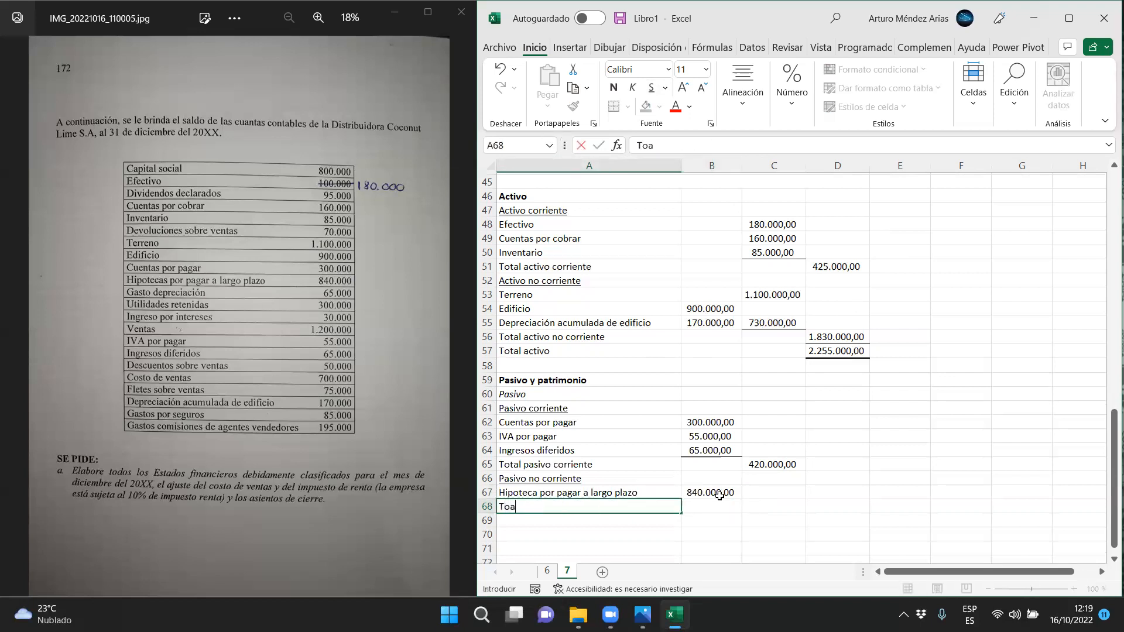
{"action": "type", "text": "tal pasivo no"}
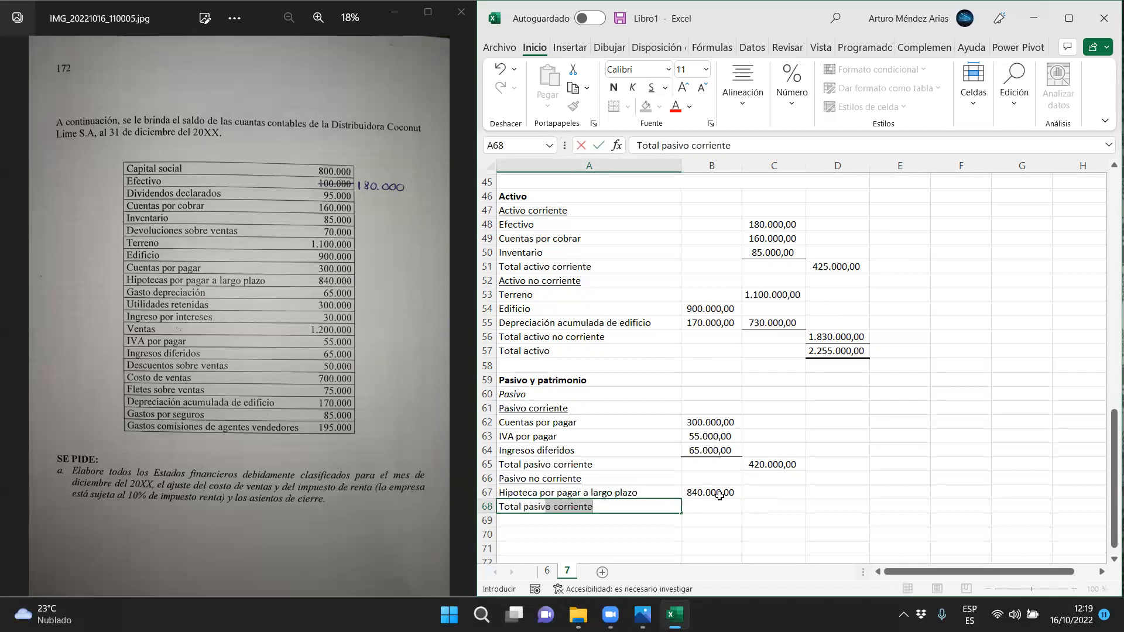
{"action": "type", "text": " corrient"}
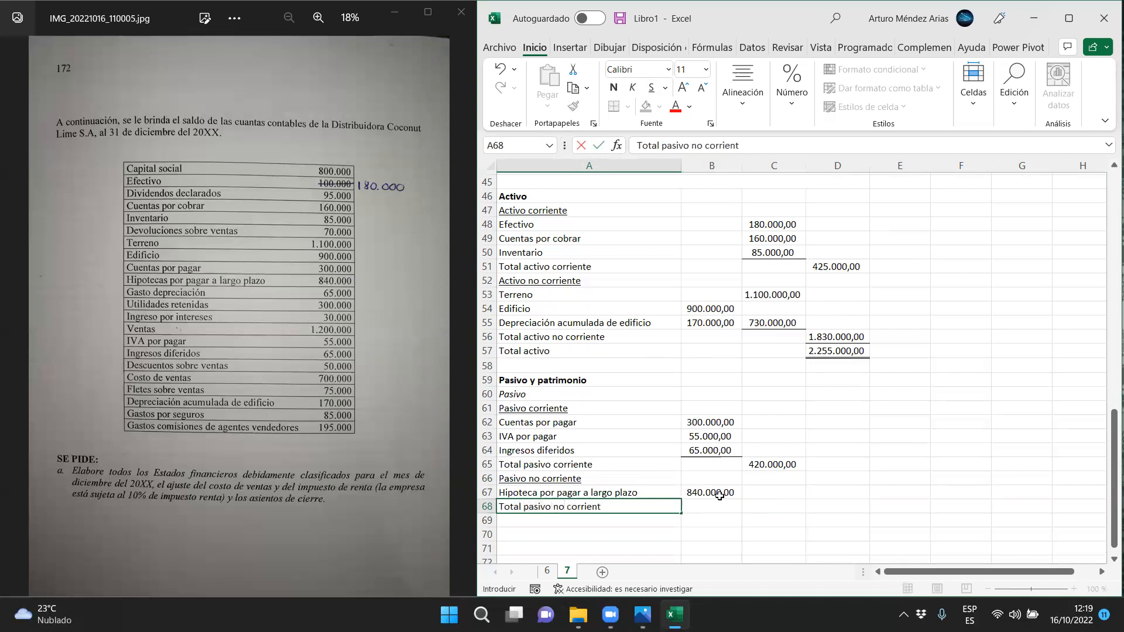
{"action": "type", "text": "e"}
{"action": "key", "text": "Tab"}
{"action": "key", "text": "Tab"}
{"action": "type", "text": "="}
{"action": "left_click", "coordinate": [720, 496]}
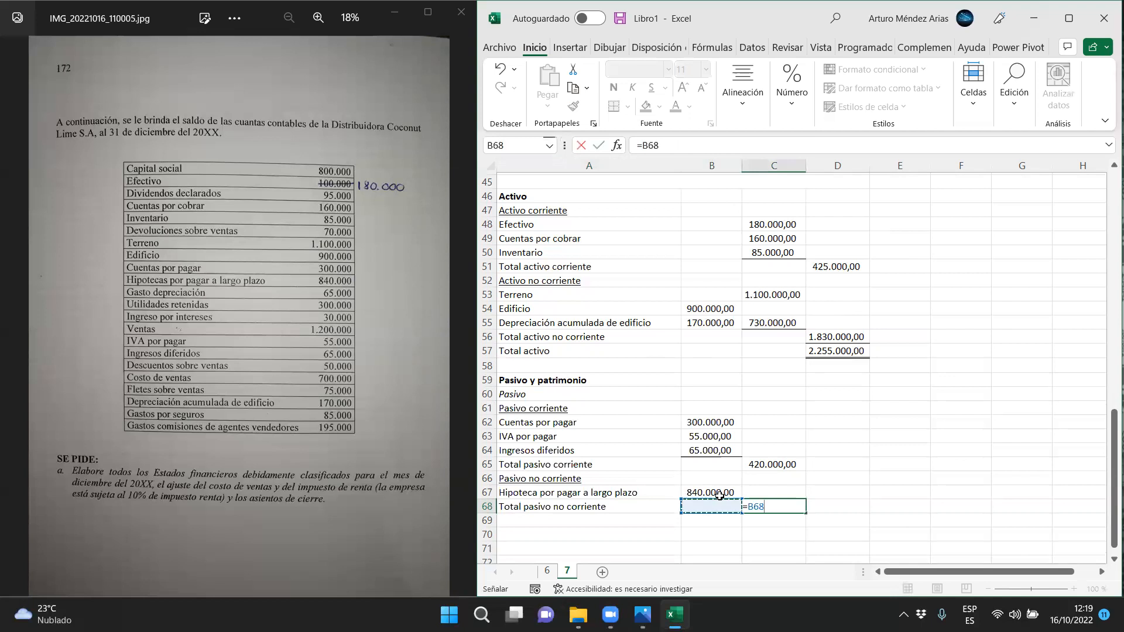
{"action": "key", "text": "Return"}
{"action": "left_click", "coordinate": [720, 496]}
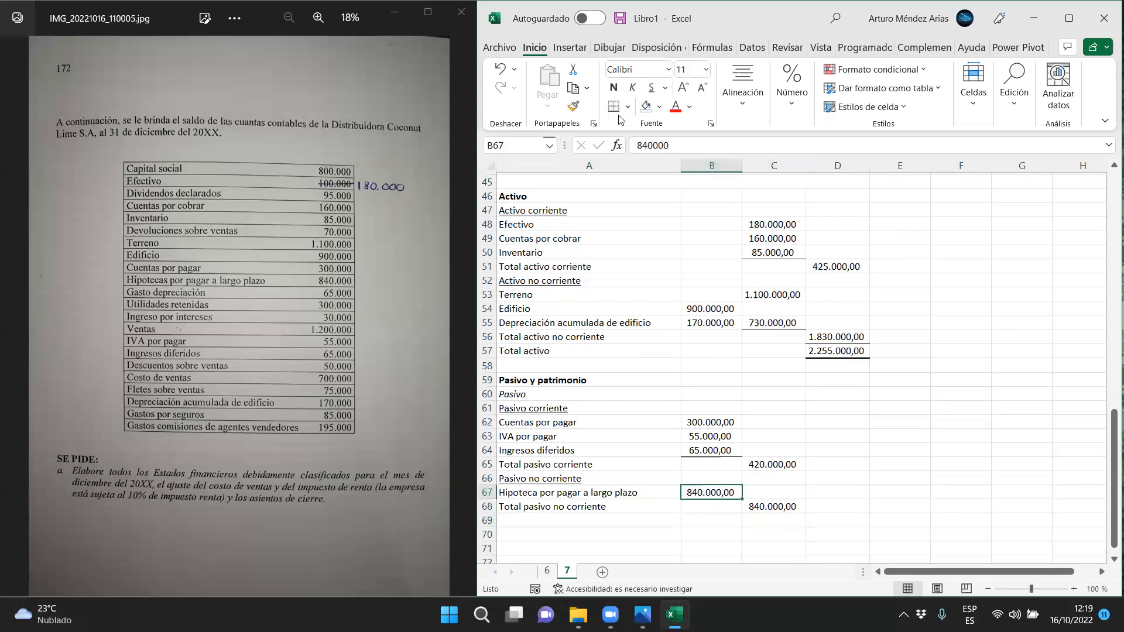
Enter the label Total pasivo in A69
{"action": "left_click", "coordinate": [513, 518]}
{"action": "type", "text": "Total pas"}
{"action": "key", "text": "BackSpace"}
{"action": "key", "text": "BackSpace"}
{"action": "type", "text": "pasivo"}
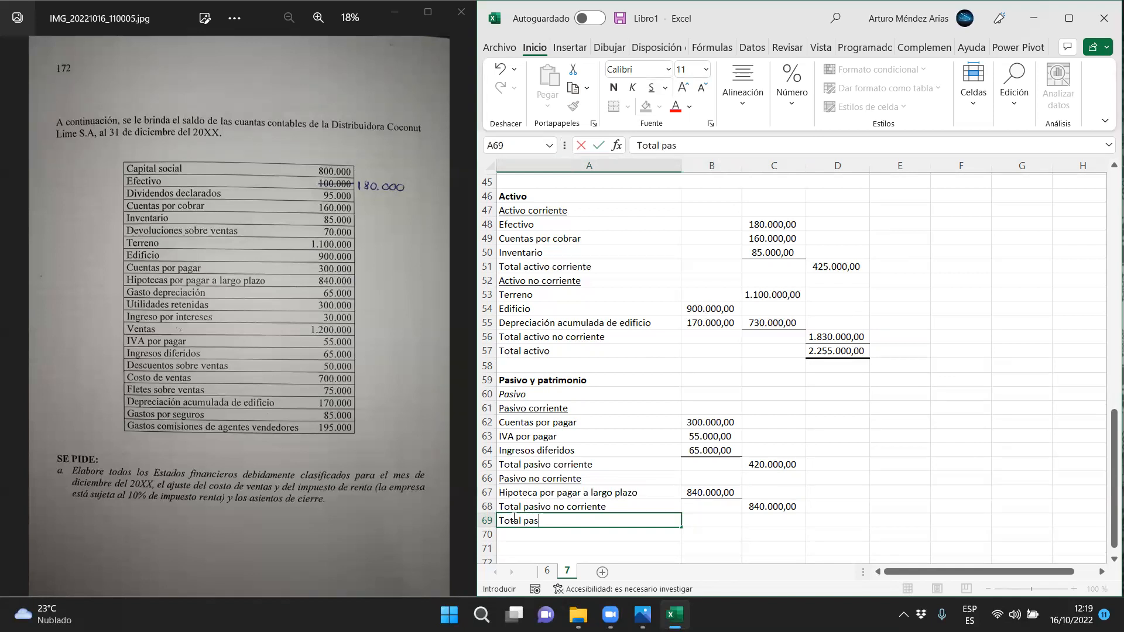
Calculate total liabilities in D69 as C65+C68 and add a bottom border to C68
{"action": "key", "text": "Tab"}
{"action": "key", "text": "Tab"}
{"action": "key", "text": "Tab"}
{"action": "type", "text": "="}
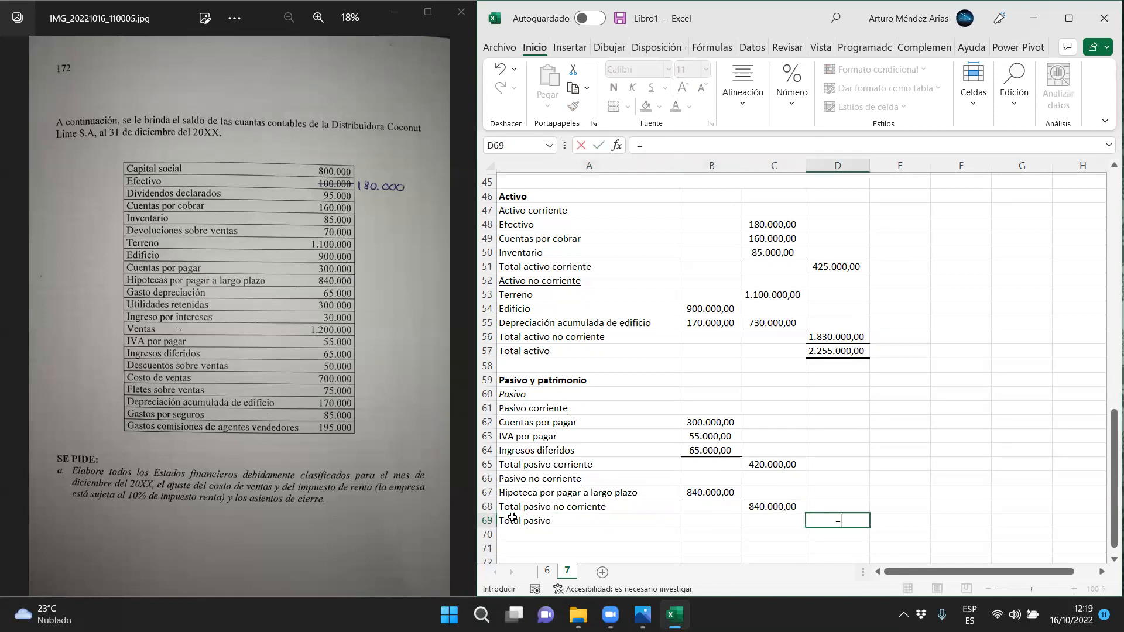
{"action": "left_click", "coordinate": [785, 466]}
{"action": "type", "text": "+"}
{"action": "left_click", "coordinate": [791, 507]}
{"action": "key", "text": "Return"}
{"action": "left_click", "coordinate": [791, 507]}
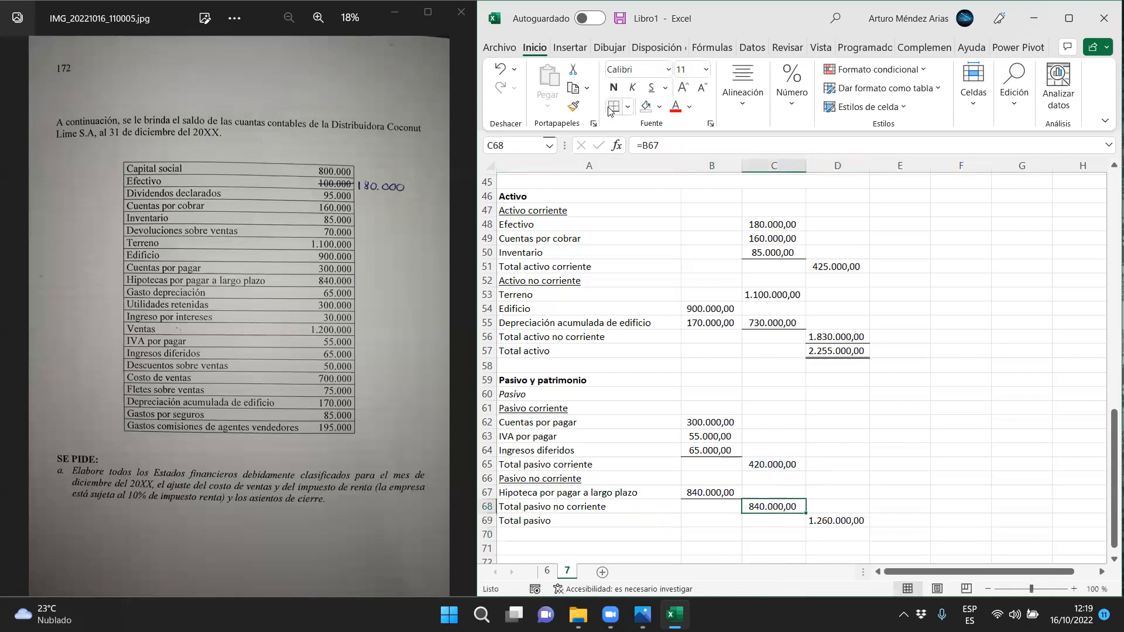
Enter the heading Patrimonio in A70 and format it in italics
{"action": "scroll", "coordinate": [544, 524], "scroll_direction": "down", "scroll_amount": 1}
{"action": "left_click", "coordinate": [529, 494]}
{"action": "type", "text": "Patr"}
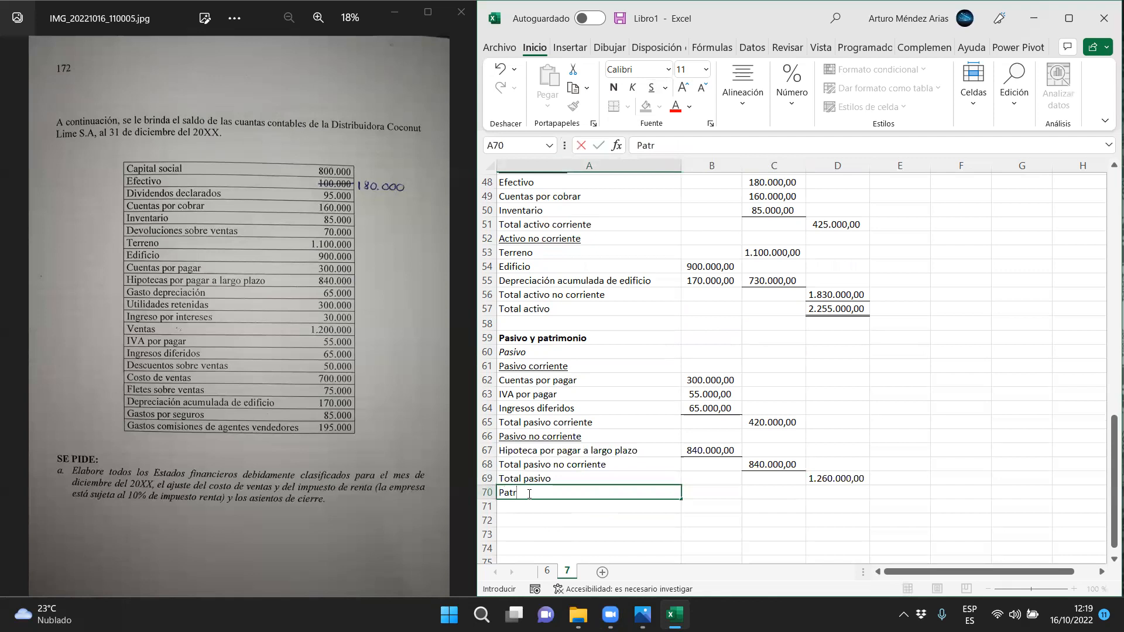
{"action": "type", "text": "imonio"}
{"action": "key", "text": "Return"}
{"action": "key", "text": "Up"}
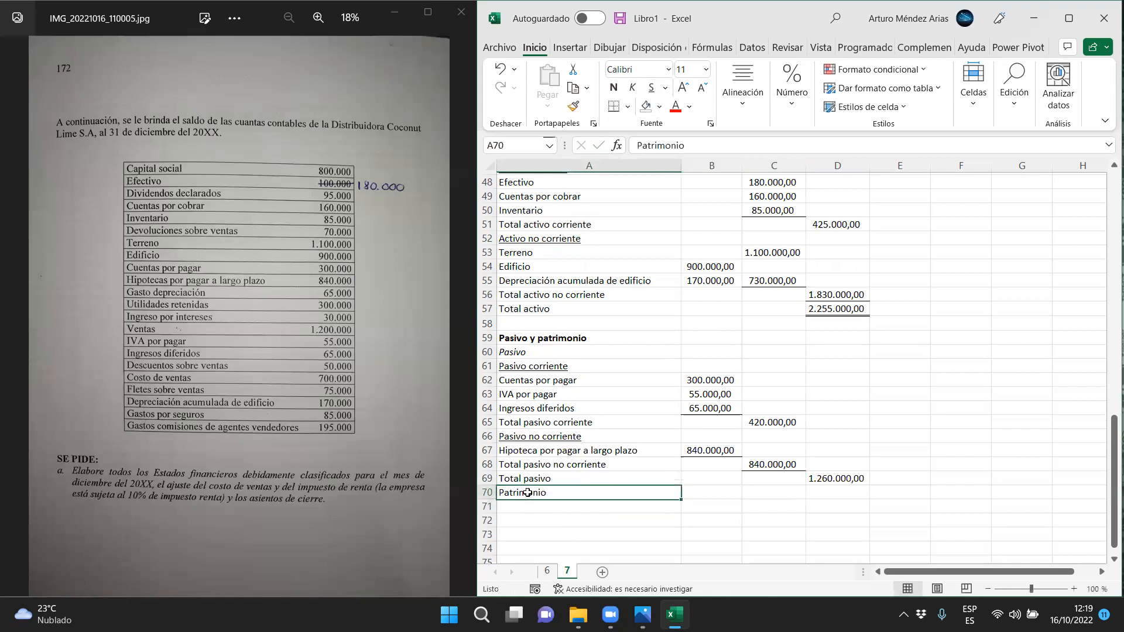
{"action": "left_click", "coordinate": [632, 87]}
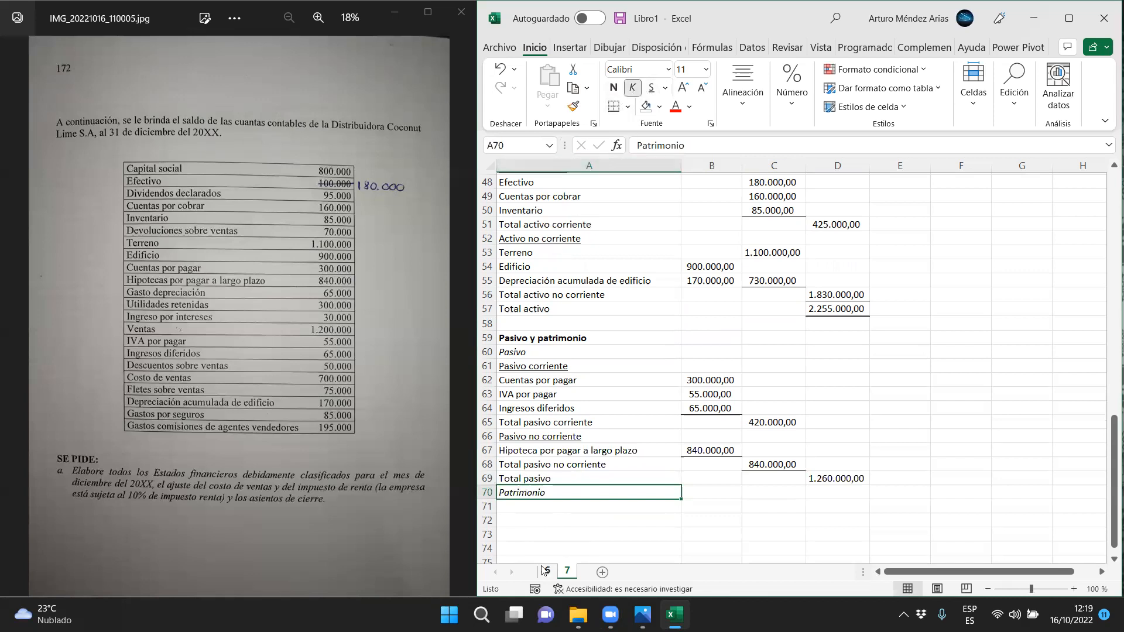
Enter the equity labels Capital social in A71 and Utilidades retenidas in A72
{"action": "left_click", "coordinate": [527, 507]}
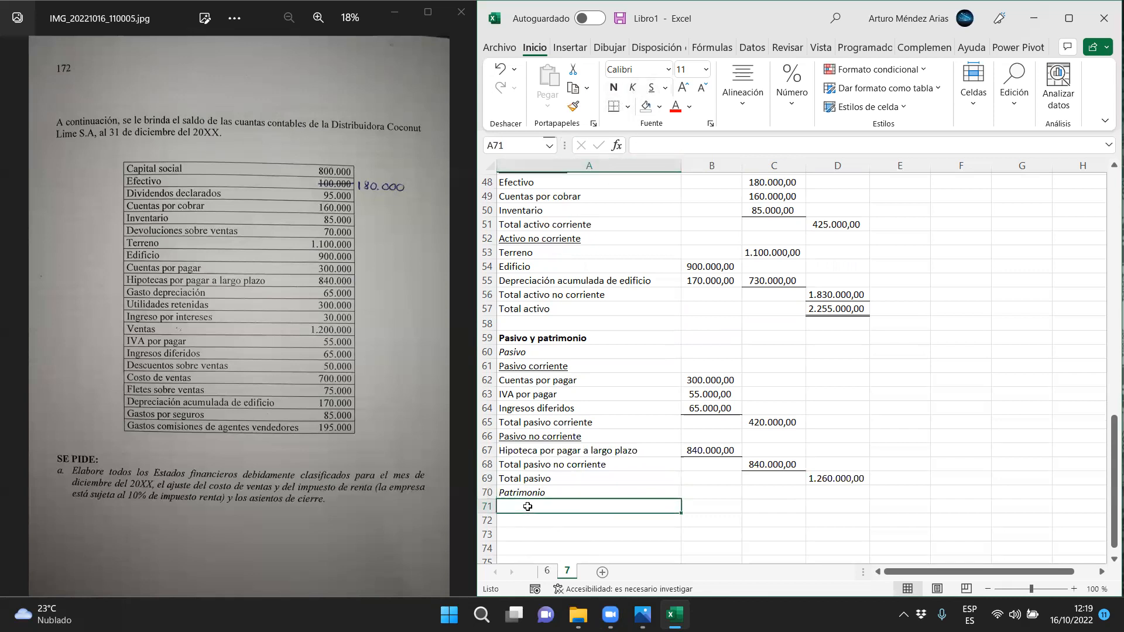
{"action": "type", "text": "Capital s"}
{"action": "type", "text": "oca"}
{"action": "type", "text": "ial"}
{"action": "key", "text": "Return"}
{"action": "type", "text": "Util"}
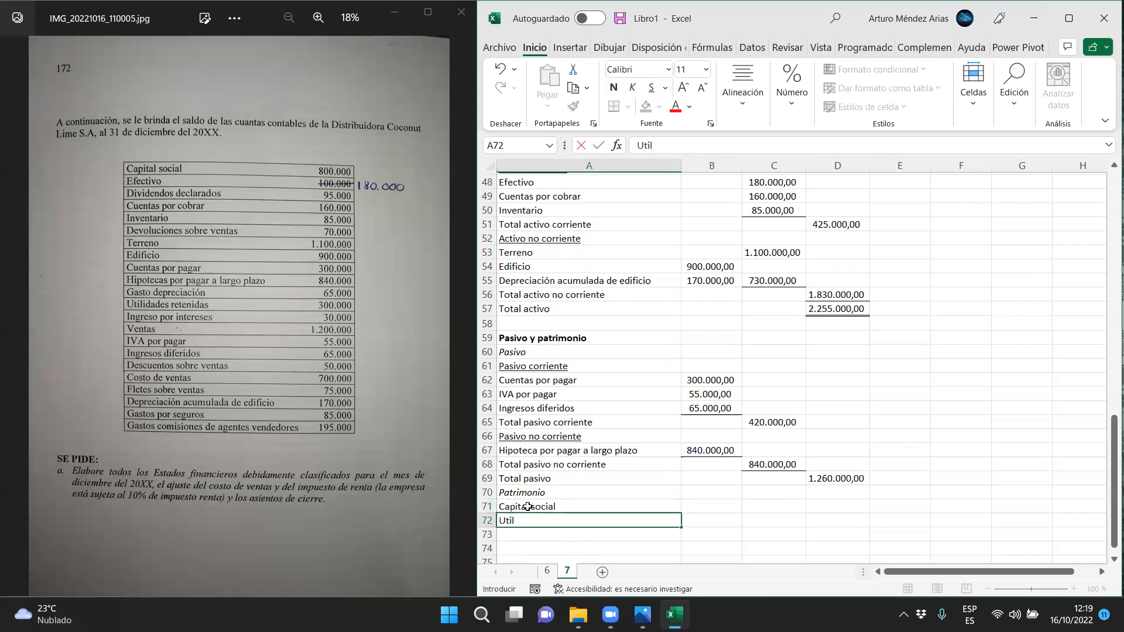
{"action": "type", "text": "idddes retenidas"}
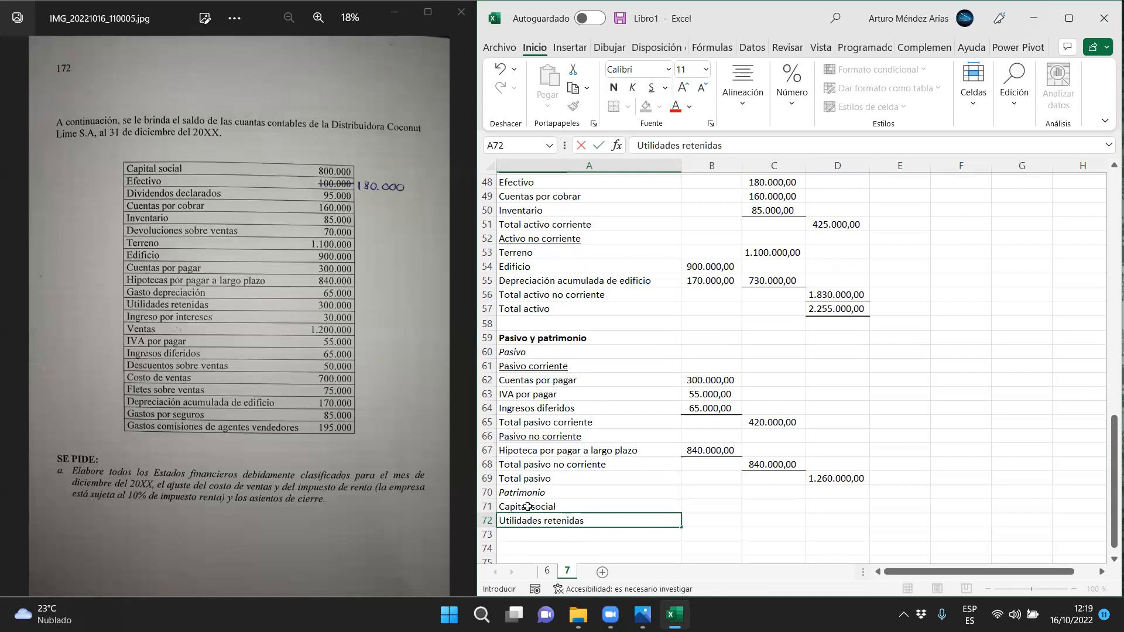
Link the Capital social amount in C71 to the closing balance in B39 of the statement of changes in equity
{"action": "key", "text": "Right"}
{"action": "key", "text": "Right"}
{"action": "key", "text": "Up"}
{"action": "type", "text": "="}
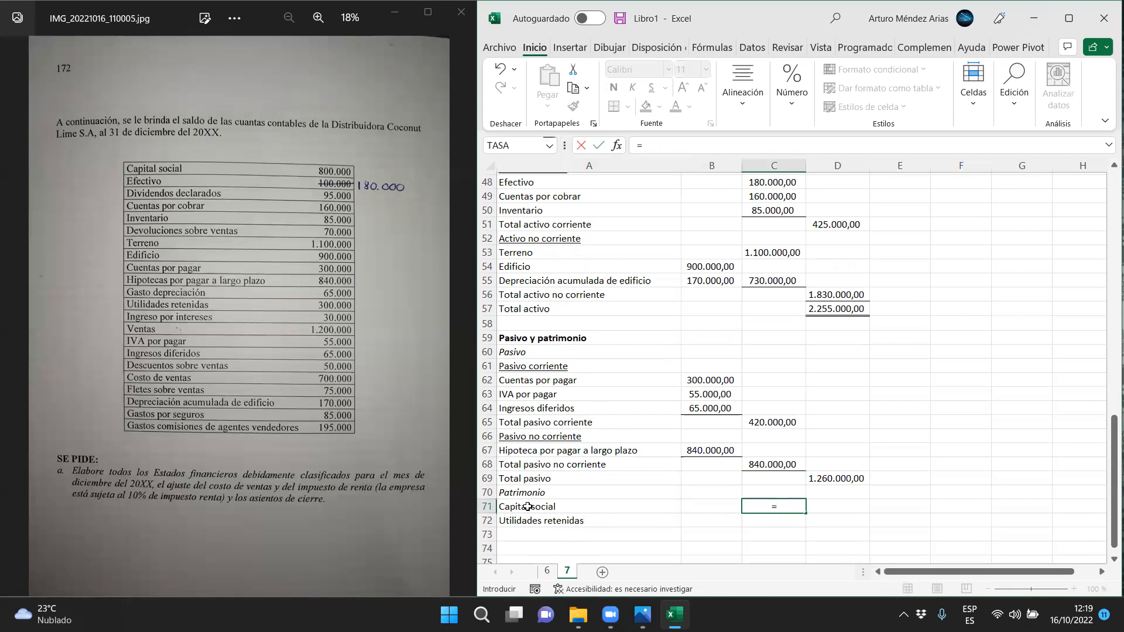
{"action": "scroll", "coordinate": [527, 506], "scroll_direction": "up", "scroll_amount": 10}
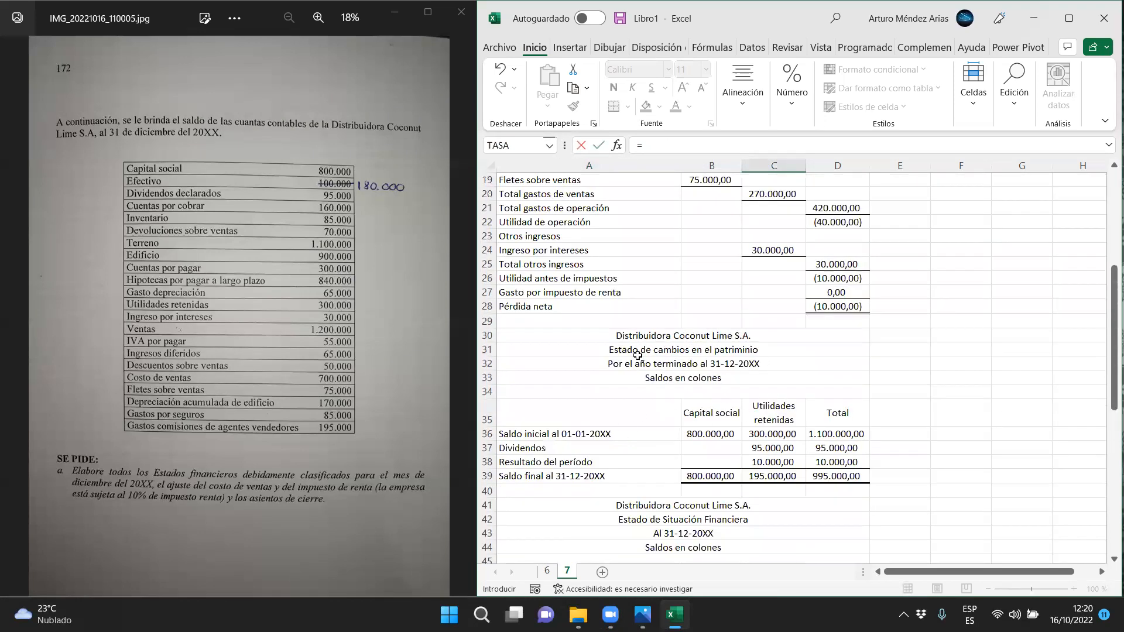
{"action": "left_click", "coordinate": [710, 476]}
{"action": "scroll", "coordinate": [535, 484], "scroll_direction": "down", "scroll_amount": 1}
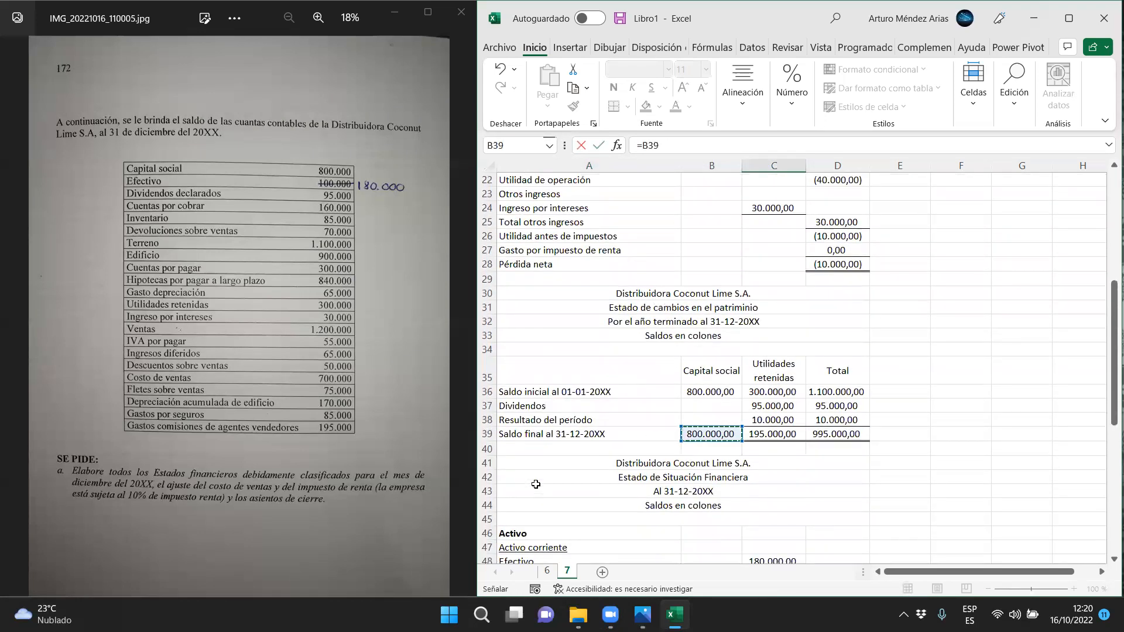
{"action": "key", "text": "Return"}
Link the Utilidades retenidas amount in C72 to the closing retained earnings balance in C39
{"action": "type", "text": "="}
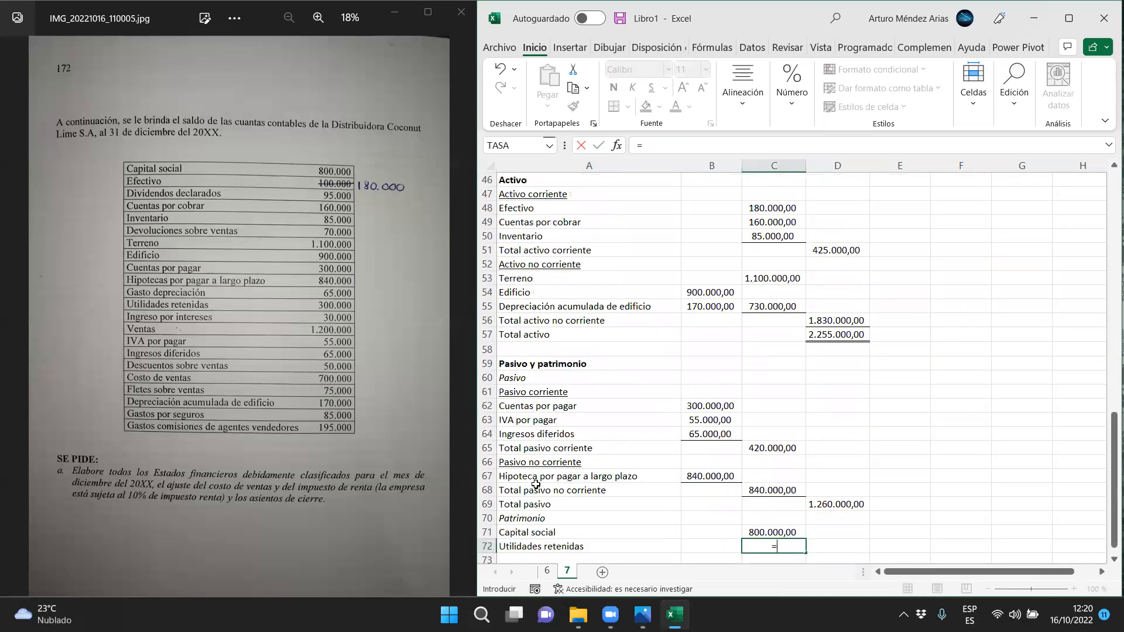
{"action": "scroll", "coordinate": [535, 484], "scroll_direction": "up", "scroll_amount": 9}
{"action": "left_click", "coordinate": [760, 507]}
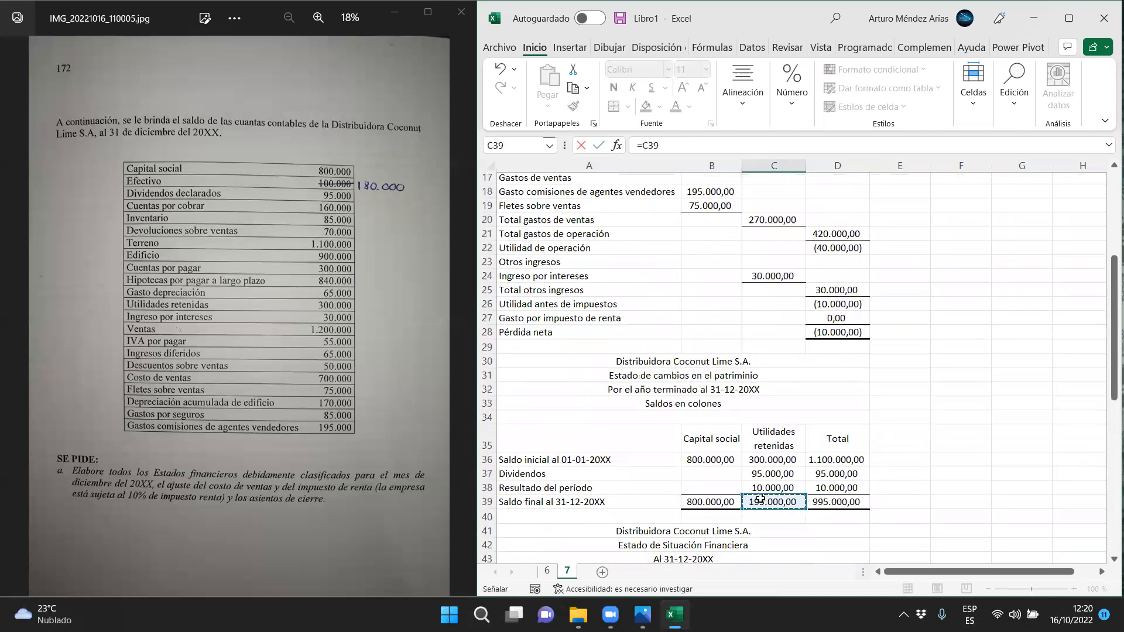
{"action": "scroll", "coordinate": [755, 498], "scroll_direction": "down", "scroll_amount": 2}
{"action": "key", "text": "Return"}
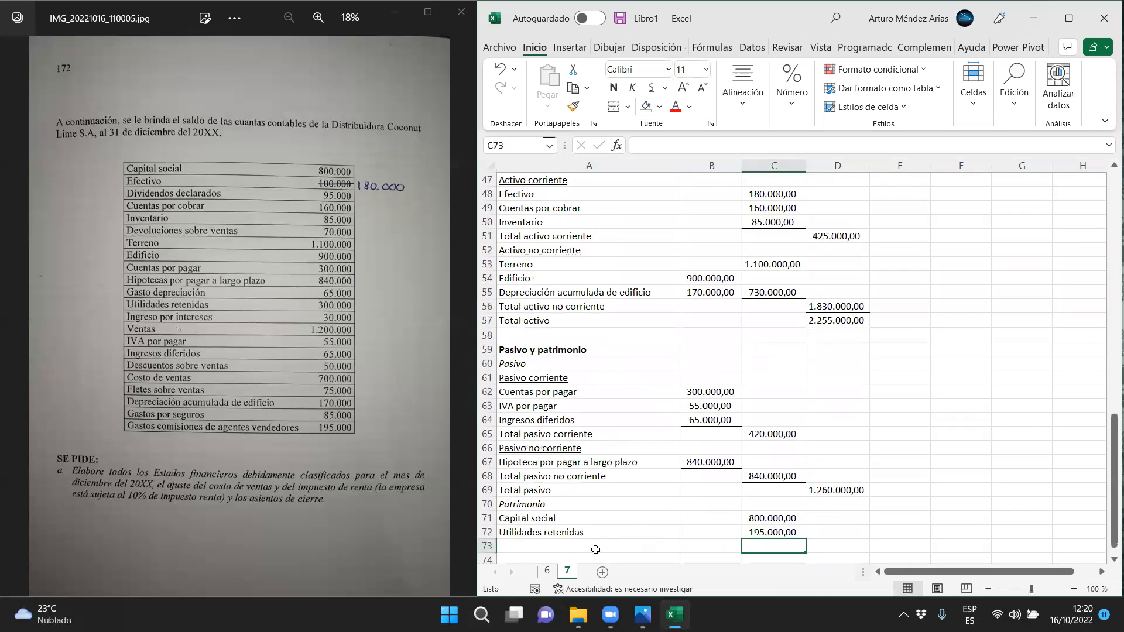
Enter the label Total patrimonio in A73
{"action": "left_click", "coordinate": [565, 548]}
{"action": "type", "text": "Total"}
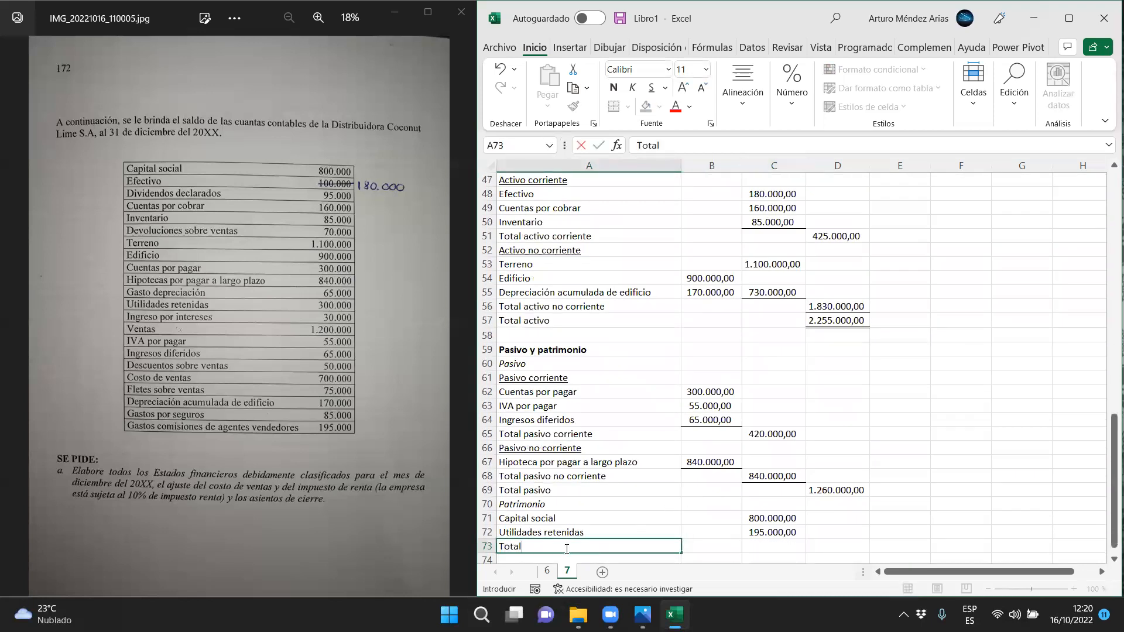
{"action": "type", "text": " patrii"}
{"action": "key", "text": "BackSpace"}
{"action": "type", "text": "monio"}
Calculate total equity in D73 as C71+C72
{"action": "key", "text": "Right"}
{"action": "key", "text": "Right"}
{"action": "key", "text": "Right"}
{"action": "type", "text": "="}
{"action": "key", "text": "Left"}
{"action": "key", "text": "Up"}
{"action": "key", "text": "Up"}
{"action": "type", "text": "+"}
{"action": "key", "text": "Left"}
{"action": "key", "text": "Up"}
{"action": "key", "text": "Return"}
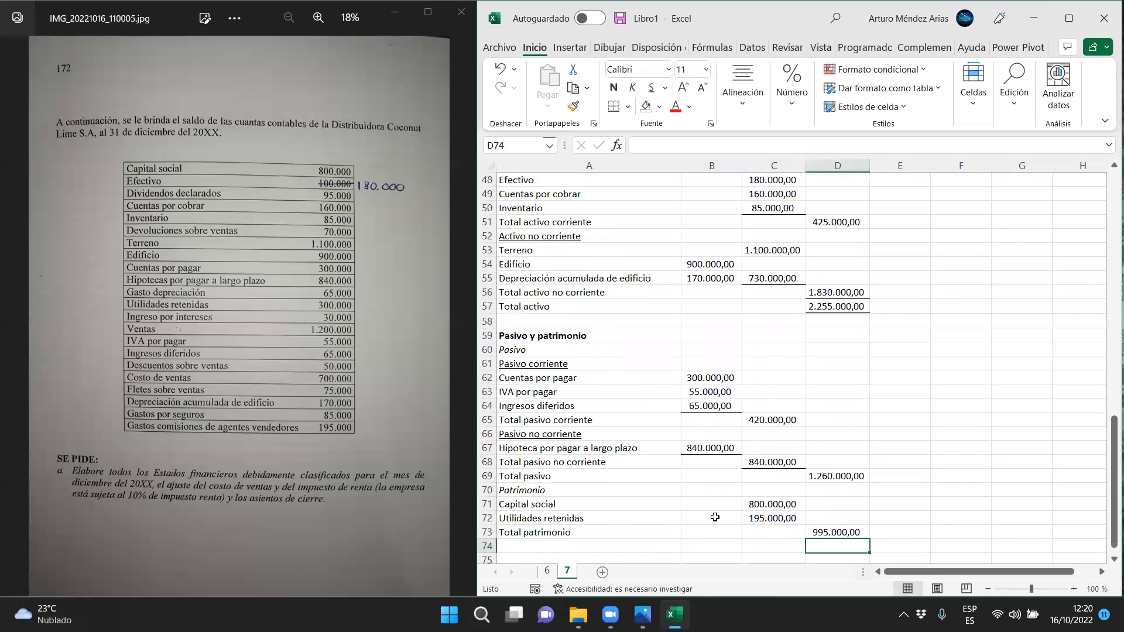
Add a bottom border to the Utilidades retenidas amount in C72
{"action": "key", "text": "Up"}
{"action": "key", "text": "Up"}
{"action": "key", "text": "Left"}
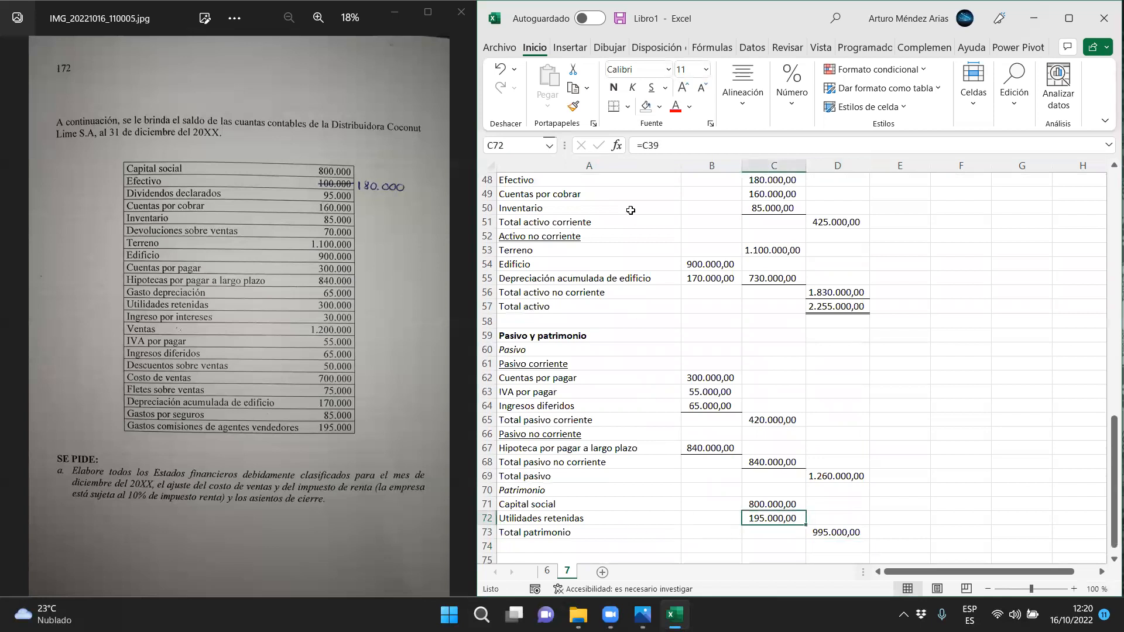
Enter the label Total pasivo y patrimonio in A74
{"action": "left_click", "coordinate": [525, 546]}
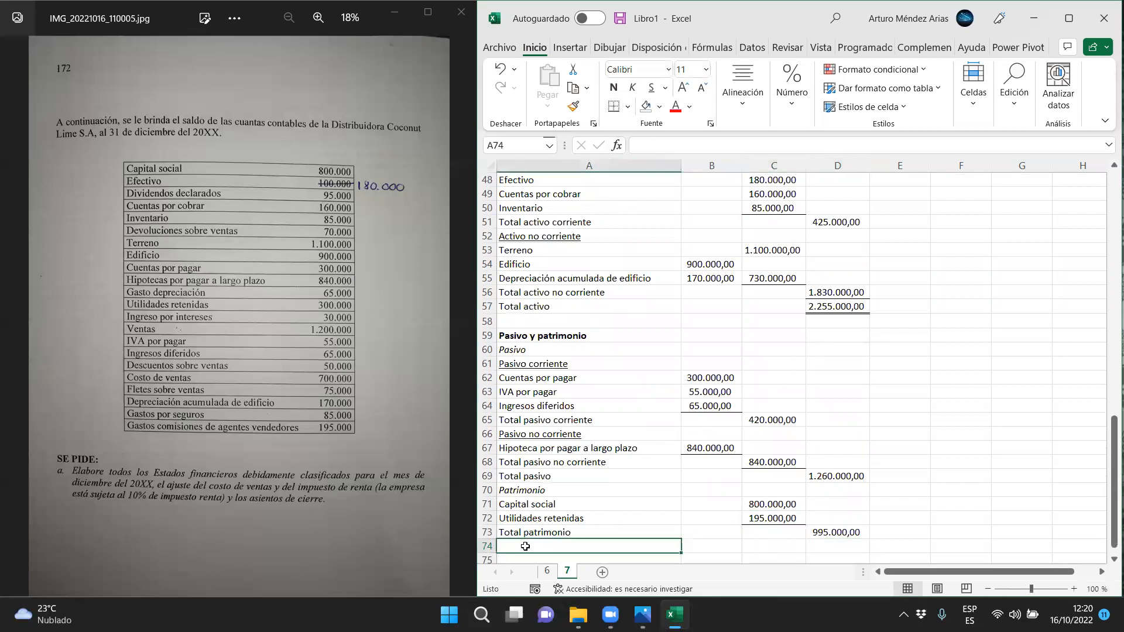
{"action": "type", "text": "Total pasivo y patrimonio"}
Calculate total liabilities and equity in D74 as D69+D73
{"action": "key", "text": "Tab"}
{"action": "key", "text": "Tab"}
{"action": "key", "text": "Tab"}
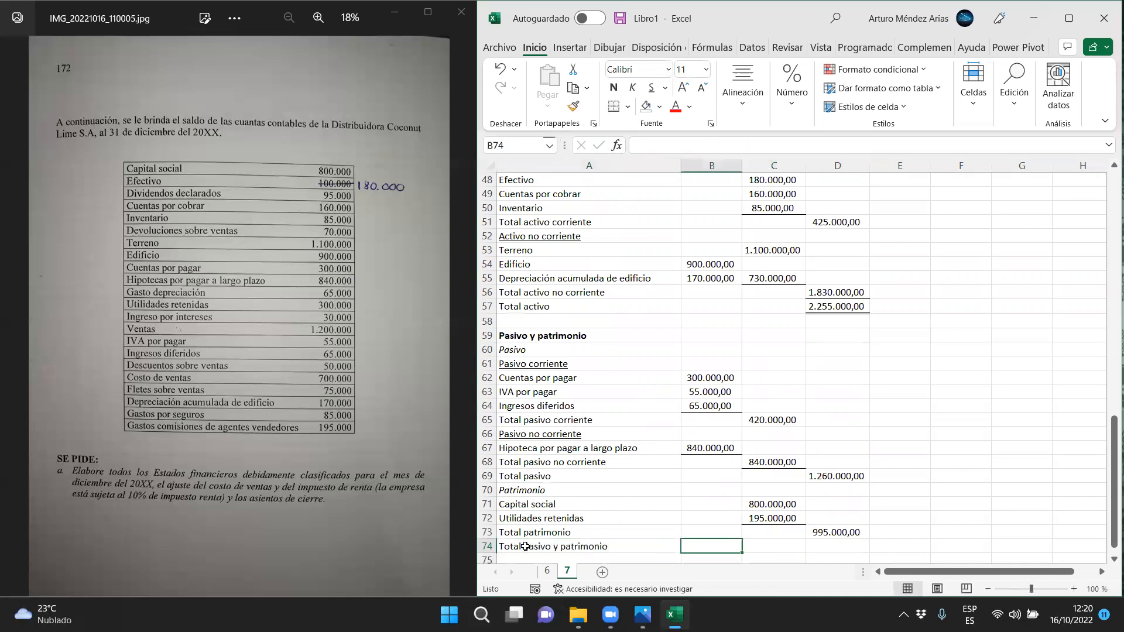
{"action": "type", "text": "="}
{"action": "left_click", "coordinate": [842, 474]}
{"action": "type", "text": "+"}
{"action": "left_click", "coordinate": [834, 530]}
{"action": "key", "text": "Return"}
Apply a top and double bottom border to the Total pasivo y patrimonio amount in D74
{"action": "key", "text": "Up"}
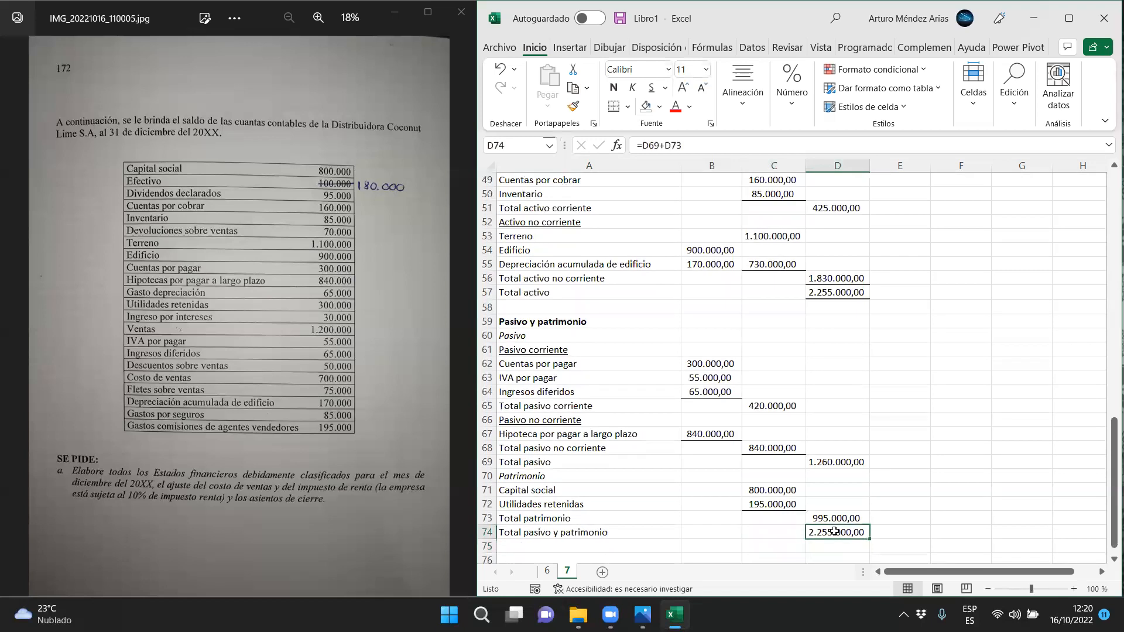
{"action": "left_click", "coordinate": [627, 107]}
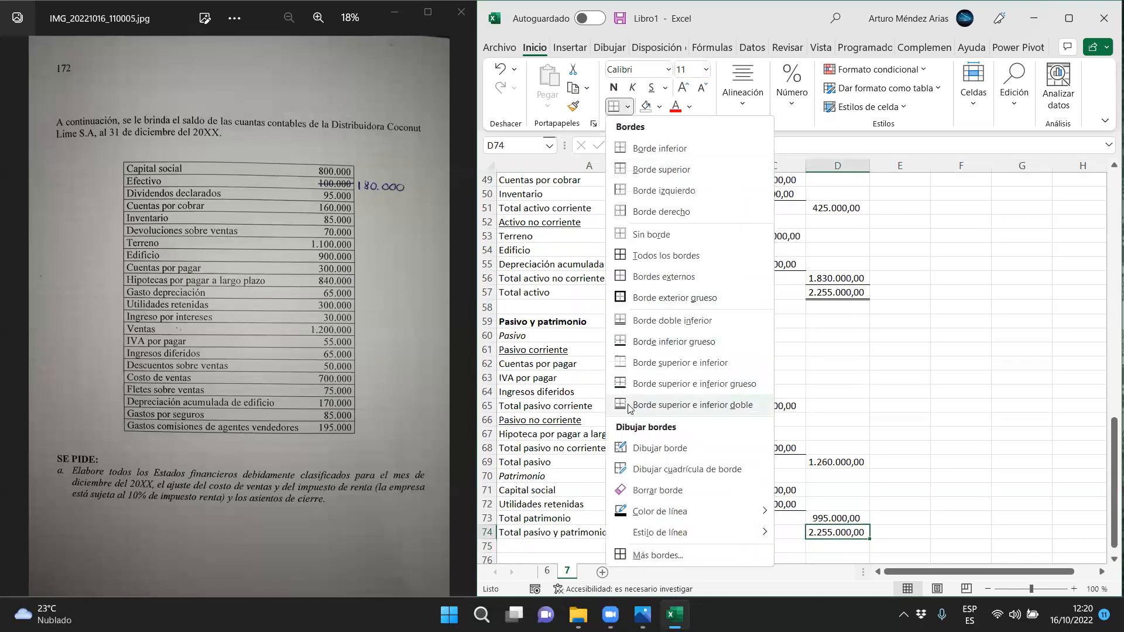
{"action": "left_click", "coordinate": [634, 436]}
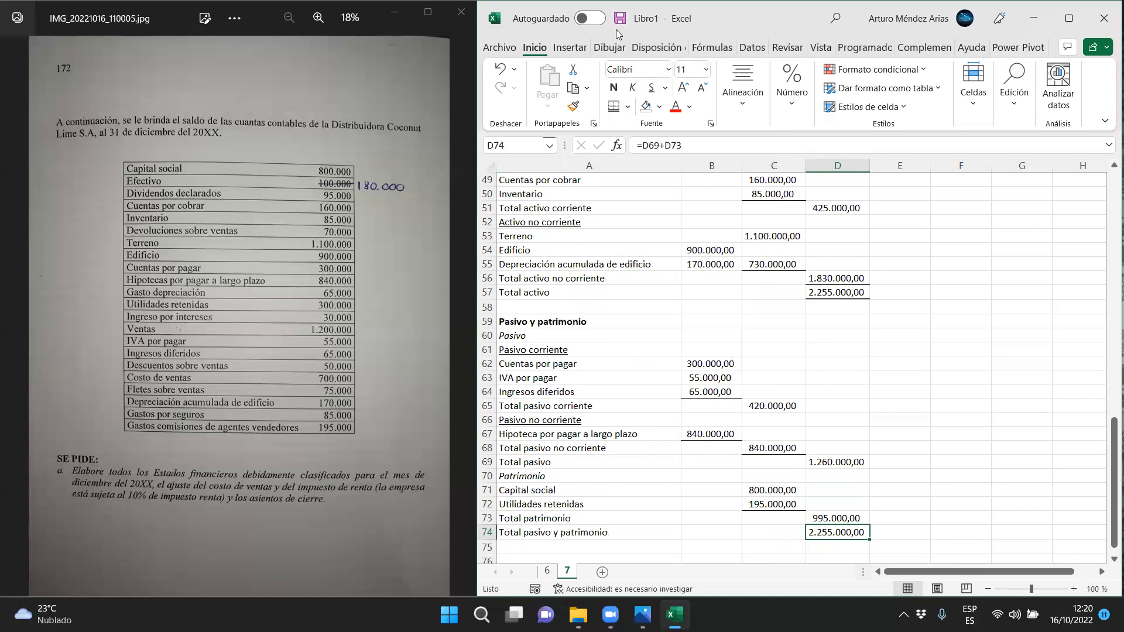
{"action": "mouse_move", "coordinate": [871, 292]}
{"action": "left_mouse_down"}
{"action": "mouse_move", "coordinate": [886, 517]}
{"action": "mouse_move", "coordinate": [872, 529]}
{"action": "mouse_move", "coordinate": [885, 531]}
{"action": "left_mouse_up"}
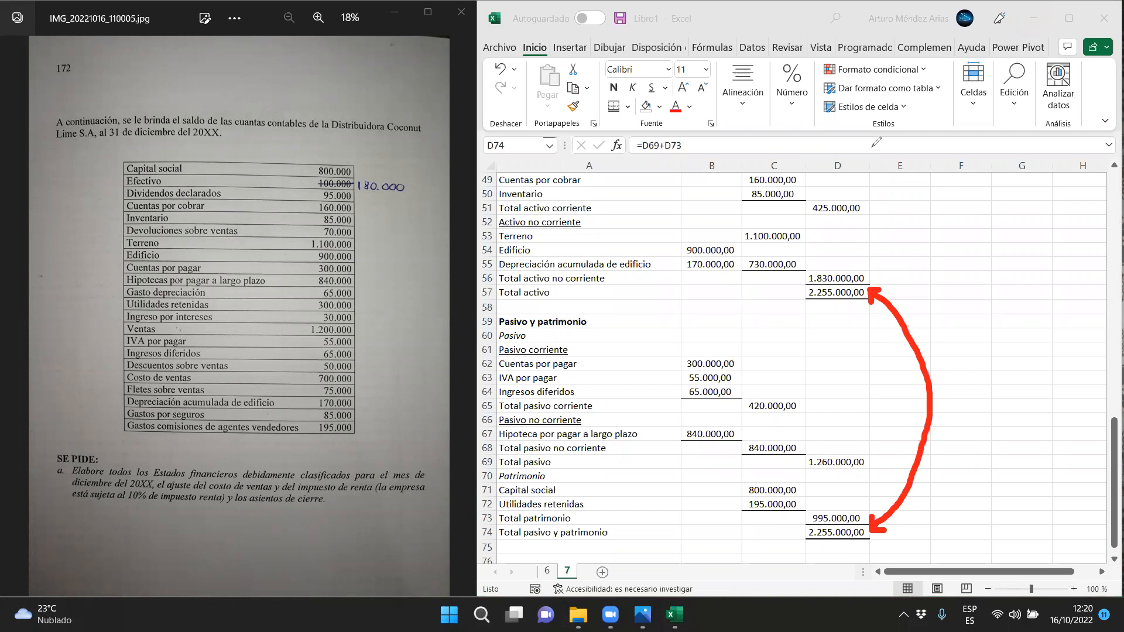
{"action": "key", "text": "Escape"}
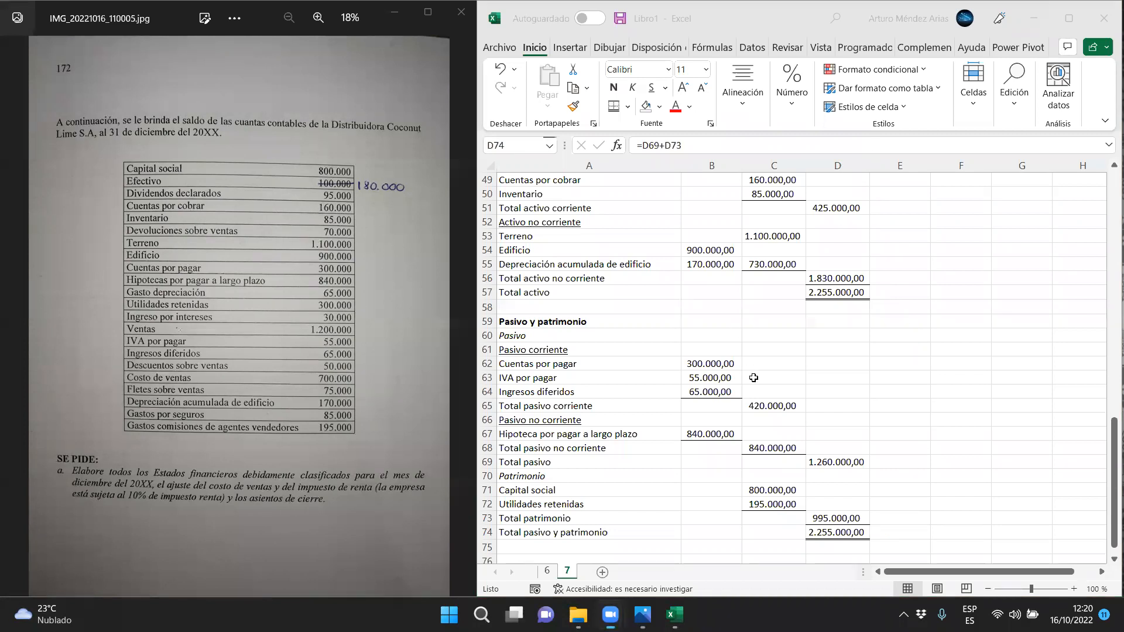
Maximize the workbook window and select the whole income statement, A1:D28
{"action": "scroll", "coordinate": [753, 377], "scroll_direction": "up", "scroll_amount": 16}
{"action": "scroll", "coordinate": [743, 377], "scroll_direction": "down", "scroll_amount": 12}
{"action": "scroll", "coordinate": [739, 377], "scroll_direction": "up", "scroll_amount": 8}
{"action": "scroll", "coordinate": [739, 377], "scroll_direction": "up", "scroll_amount": 3}
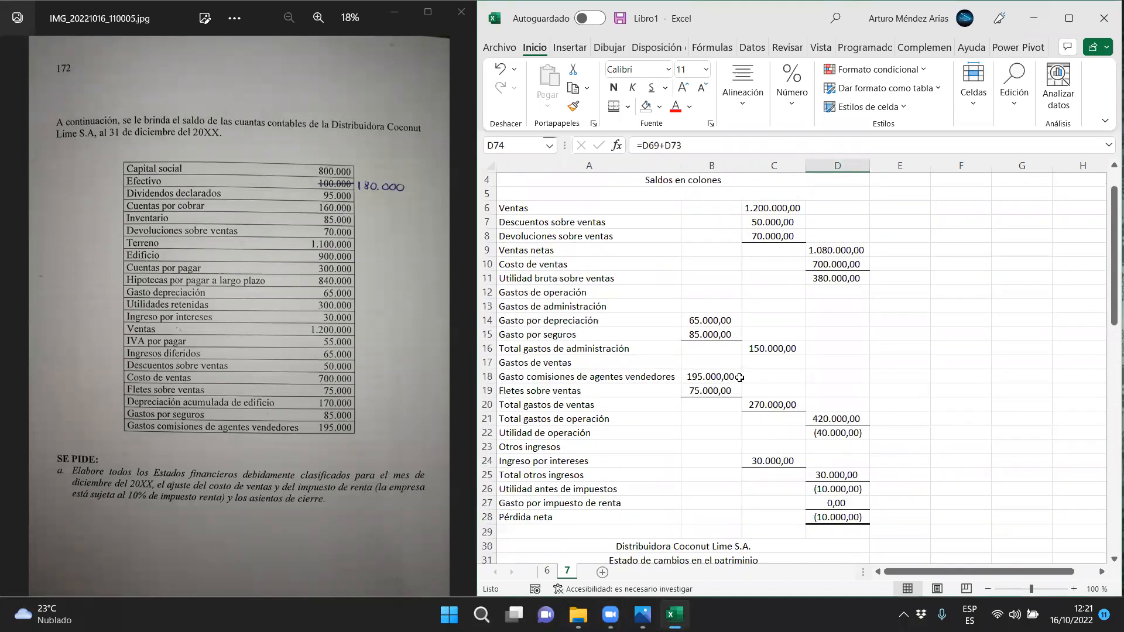
{"action": "left_click", "coordinate": [1068, 19]}
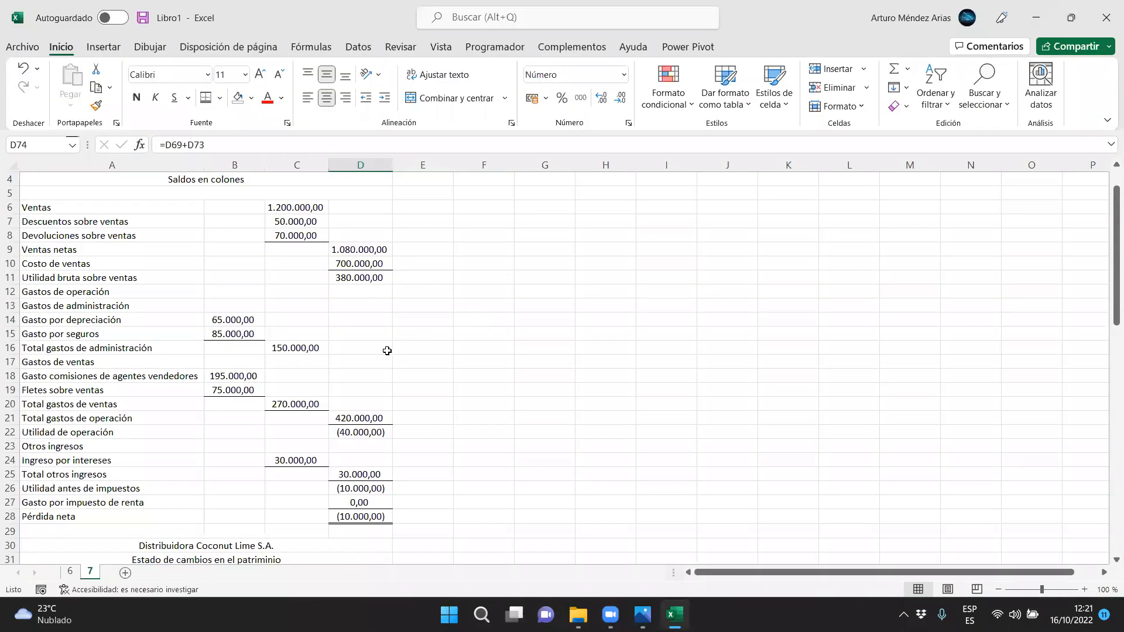
{"action": "scroll", "coordinate": [379, 366], "scroll_direction": "up", "scroll_amount": 1}
{"action": "left_click_drag", "start_coordinate": [229, 178], "coordinate": [212, 552]}
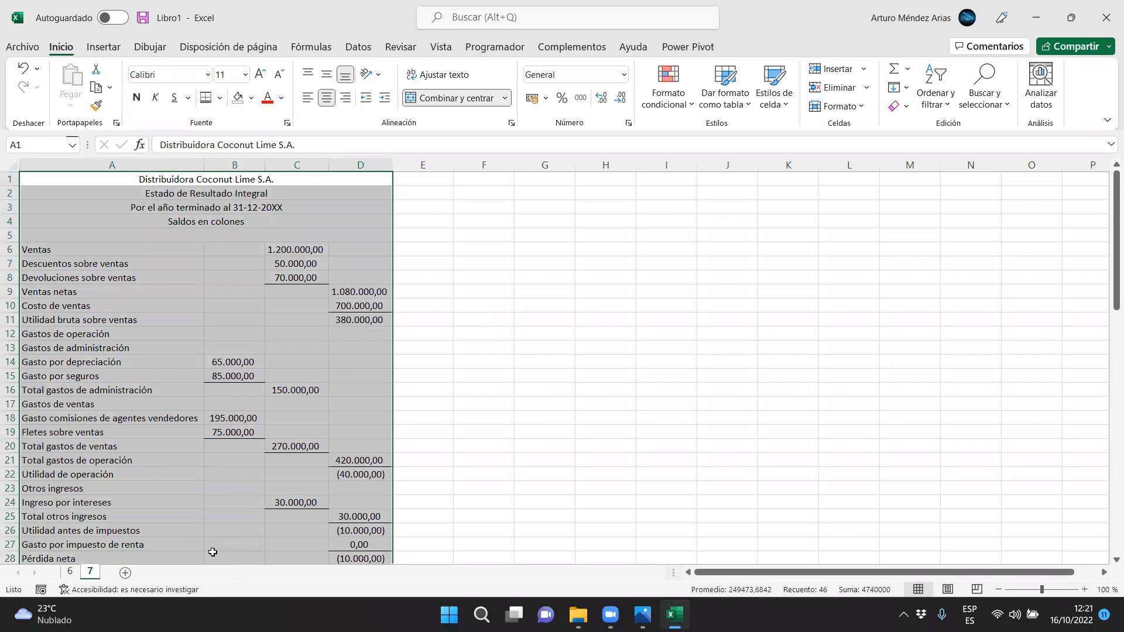
Copy the Ventas row A6:C6 to G1 and the Ingreso por intereses row A24:C24 to G2
{"action": "left_click_drag", "start_coordinate": [125, 251], "coordinate": [272, 250]}
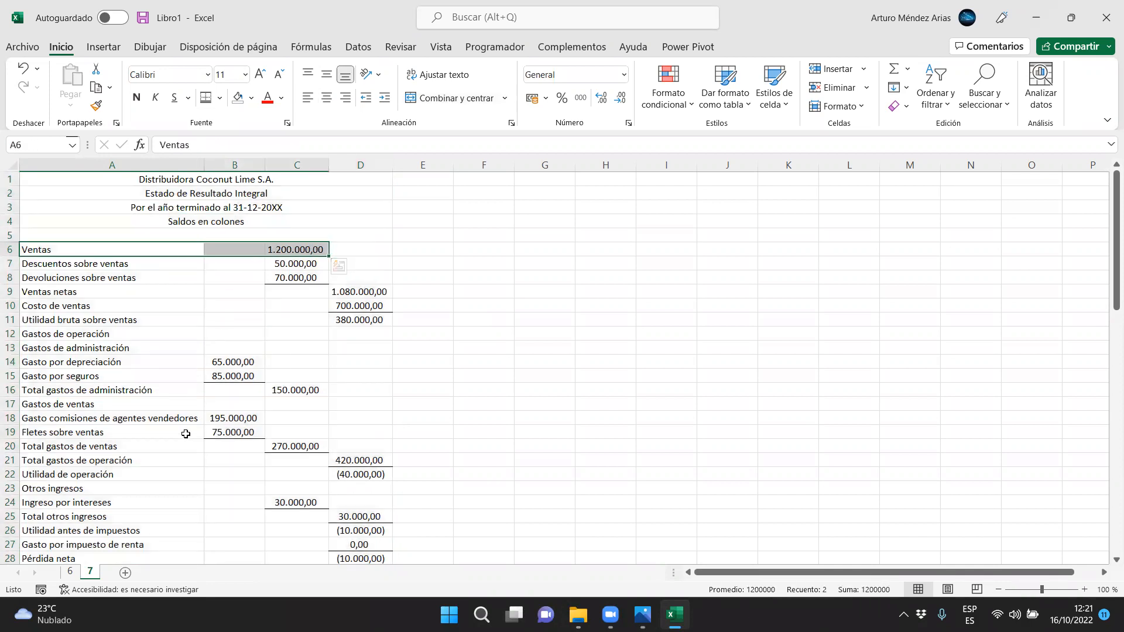
{"action": "key", "text": "ctrl+c"}
{"action": "left_click", "coordinate": [559, 180]}
{"action": "key", "text": "ctrl+v"}
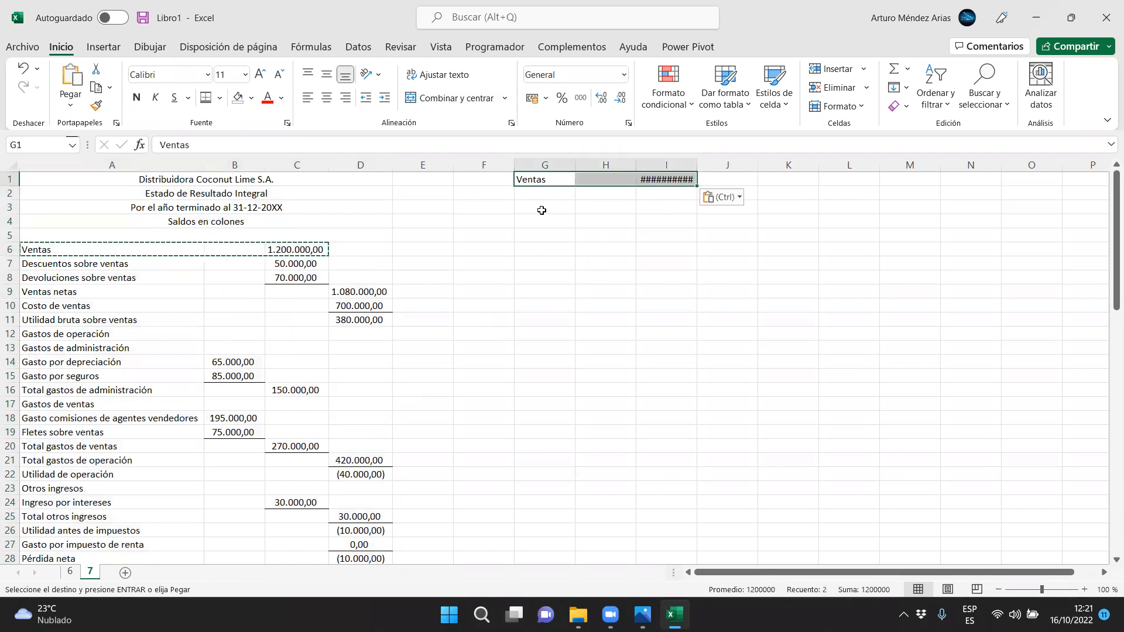
{"action": "left_click_drag", "start_coordinate": [89, 502], "coordinate": [298, 498]}
{"action": "key", "text": "ctrl+c"}
{"action": "left_click", "coordinate": [559, 193]}
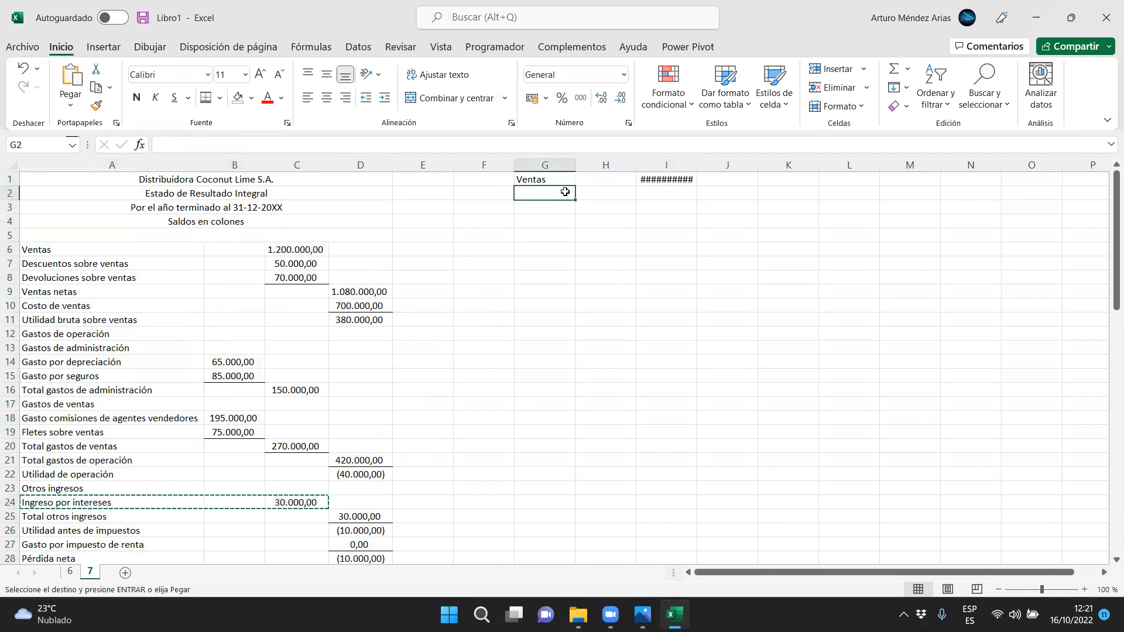
{"action": "key", "text": "ctrl+v"}
Delete the empty column H between the copied labels and amounts, and widen column G
{"action": "left_click", "coordinate": [605, 249]}
{"action": "left_click_drag", "start_coordinate": [580, 170], "coordinate": [609, 170]}
{"action": "left_click_drag", "start_coordinate": [730, 165], "coordinate": [734, 165]}
{"action": "left_click", "coordinate": [635, 165]}
{"action": "right_click", "coordinate": [636, 167]}
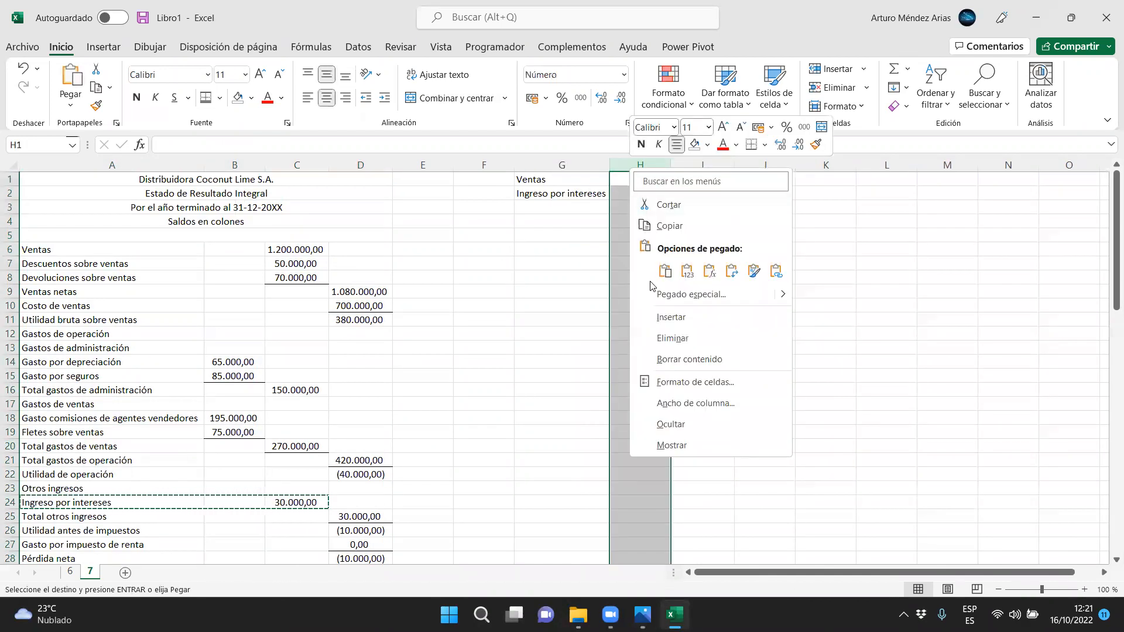
{"action": "left_click", "coordinate": [664, 342]}
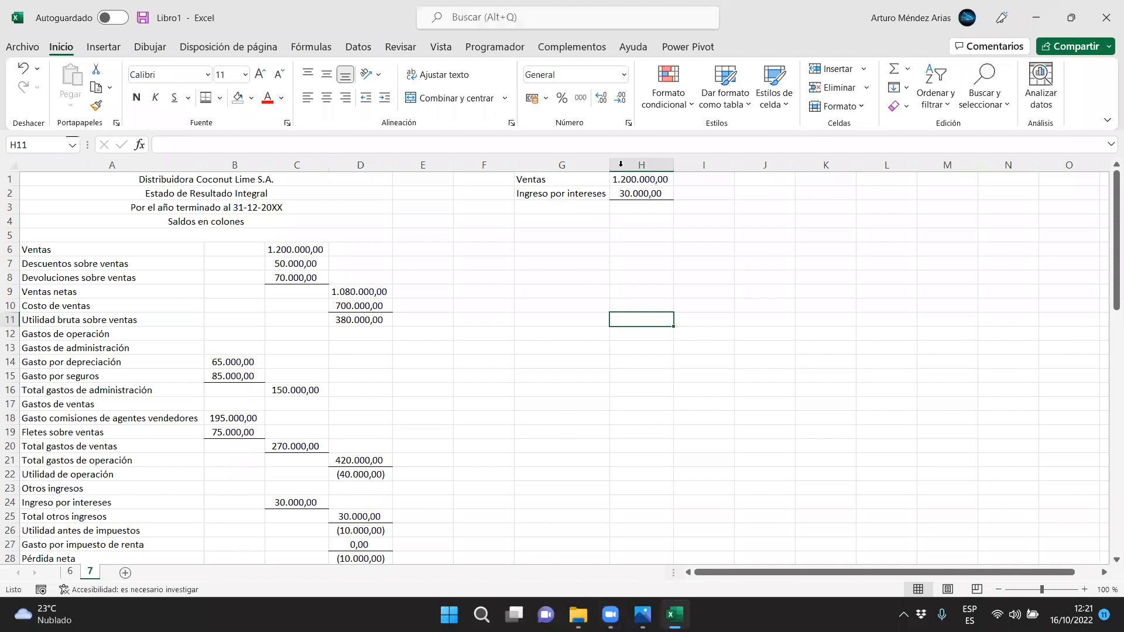
{"action": "left_click_drag", "start_coordinate": [613, 166], "coordinate": [671, 170]}
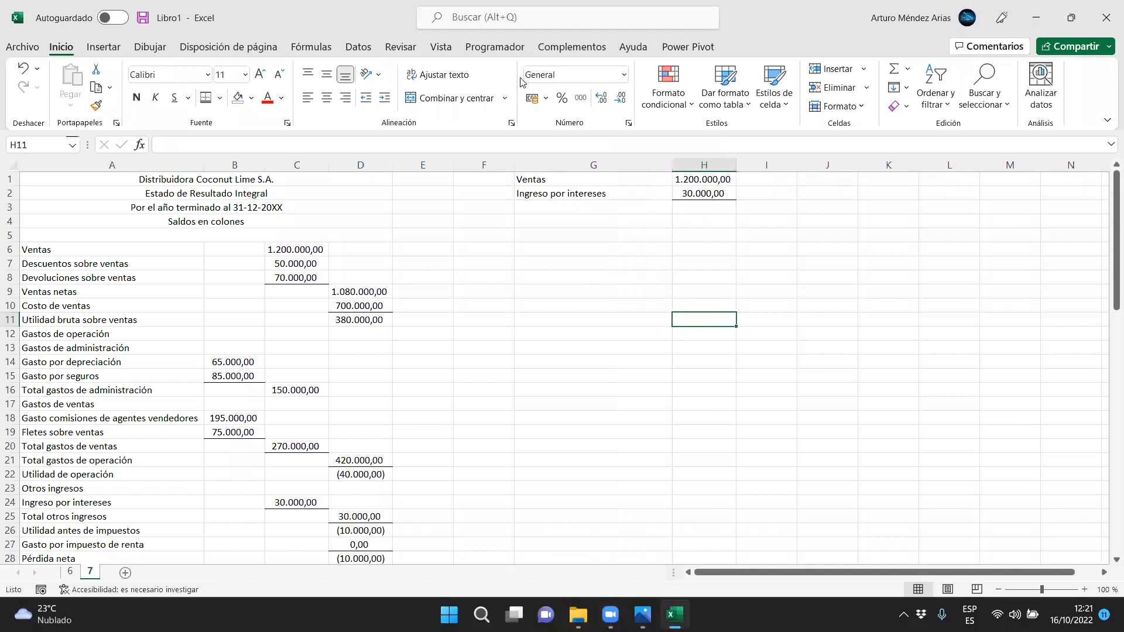
Enter the indented label Pérdidas y ganancias in G3
{"action": "left_click", "coordinate": [646, 250]}
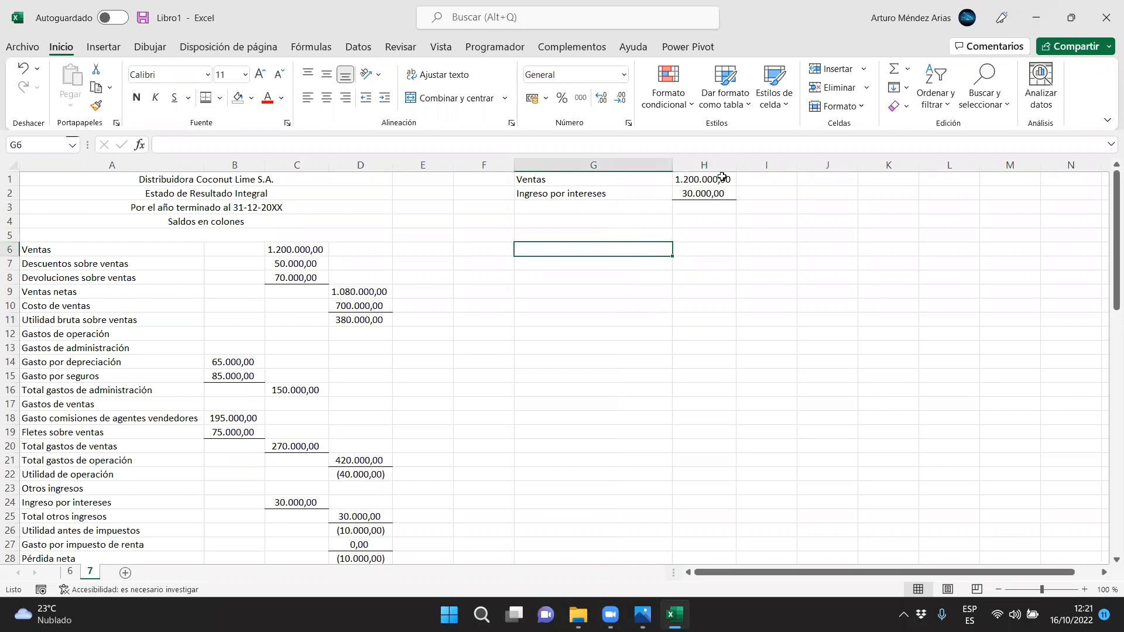
{"action": "left_click_drag", "start_coordinate": [720, 179], "coordinate": [718, 197]}
{"action": "left_click", "coordinate": [573, 203]}
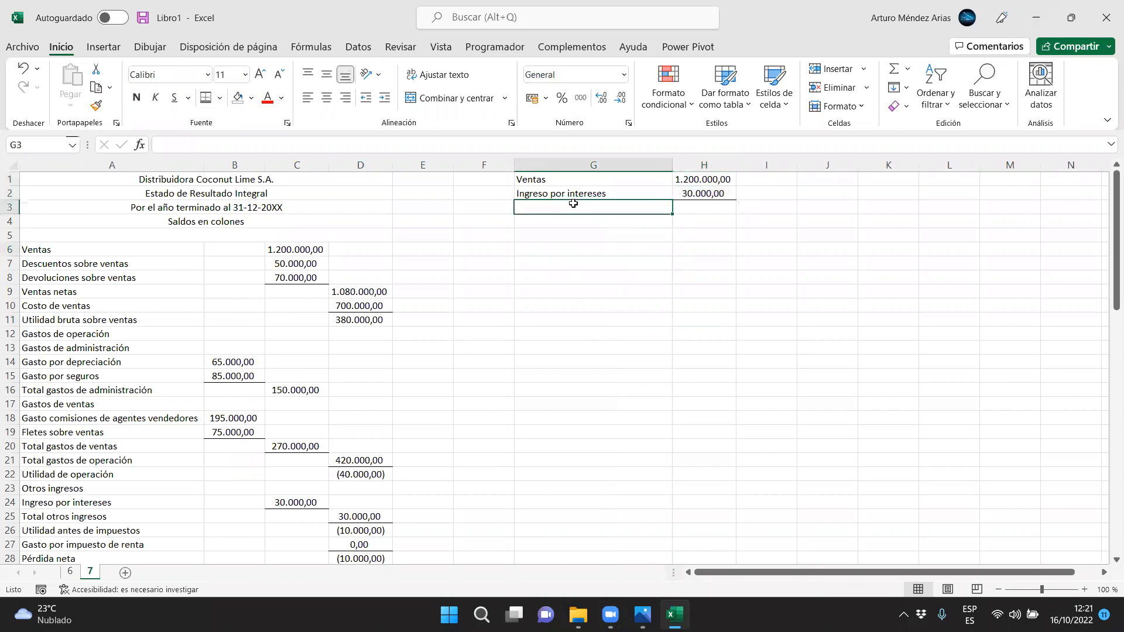
{"action": "double_click", "coordinate": [573, 204]}
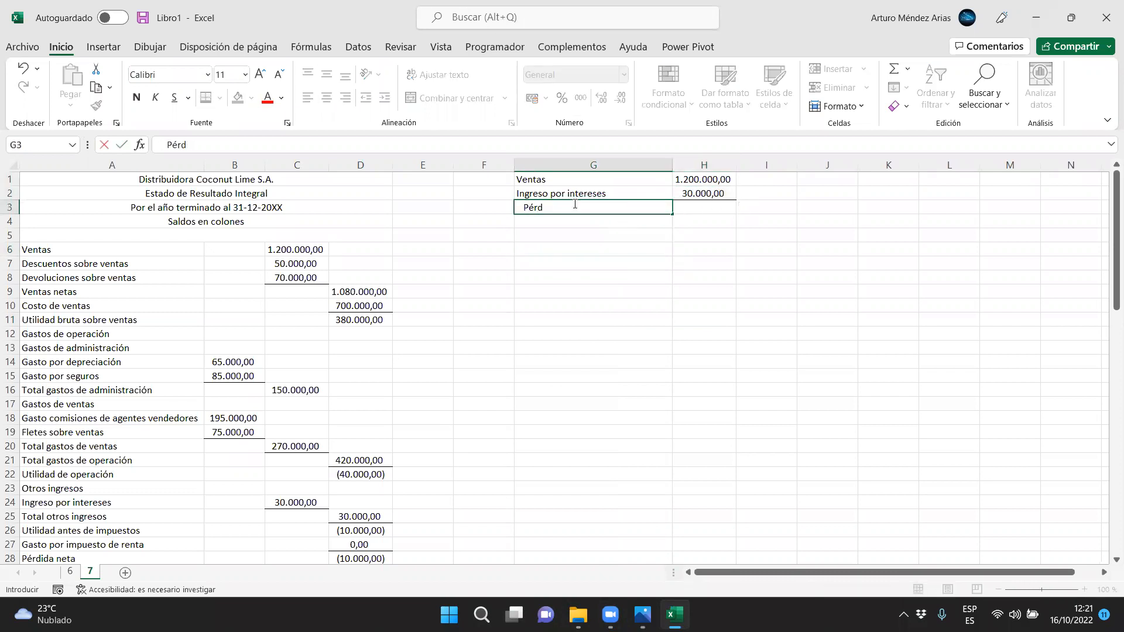
{"action": "type", "text": "Pérdidas y ganancias"}
{"action": "key", "text": "Return"}
Calculate the Pérdidas y ganancias amount in I3 as H1+H2
{"action": "left_click", "coordinate": [763, 208]}
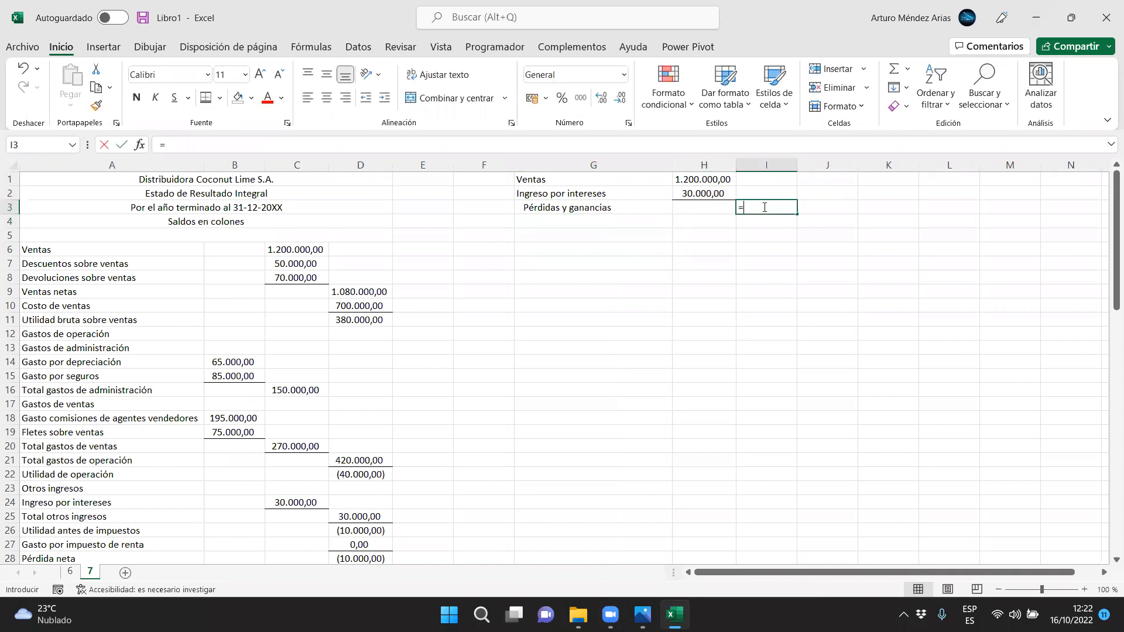
{"action": "type", "text": "="}
{"action": "key", "text": "Left"}
{"action": "key", "text": "Up"}
{"action": "key", "text": "Up"}
{"action": "type", "text": "+"}
{"action": "key", "text": "Left"}
{"action": "key", "text": "Up"}
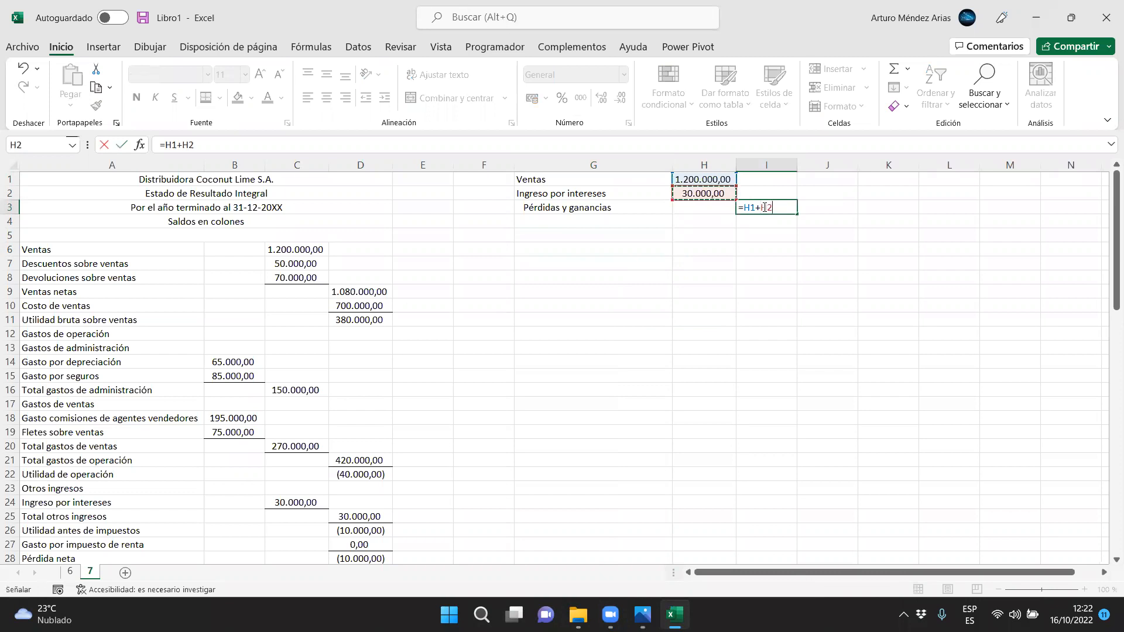
{"action": "key", "text": "Return"}
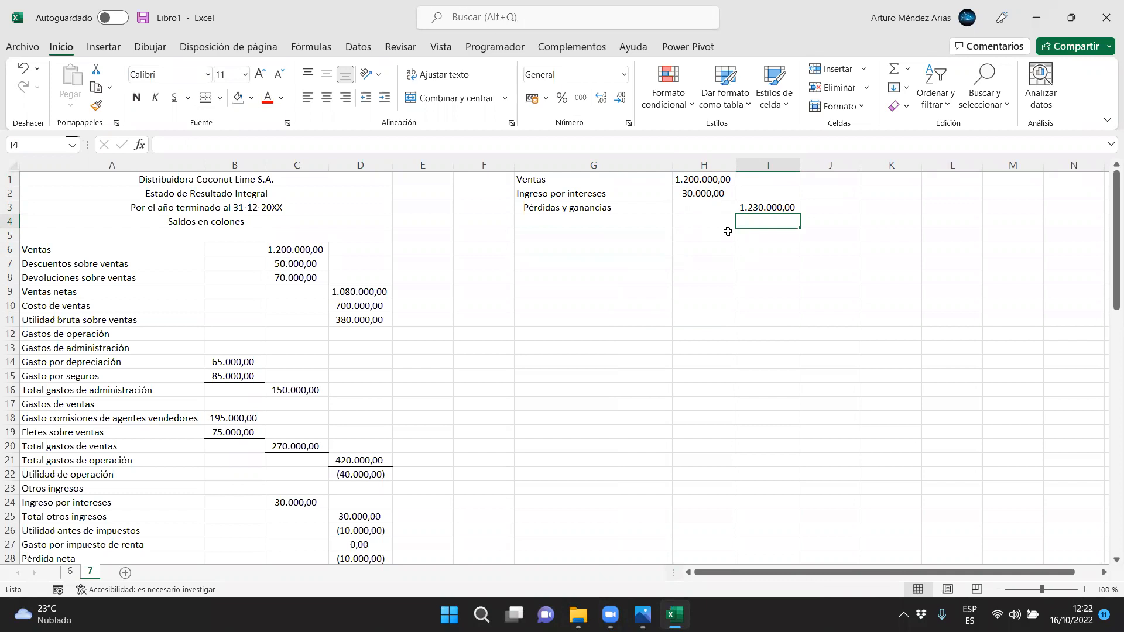
Apply all borders to G1:I4 and widen column G slightly
{"action": "left_click_drag", "start_coordinate": [552, 179], "coordinate": [784, 224]}
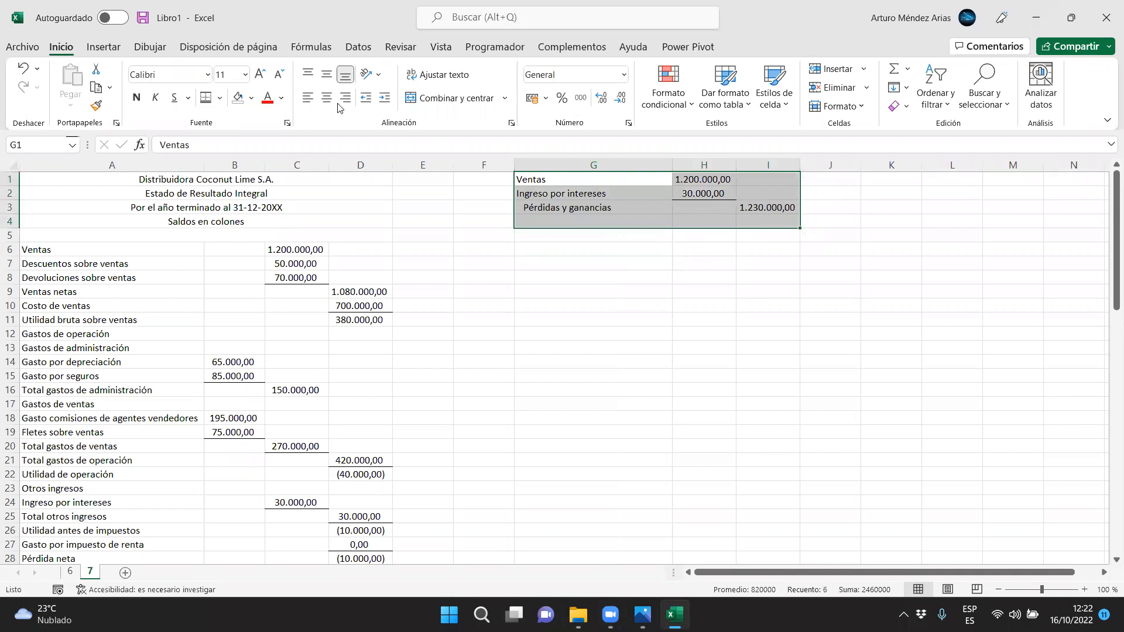
{"action": "left_click", "coordinate": [220, 98]}
{"action": "left_click", "coordinate": [226, 248]}
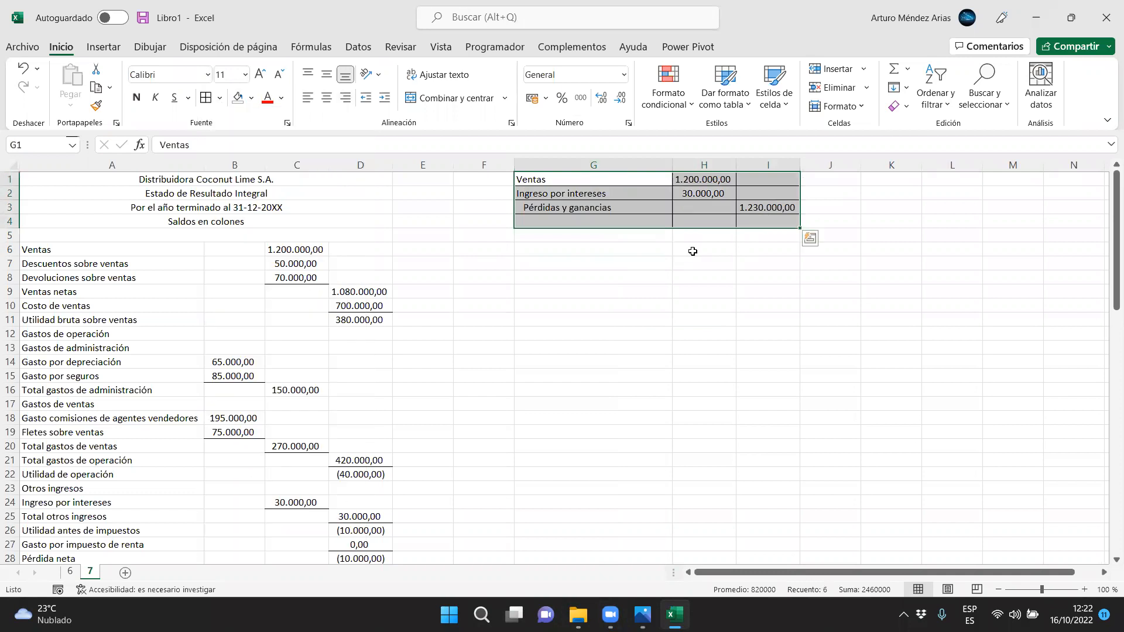
{"action": "left_click", "coordinate": [692, 251]}
{"action": "left_click_drag", "start_coordinate": [673, 165], "coordinate": [683, 165]}
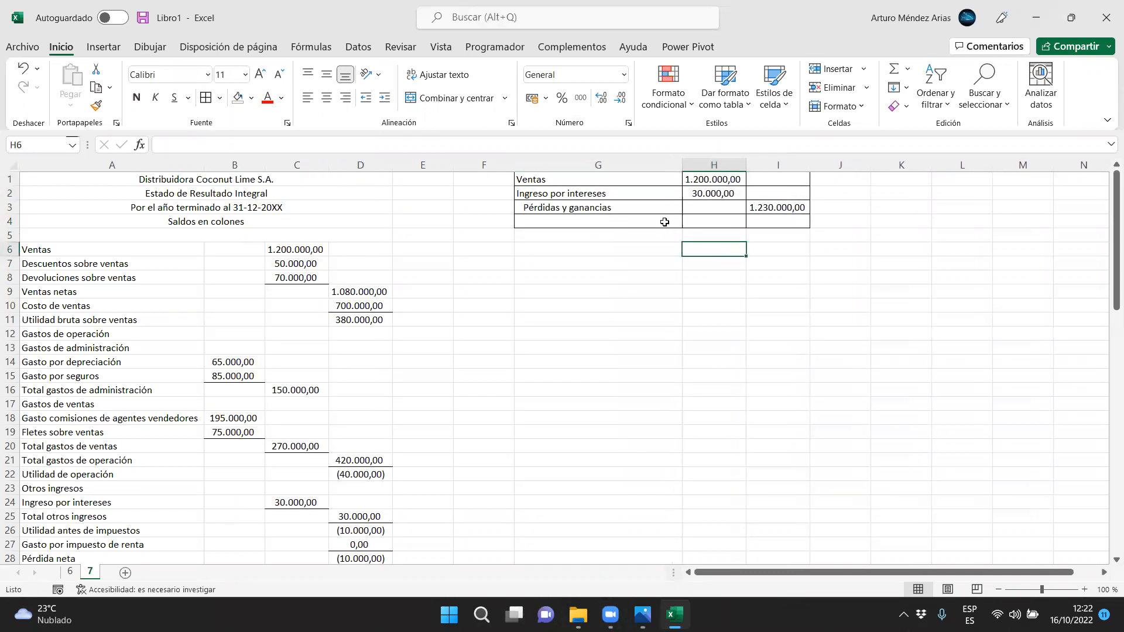
Merge and center G4:I4 and enter *** in it as the closing line of the entry
{"action": "left_click_drag", "start_coordinate": [664, 222], "coordinate": [773, 223]}
{"action": "left_click", "coordinate": [456, 98]}
{"action": "type", "text": "***"}
{"action": "key", "text": "Return"}
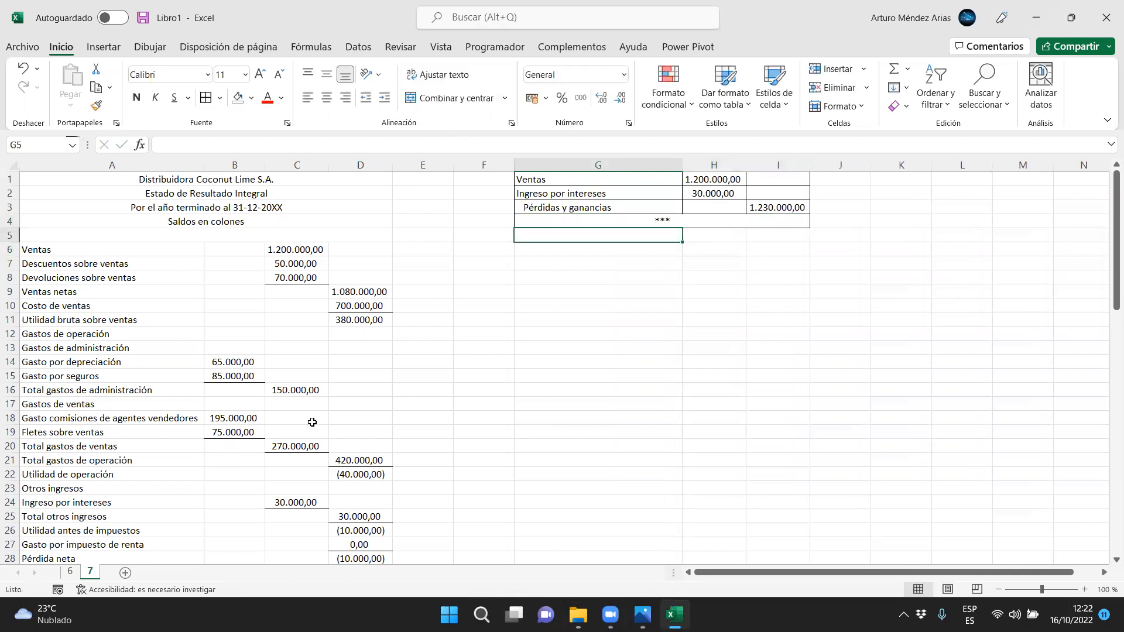
Copy the Gasto por depreciación and Gasto por seguros rows A14:B15 to G7
{"action": "left_click_drag", "start_coordinate": [139, 365], "coordinate": [214, 374]}
{"action": "key", "text": "ctrl+c"}
{"action": "left_click", "coordinate": [599, 255]}
{"action": "left_click", "coordinate": [598, 264]}
{"action": "key", "text": "ctrl+v"}
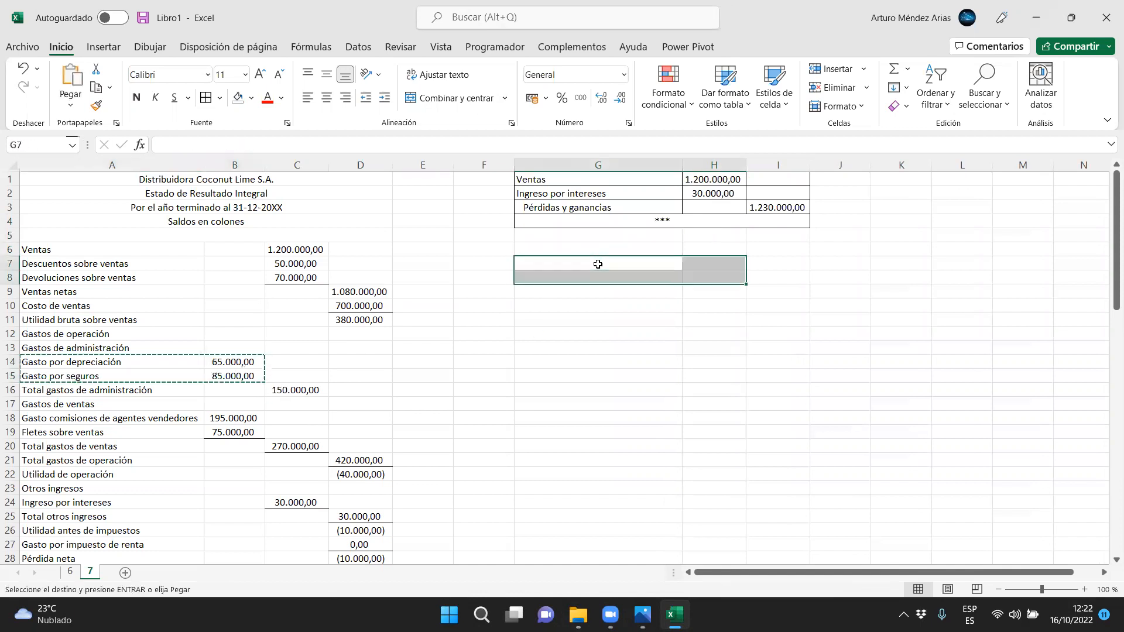
Copy the Costo de ventas row A10:D10 to G6 and move its amount into H6
{"action": "left_click_drag", "start_coordinate": [88, 306], "coordinate": [360, 306]}
{"action": "key", "text": "ctrl+c"}
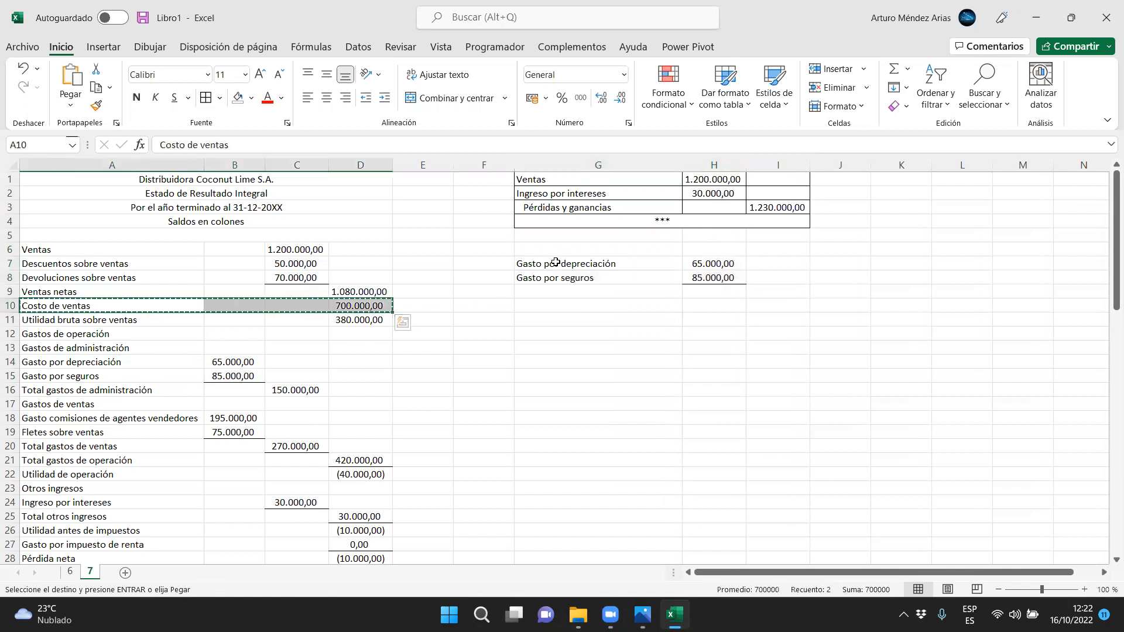
{"action": "left_click", "coordinate": [555, 251]}
{"action": "key", "text": "ctrl+v"}
{"action": "left_click", "coordinate": [852, 250]}
{"action": "left_click_drag", "start_coordinate": [845, 243], "coordinate": [686, 251]}
Copy the Gasto comisiones de agentes vendedores and Fletes sobre ventas rows A18:B19 to G9, and fit column G to its text
{"action": "scroll", "coordinate": [132, 470], "scroll_direction": "down", "scroll_amount": 1}
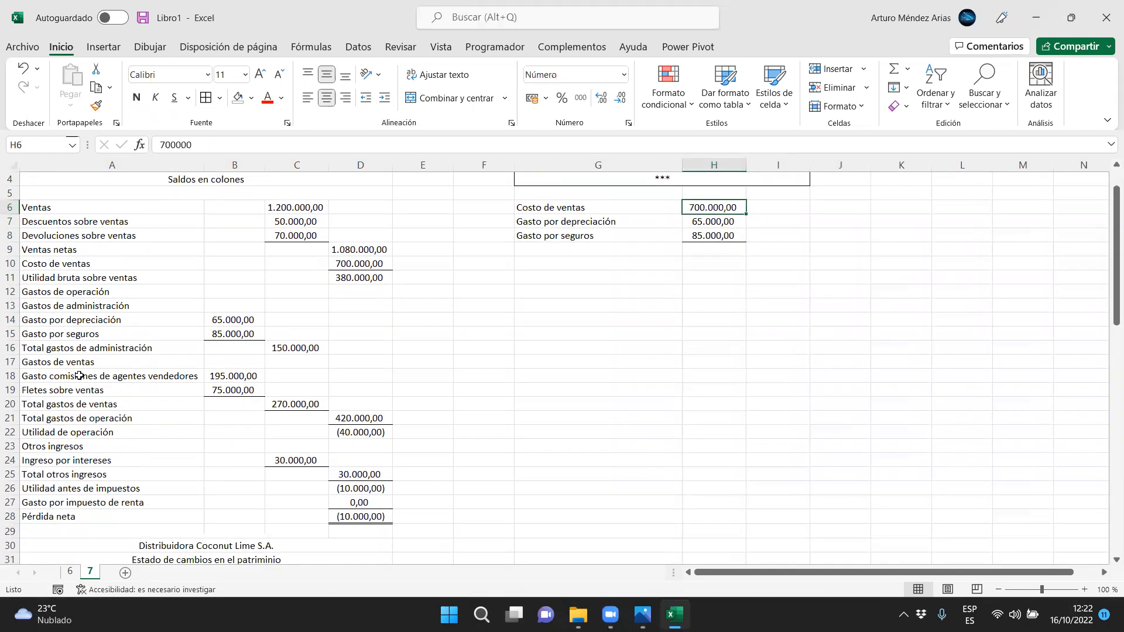
{"action": "left_click_drag", "start_coordinate": [75, 375], "coordinate": [244, 389]}
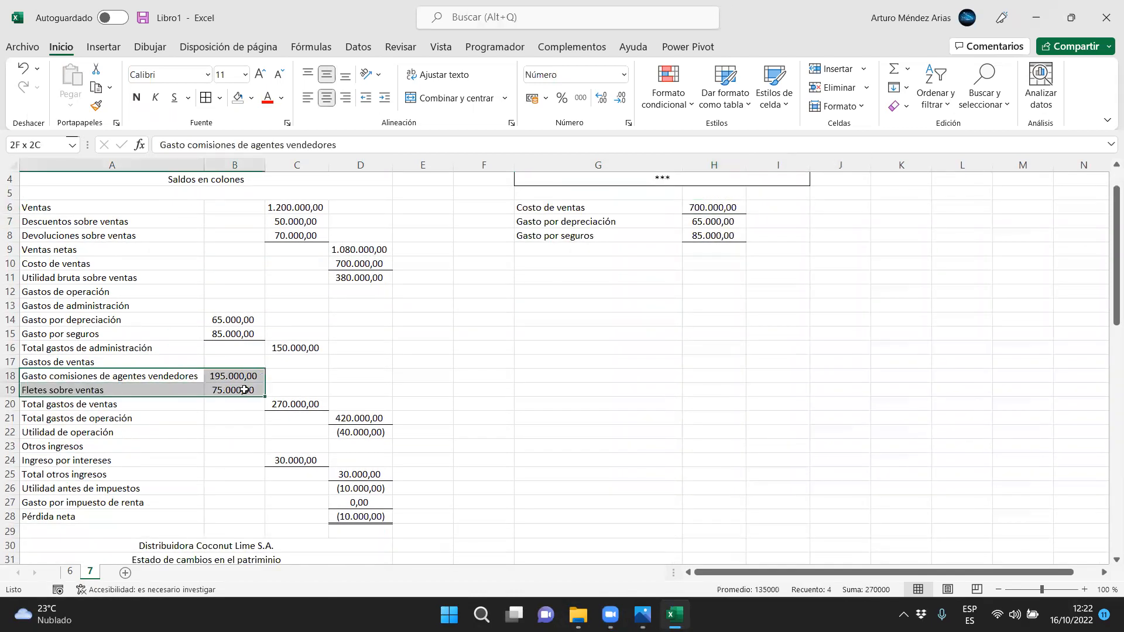
{"action": "key", "text": "ctrl+c"}
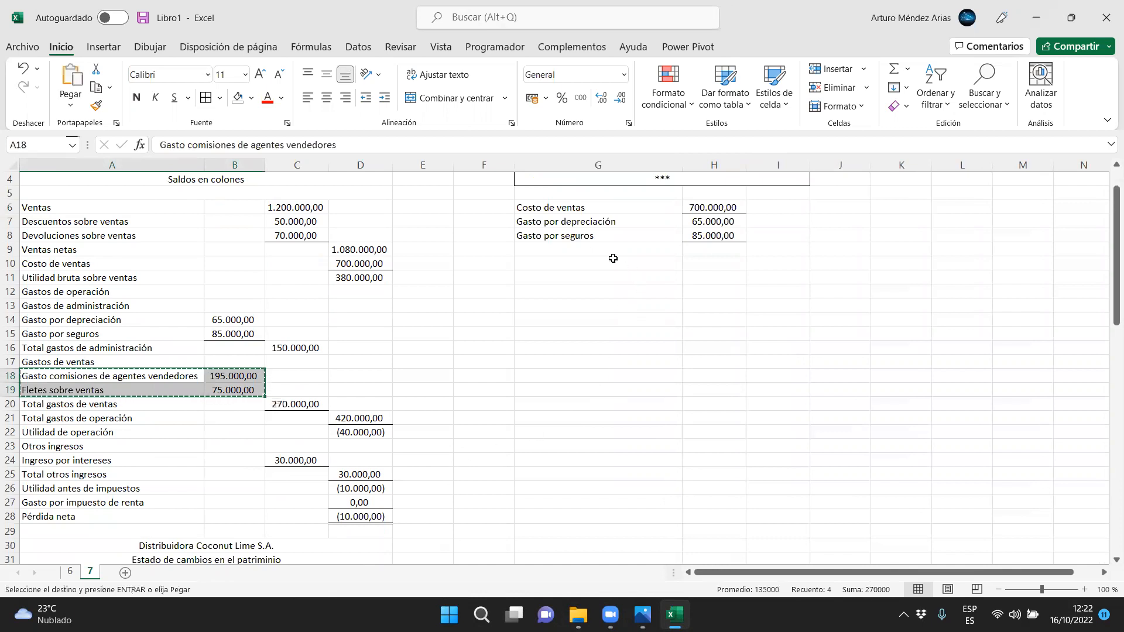
{"action": "left_click", "coordinate": [597, 249]}
{"action": "key", "text": "ctrl+v"}
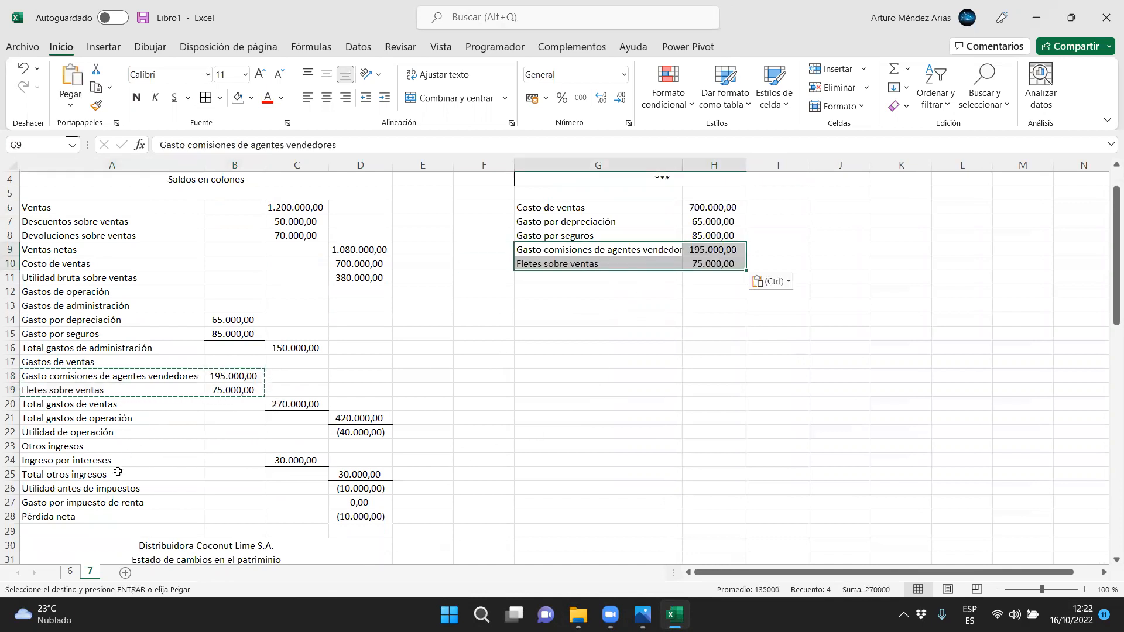
{"action": "double_click", "coordinate": [683, 164]}
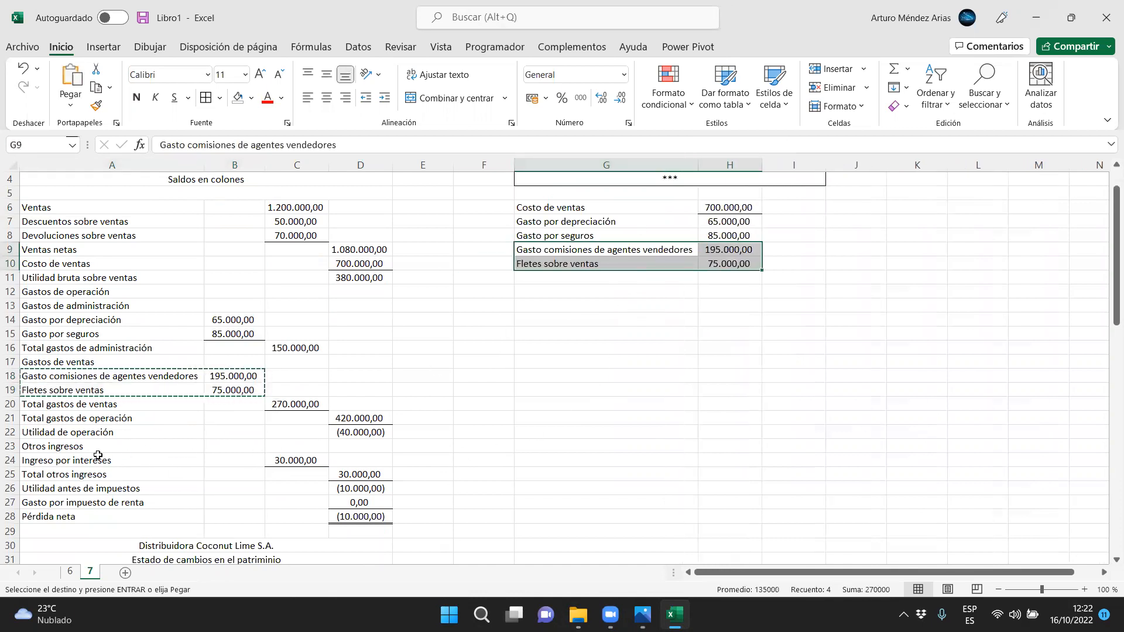
{"action": "left_click", "coordinate": [139, 460]}
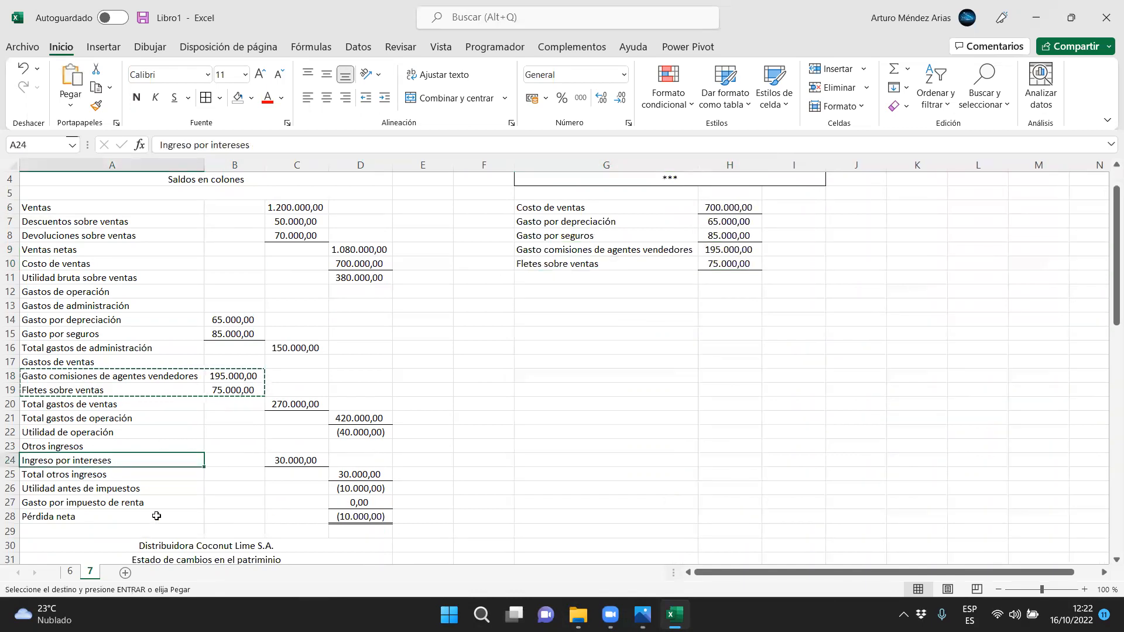
{"action": "left_click_drag", "start_coordinate": [88, 504], "coordinate": [358, 503]}
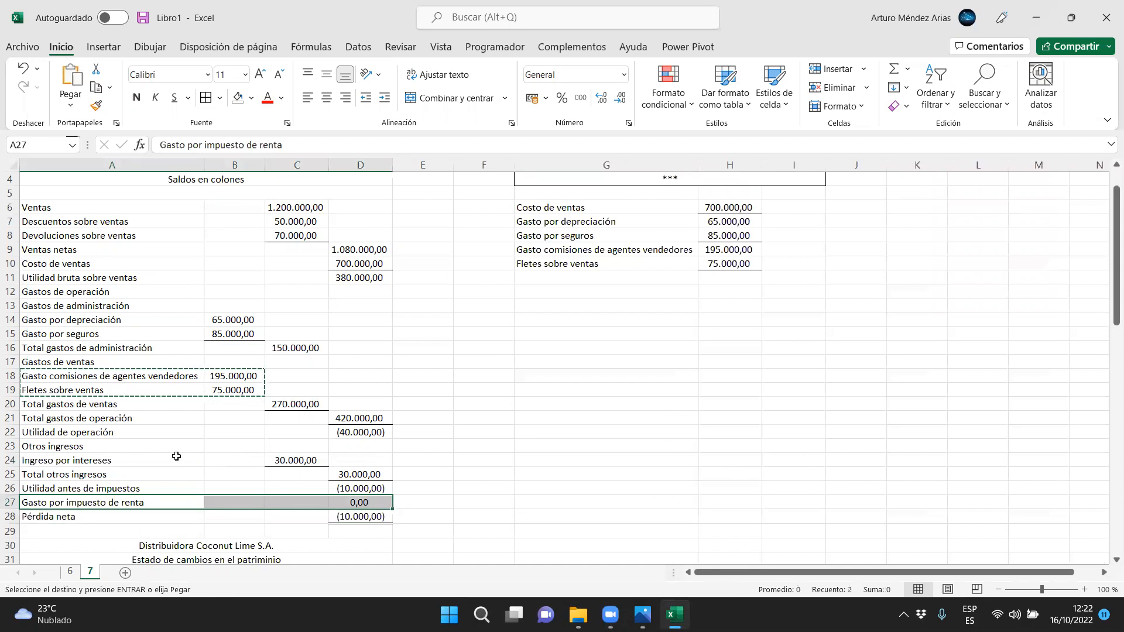
Move the expense block G6:H10 down to start at G9 and copy the Descuentos and Devoluciones sobre ventas rows to G7
{"action": "scroll", "coordinate": [547, 413], "scroll_direction": "up", "scroll_amount": 1}
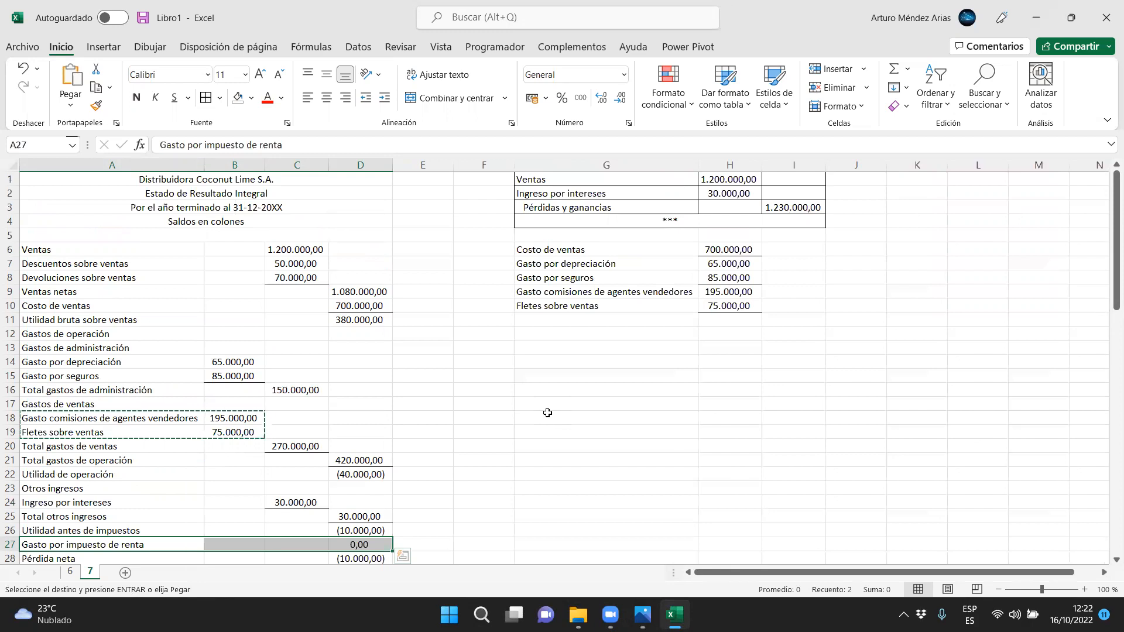
{"action": "left_click_drag", "start_coordinate": [544, 249], "coordinate": [703, 362]}
{"action": "left_click_drag", "start_coordinate": [140, 267], "coordinate": [295, 278]}
{"action": "key", "text": "ctrl+c"}
{"action": "left_click", "coordinate": [592, 261]}
{"action": "key", "text": "ctrl+v"}
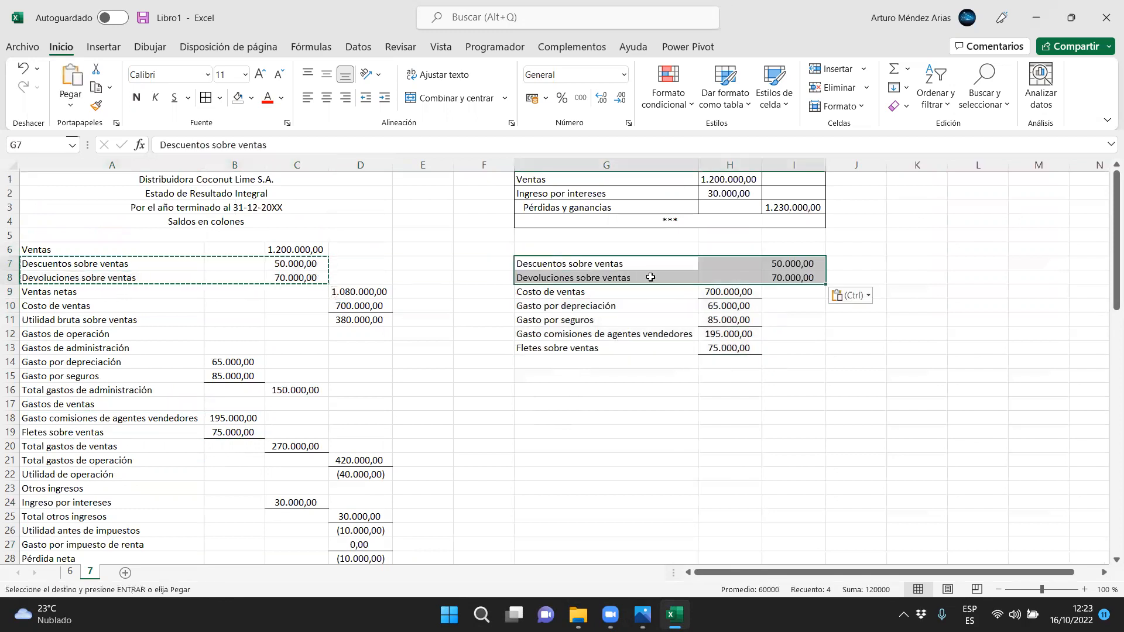
Move the cost and expense amounts in H9:H13 to the credit column I9:I13
{"action": "left_click", "coordinate": [714, 295]}
{"action": "left_click_drag", "start_coordinate": [718, 317], "coordinate": [729, 347]}
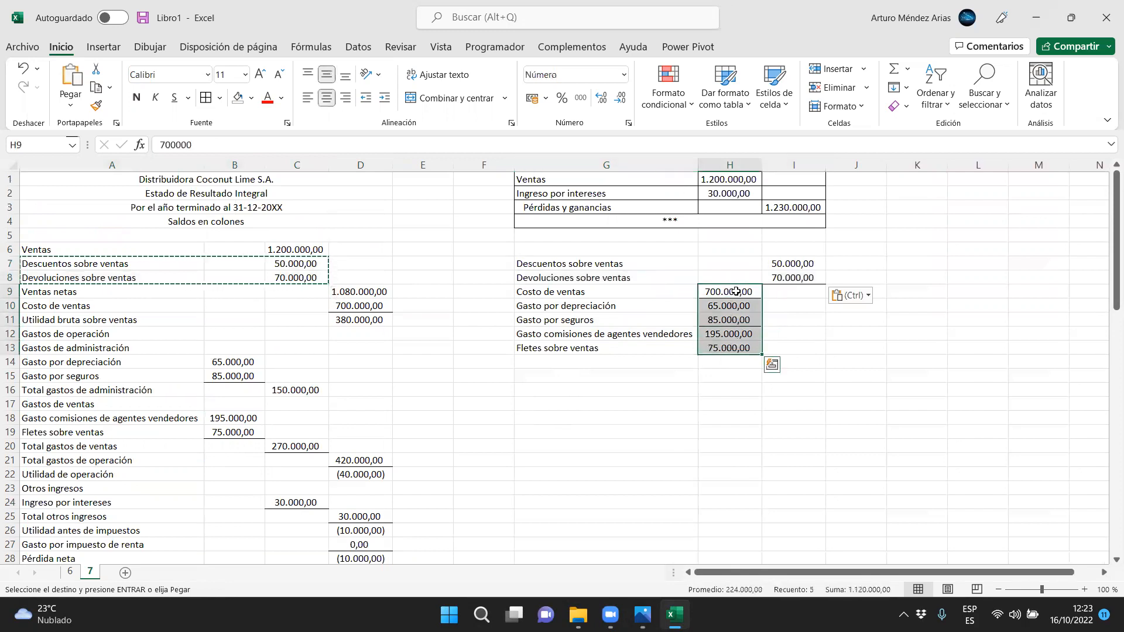
{"action": "left_click_drag", "start_coordinate": [736, 285], "coordinate": [778, 299]}
{"action": "left_click", "coordinate": [752, 321]}
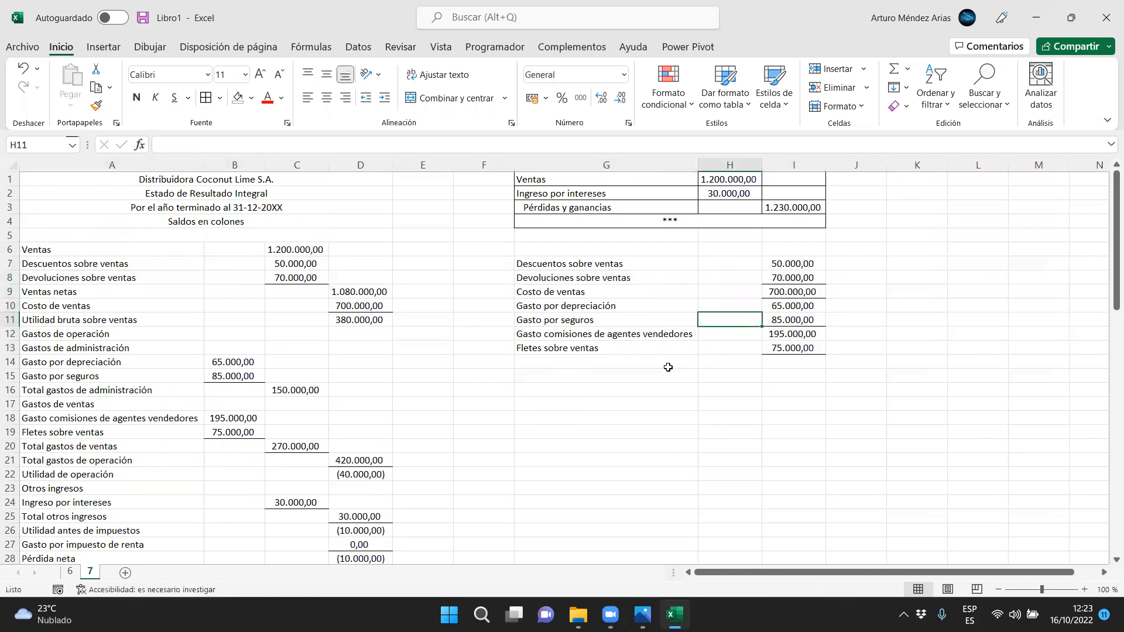
Move the second entry's block G7:I13 up one row so it starts at G6
{"action": "left_click_drag", "start_coordinate": [611, 267], "coordinate": [811, 348]}
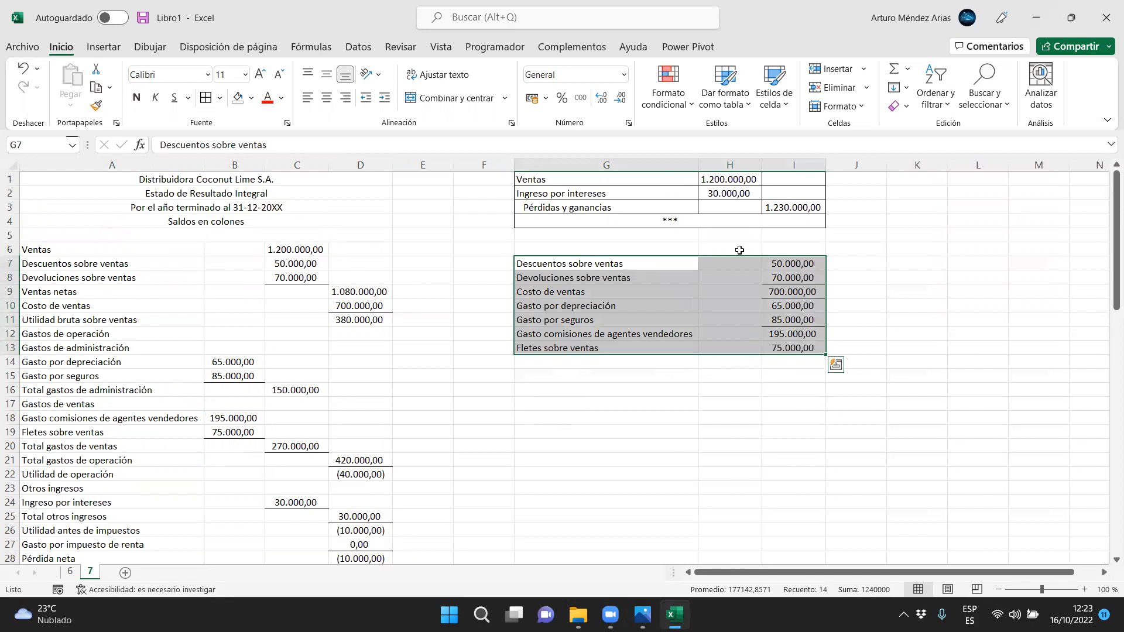
{"action": "left_click_drag", "start_coordinate": [740, 257], "coordinate": [745, 250]}
{"action": "left_click", "coordinate": [586, 234]}
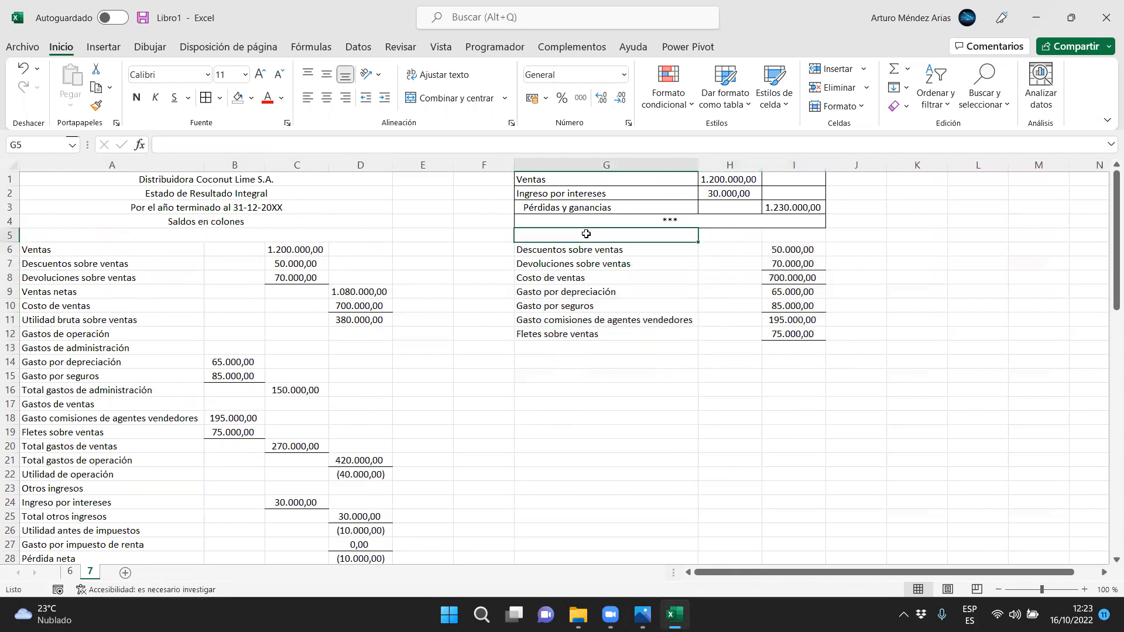
Apply all borders to G4:I13 and widen column G
{"action": "left_click_drag", "start_coordinate": [564, 349], "coordinate": [778, 221]}
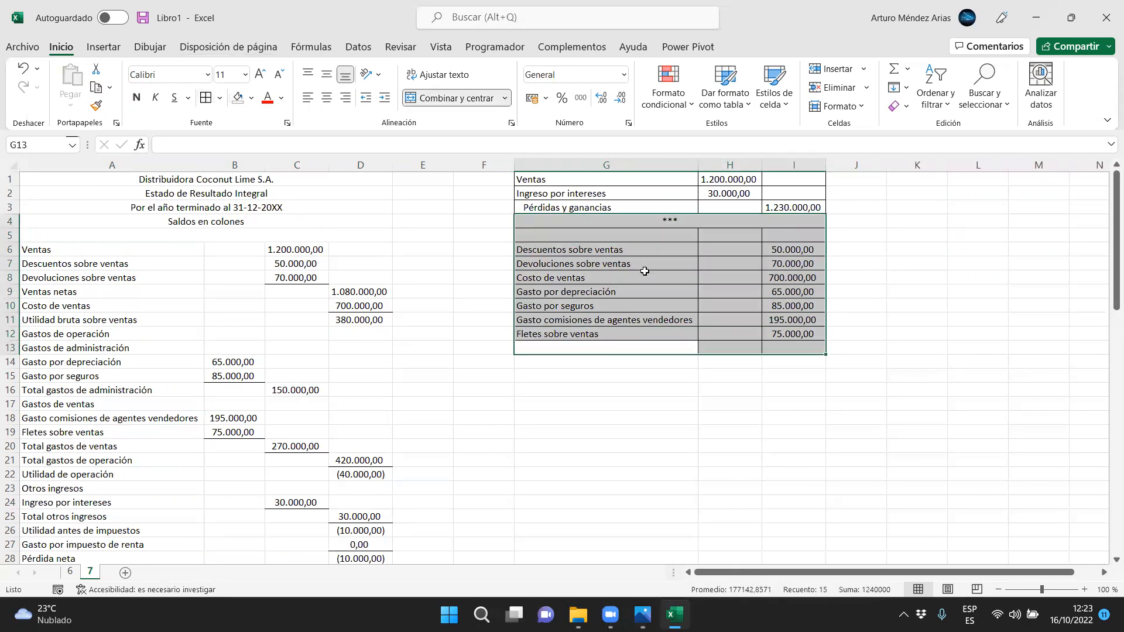
{"action": "left_click_drag", "start_coordinate": [691, 166], "coordinate": [755, 167]}
{"action": "left_click", "coordinate": [752, 252]}
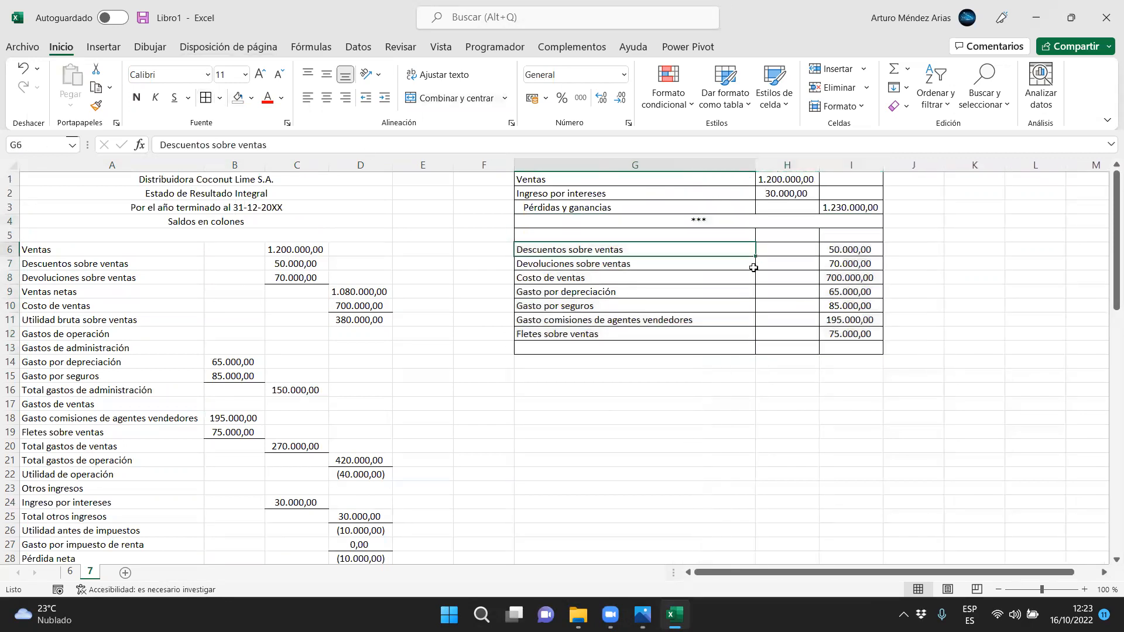
Merge and center G13:I13 and enter "***" as the separator closing the second entry
{"action": "left_click_drag", "start_coordinate": [856, 249], "coordinate": [857, 333]}
{"action": "left_click_drag", "start_coordinate": [725, 348], "coordinate": [854, 348]}
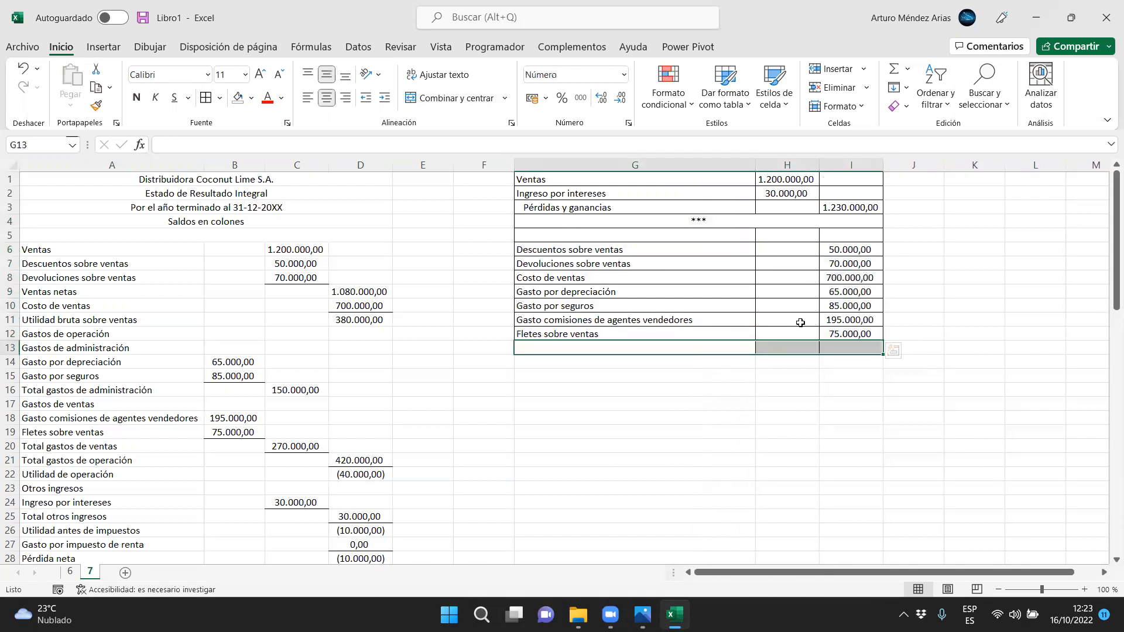
{"action": "left_click", "coordinate": [433, 98]}
{"action": "type", "text": "*"}
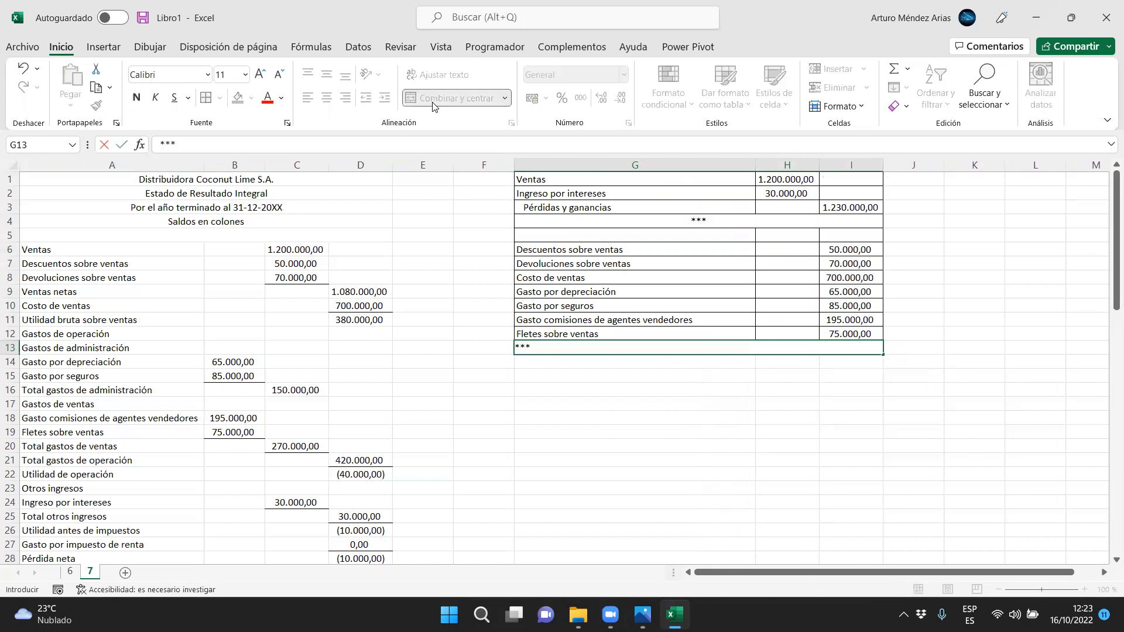
{"action": "key", "text": "Return"}
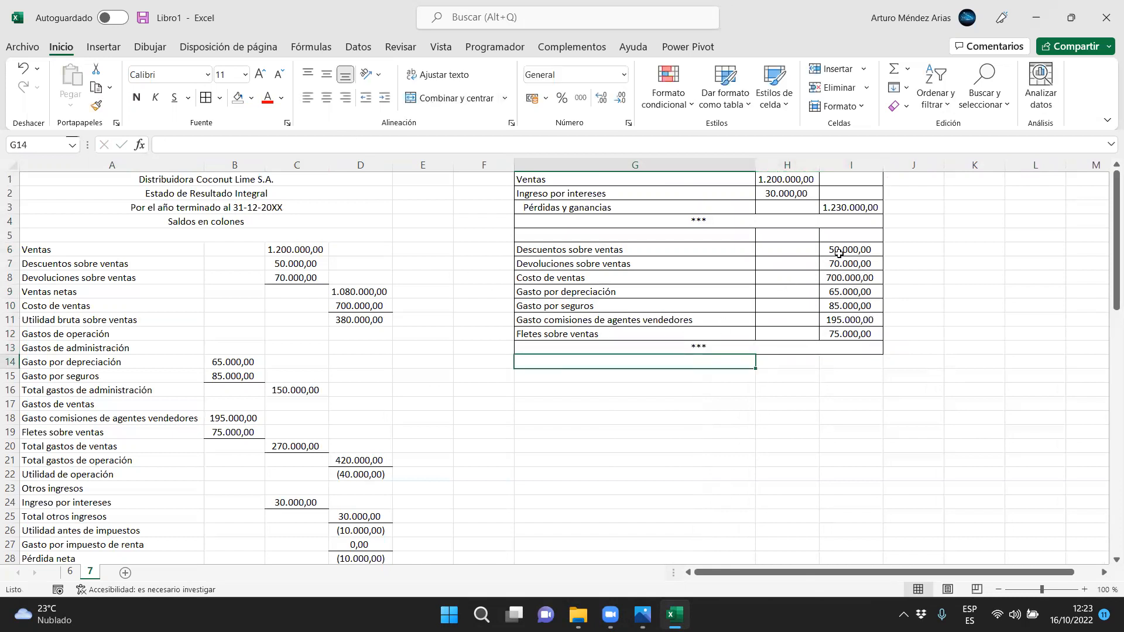
Indent the account names in G6:G12 one level and enter "Pérdidas y ganancias" as the debit account in G5
{"action": "left_click_drag", "start_coordinate": [614, 249], "coordinate": [617, 333]}
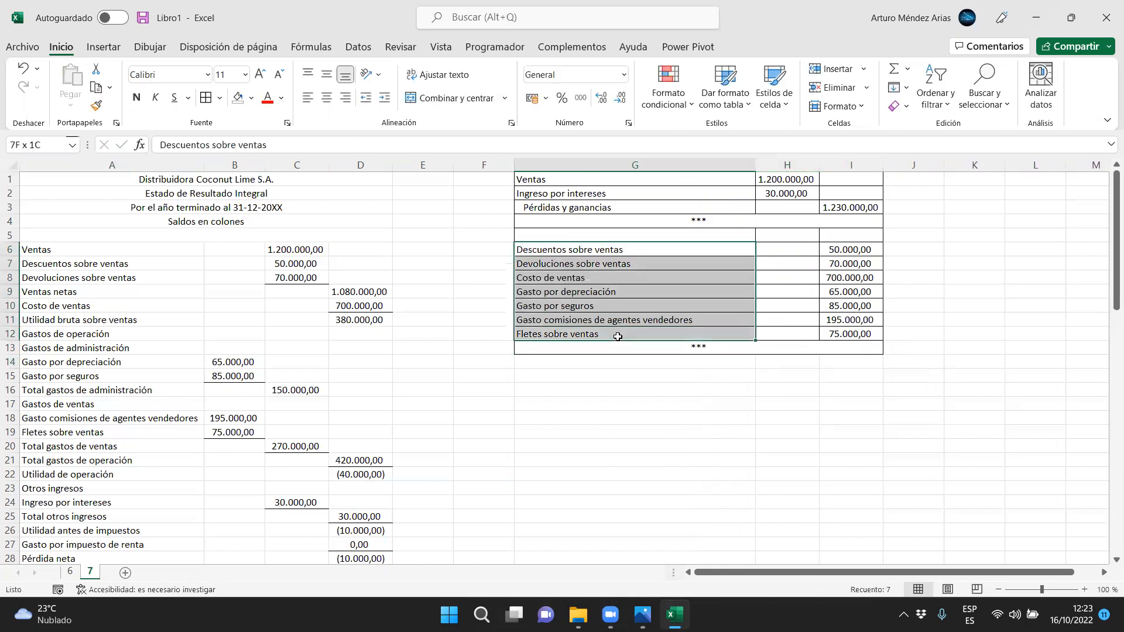
{"action": "left_click", "coordinate": [384, 97]}
{"action": "left_click", "coordinate": [539, 292]}
{"action": "left_click", "coordinate": [533, 233]}
{"action": "type", "text": "Pérdidas y ganancias"}
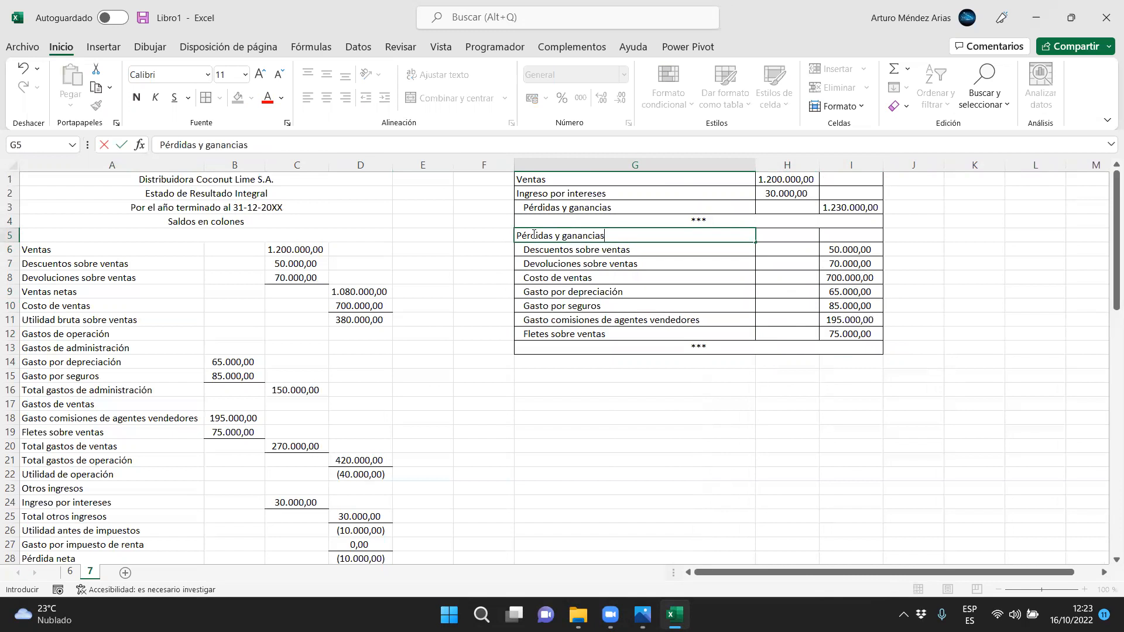
{"action": "key", "text": "Return"}
Sum the credit amounts I6:I12 in H5 as the debit to Pérdidas y ganancias
{"action": "left_click_drag", "start_coordinate": [530, 180], "coordinate": [850, 209]}
{"action": "left_click", "coordinate": [850, 210]}
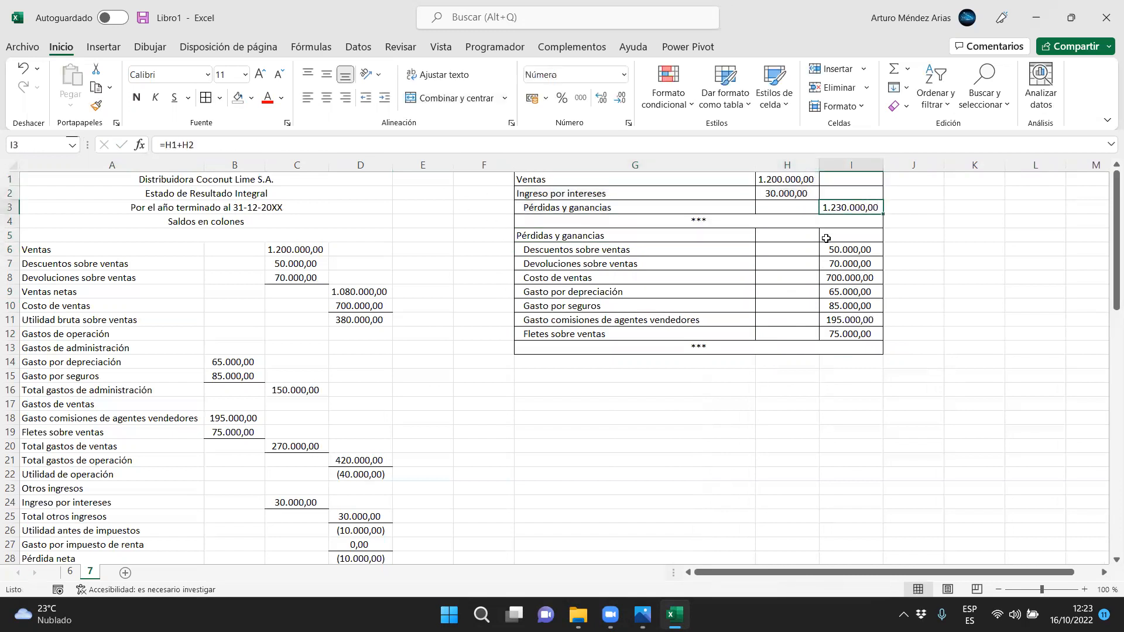
{"action": "left_click", "coordinate": [782, 237]}
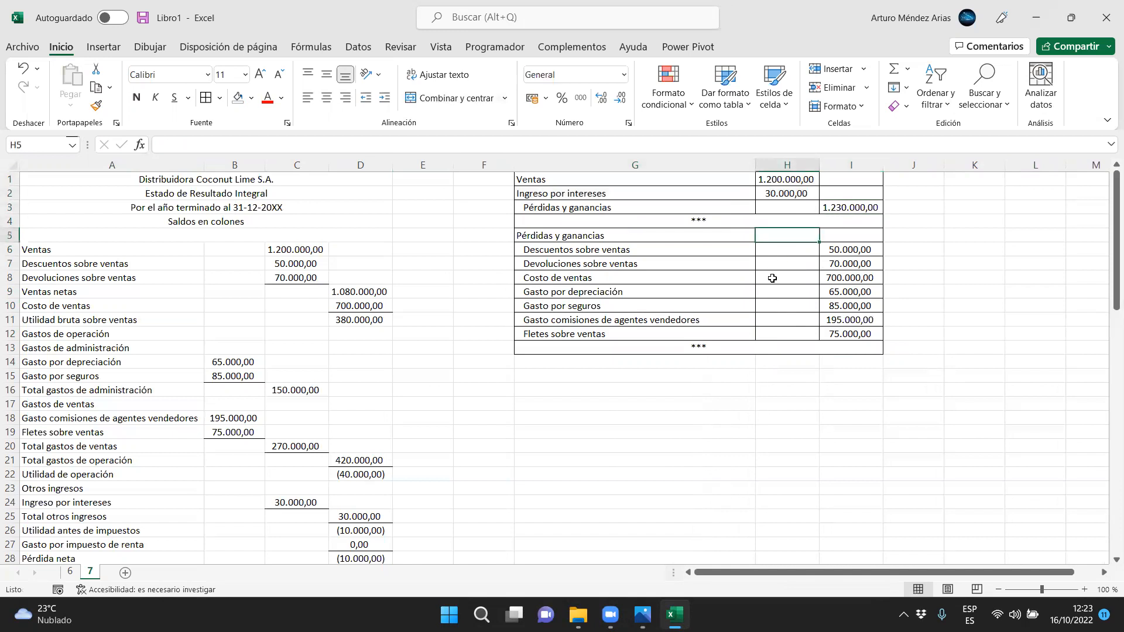
{"action": "left_click", "coordinate": [907, 69]}
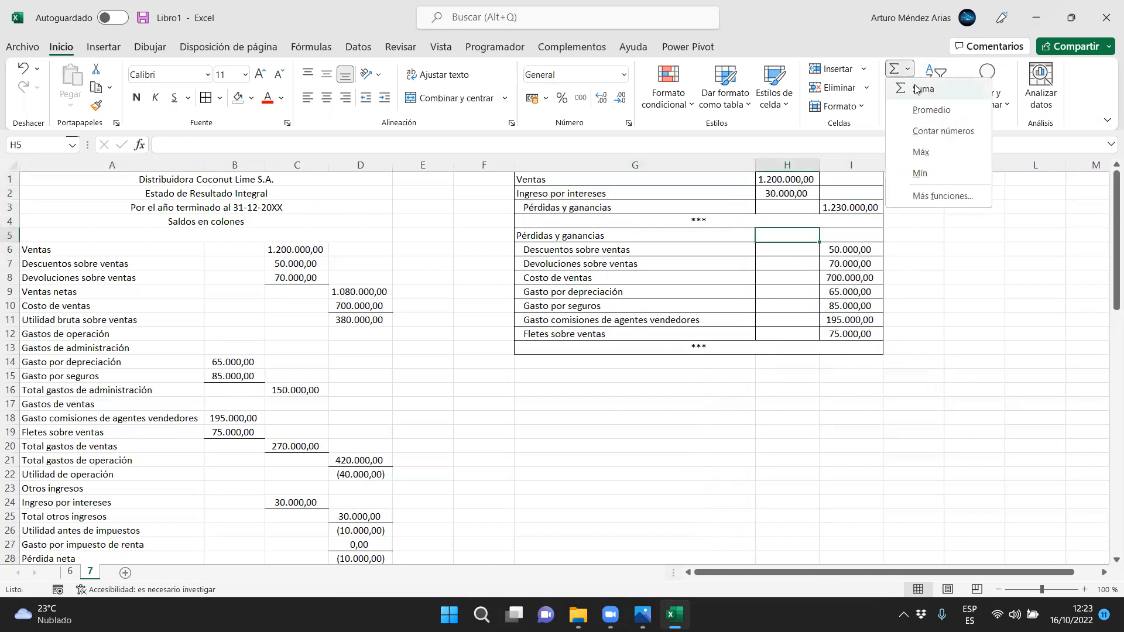
{"action": "left_click", "coordinate": [924, 90]}
{"action": "left_click_drag", "start_coordinate": [850, 333], "coordinate": [876, 249]}
{"action": "key", "text": "Return"}
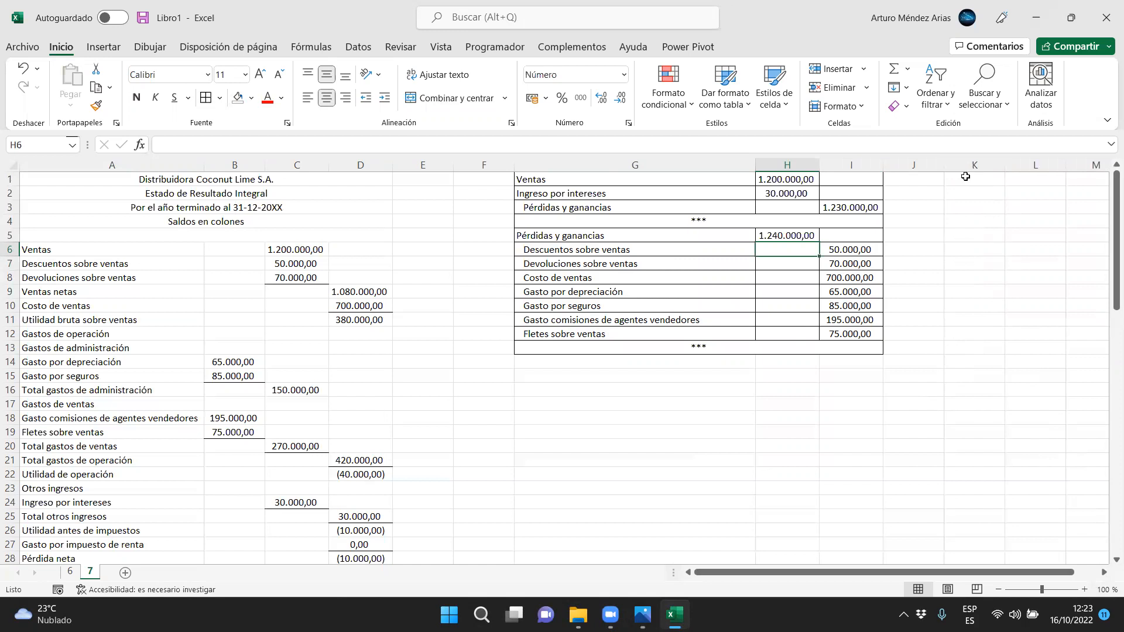
Merge and center K1:L1 and enter the T-account heading "Pérdidas y ganancias"
{"action": "left_click_drag", "start_coordinate": [965, 176], "coordinate": [1030, 179]}
{"action": "left_click", "coordinate": [445, 101]}
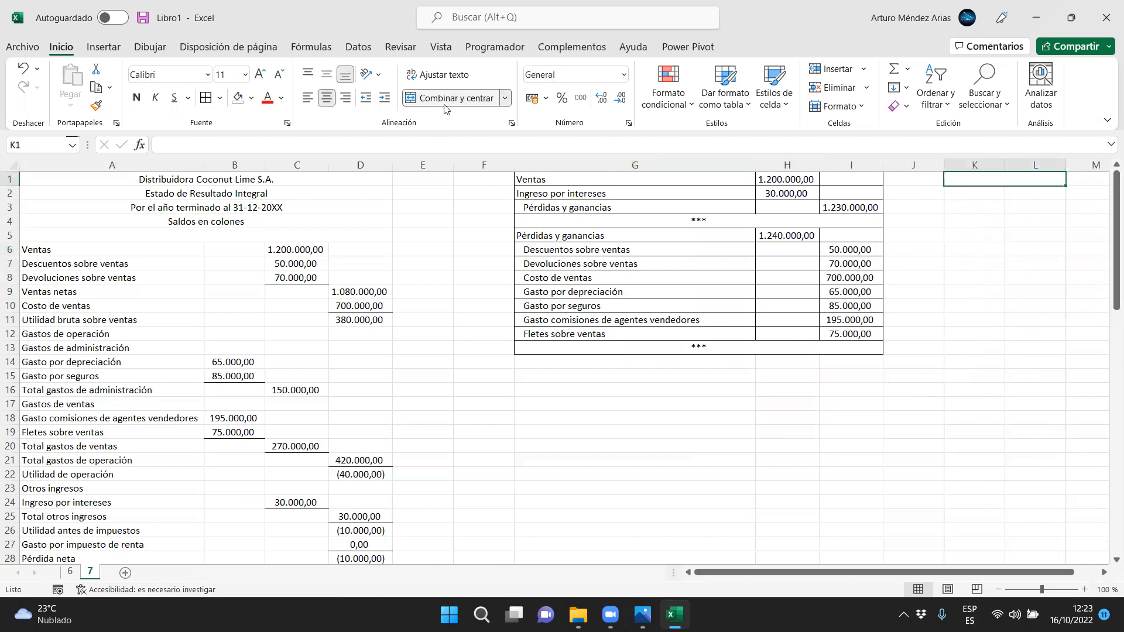
{"action": "type", "text": "Pérdidas y ganancias"}
{"action": "key", "text": "Return"}
Link the T-account amounts to the entries, with L2 equal to I3 and K2 equal to H5
{"action": "key", "text": "Right"}
{"action": "type", "text": "="}
{"action": "left_click", "coordinate": [841, 208]}
{"action": "key", "text": "Return"}
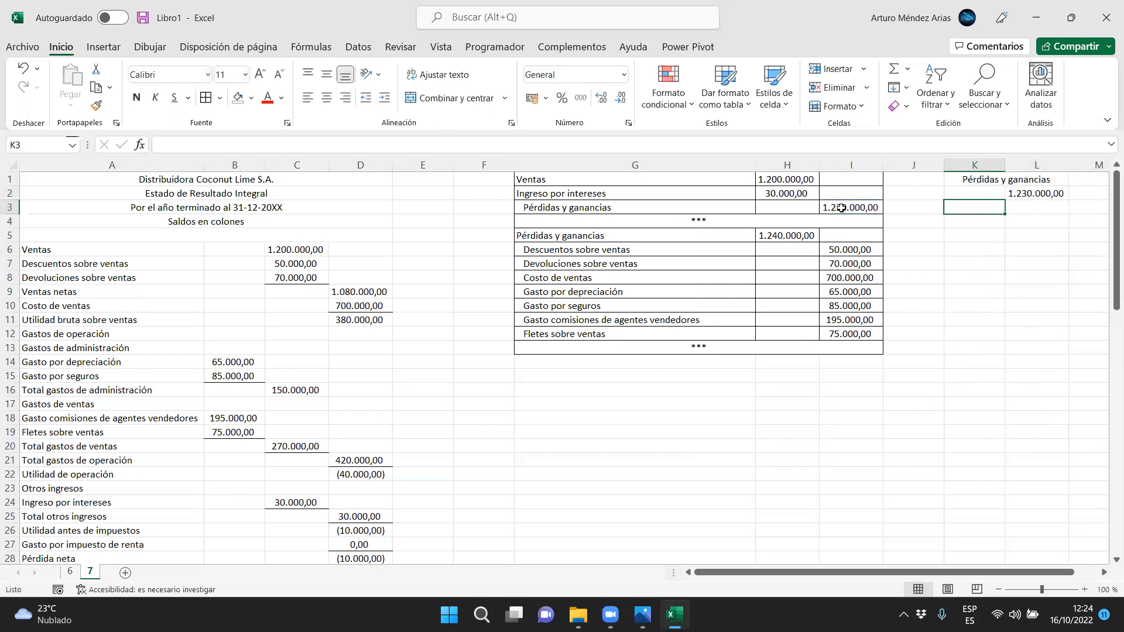
{"action": "key", "text": "Up"}
{"action": "type", "text": "="}
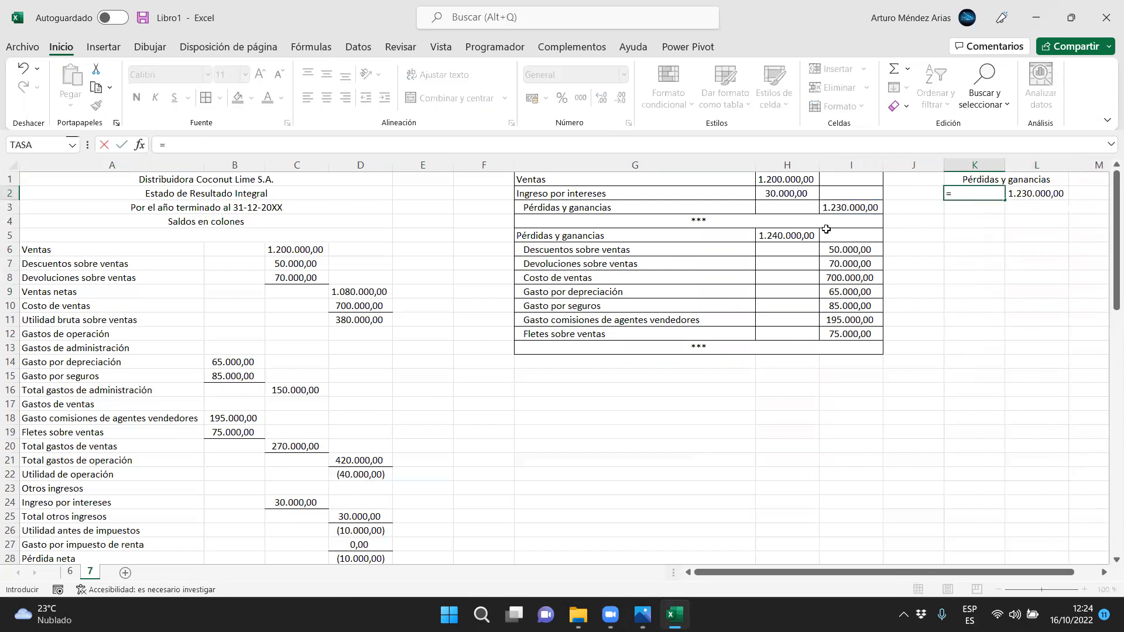
{"action": "left_click", "coordinate": [784, 237]}
{"action": "key", "text": "Return"}
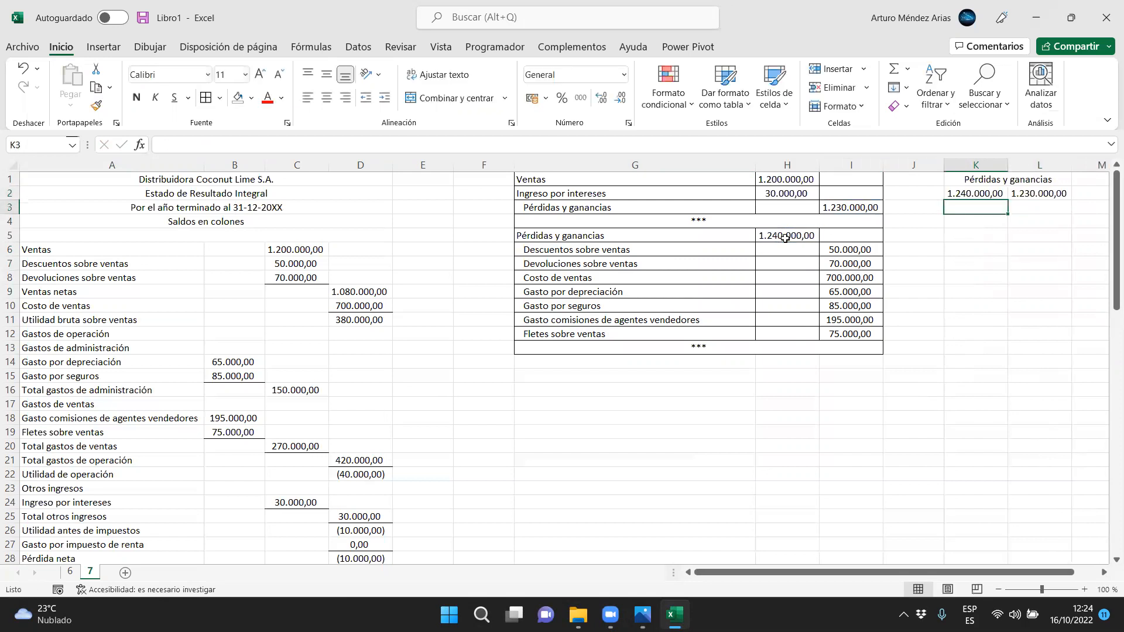
Draw the T-account lines with a bottom border on K1:L1, a right border on K2:K4 and a bottom border on K3:L3
{"action": "left_click", "coordinate": [1028, 185]}
{"action": "left_click", "coordinate": [219, 99]}
{"action": "left_click", "coordinate": [229, 141]}
{"action": "left_click_drag", "start_coordinate": [988, 193], "coordinate": [986, 223]}
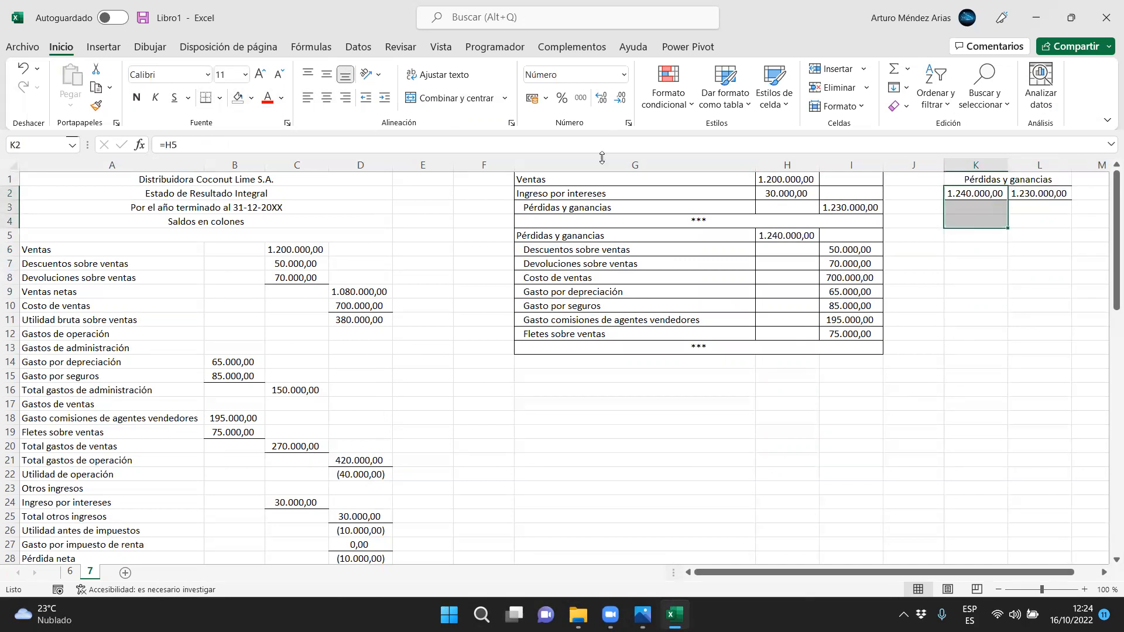
{"action": "left_click", "coordinate": [220, 98]}
{"action": "left_click", "coordinate": [230, 203]}
{"action": "left_click", "coordinate": [995, 306]}
{"action": "left_click_drag", "start_coordinate": [1029, 208], "coordinate": [988, 208]}
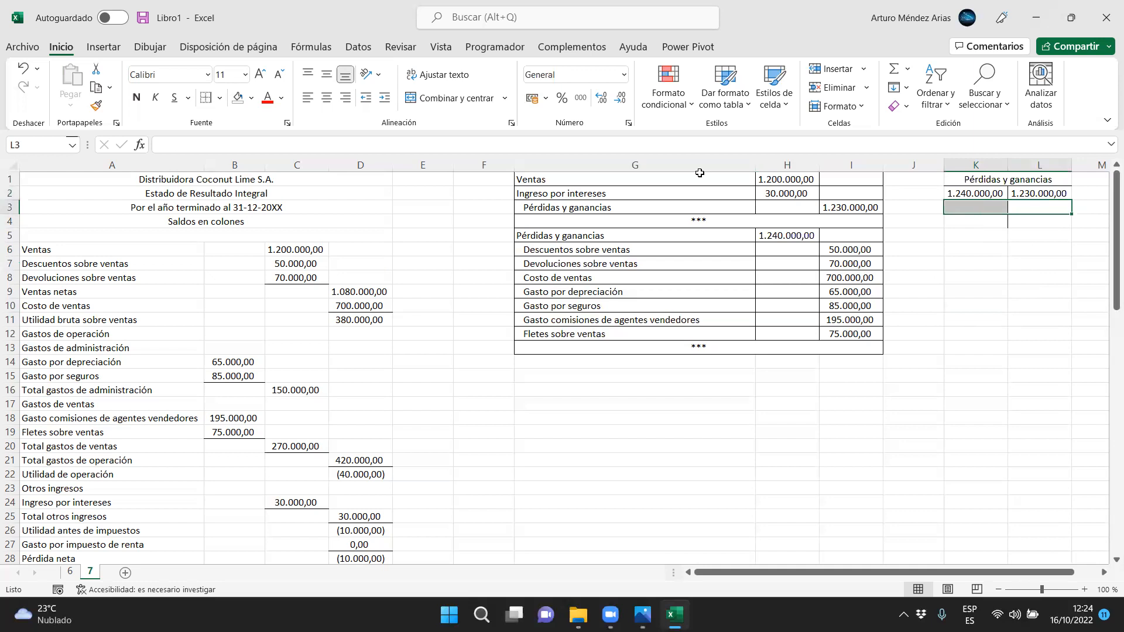
{"action": "left_click", "coordinate": [220, 98]}
{"action": "left_click", "coordinate": [234, 138]}
Calculate the T-account balance in K3 as K2-L2
{"action": "left_click", "coordinate": [999, 207]}
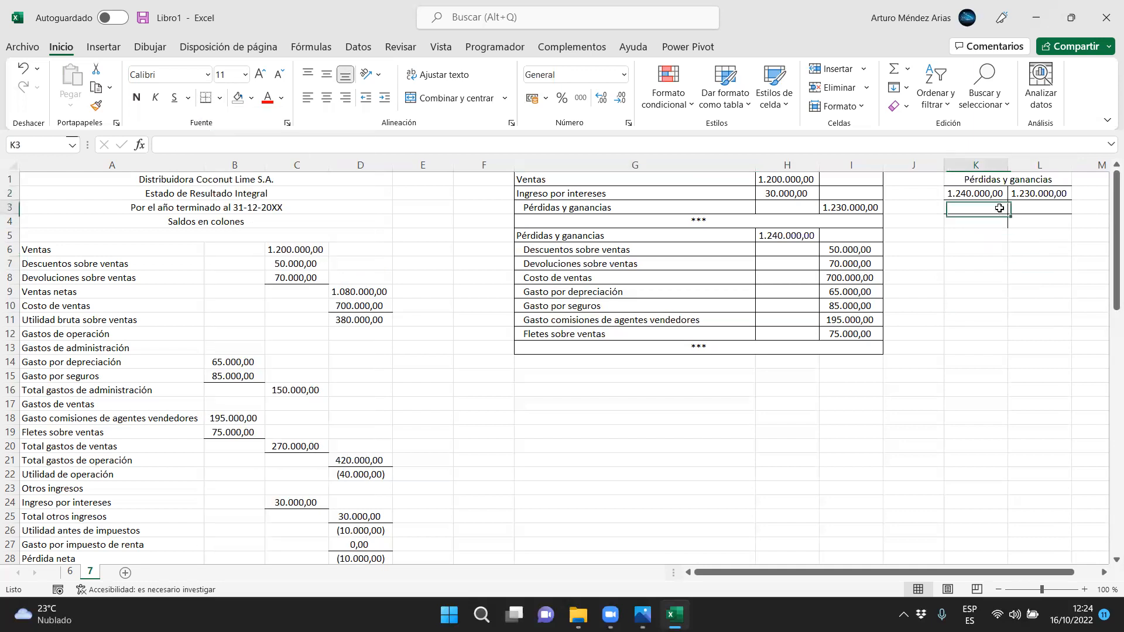
{"action": "type", "text": "="}
{"action": "key", "text": "Up"}
{"action": "type", "text": "-"}
{"action": "key", "text": "Right"}
{"action": "key", "text": "Up"}
{"action": "key", "text": "Return"}
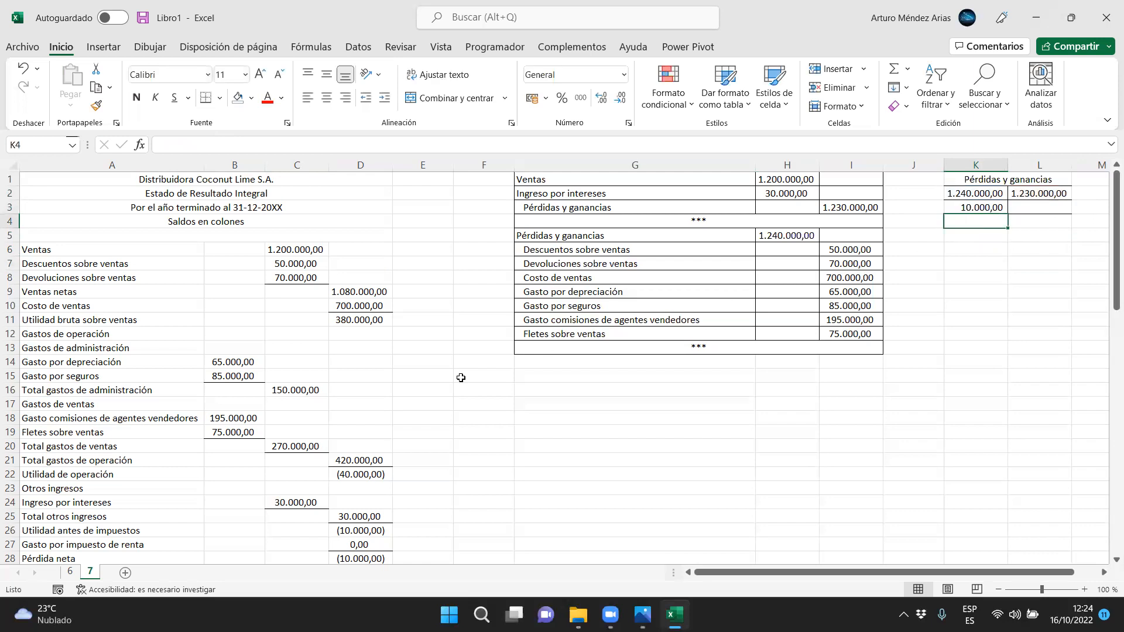
Compare the T-account balance in K3 with the net loss in D28 of the income statement
{"action": "mouse_move", "coordinate": [358, 559]}
{"action": "left_mouse_down"}
{"action": "mouse_move", "coordinate": [211, 559]}
{"action": "mouse_move", "coordinate": [374, 557]}
{"action": "left_mouse_up"}
{"action": "left_click", "coordinate": [975, 361]}
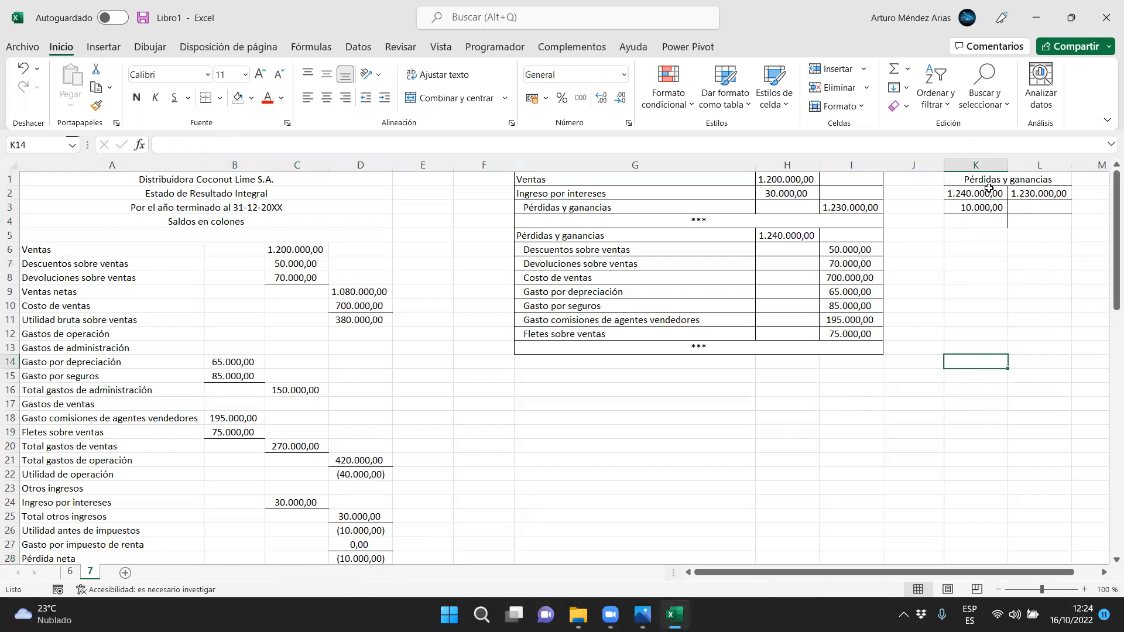
{"action": "left_click_drag", "start_coordinate": [988, 180], "coordinate": [984, 218]}
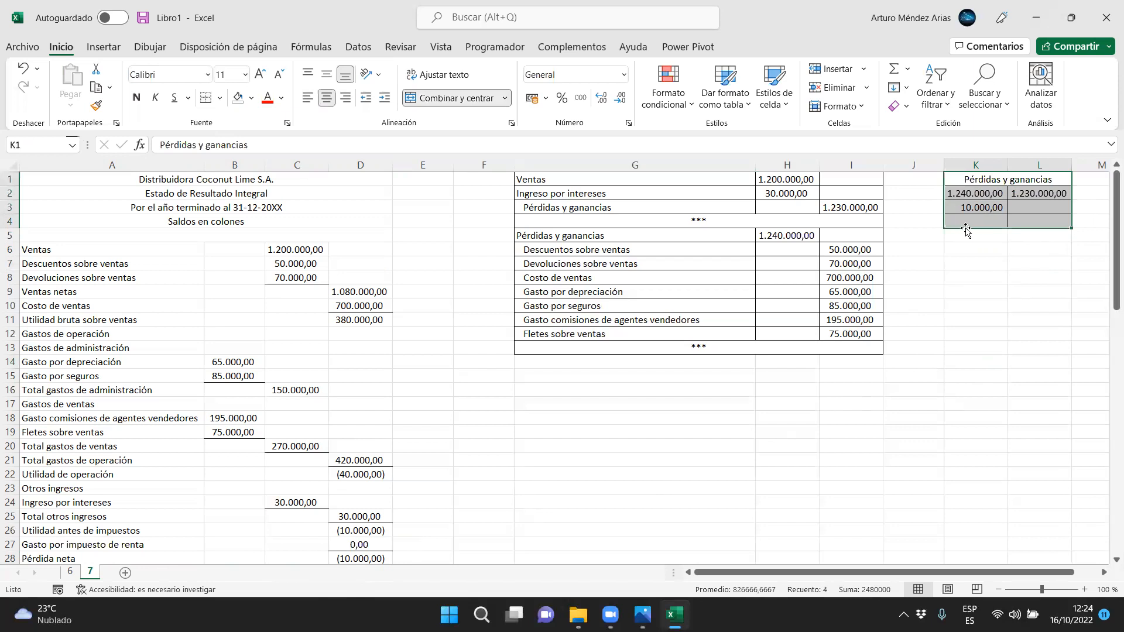
{"action": "left_click", "coordinate": [972, 204]}
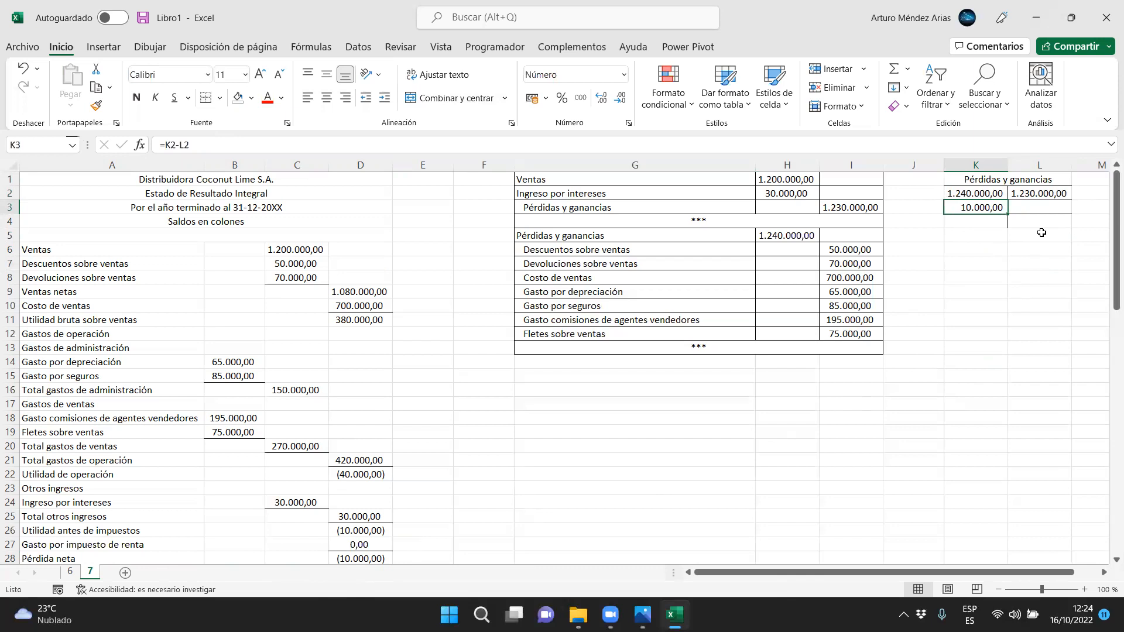
{"action": "left_click_drag", "start_coordinate": [1035, 211], "coordinate": [1030, 222]}
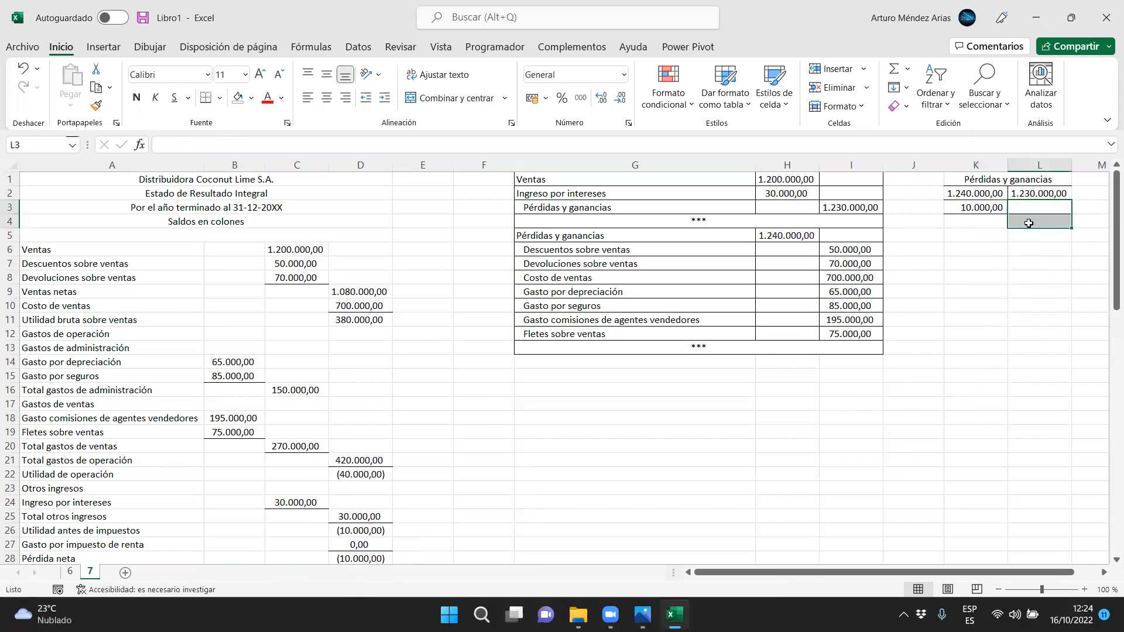
{"action": "left_click", "coordinate": [1034, 196]}
{"action": "left_click", "coordinate": [1029, 210]}
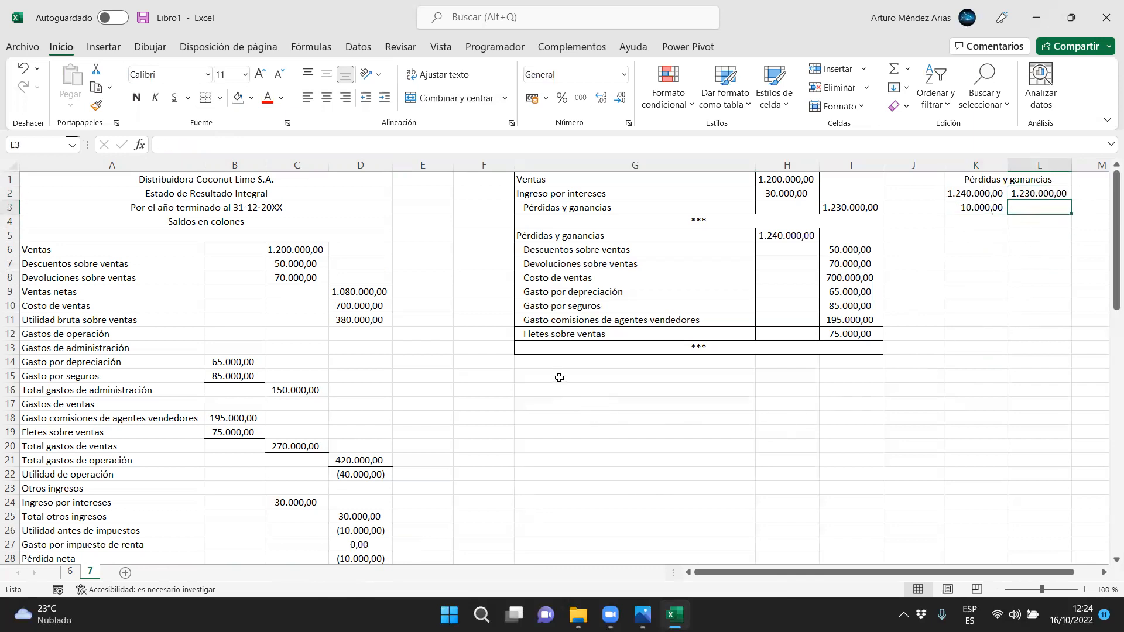
Enter "Pérdidas y ganancias" in G15 with a credit of 10000 in I15
{"action": "left_click", "coordinate": [554, 377]}
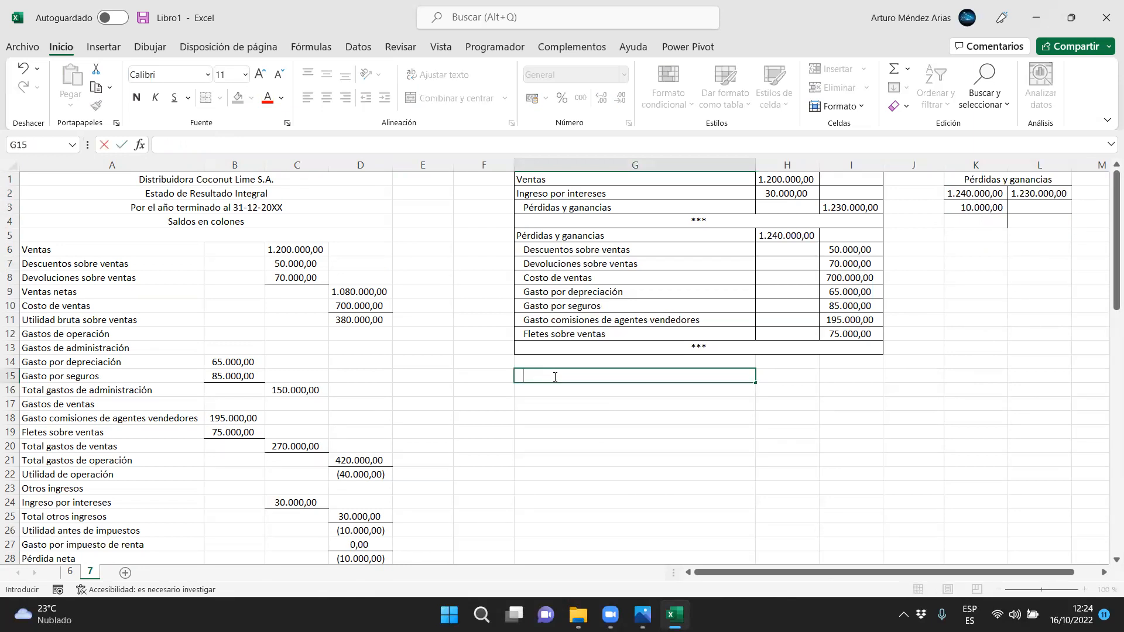
{"action": "type", "text": "Pérdidas y ganancias"}
{"action": "key", "text": "Tab"}
{"action": "key", "text": "Tab"}
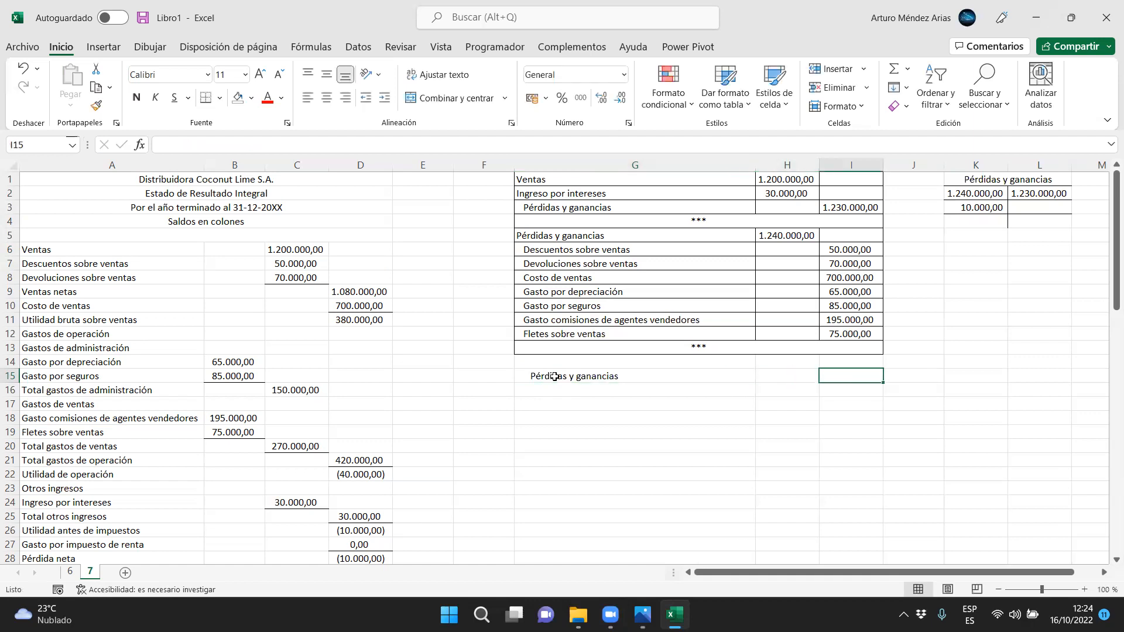
{"action": "type", "text": "10000"}
{"action": "key", "text": "Return"}
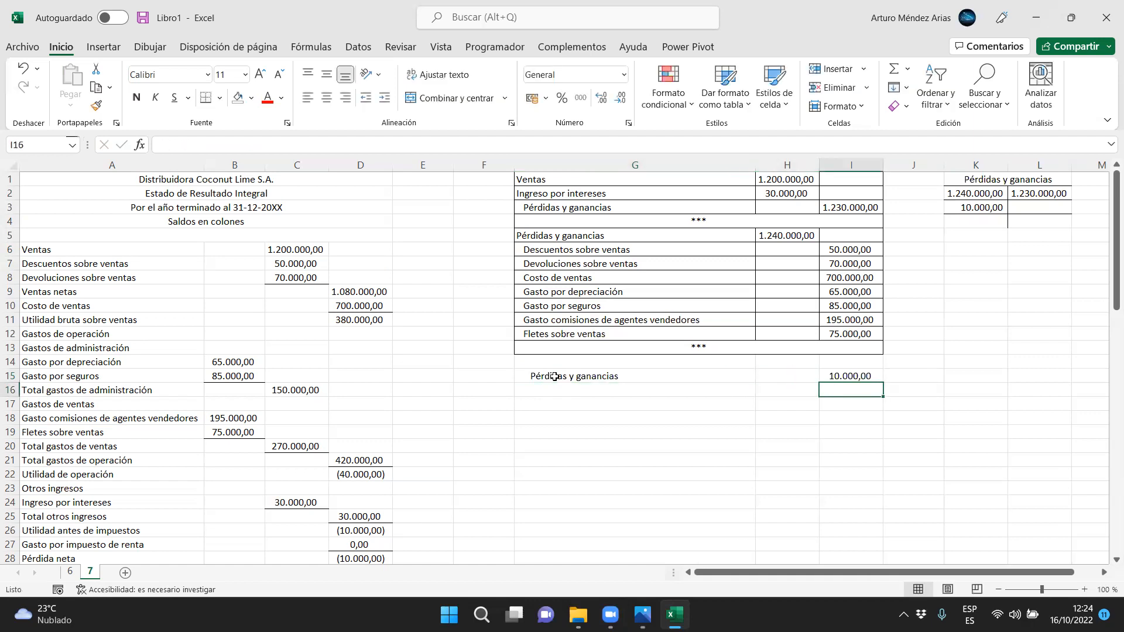
Link L3 of the T-account to I15 and enter a balance of 0 in K4
{"action": "left_click", "coordinate": [1042, 209]}
{"action": "type", "text": "="}
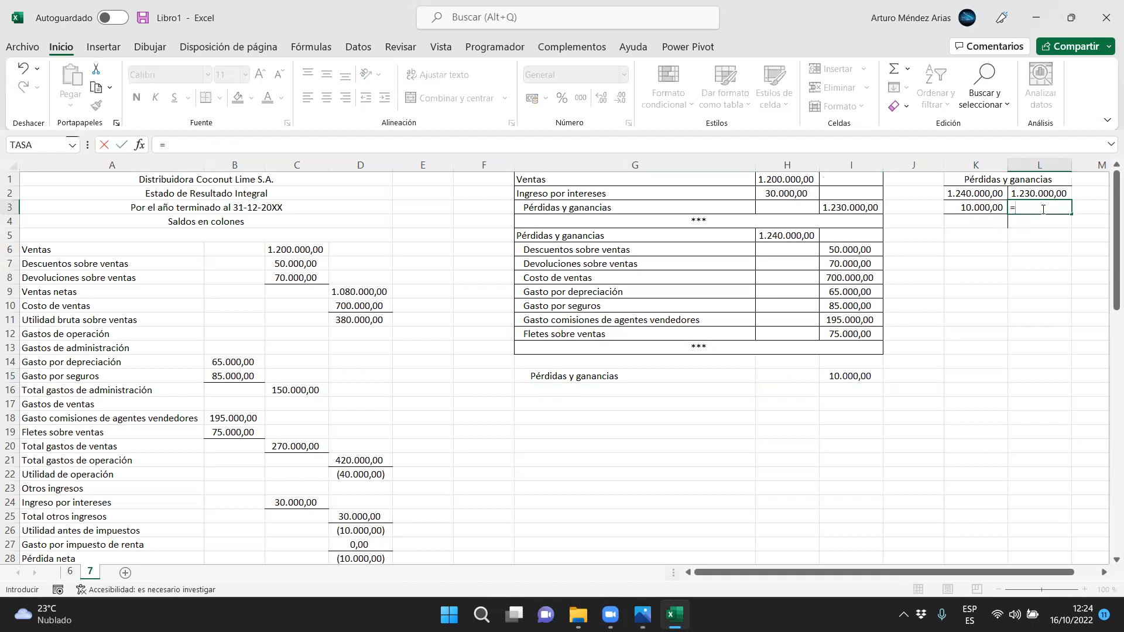
{"action": "left_click", "coordinate": [846, 376]}
{"action": "key", "text": "Return"}
{"action": "key", "text": "Left"}
{"action": "type", "text": "0"}
{"action": "key", "text": "Return"}
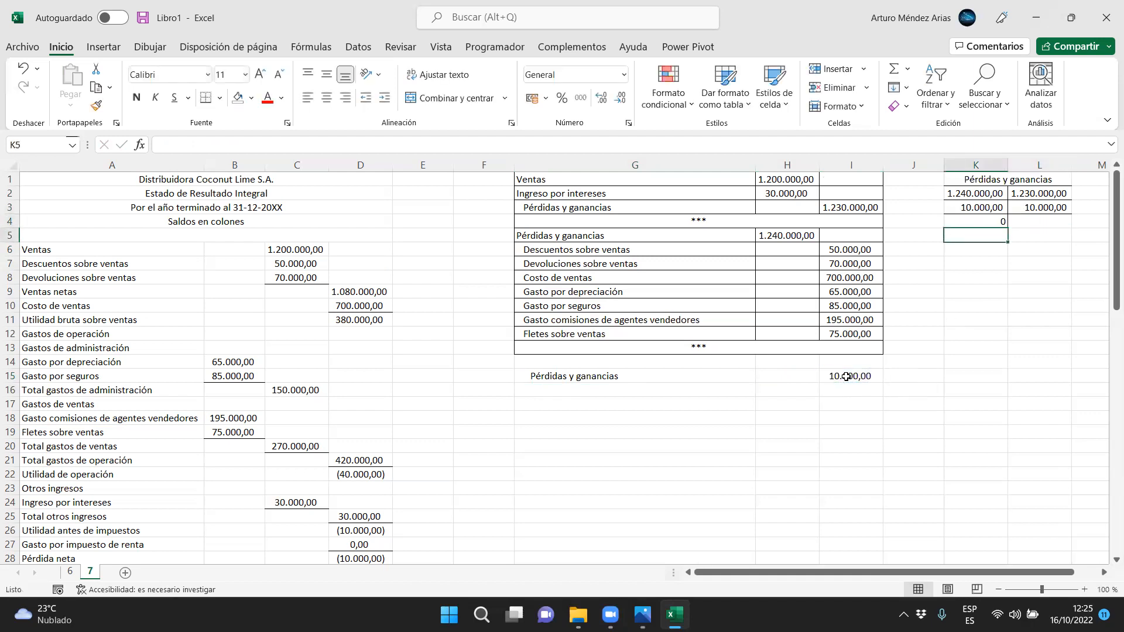
Copy the format of G12 to the Pérdidas y ganancias label in G15 and decrease its indent one level
{"action": "left_click_drag", "start_coordinate": [600, 371], "coordinate": [853, 375]}
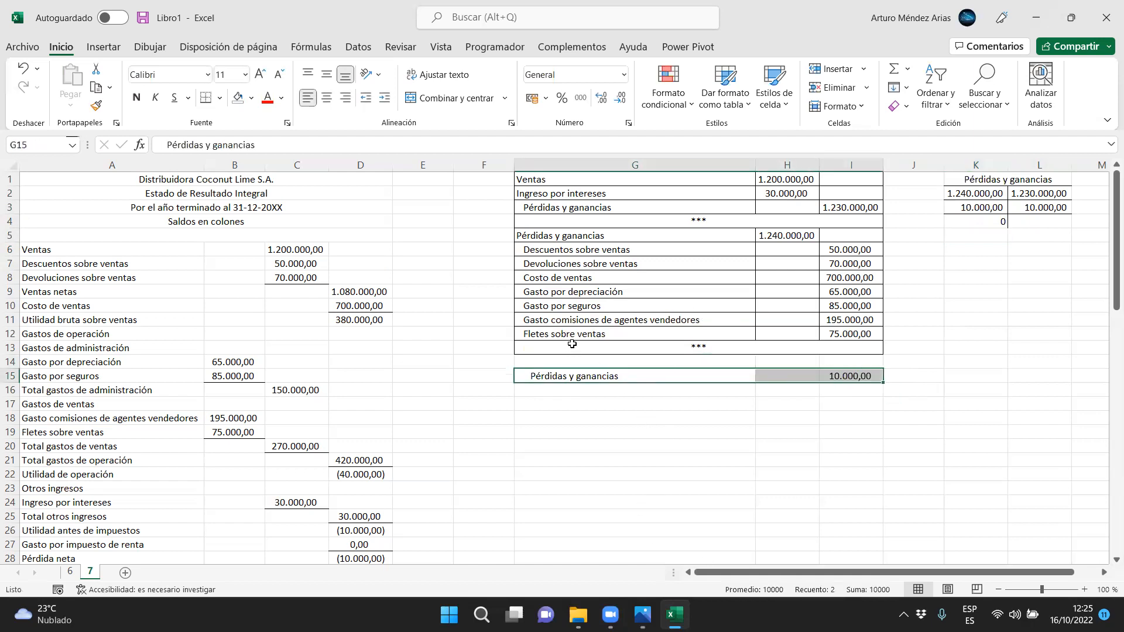
{"action": "left_click", "coordinate": [556, 333]}
{"action": "left_click", "coordinate": [99, 106]}
{"action": "left_click", "coordinate": [523, 377]}
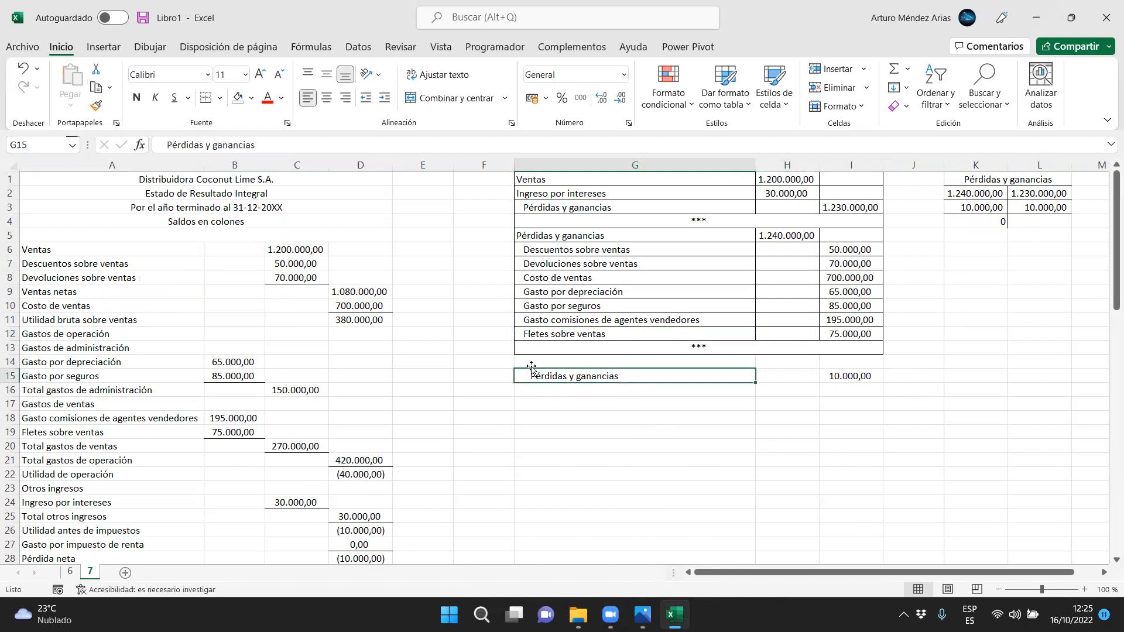
{"action": "left_click", "coordinate": [371, 103]}
Enter "Utilidades retenidas" in G14 and set its debit amount in H14 equal to I15
{"action": "left_click", "coordinate": [532, 363]}
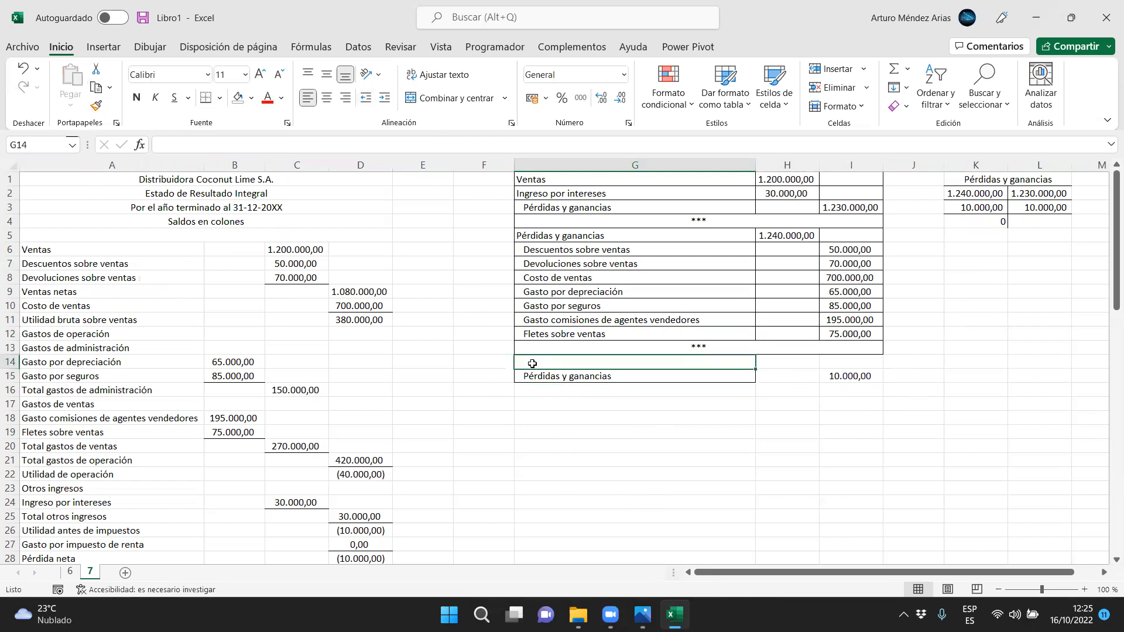
{"action": "type", "text": "Utilidades reten"}
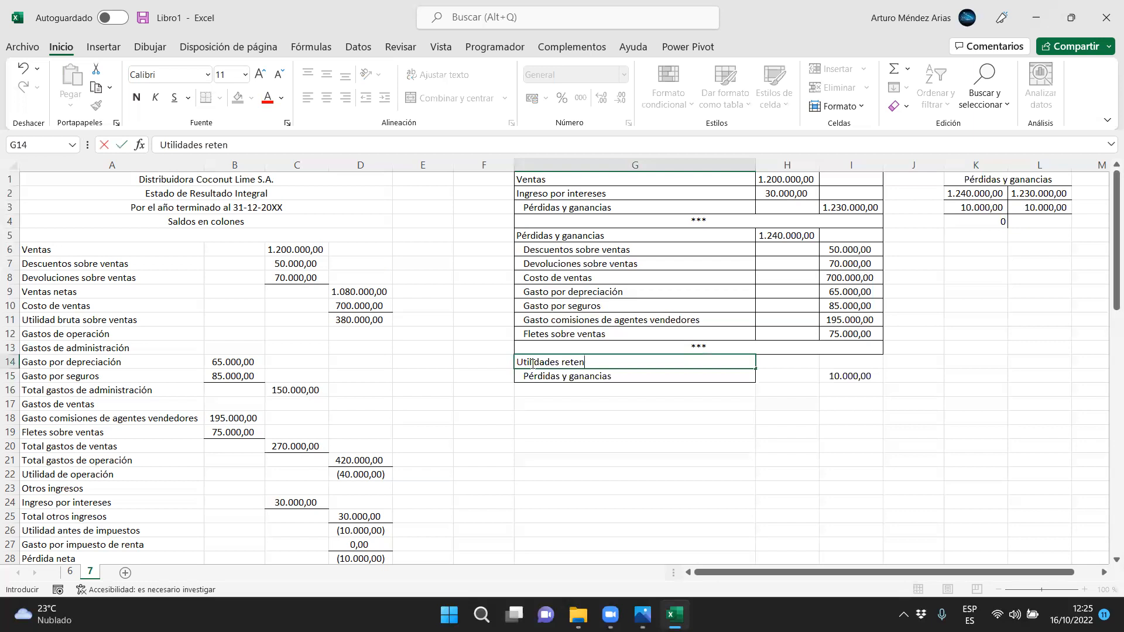
{"action": "type", "text": "idas"}
{"action": "key", "text": "Tab"}
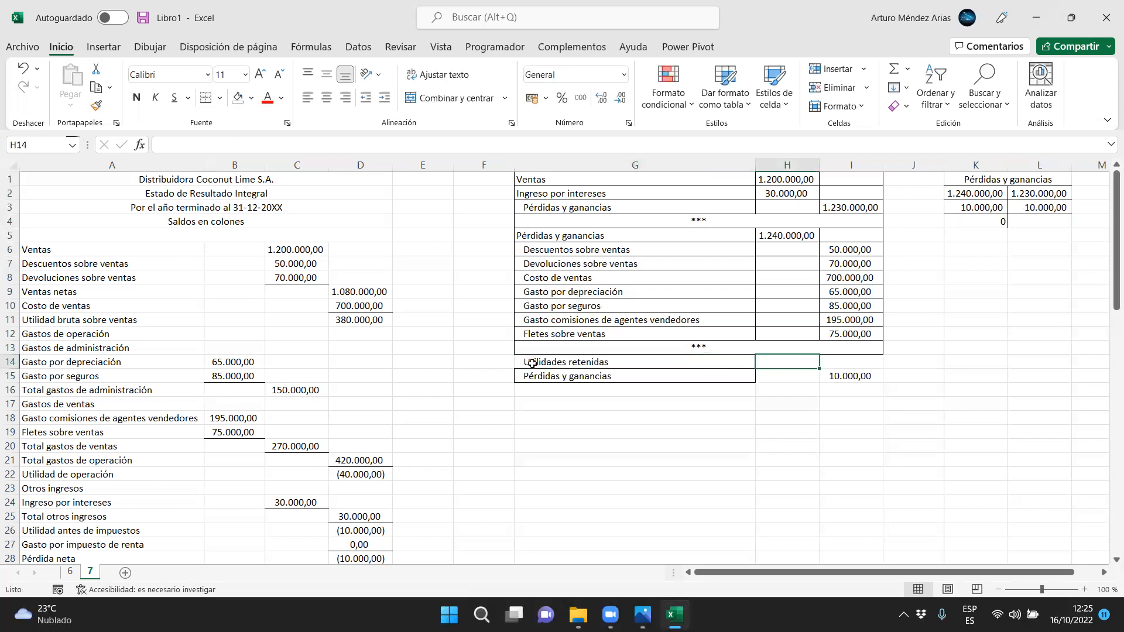
{"action": "type", "text": "="}
{"action": "left_click", "coordinate": [833, 381]}
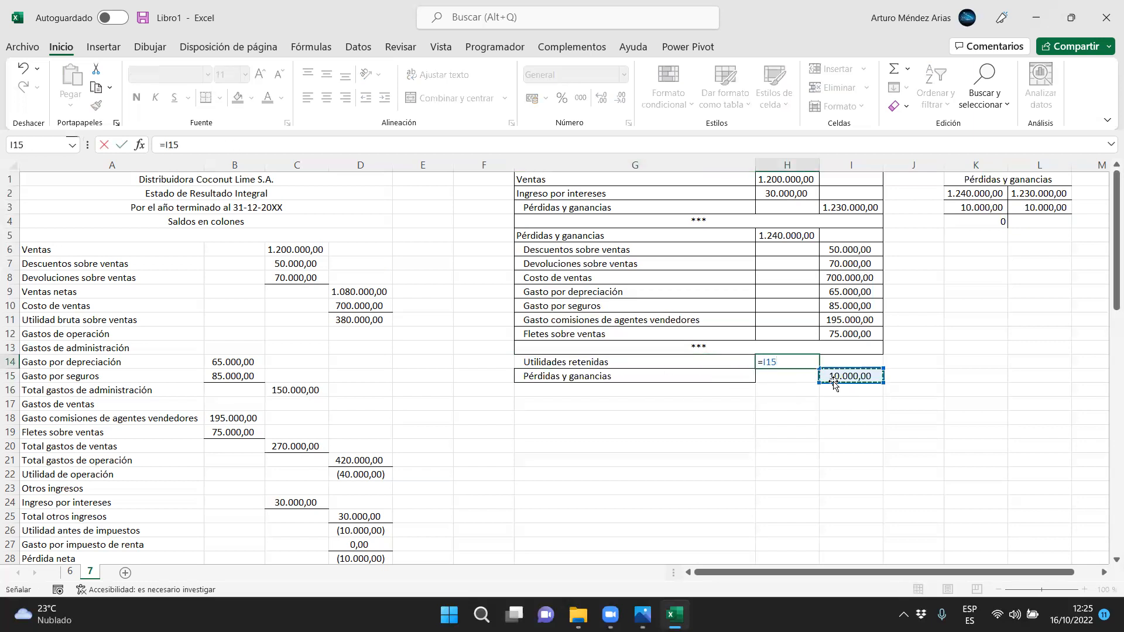
{"action": "key", "text": "Return"}
Copy the format of G5 to the Utilidades retenidas label in G14
{"action": "left_click", "coordinate": [531, 236]}
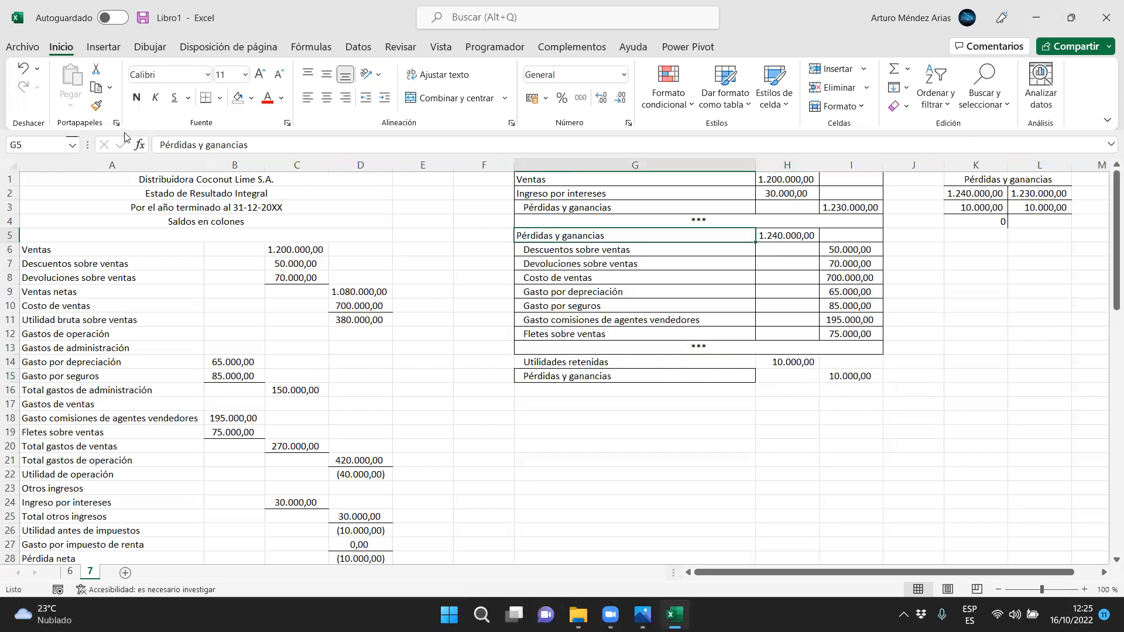
{"action": "left_click", "coordinate": [98, 112]}
{"action": "left_click", "coordinate": [617, 363]}
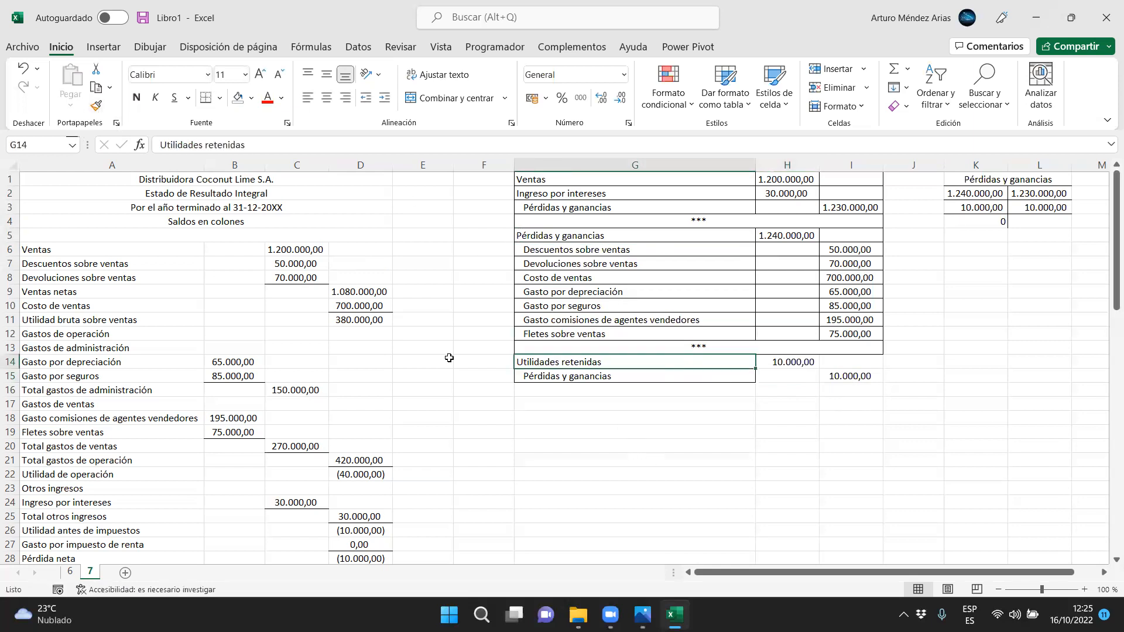
Extend the entry label format down through G16:G20 and copy the *** separator from G13 to G16
{"action": "left_click", "coordinate": [93, 109]}
{"action": "mouse_move", "coordinate": [561, 389]}
{"action": "left_mouse_down"}
{"action": "mouse_move", "coordinate": [574, 441]}
{"action": "mouse_move", "coordinate": [648, 439]}
{"action": "left_mouse_up"}
{"action": "left_click_drag", "start_coordinate": [560, 446], "coordinate": [846, 415]}
{"action": "left_click", "coordinate": [612, 352]}
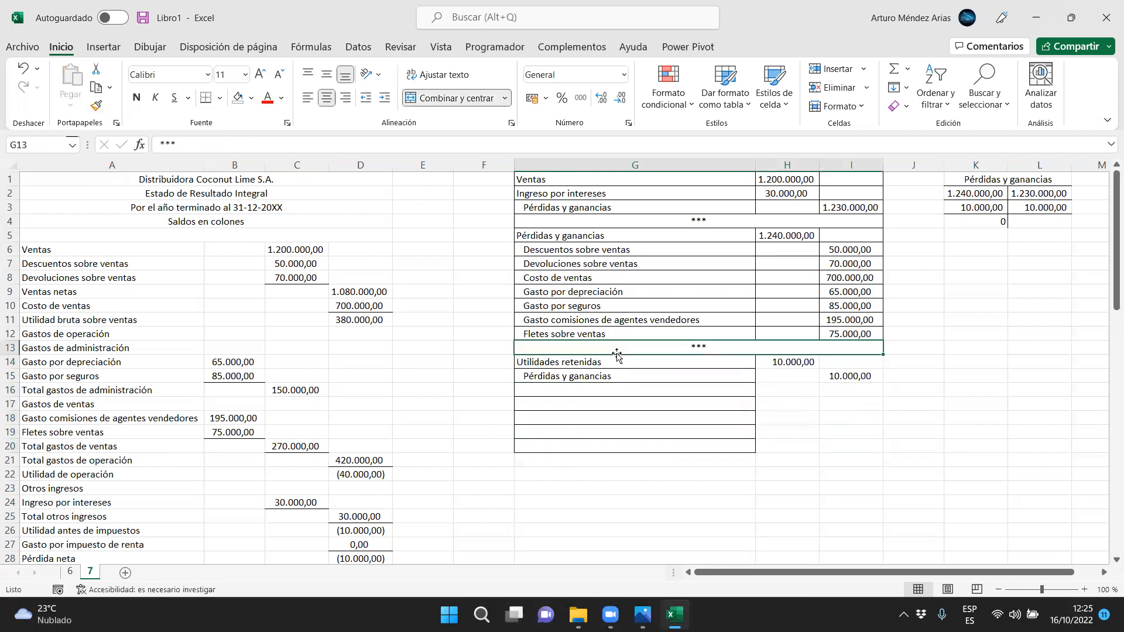
{"action": "key", "text": "ctrl+c"}
{"action": "left_click", "coordinate": [644, 390]}
{"action": "key", "text": "ctrl+v"}
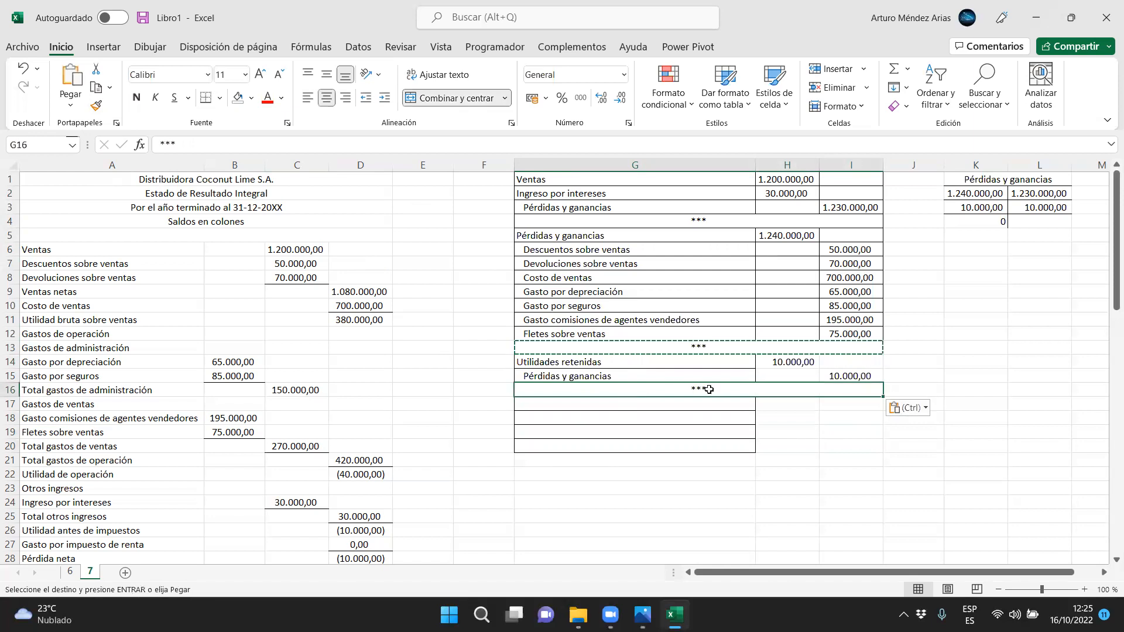
Apply all borders to the Utilidades retenidas entry block, from G13 to row 16 across columns G to I
{"action": "left_click_drag", "start_coordinate": [710, 375], "coordinate": [717, 347]}
{"action": "left_click", "coordinate": [220, 98]}
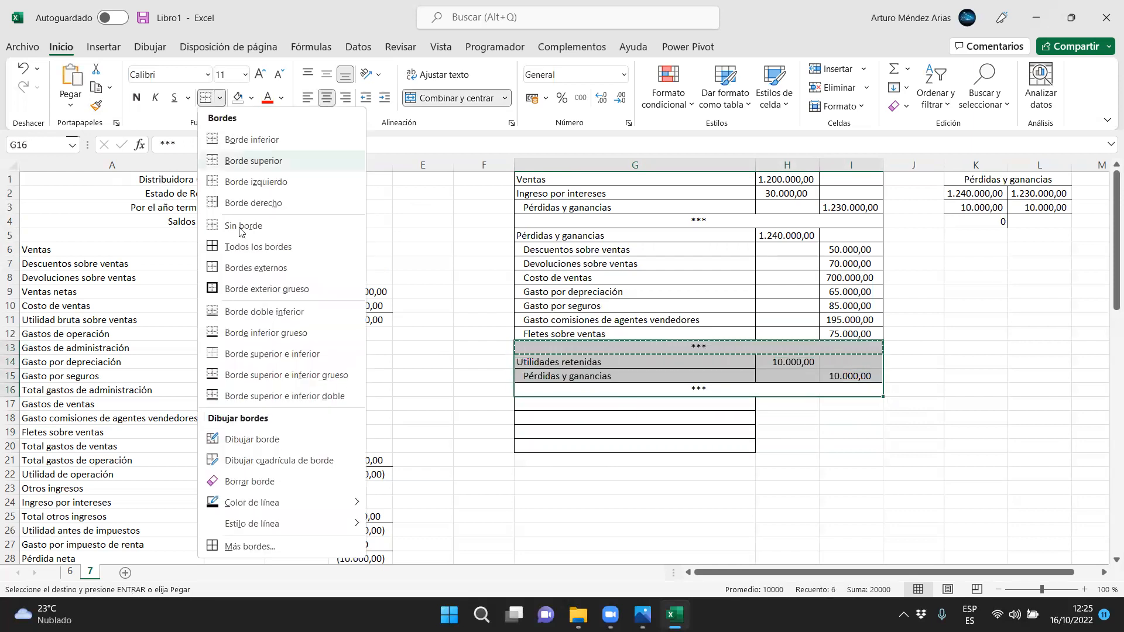
{"action": "left_click", "coordinate": [246, 253]}
Check the Dividendos row in the statement of changes in equity and enter "Utilidades retenidas" in G17
{"action": "scroll", "coordinate": [231, 429], "scroll_direction": "down", "scroll_amount": 1}
{"action": "scroll", "coordinate": [231, 429], "scroll_direction": "down", "scroll_amount": 7}
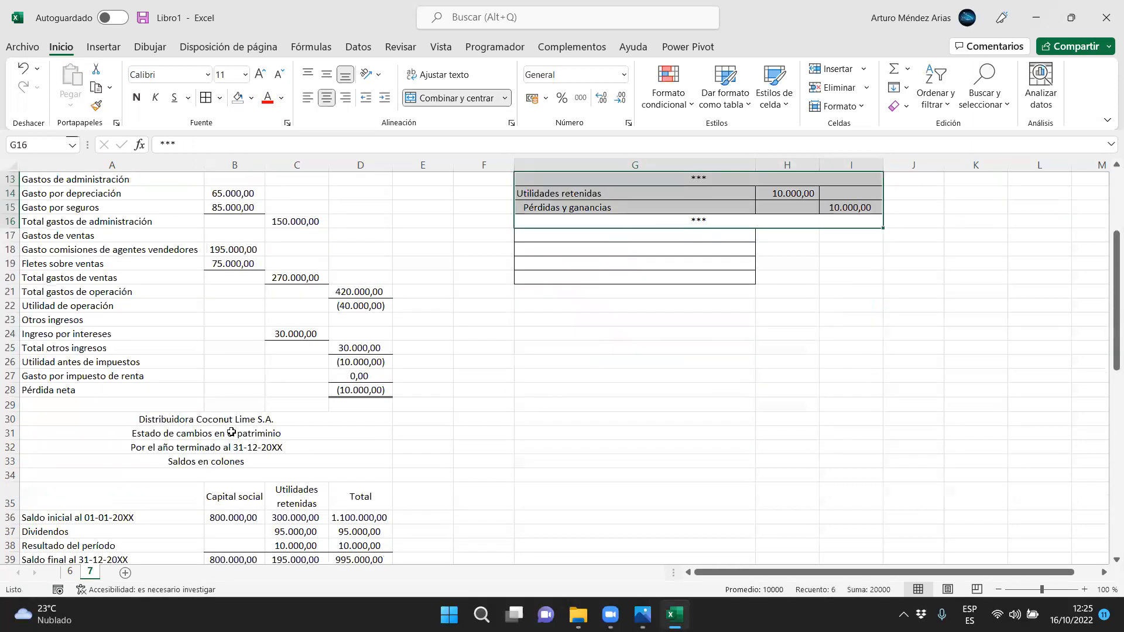
{"action": "left_click", "coordinate": [108, 405]}
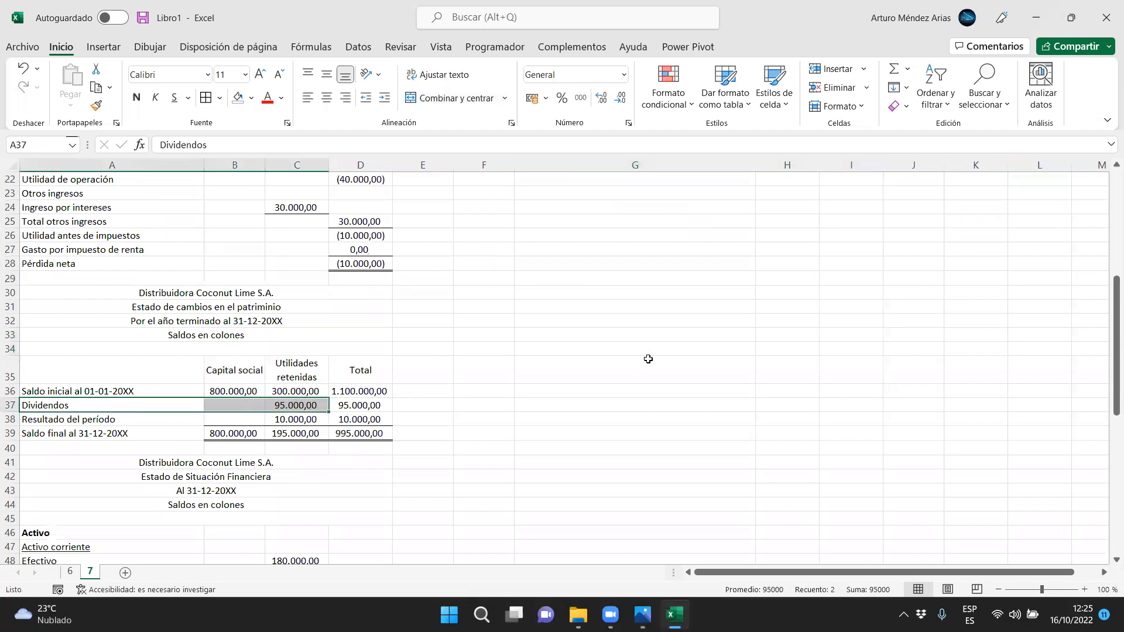
{"action": "scroll", "coordinate": [647, 351], "scroll_direction": "up", "scroll_amount": 7}
{"action": "left_click", "coordinate": [538, 404]}
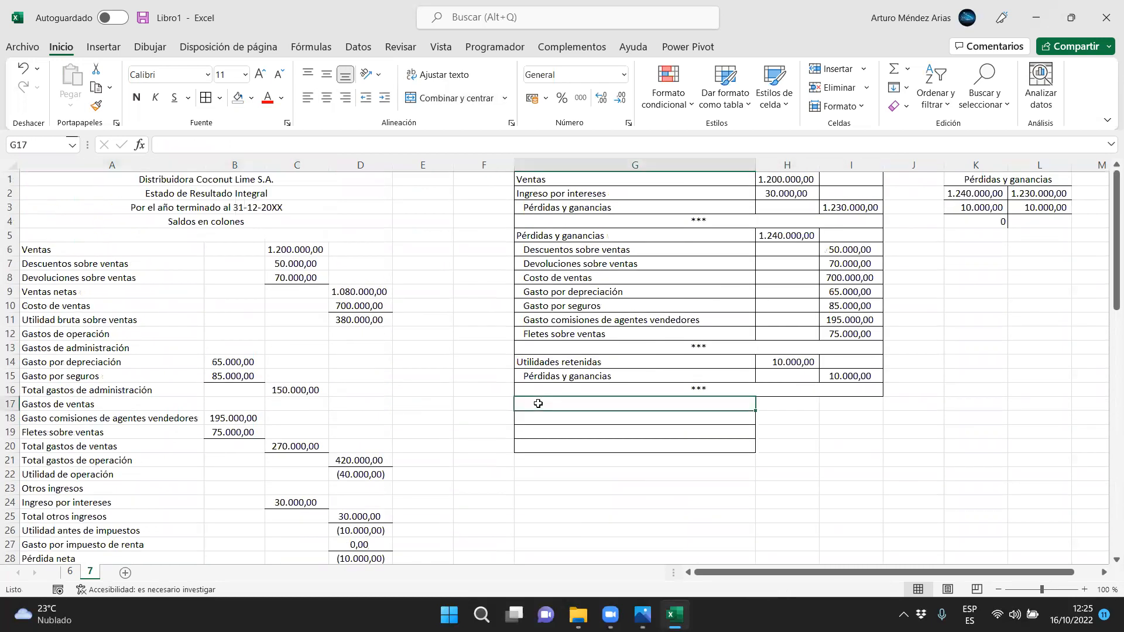
{"action": "type", "text": "Utilidades "}
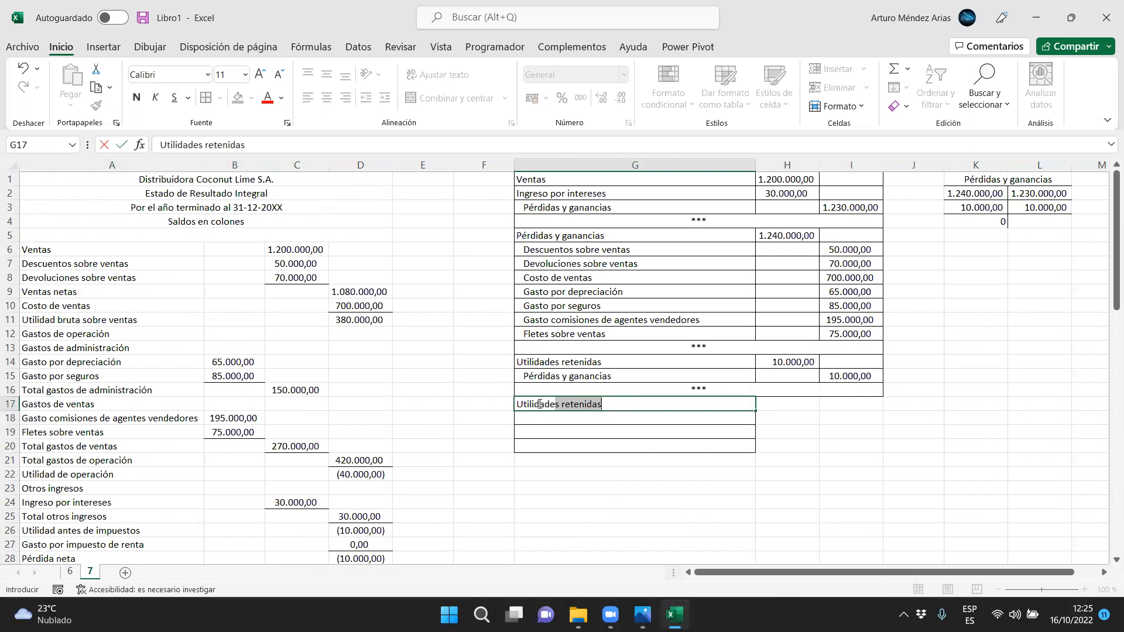
{"action": "type", "text": "tret"}
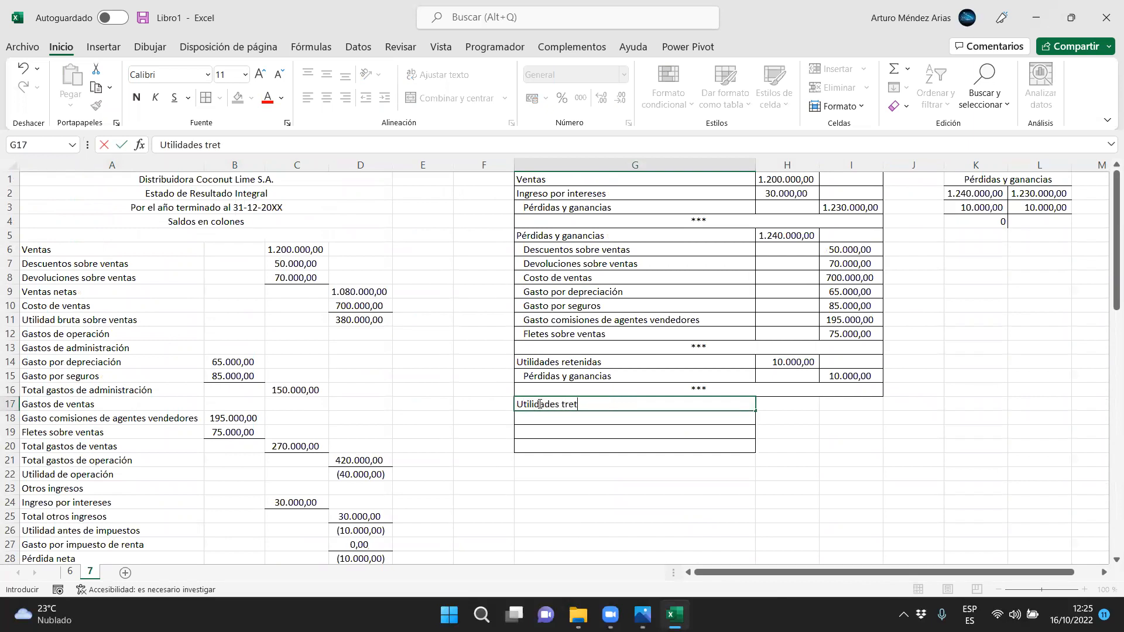
{"action": "key", "text": "BackSpace"}
{"action": "key", "text": "BackSpace"}
{"action": "key", "text": "BackSpace"}
{"action": "key", "text": "BackSpace"}
{"action": "type", "text": "retenidas"}
{"action": "key", "text": "Return"}
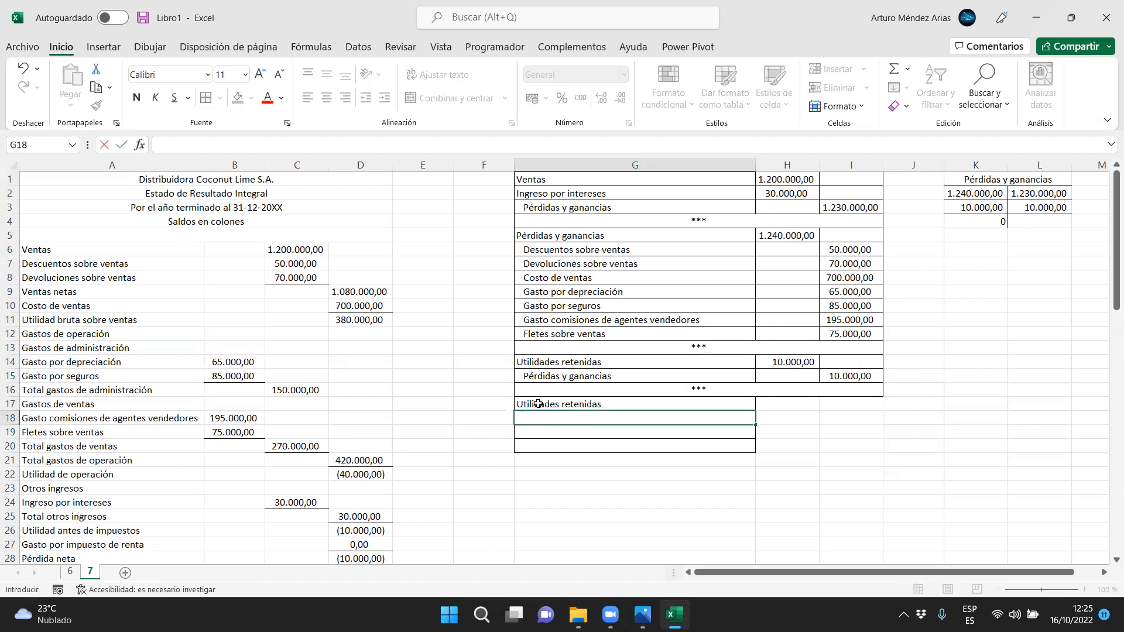
Enter "Dividendos declarados" in G18 and a debit of 95000 for Utilidades retenidas in H17
{"action": "type", "text": "Dividedn"}
{"action": "key", "text": "Tab"}
{"action": "key", "text": "Up"}
{"action": "type", "text": "95000"}
{"action": "key", "text": "Return"}
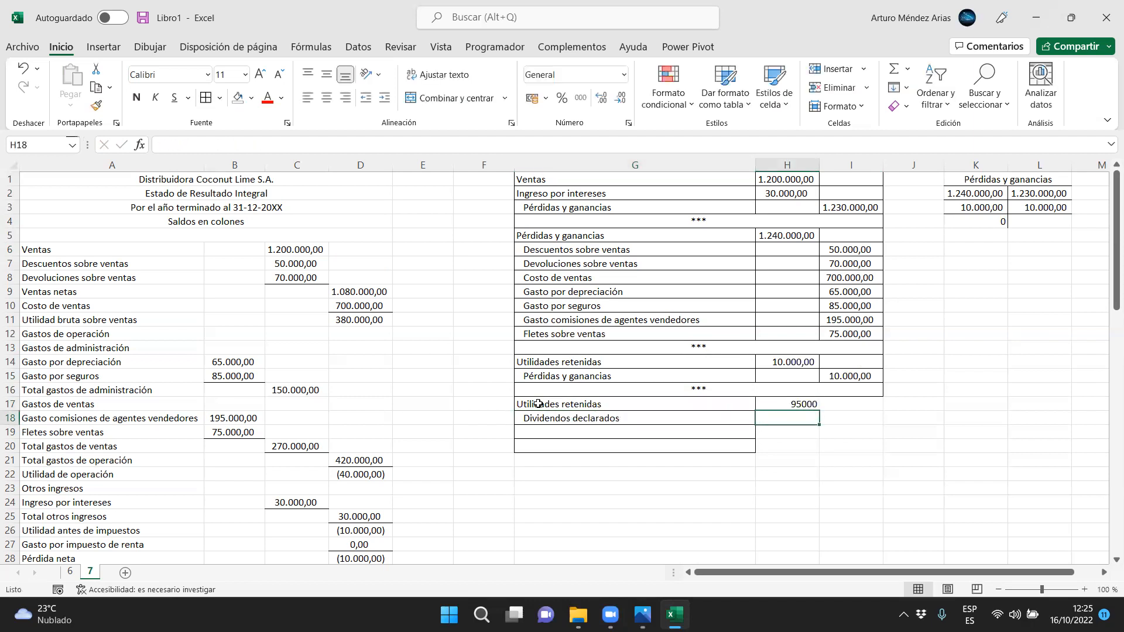
Set the Dividendos declarados credit in I18 equal to H17
{"action": "key", "text": "Right"}
{"action": "type", "text": "="}
{"action": "key", "text": "Left"}
{"action": "key", "text": "Up"}
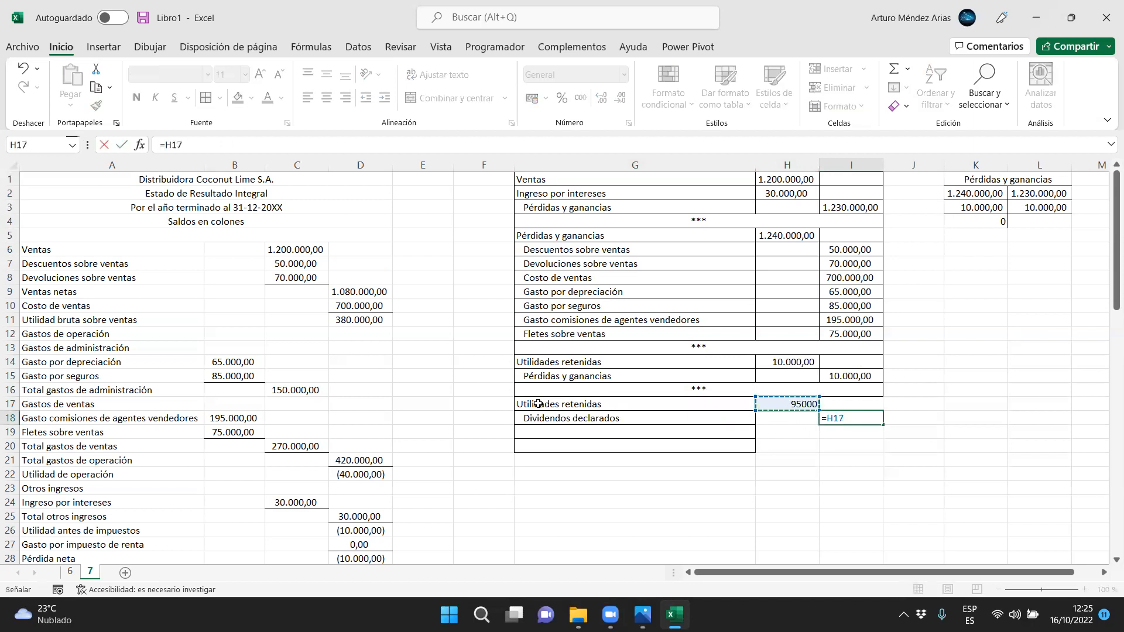
{"action": "key", "text": "Return"}
Copy the *** separator from row 16 to row 19 below the dividends entry and remove the borders from G20
{"action": "left_click", "coordinate": [620, 395]}
{"action": "key", "text": "ctrl+c"}
{"action": "left_click", "coordinate": [588, 432]}
{"action": "key", "text": "ctrl+v"}
{"action": "left_click", "coordinate": [592, 446]}
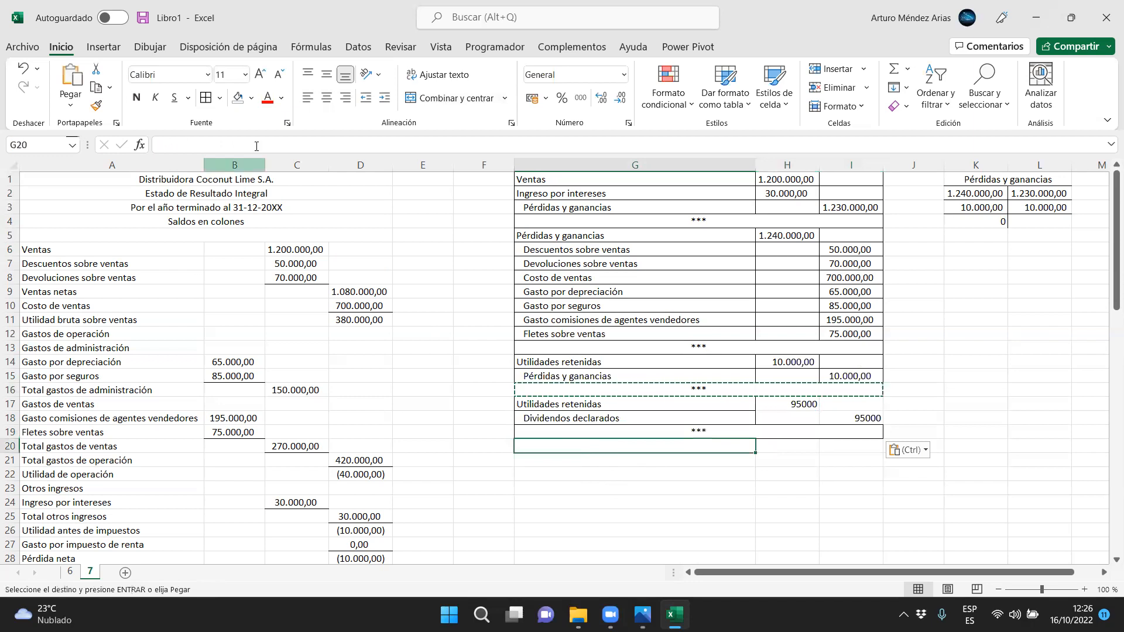
{"action": "left_click", "coordinate": [220, 98]}
{"action": "left_click", "coordinate": [233, 228]}
Apply all borders to the closing entries down through the separator in row 19
{"action": "left_click", "coordinate": [773, 457]}
{"action": "left_click_drag", "start_coordinate": [811, 432], "coordinate": [820, 278]}
{"action": "left_click", "coordinate": [220, 100]}
{"action": "left_click", "coordinate": [226, 247]}
Copy the number format of H5 to H14:I15 and from there to H17:I18, and center columns H and I
{"action": "left_click", "coordinate": [765, 237]}
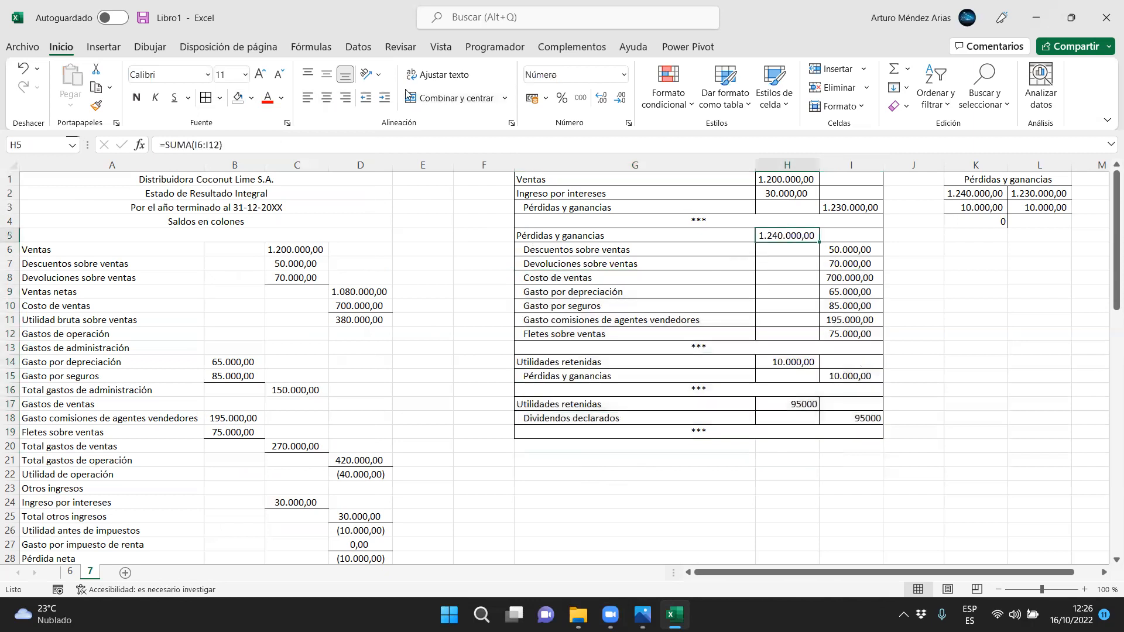
{"action": "left_click", "coordinate": [96, 105]}
{"action": "left_click_drag", "start_coordinate": [788, 367], "coordinate": [852, 377]}
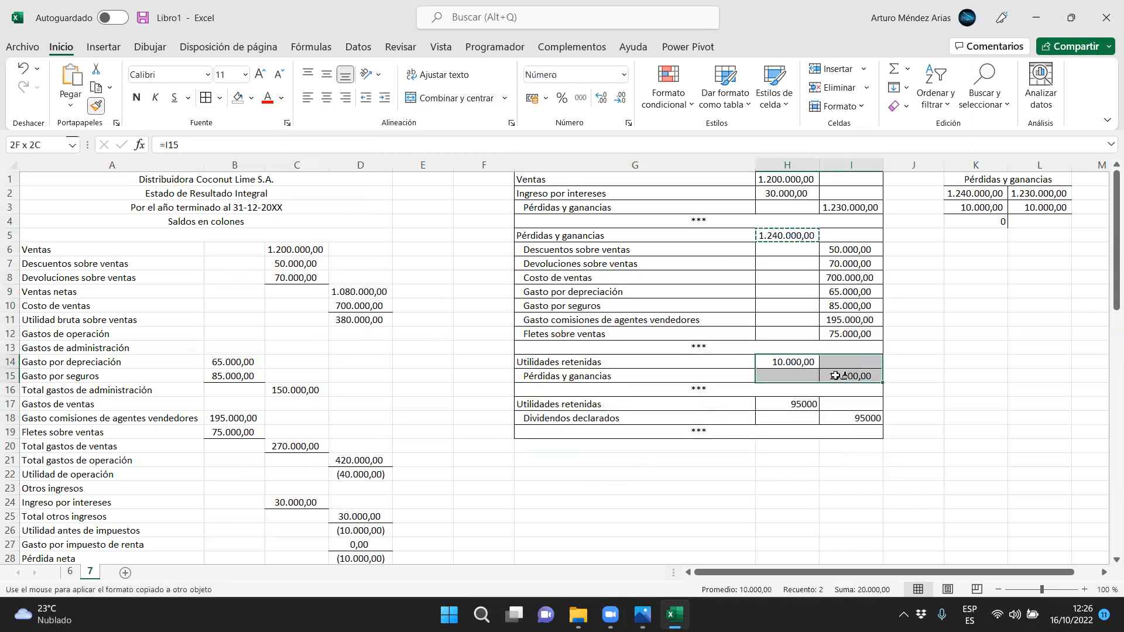
{"action": "left_click", "coordinate": [97, 107]}
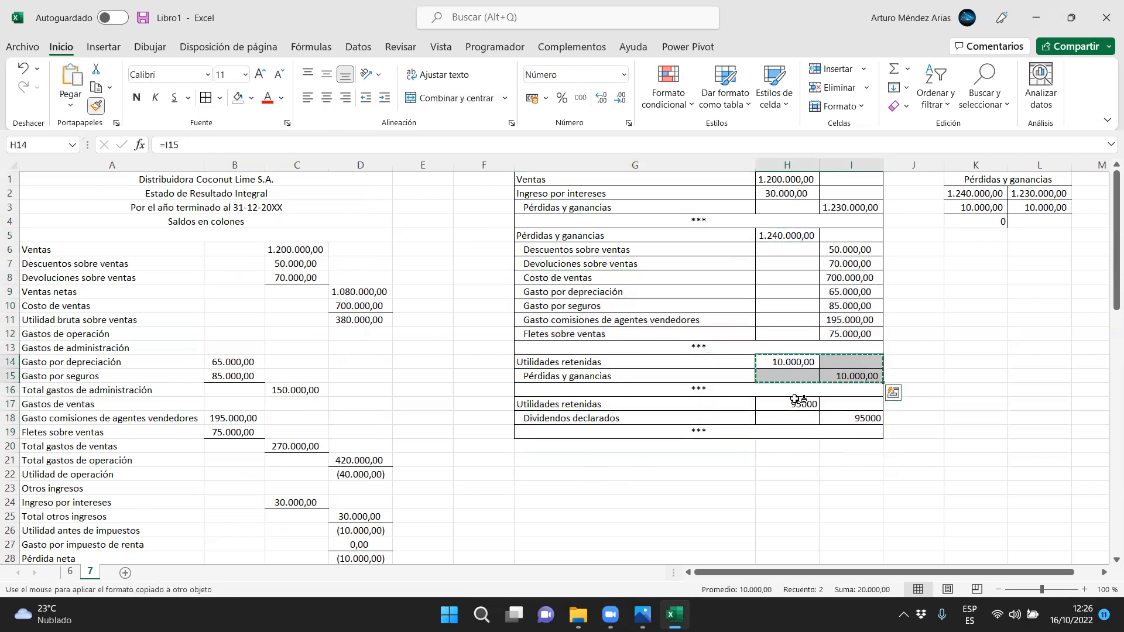
{"action": "left_click_drag", "start_coordinate": [791, 404], "coordinate": [851, 417]}
{"action": "left_click_drag", "start_coordinate": [851, 165], "coordinate": [787, 164]}
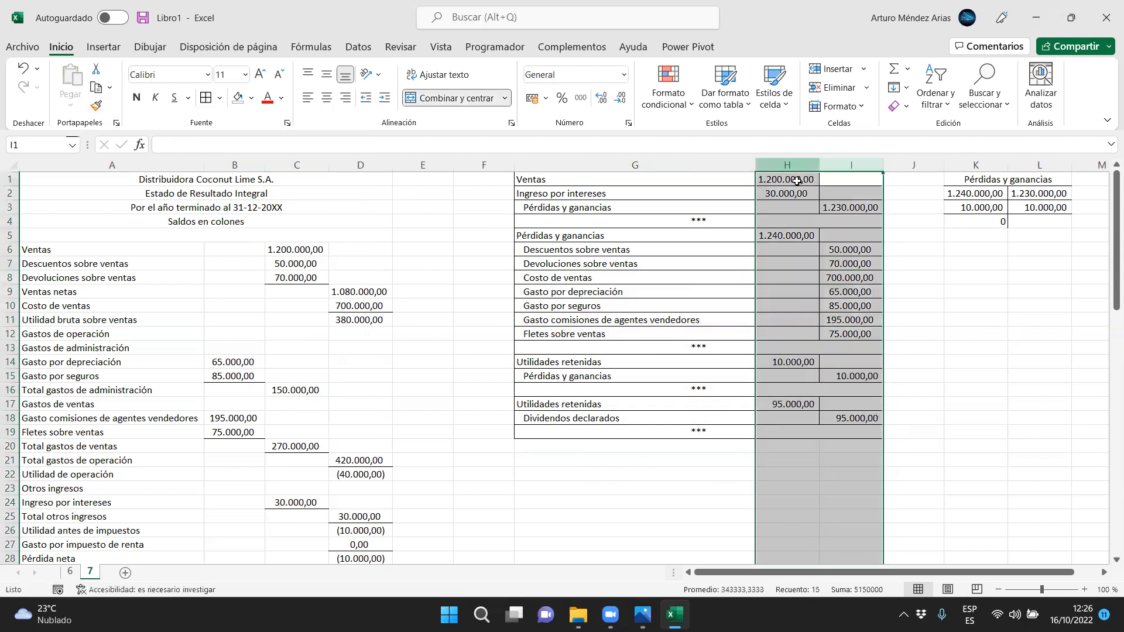
{"action": "left_click", "coordinate": [327, 104]}
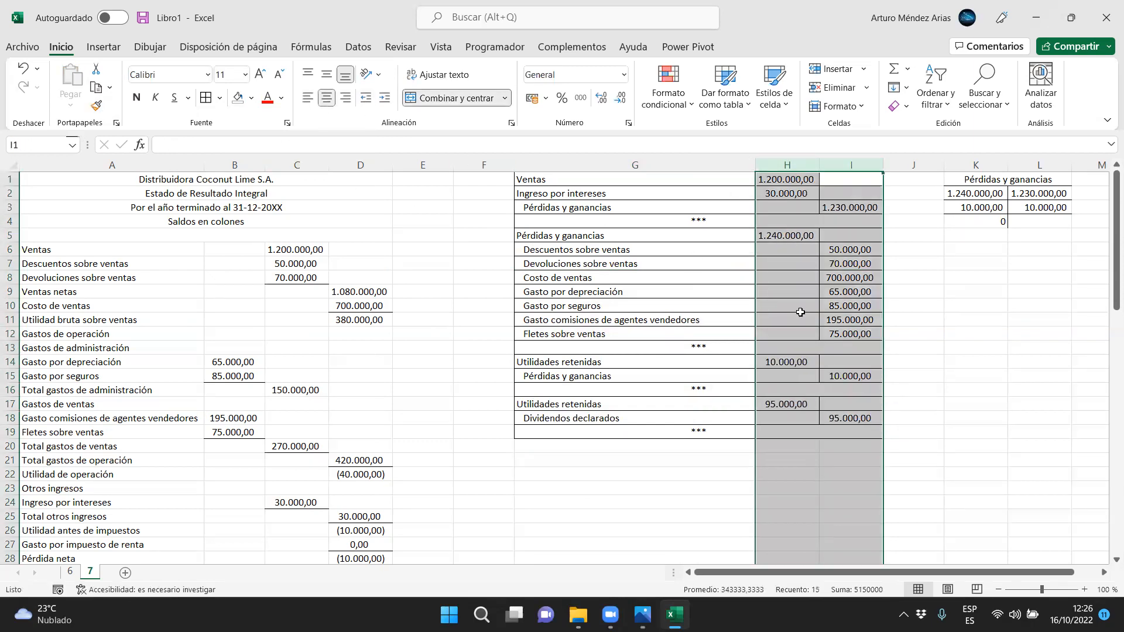
Merge and center K15:L15 and enter "Utilidades retenidas" as the title of a second T-account
{"action": "left_click", "coordinate": [970, 417]}
{"action": "left_click_drag", "start_coordinate": [965, 376], "coordinate": [1038, 375]}
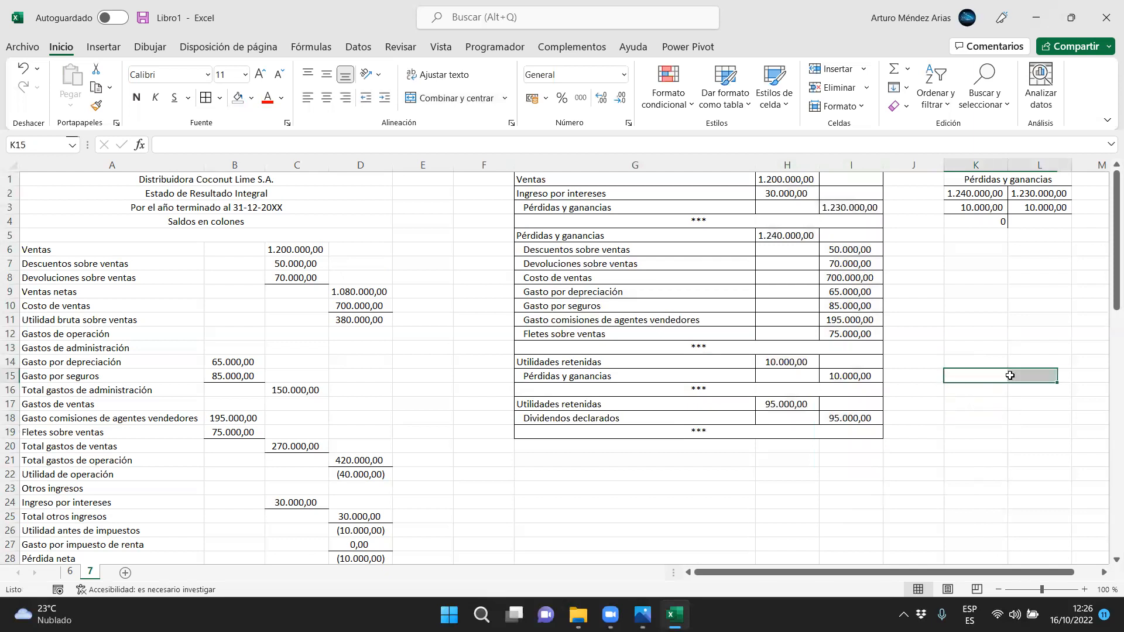
{"action": "left_click", "coordinate": [450, 98]}
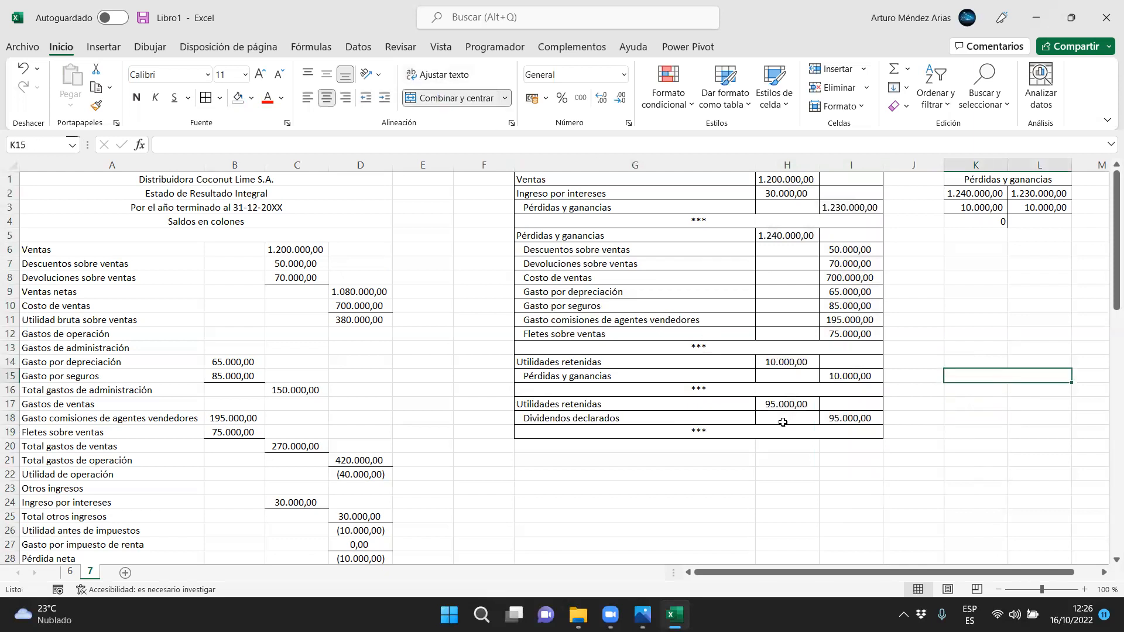
{"action": "type", "text": "Utul"}
{"action": "key", "text": "BackSpace"}
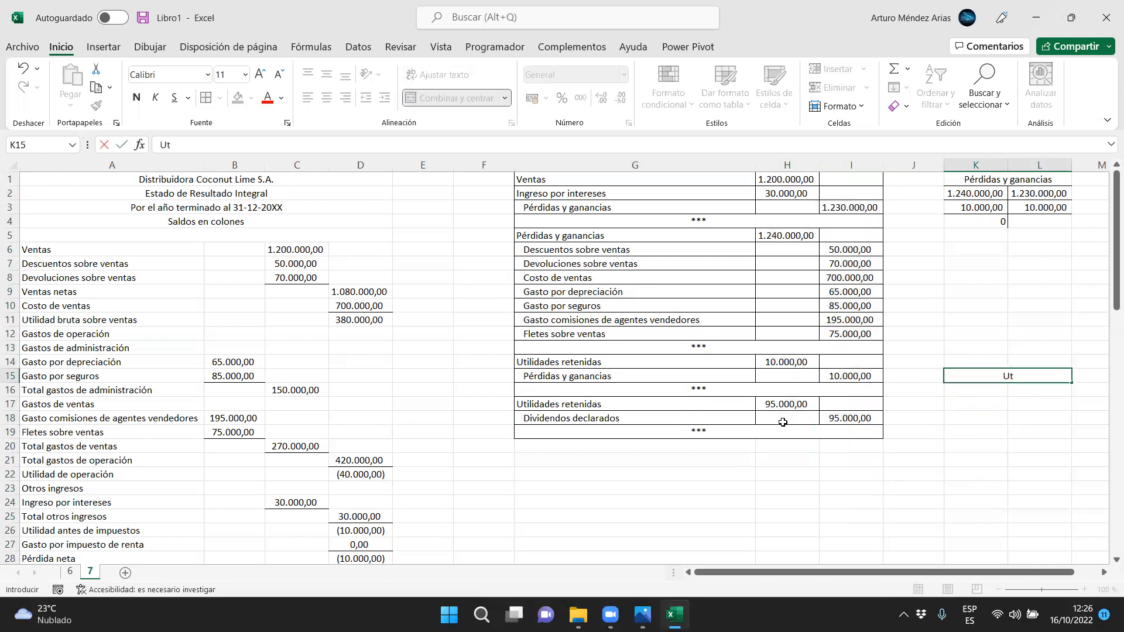
{"action": "type", "text": "idades retenidas"}
{"action": "key", "text": "Return"}
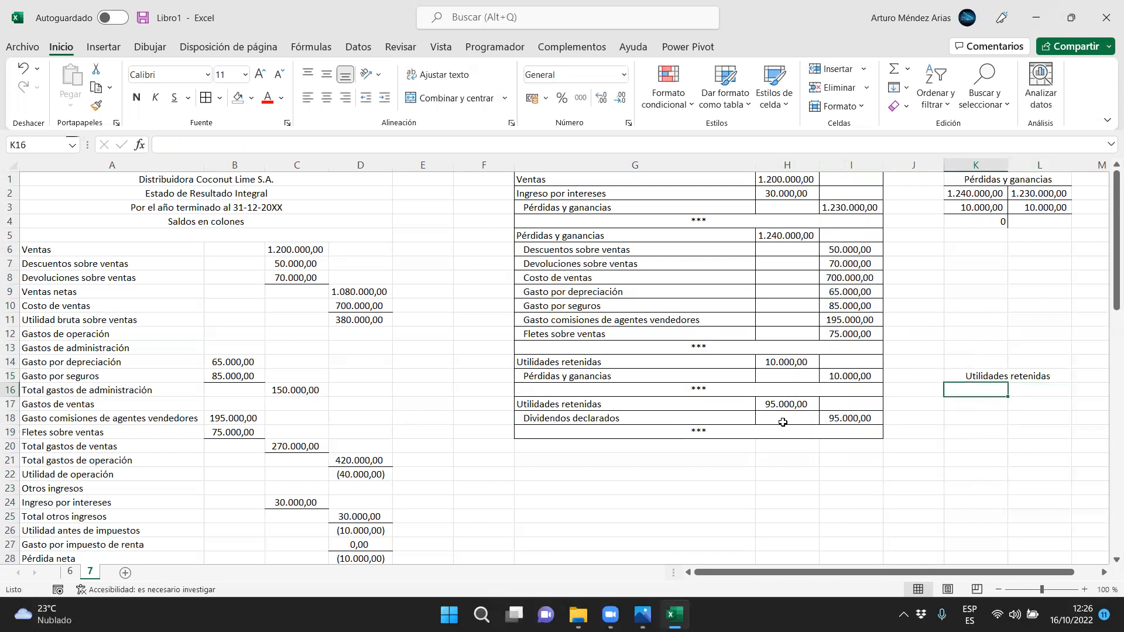
Look up the Utilidades retenidas balance in the exercise image and enter 300000 as the credit in L16
{"action": "left_click", "coordinate": [643, 614]}
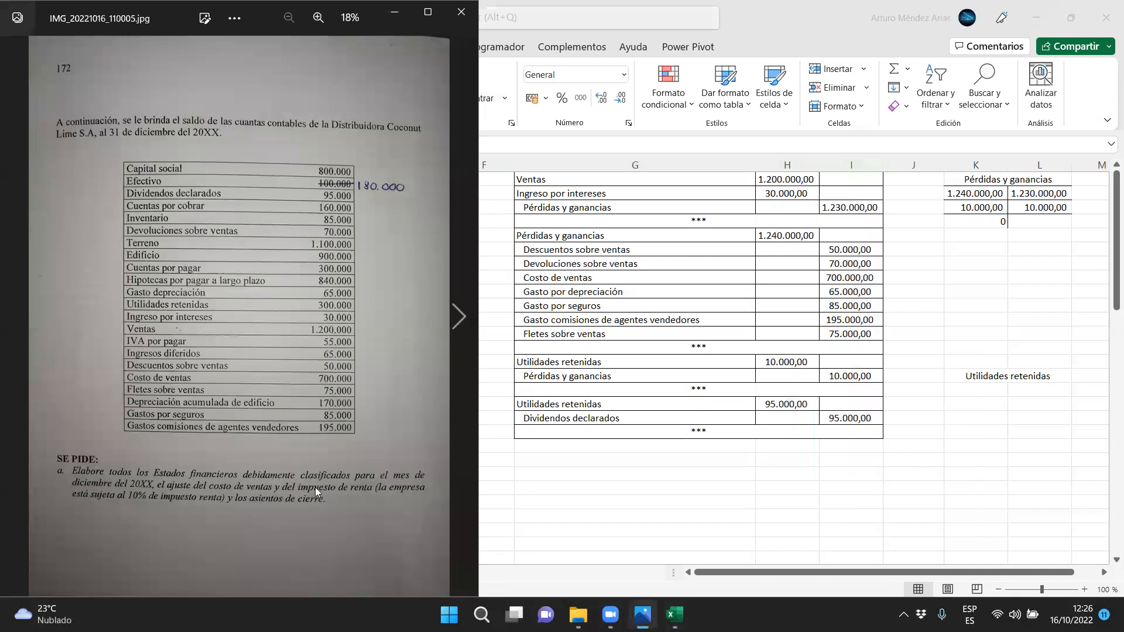
{"action": "left_click", "coordinate": [1043, 411]}
{"action": "left_click", "coordinate": [1041, 386]}
{"action": "type", "text": "3000"}
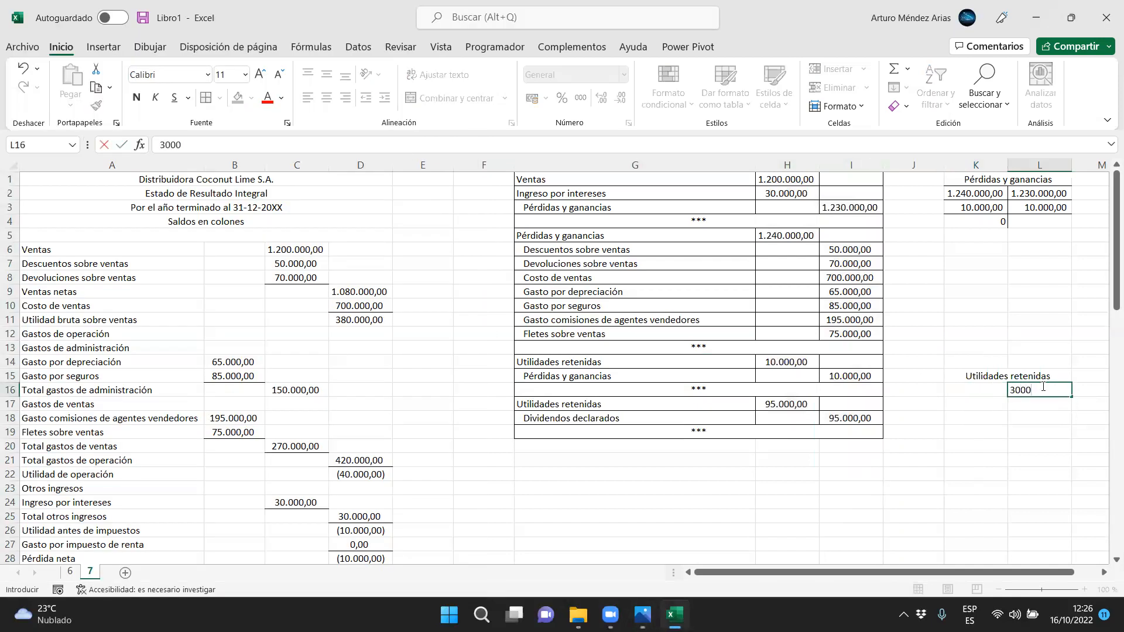
{"action": "key", "text": "Return"}
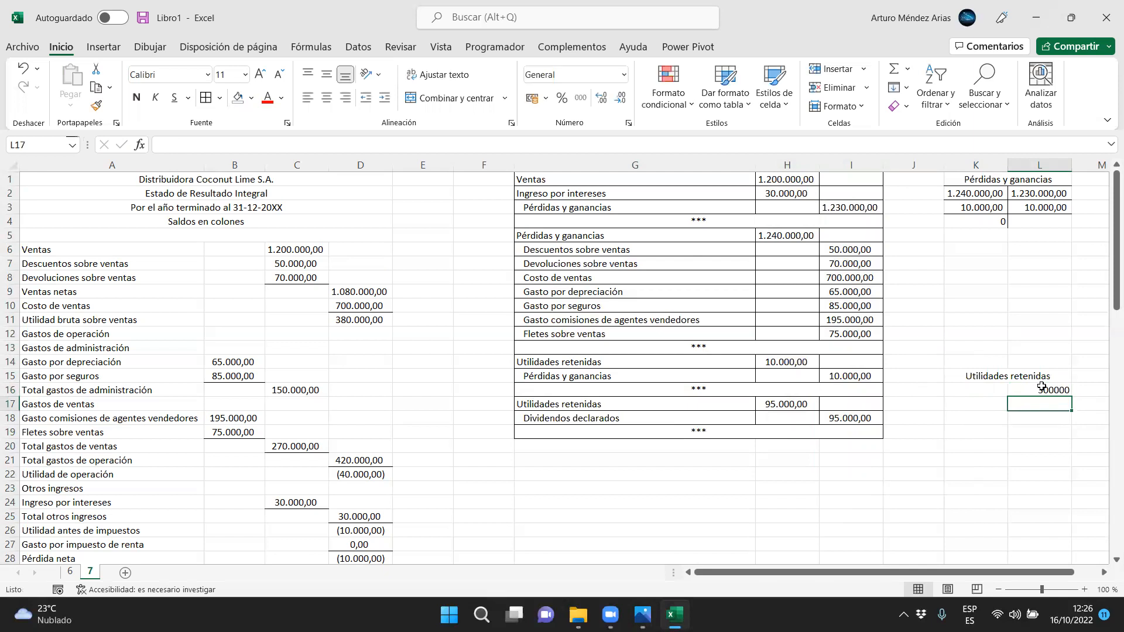
Copy the format of the Ventas amount in C6 to L16
{"action": "left_click", "coordinate": [294, 250]}
{"action": "left_click", "coordinate": [97, 105]}
{"action": "mouse_move", "coordinate": [1029, 390]}
{"action": "left_mouse_down"}
{"action": "mouse_move", "coordinate": [951, 392]}
{"action": "mouse_move", "coordinate": [956, 429]}
{"action": "mouse_move", "coordinate": [1025, 391]}
{"action": "left_mouse_up"}
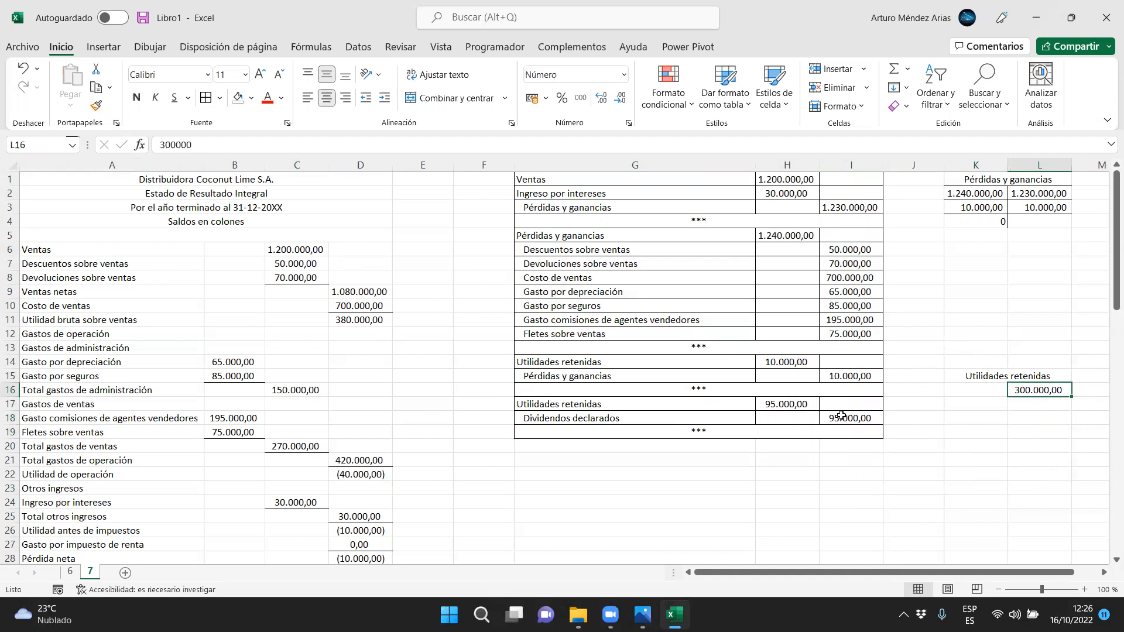
Link the Utilidades retenidas debits to the closing entries, with K16 equal to H14 and K17 equal to H17
{"action": "left_click", "coordinate": [982, 394]}
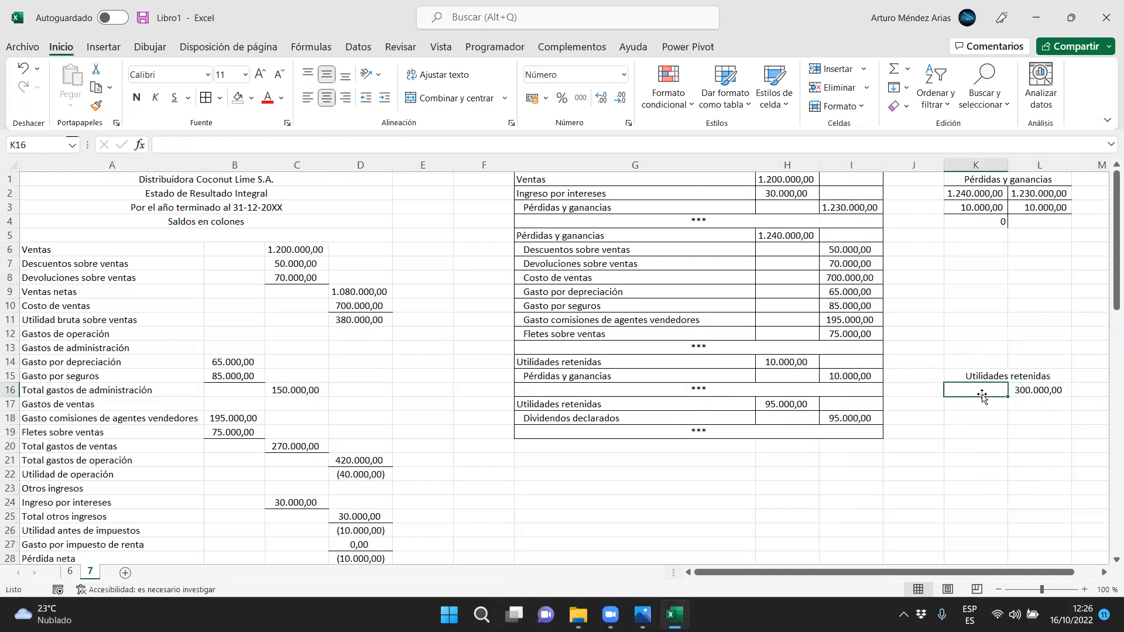
{"action": "type", "text": "="}
{"action": "left_click", "coordinate": [795, 366]}
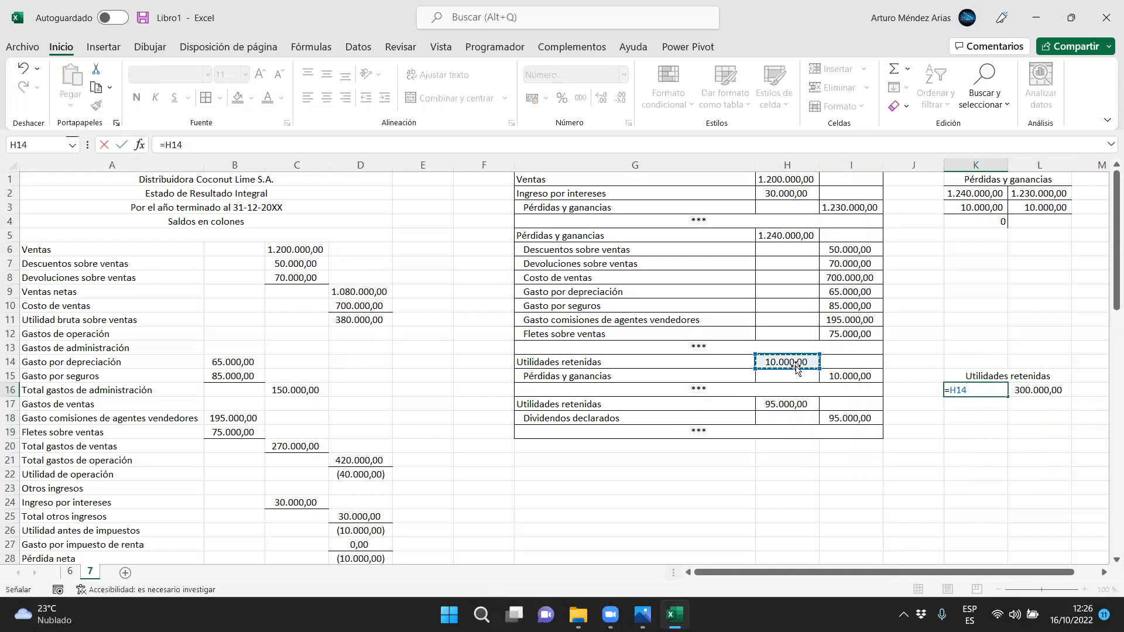
{"action": "key", "text": "Return"}
{"action": "type", "text": "="}
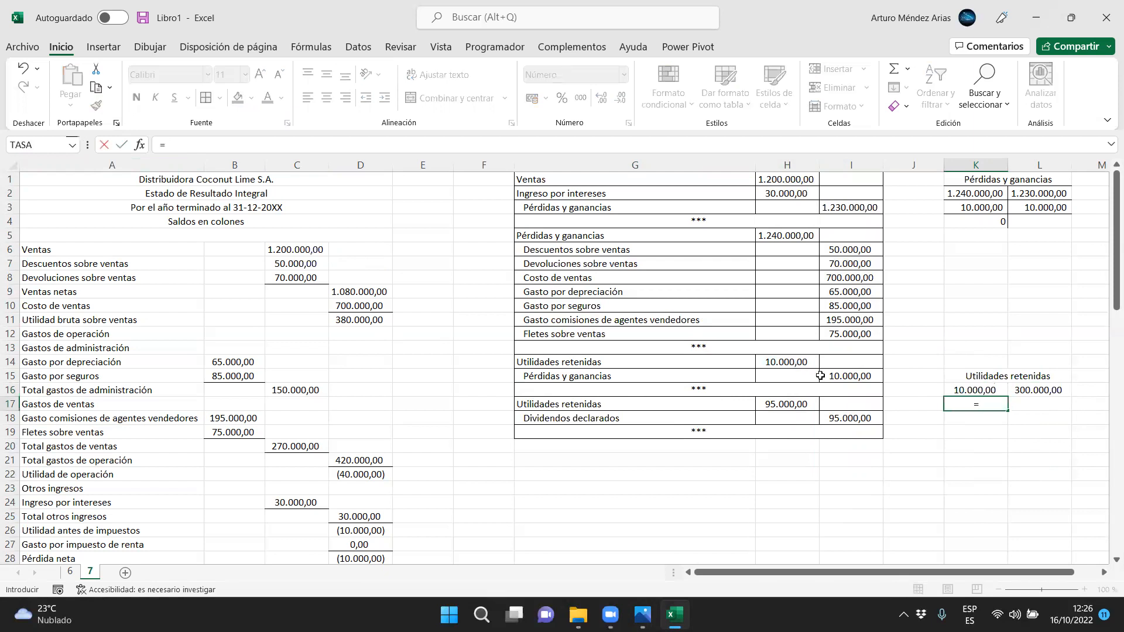
{"action": "left_click", "coordinate": [791, 404]}
{"action": "key", "text": "Return"}
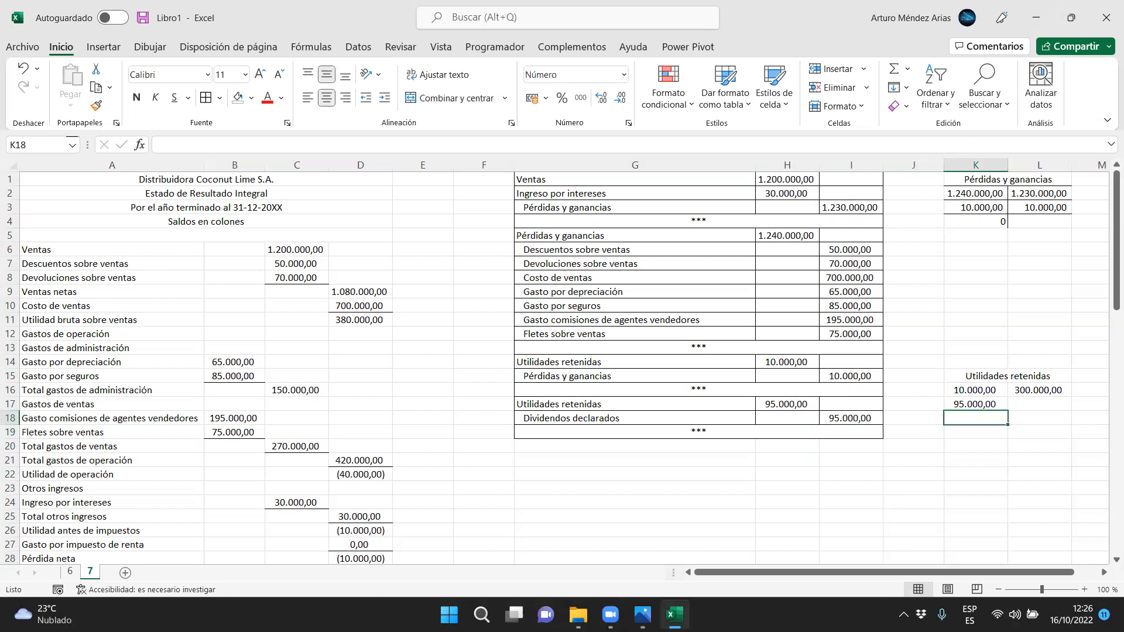
Recheck the exercise image, total the debits in K18 with a sum, and fill the formula across to L18
{"action": "left_click", "coordinate": [642, 615]}
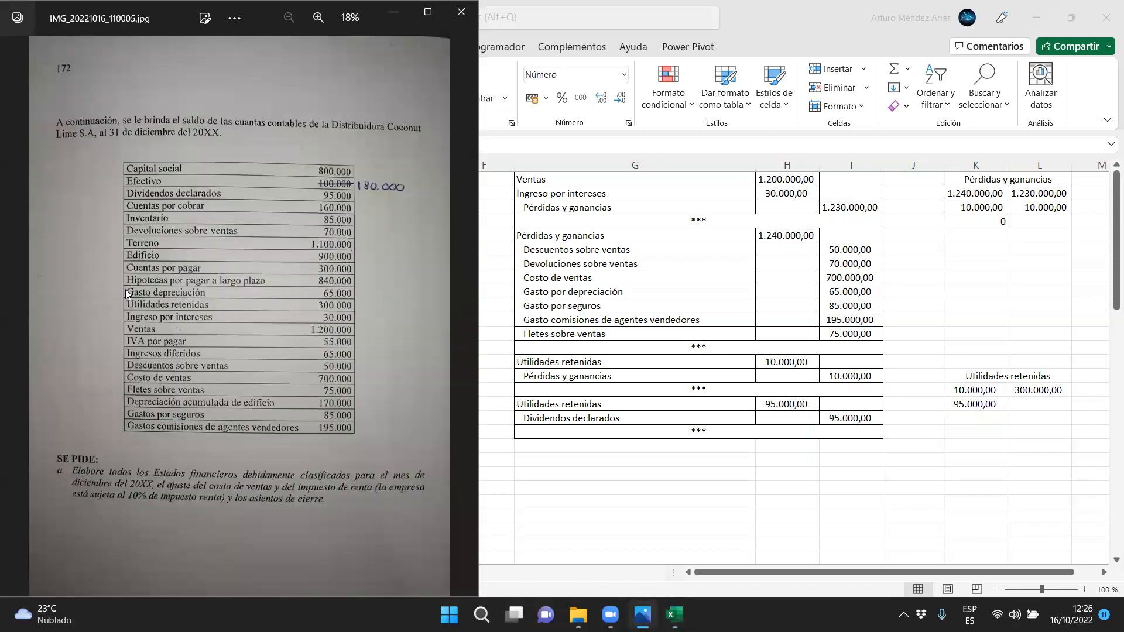
{"action": "left_click", "coordinate": [988, 414]}
{"action": "left_click", "coordinate": [1025, 428]}
{"action": "left_click", "coordinate": [976, 418]}
{"action": "left_click", "coordinate": [907, 69]}
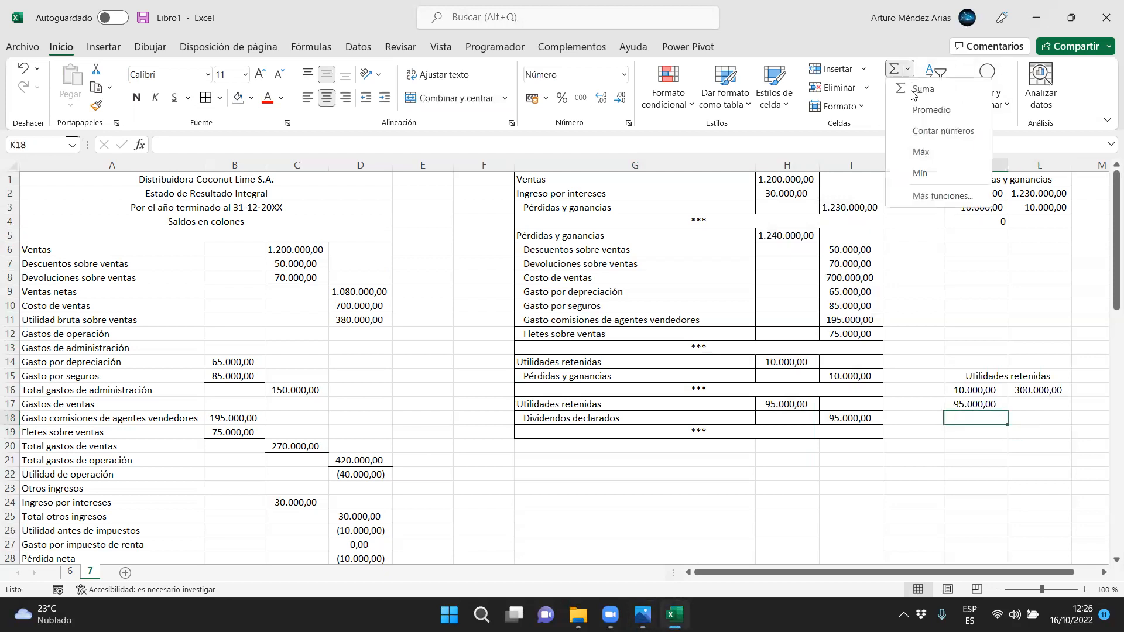
{"action": "left_click", "coordinate": [911, 93]}
{"action": "key", "text": "Return"}
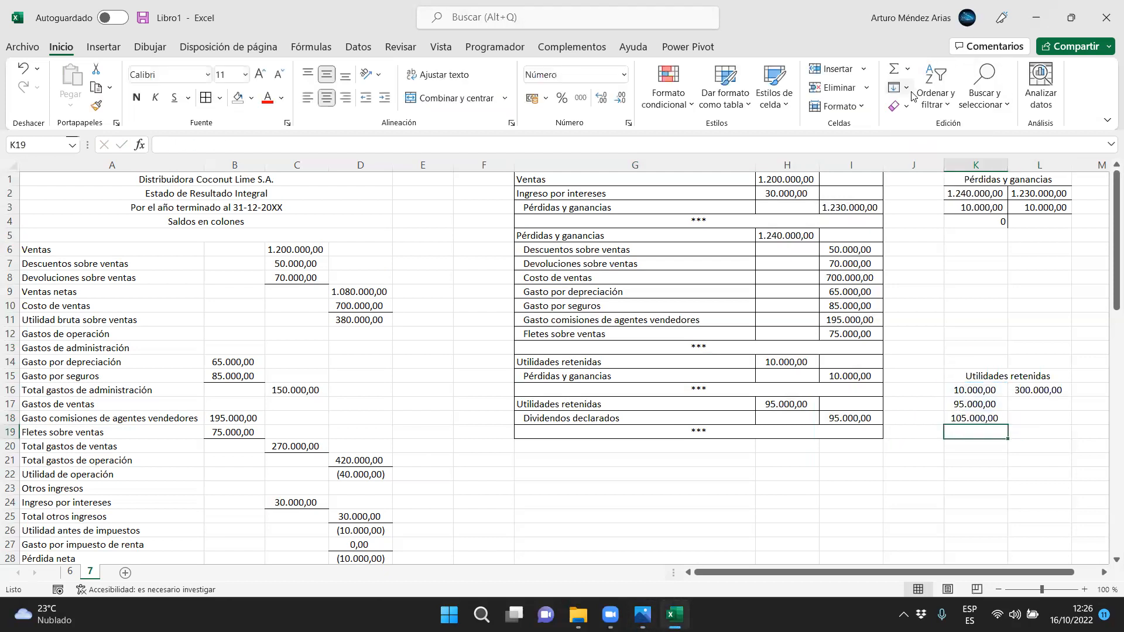
{"action": "left_click", "coordinate": [998, 418]}
{"action": "left_click_drag", "start_coordinate": [1007, 425], "coordinate": [1041, 420]}
{"action": "left_click", "coordinate": [1017, 406]}
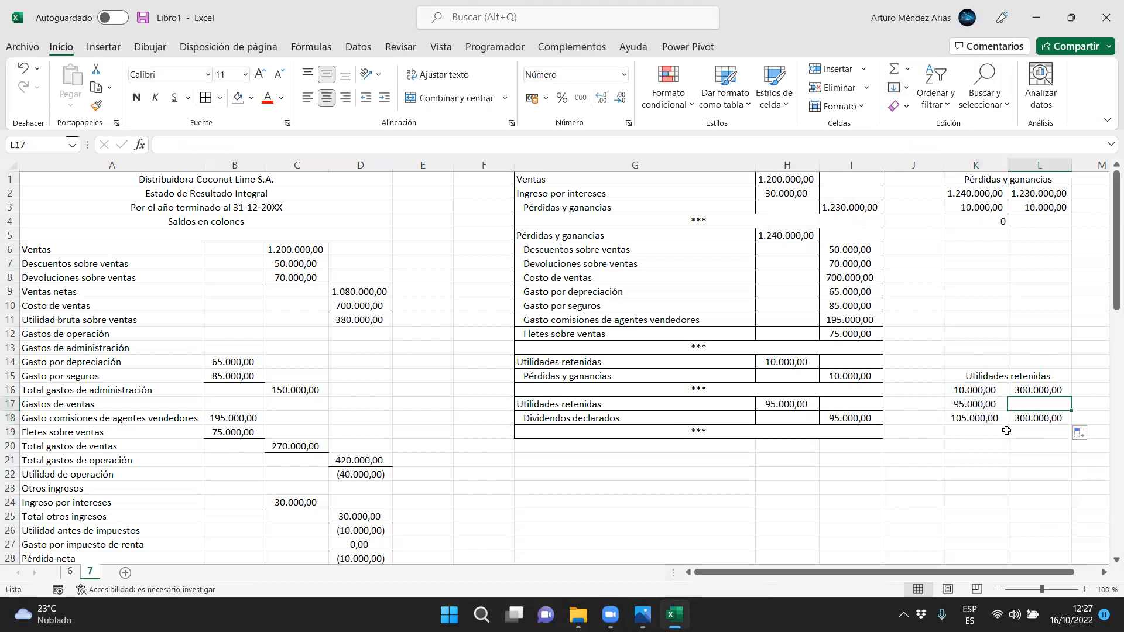
Calculate the Utilidades retenidas balance in L19 with the formula =L18-K18
{"action": "left_click", "coordinate": [1021, 435]}
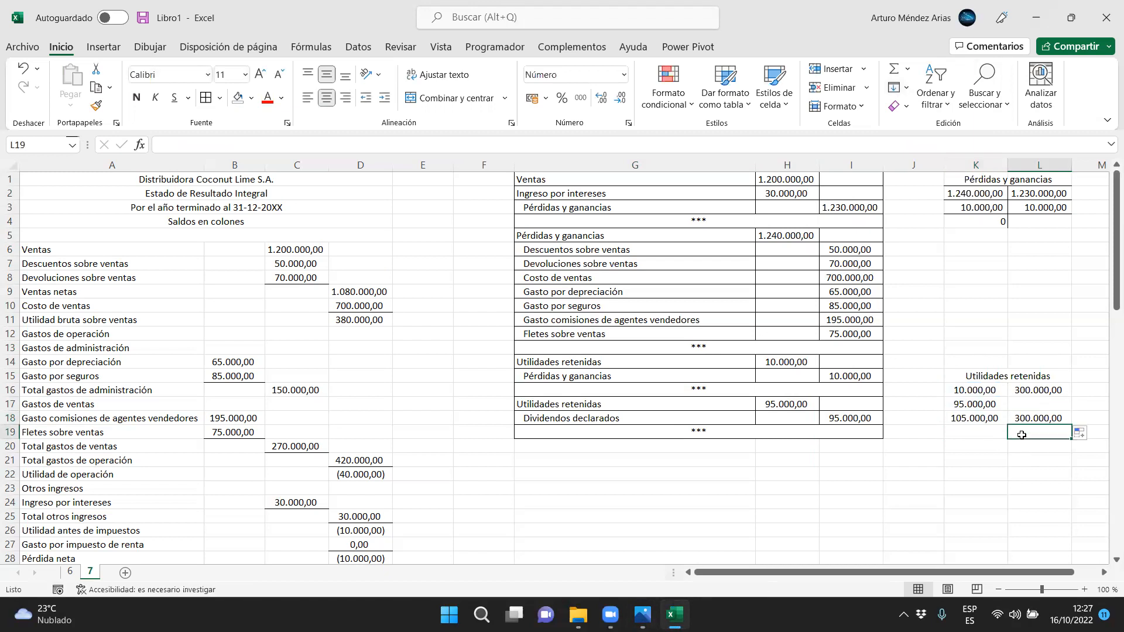
{"action": "type", "text": "=L18-K18"}
{"action": "key", "text": "Return"}
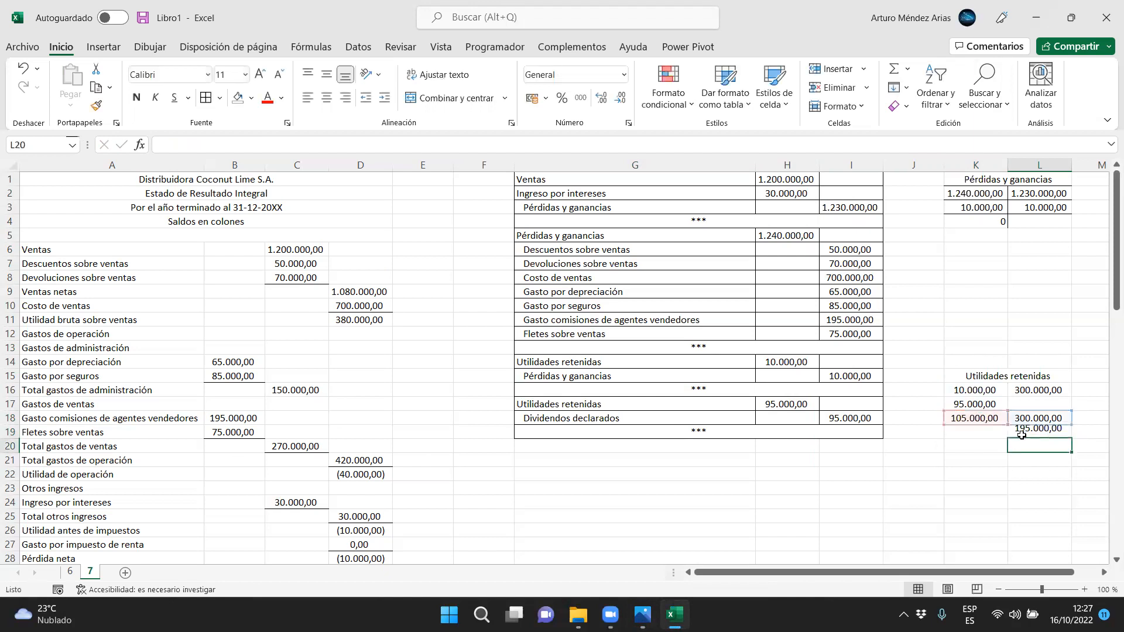
Rule the Utilidades retenidas T-account with a bottom border under the heading, lines above and below the totals, and a right border along K16:K19
{"action": "left_click", "coordinate": [988, 371]}
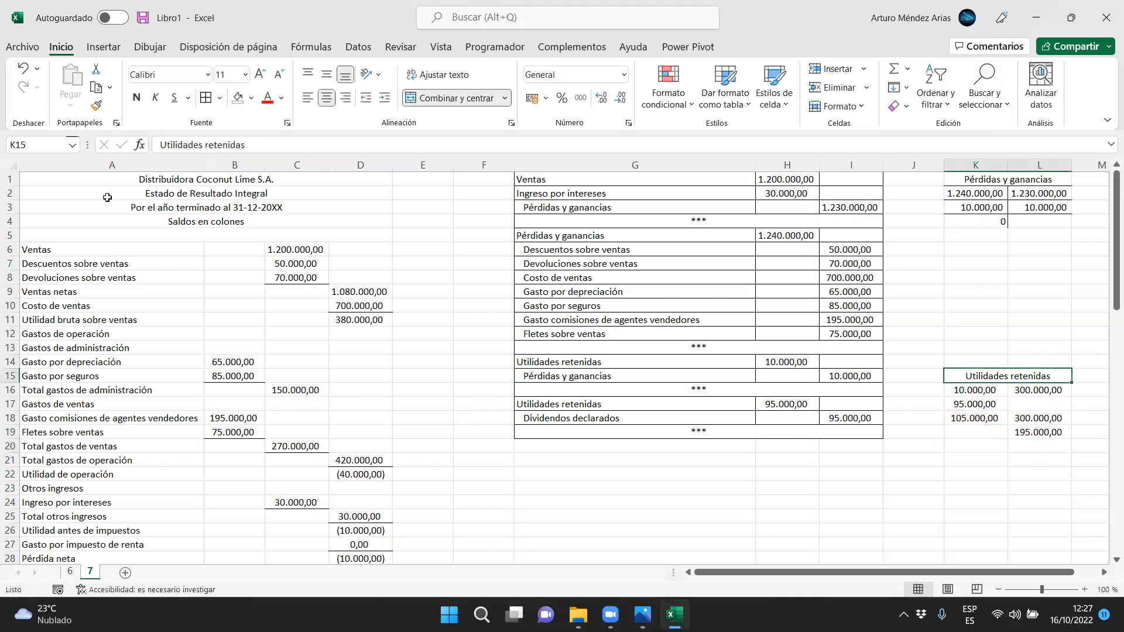
{"action": "left_click", "coordinate": [220, 98]}
{"action": "left_click", "coordinate": [224, 139]}
{"action": "left_click_drag", "start_coordinate": [1038, 401], "coordinate": [970, 427]}
{"action": "left_click", "coordinate": [220, 98]}
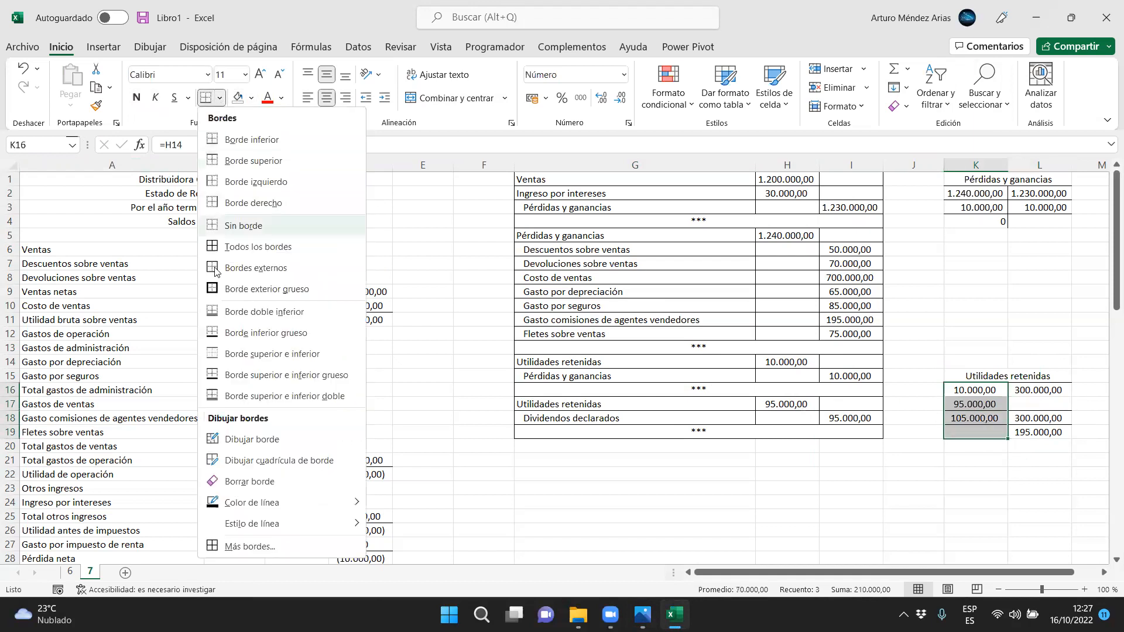
{"action": "left_click", "coordinate": [246, 202]}
Compare the Utilidades retenidas balance in L19 with the Saldo final in C39 of the Estado de cambios en el patrimonio
{"action": "left_click", "coordinate": [299, 387]}
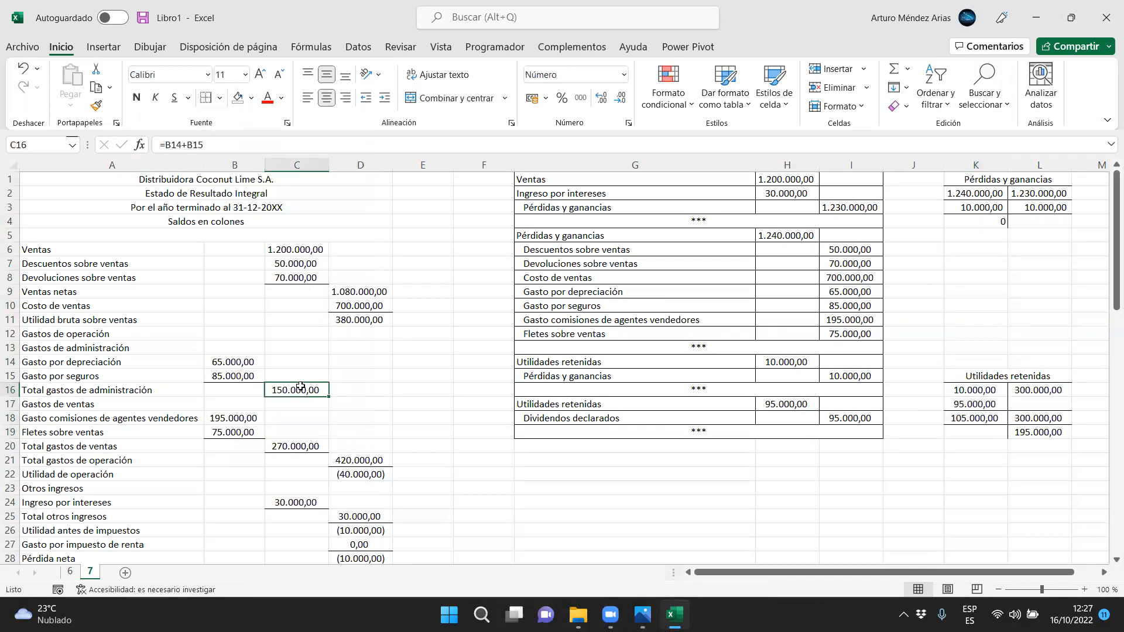
{"action": "scroll", "coordinate": [439, 381], "scroll_direction": "down", "scroll_amount": 5}
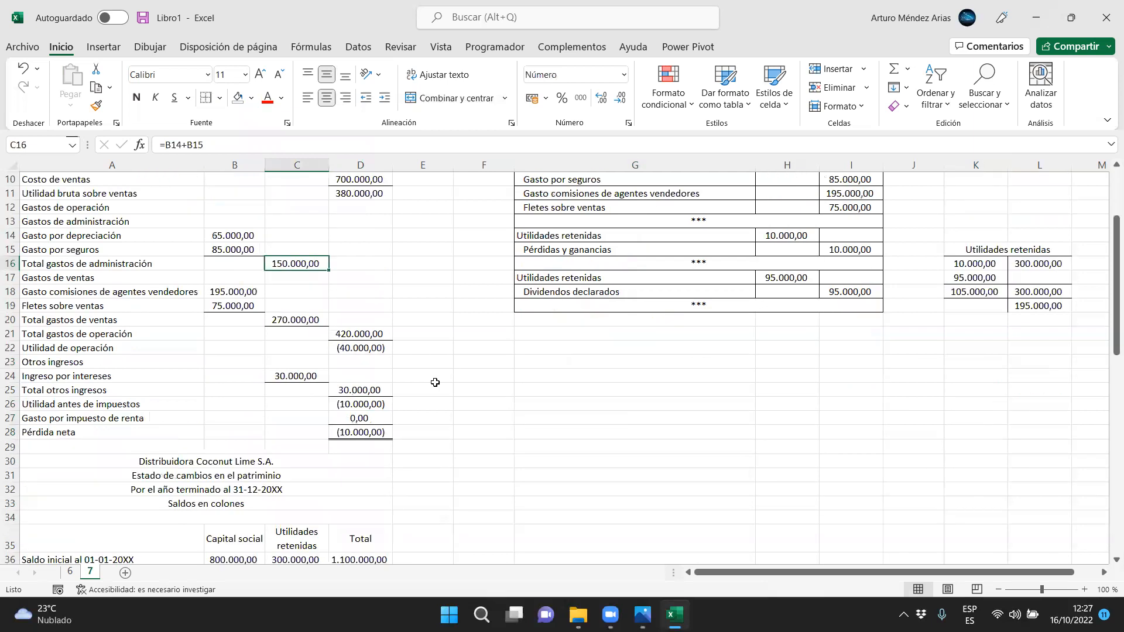
{"action": "left_click", "coordinate": [296, 452]}
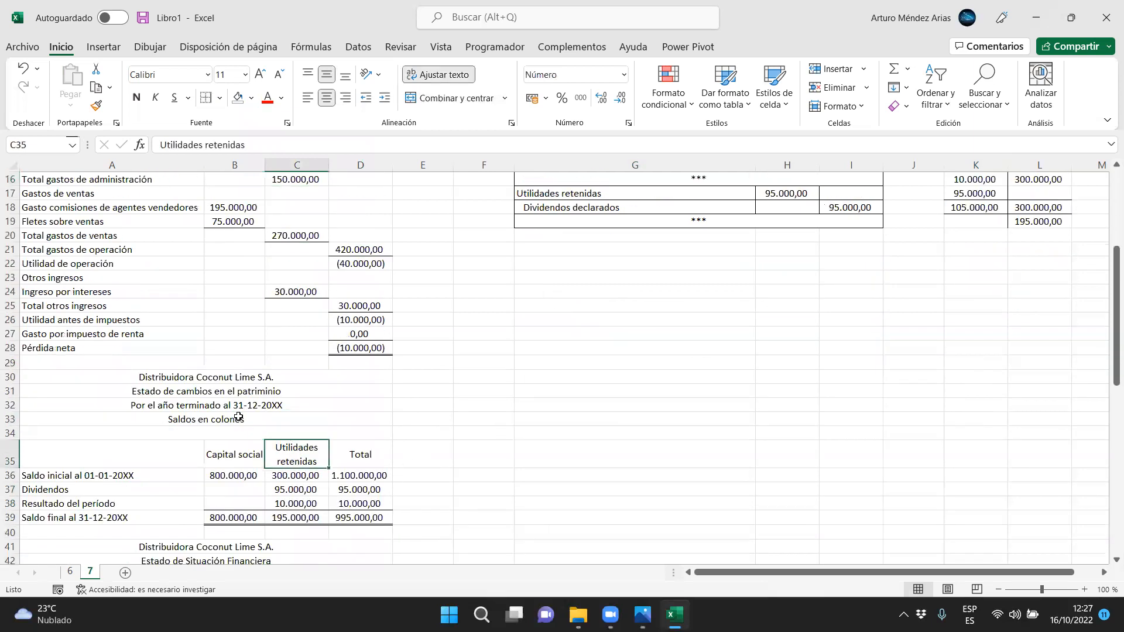
{"action": "left_click_drag", "start_coordinate": [289, 453], "coordinate": [292, 518]}
{"action": "left_click", "coordinate": [280, 517]}
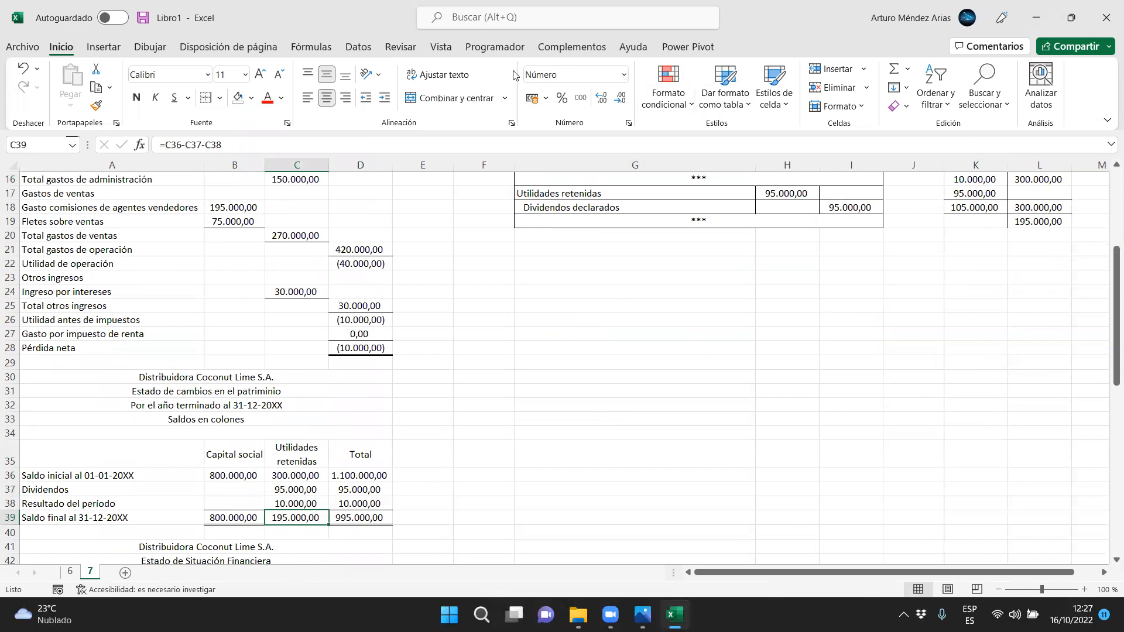
{"action": "mouse_move", "coordinate": [475, 463]}
{"action": "left_mouse_down"}
{"action": "mouse_move", "coordinate": [319, 515]}
{"action": "mouse_move", "coordinate": [319, 504]}
{"action": "mouse_move", "coordinate": [331, 517]}
{"action": "left_mouse_up"}
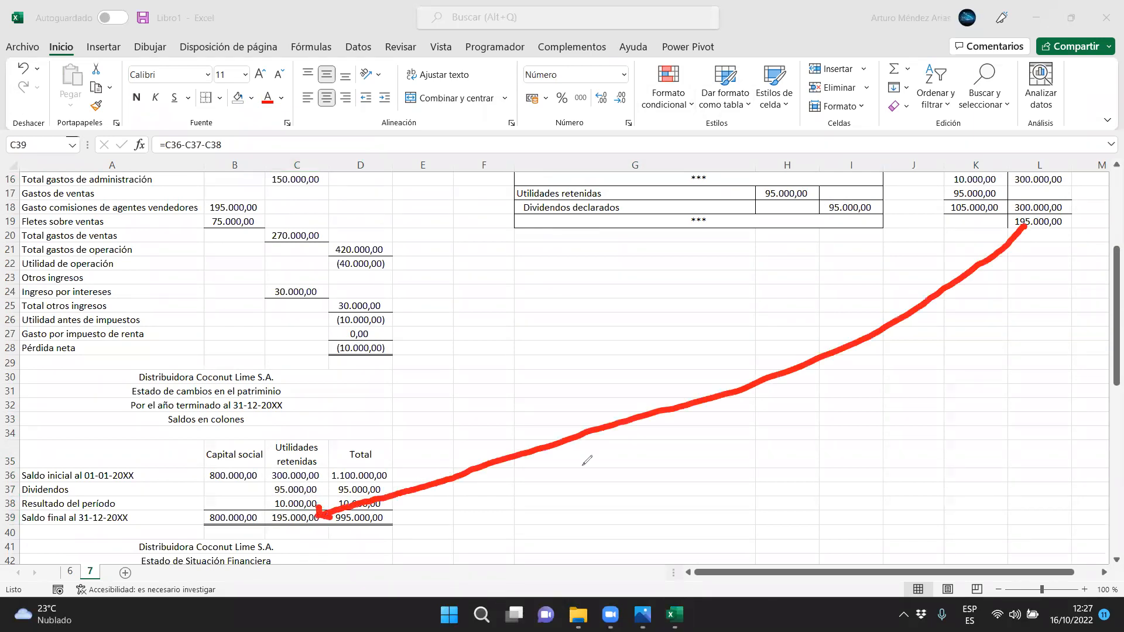
{"action": "mouse_move", "coordinate": [1012, 227]}
{"action": "left_mouse_down"}
{"action": "mouse_move", "coordinate": [1025, 227]}
{"action": "mouse_move", "coordinate": [1027, 241]}
{"action": "left_mouse_up"}
{"action": "key", "text": "Escape"}
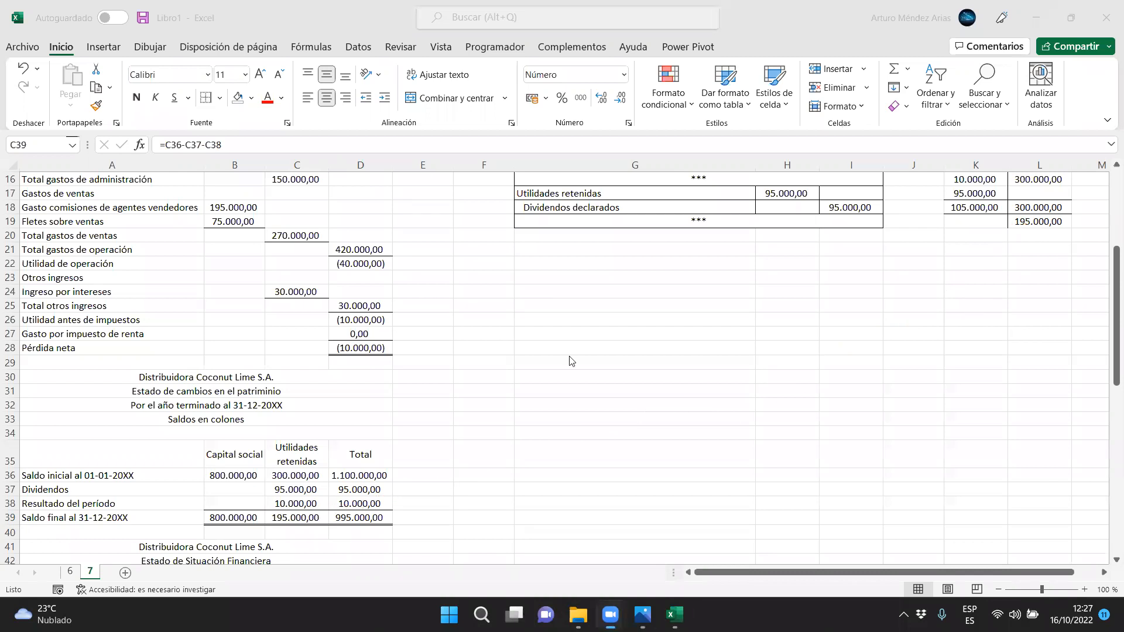
{"action": "scroll", "coordinate": [572, 361], "scroll_direction": "up", "scroll_amount": 5}
{"action": "scroll", "coordinate": [572, 362], "scroll_direction": "up", "scroll_amount": 1}
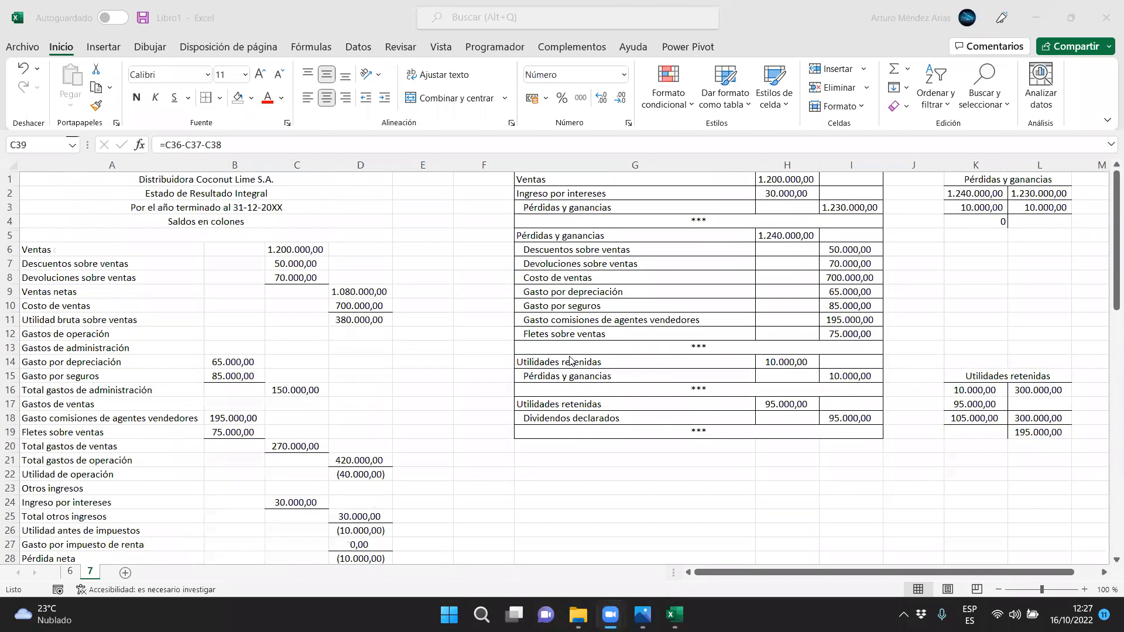